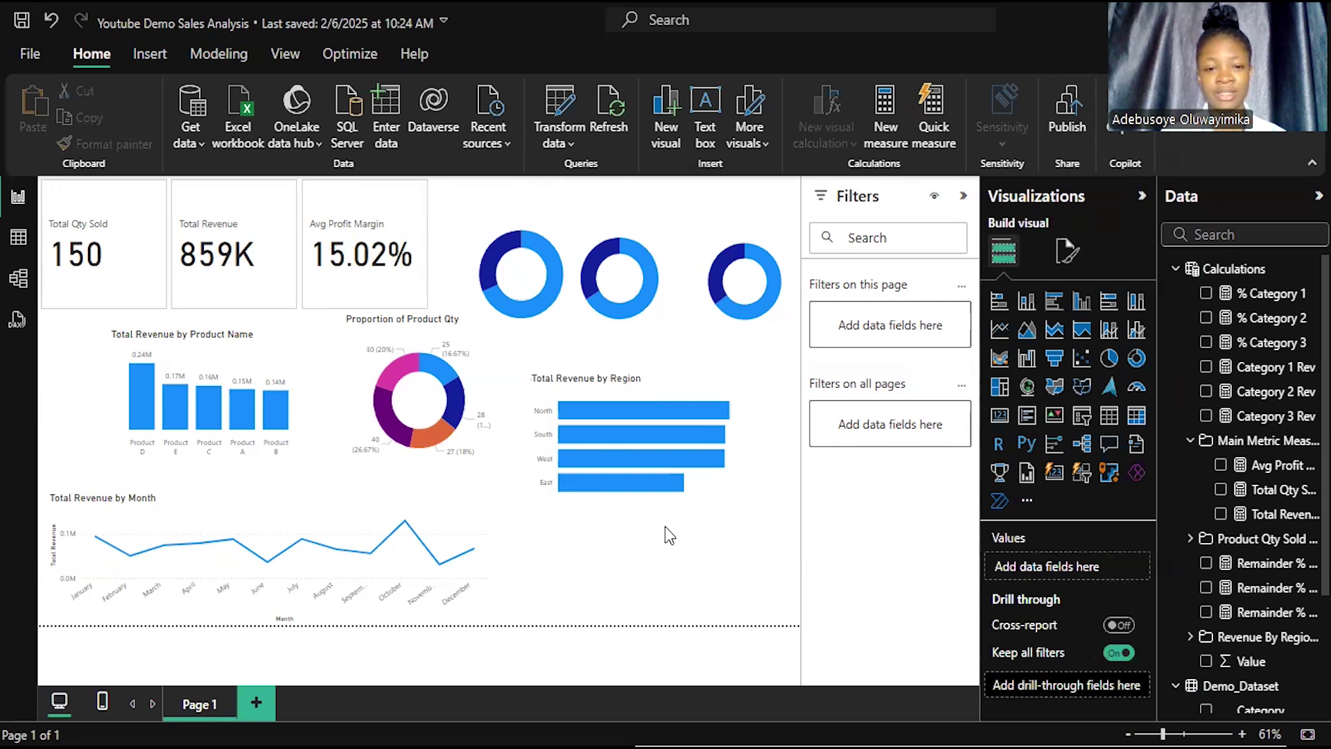
# Step: Turn off the background of the % Category 1 donut chart
pyautogui.click(550, 298)
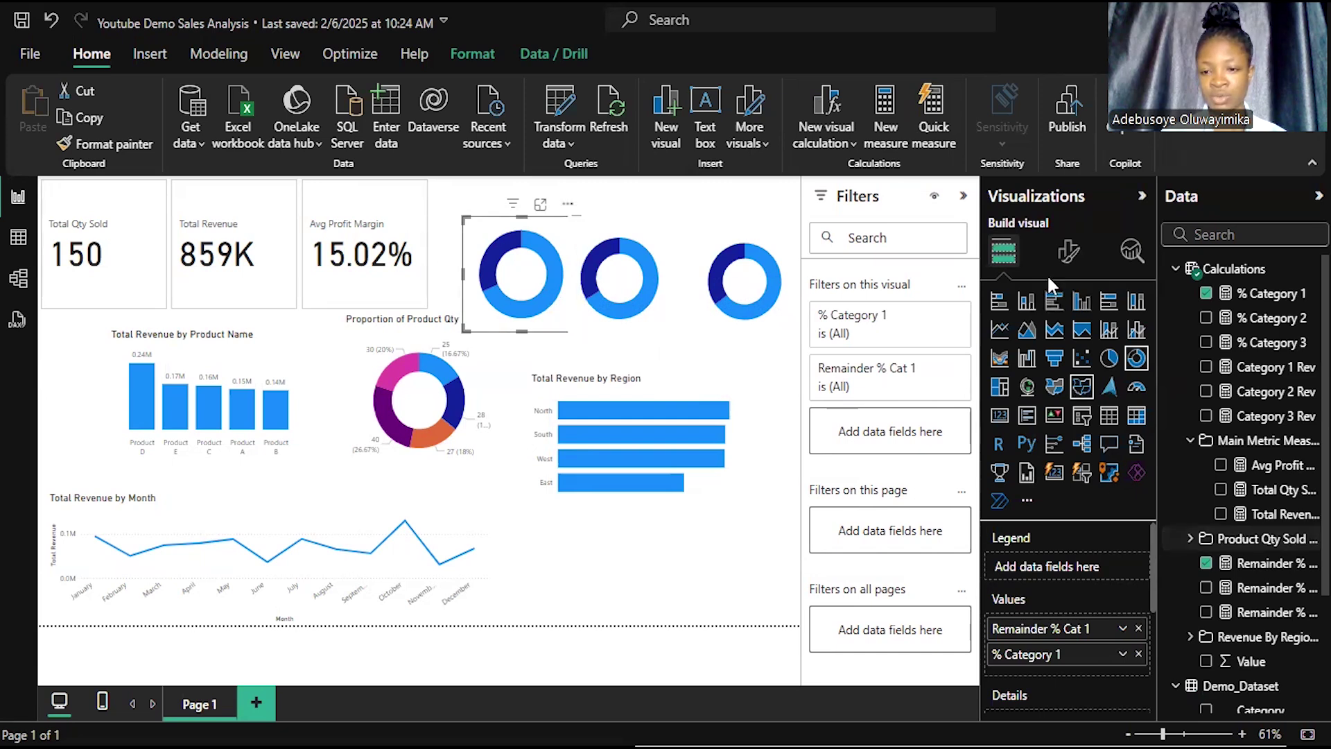
pyautogui.click(1070, 256)
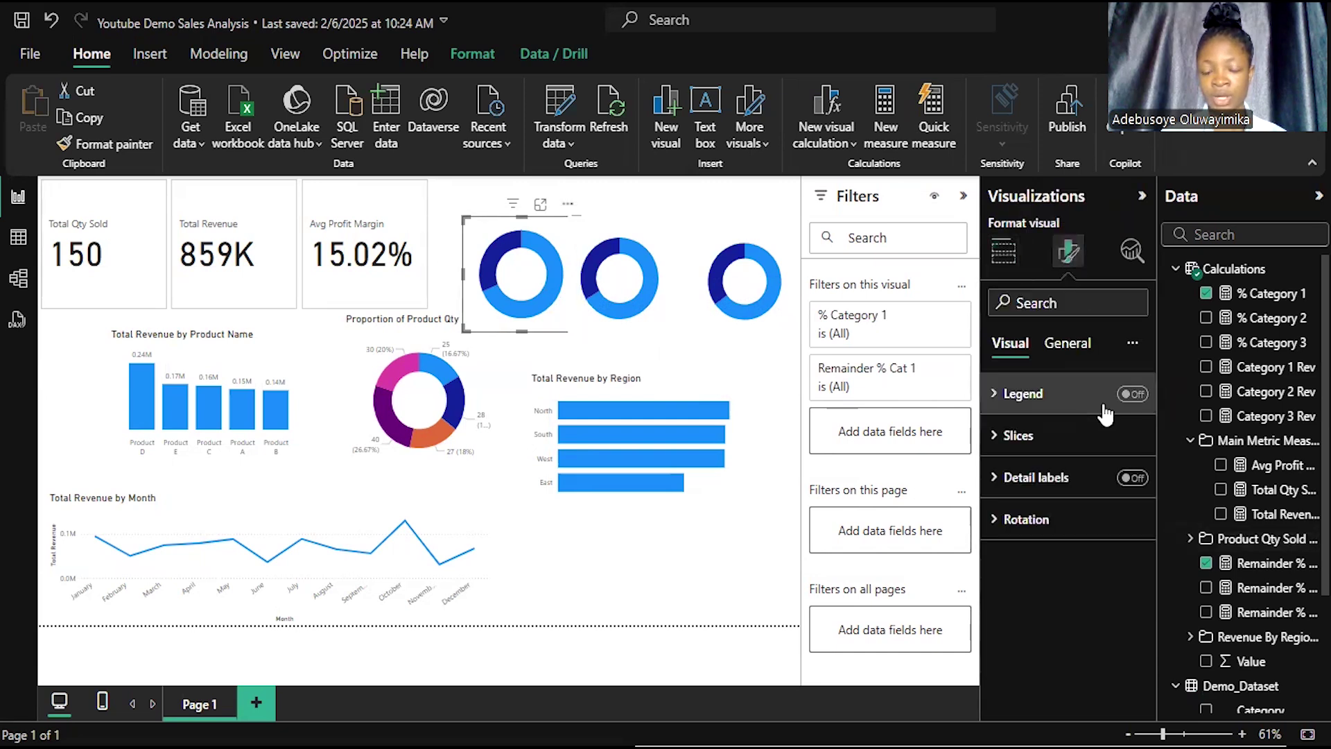
pyautogui.click(1066, 353)
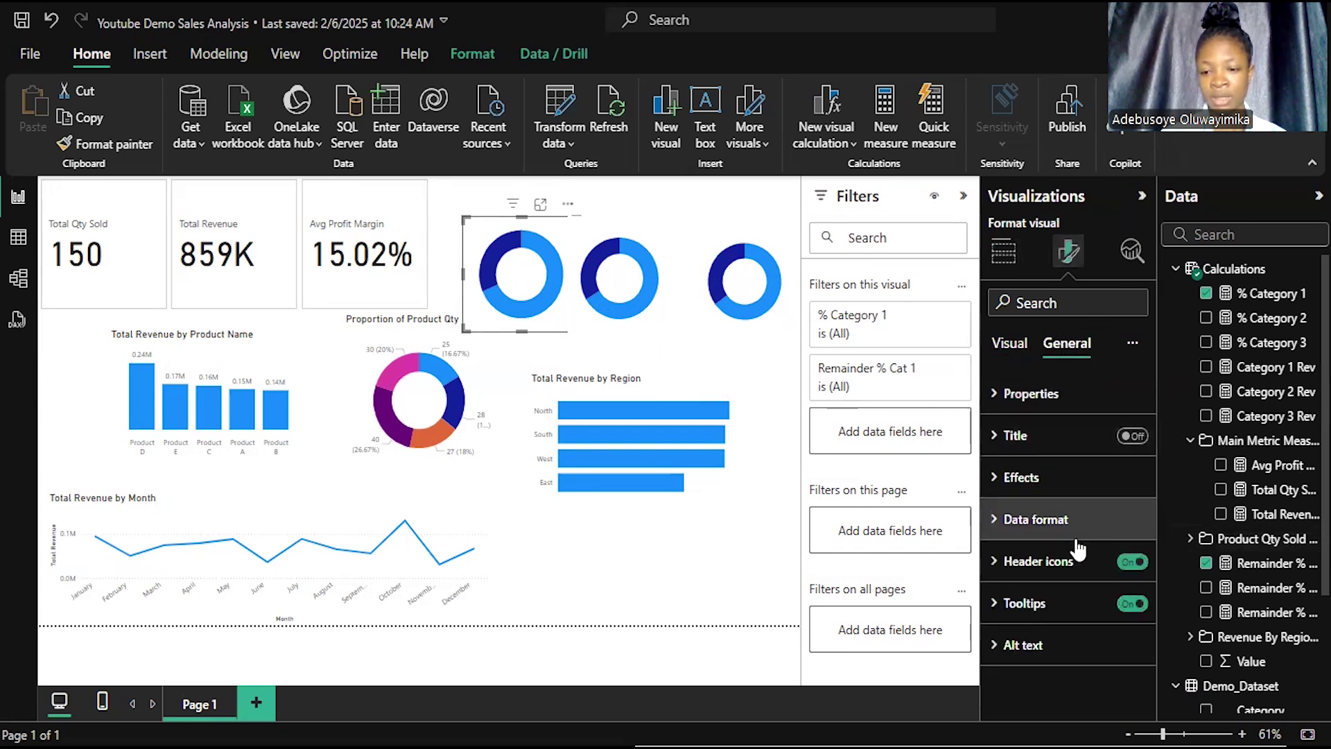
pyautogui.click(1026, 477)
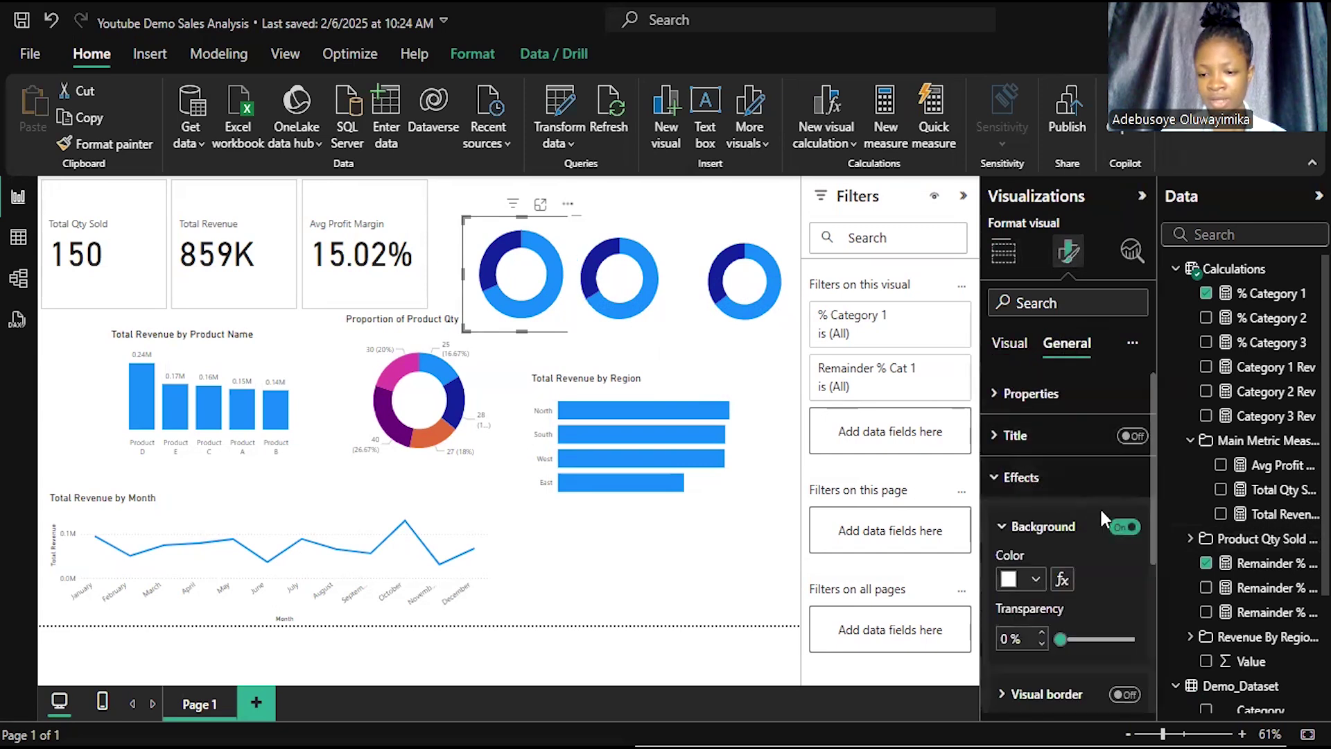
pyautogui.click(1125, 527)
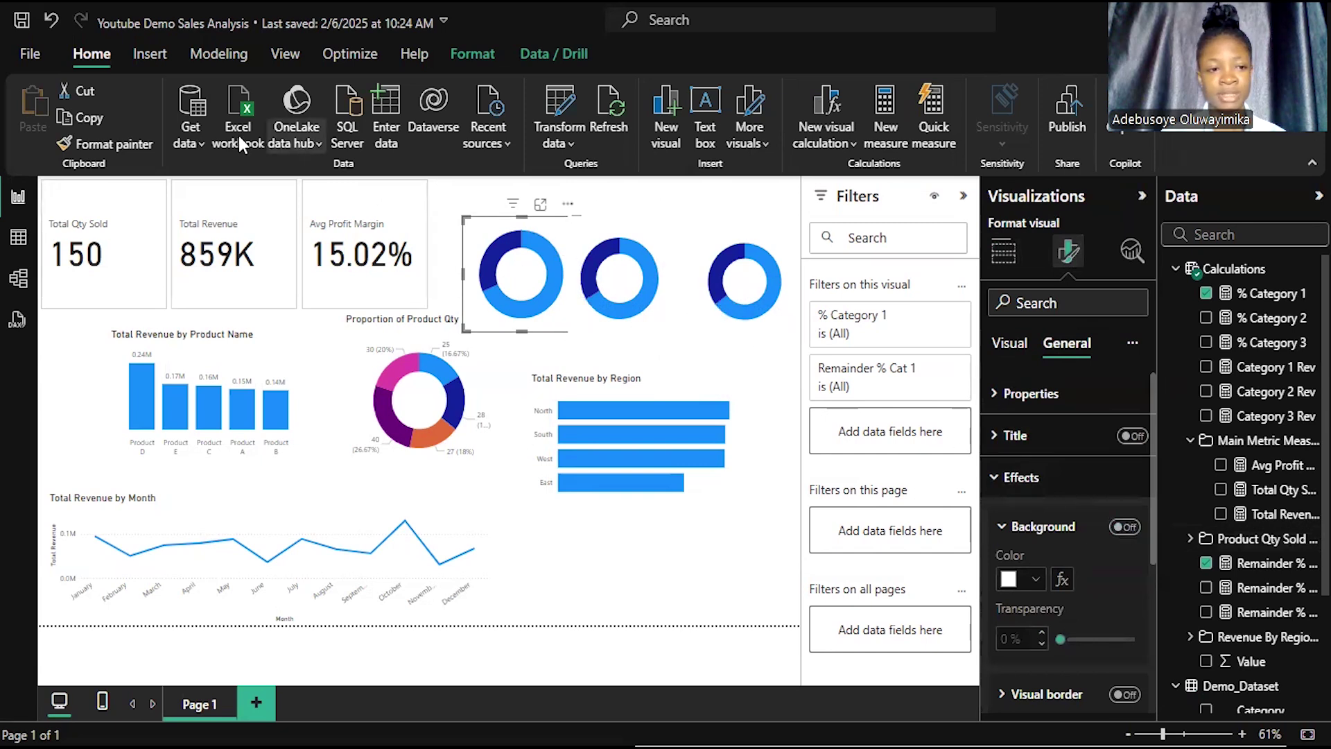
# Step: Copy the % Category 1 donut's formatting to the % Category 2 and % Category 3 donuts with Format Painter
pyautogui.click(113, 142)
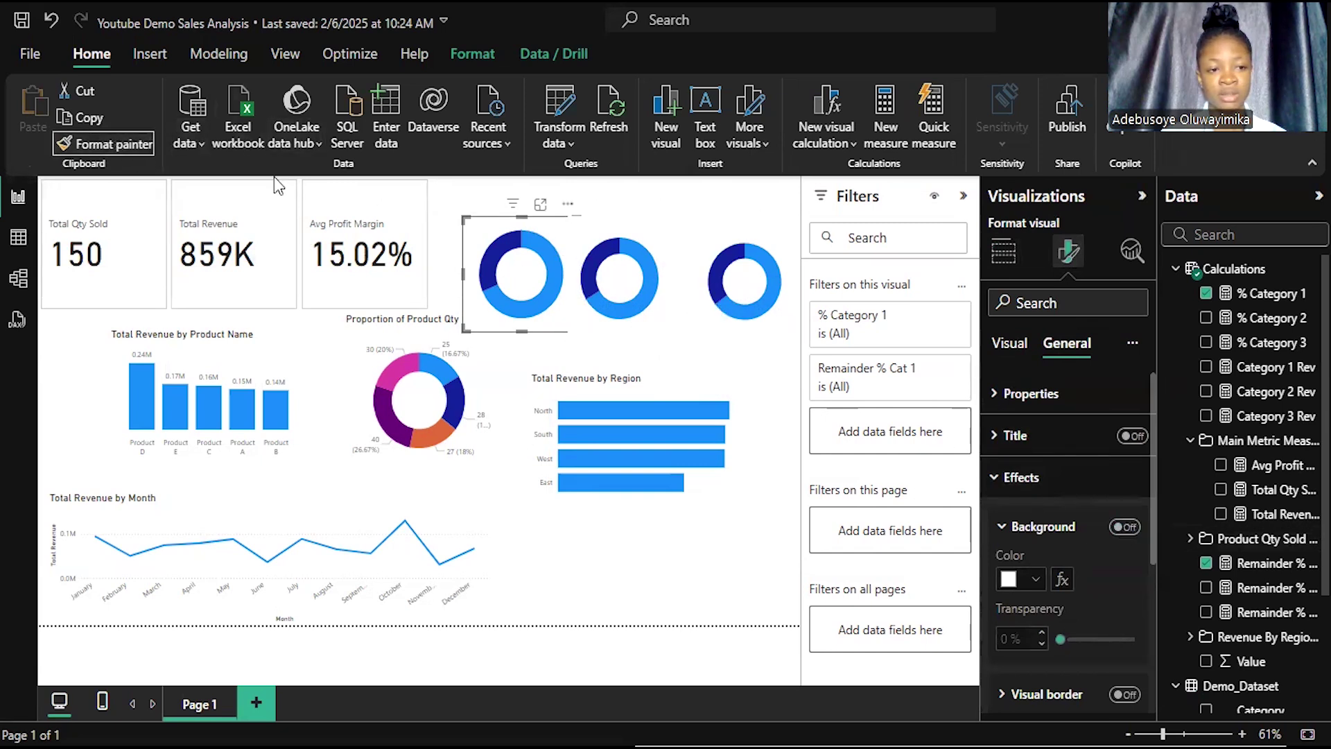
pyautogui.click(610, 274)
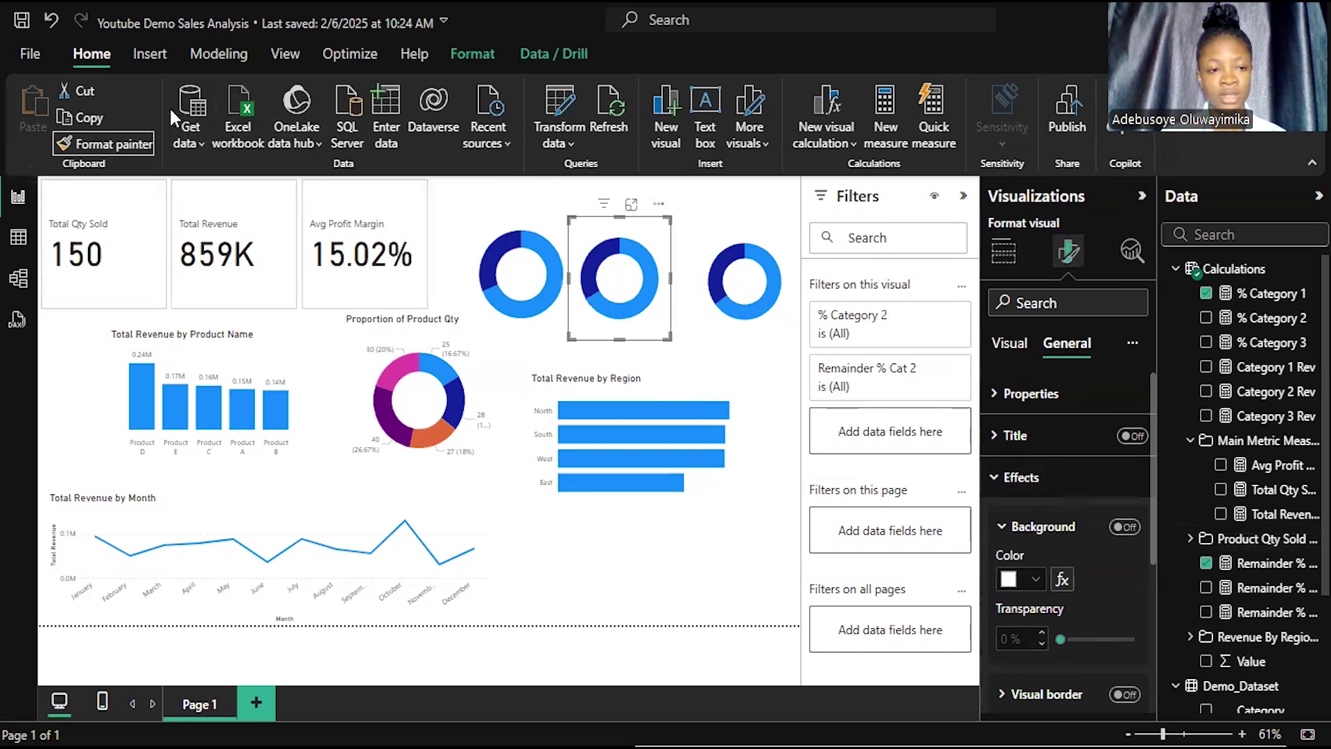
pyautogui.click(132, 142)
pyautogui.click(731, 256)
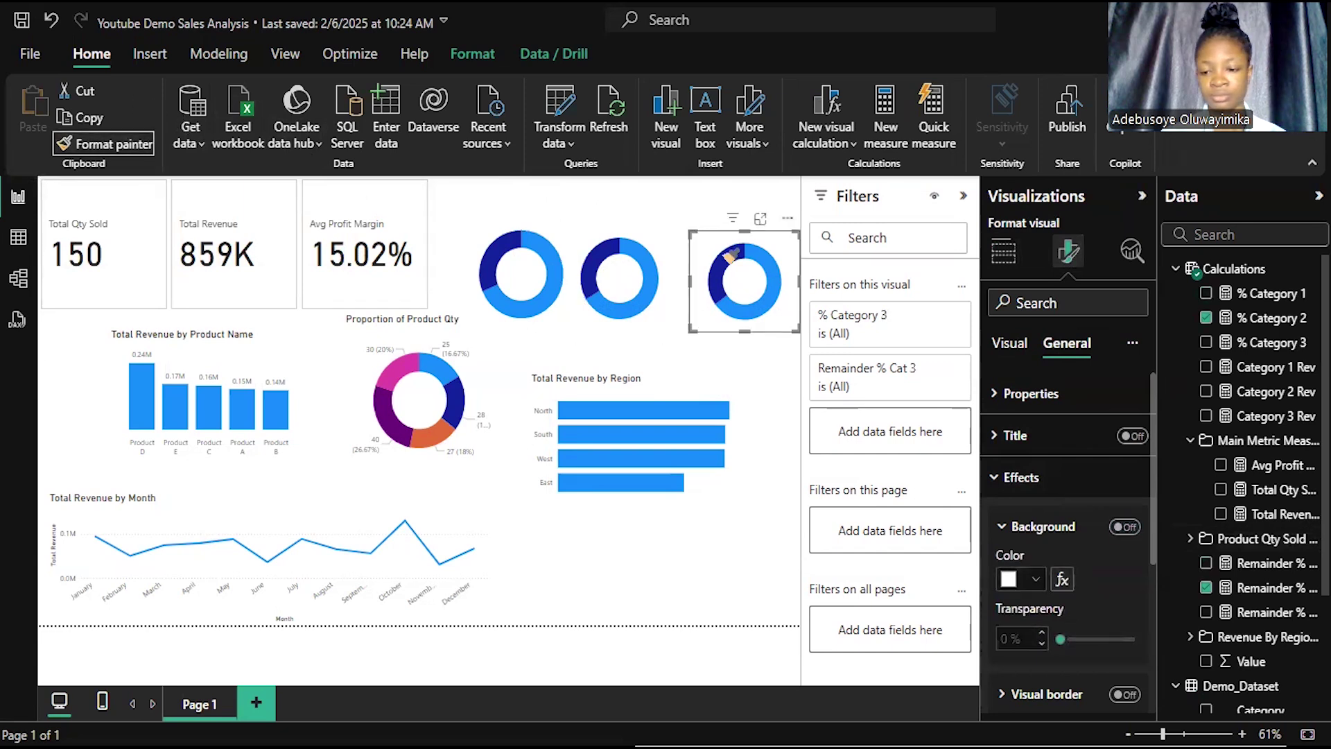
# Step: Turn off the background of the Total Revenue by Region bar chart and the Proportion of Product Qty donut
pyautogui.click(671, 387)
pyautogui.click(1126, 530)
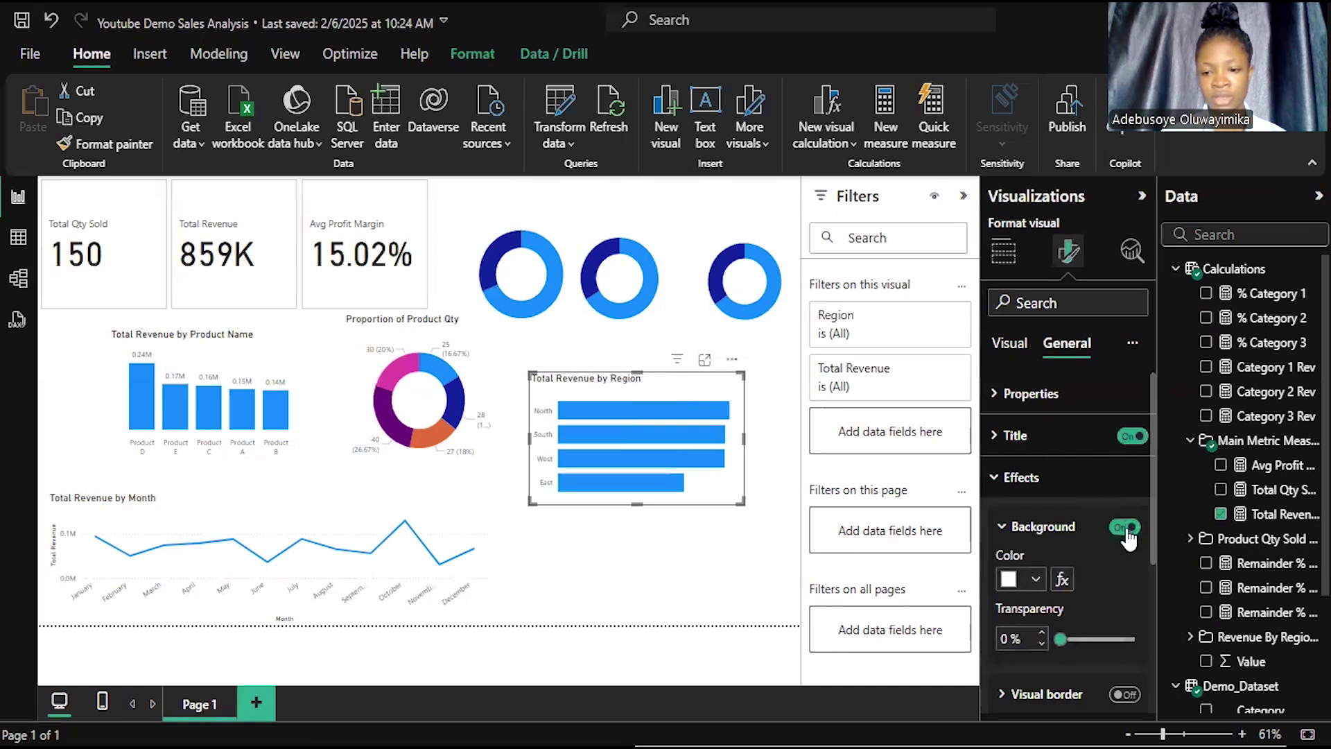
pyautogui.click(1126, 531)
pyautogui.click(484, 418)
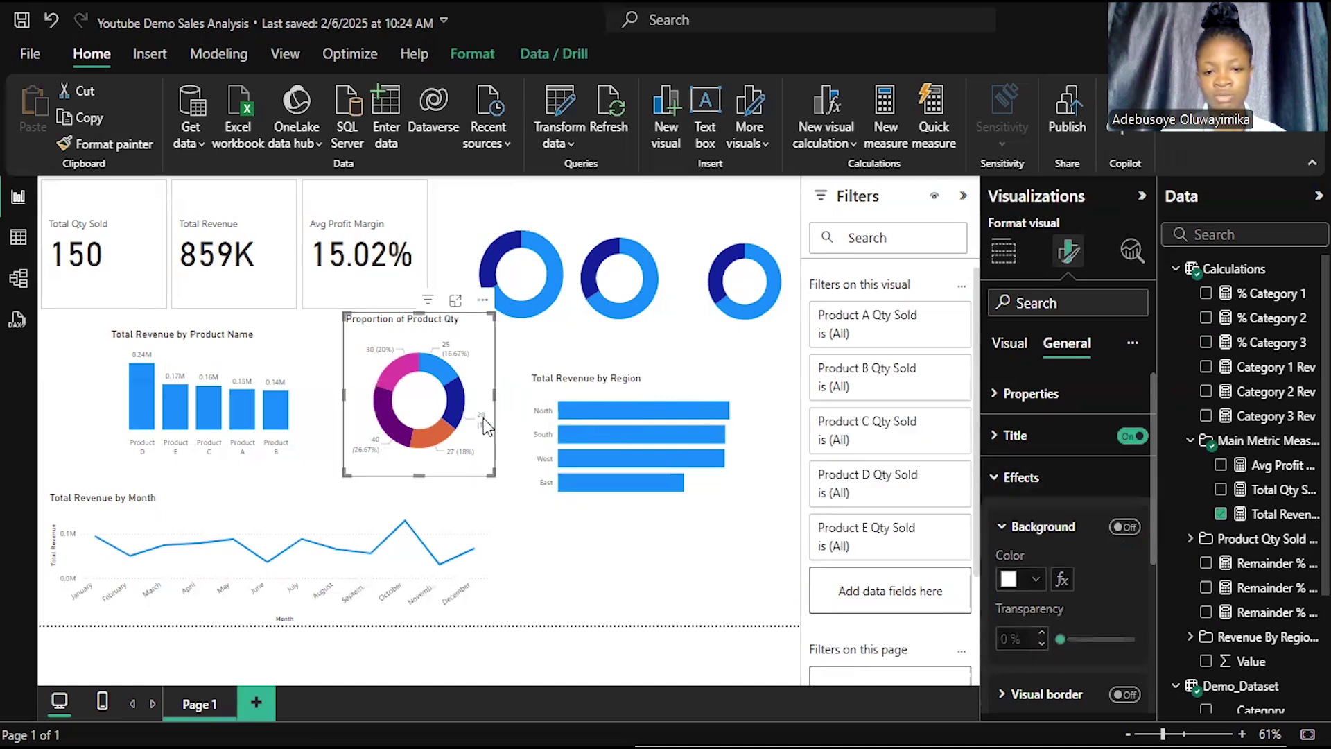
pyautogui.click(1124, 532)
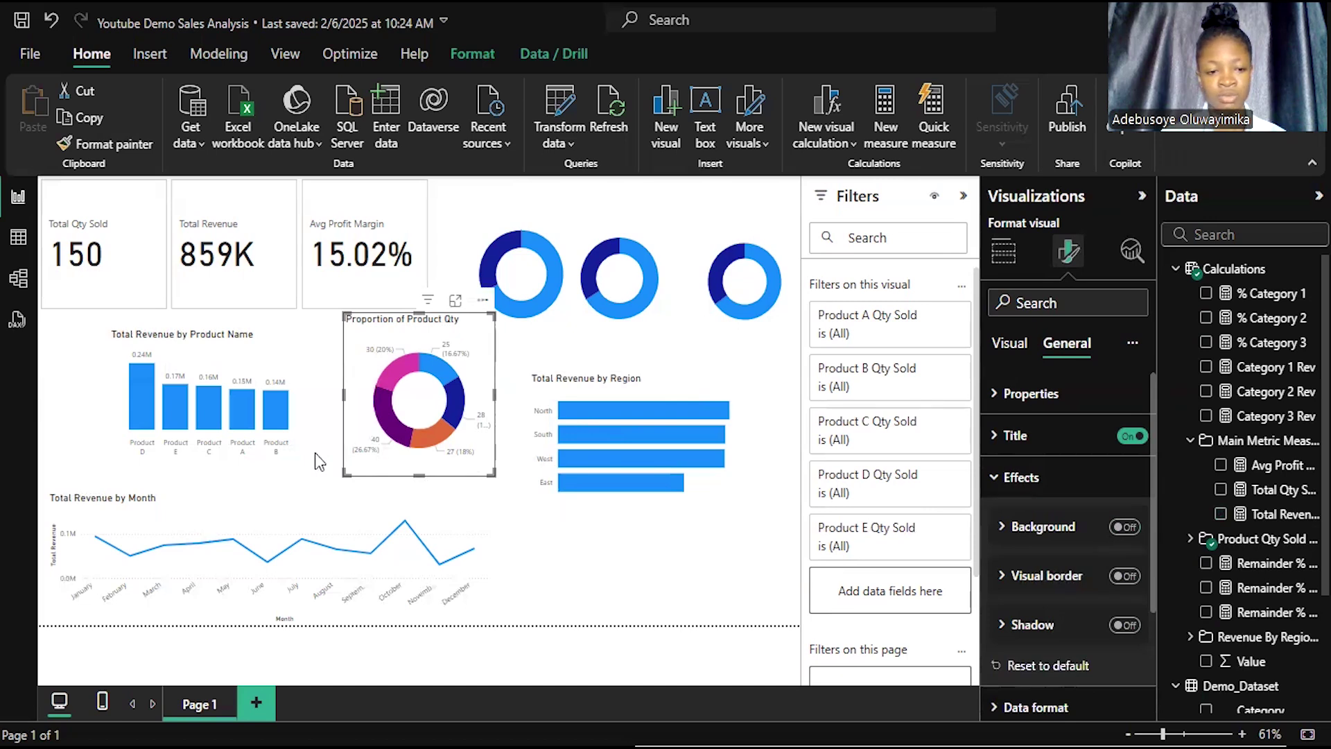
# Step: Turn off the background of the Total Revenue by Product Name chart, the Total Revenue by Month chart and the metric cards
pyautogui.click(294, 442)
pyautogui.click(1124, 527)
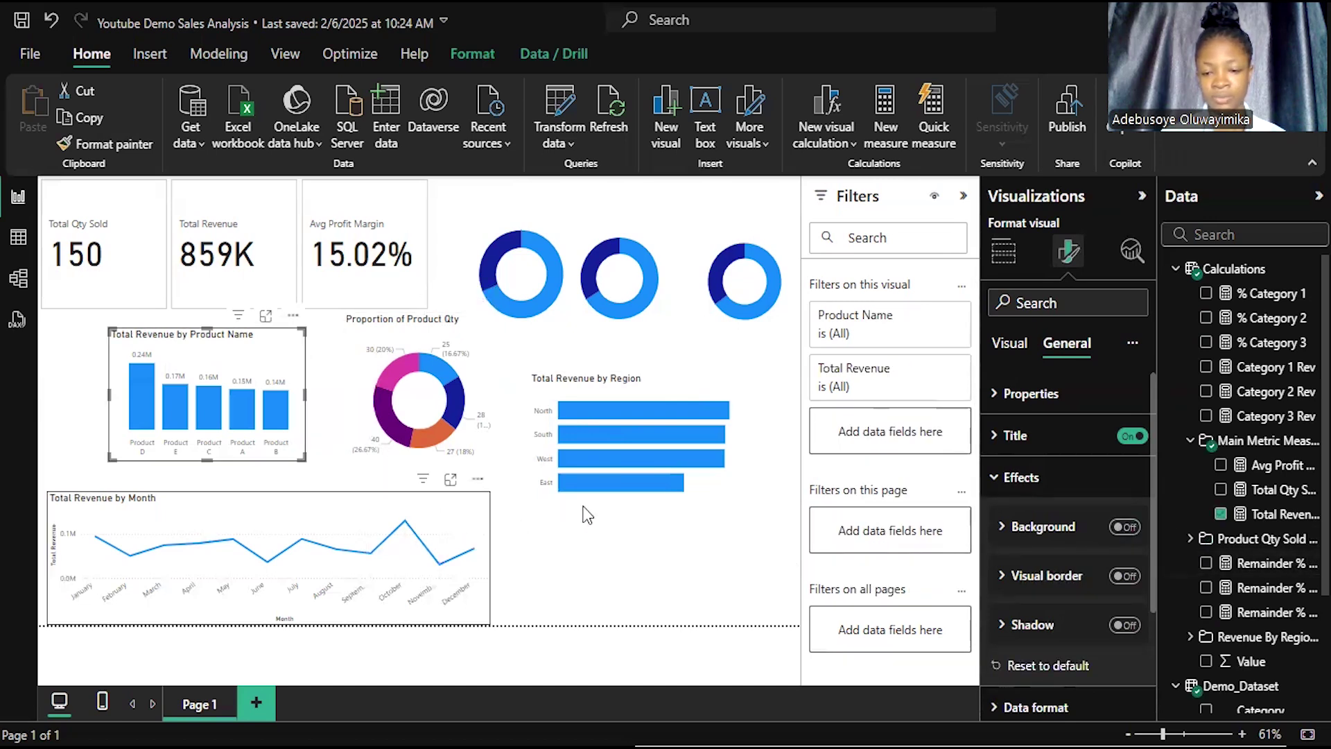
pyautogui.click(460, 510)
pyautogui.click(1124, 527)
pyautogui.click(401, 302)
pyautogui.click(1124, 527)
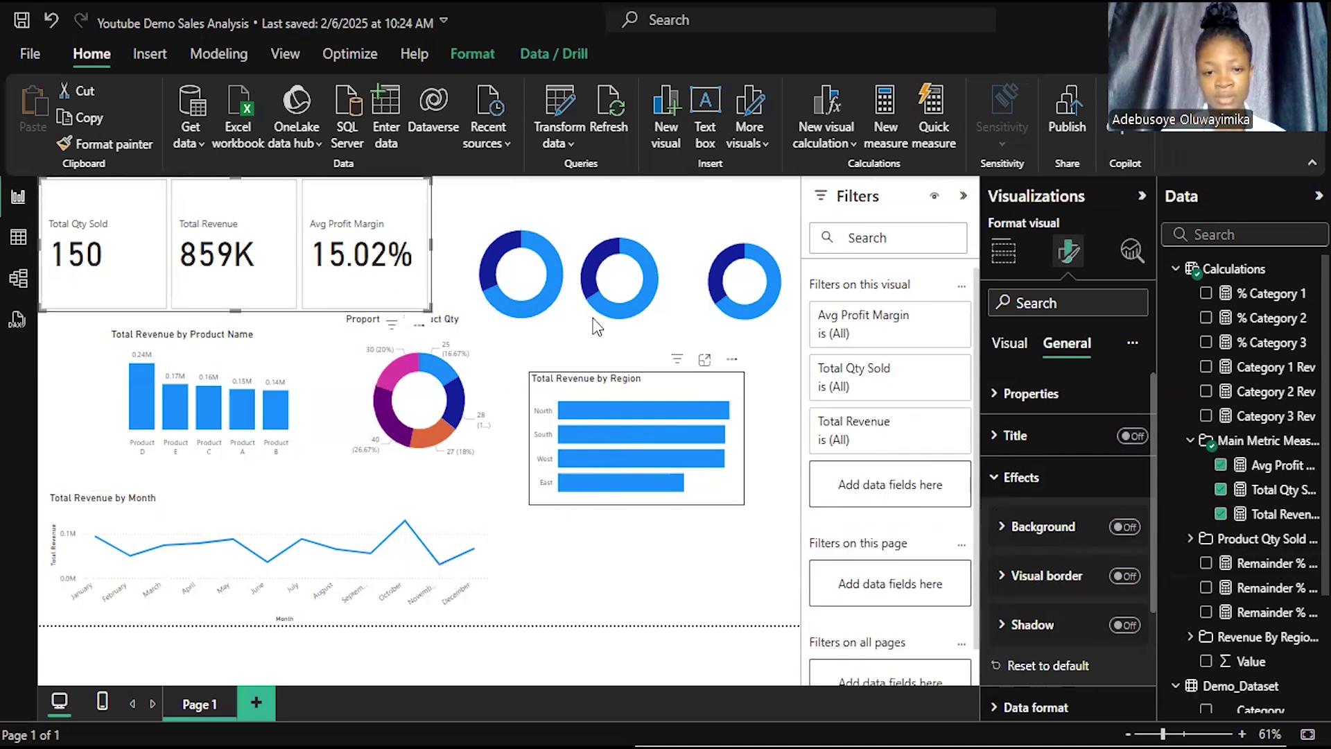
# Step: Narrow the % Category 1 donut to end beside the % Category 2 donut, and shorten the % Category 2 donut to the same height
pyautogui.click(548, 295)
pyautogui.moveTo(578, 217); pyautogui.dragTo(566, 217)
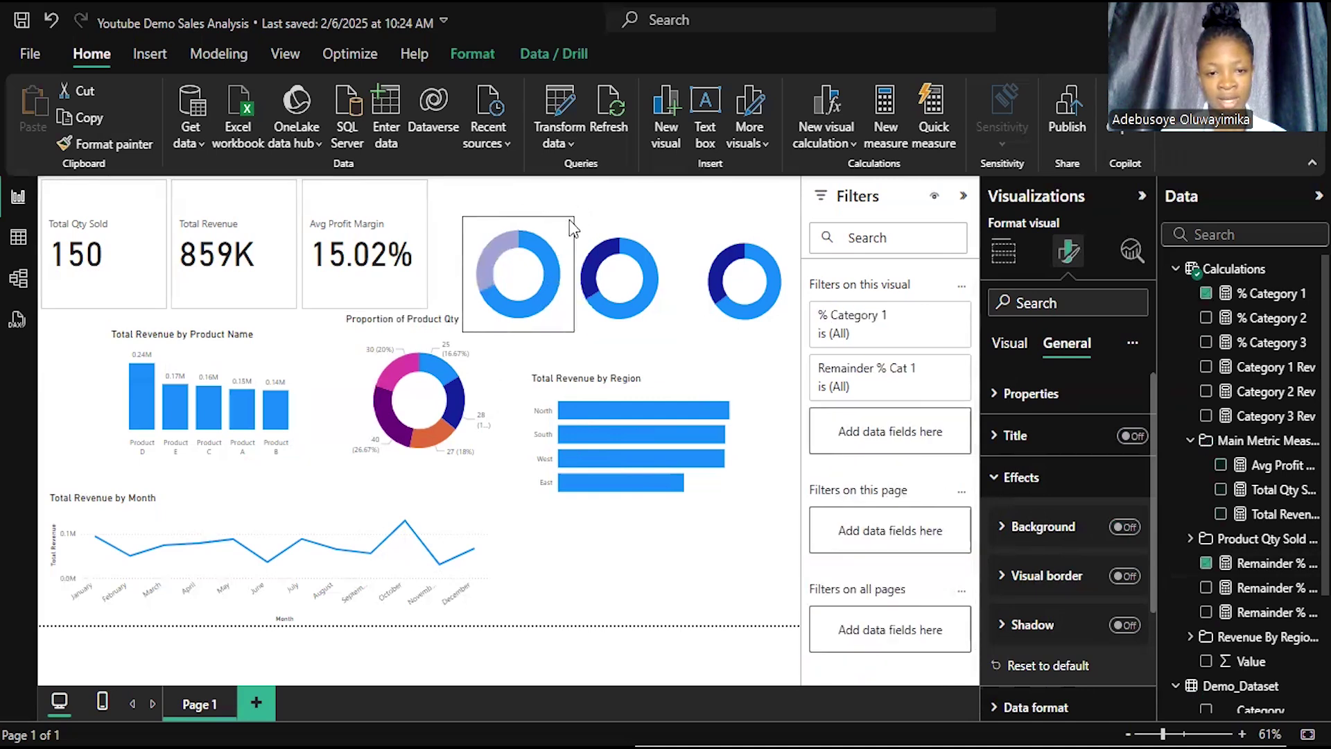
pyautogui.click(542, 272)
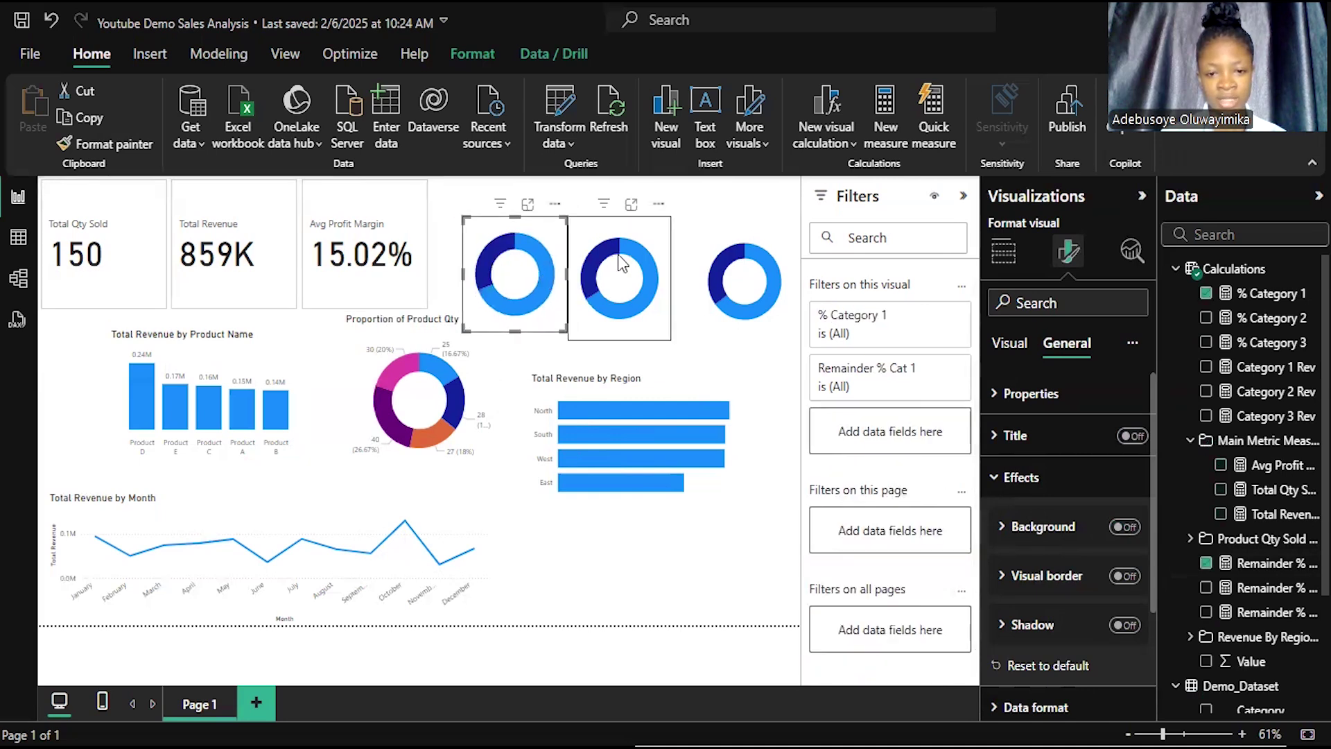
pyautogui.click(624, 334)
pyautogui.moveTo(623, 340); pyautogui.dragTo(623, 336)
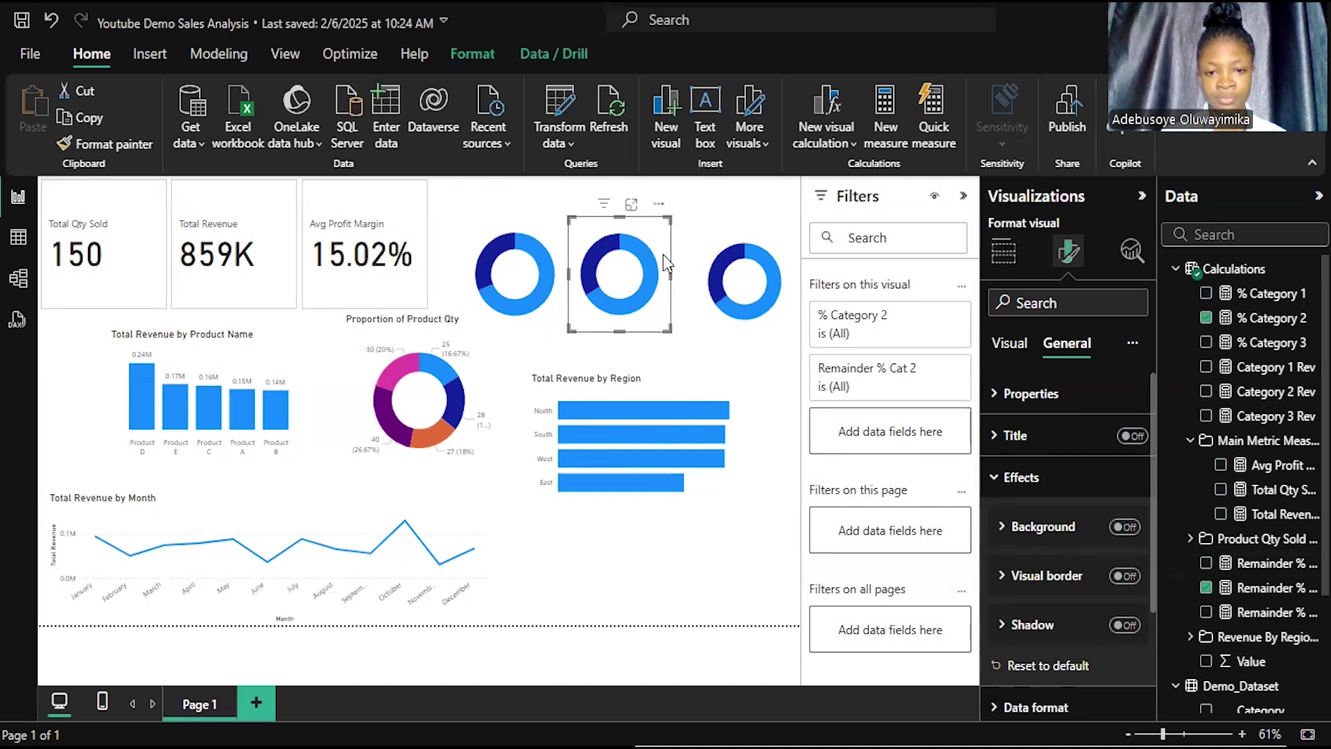
# Step: Enlarge the % Category 3 donut slightly from its upper-left corner
pyautogui.click(701, 243)
pyautogui.moveTo(691, 232); pyautogui.dragTo(689, 226)
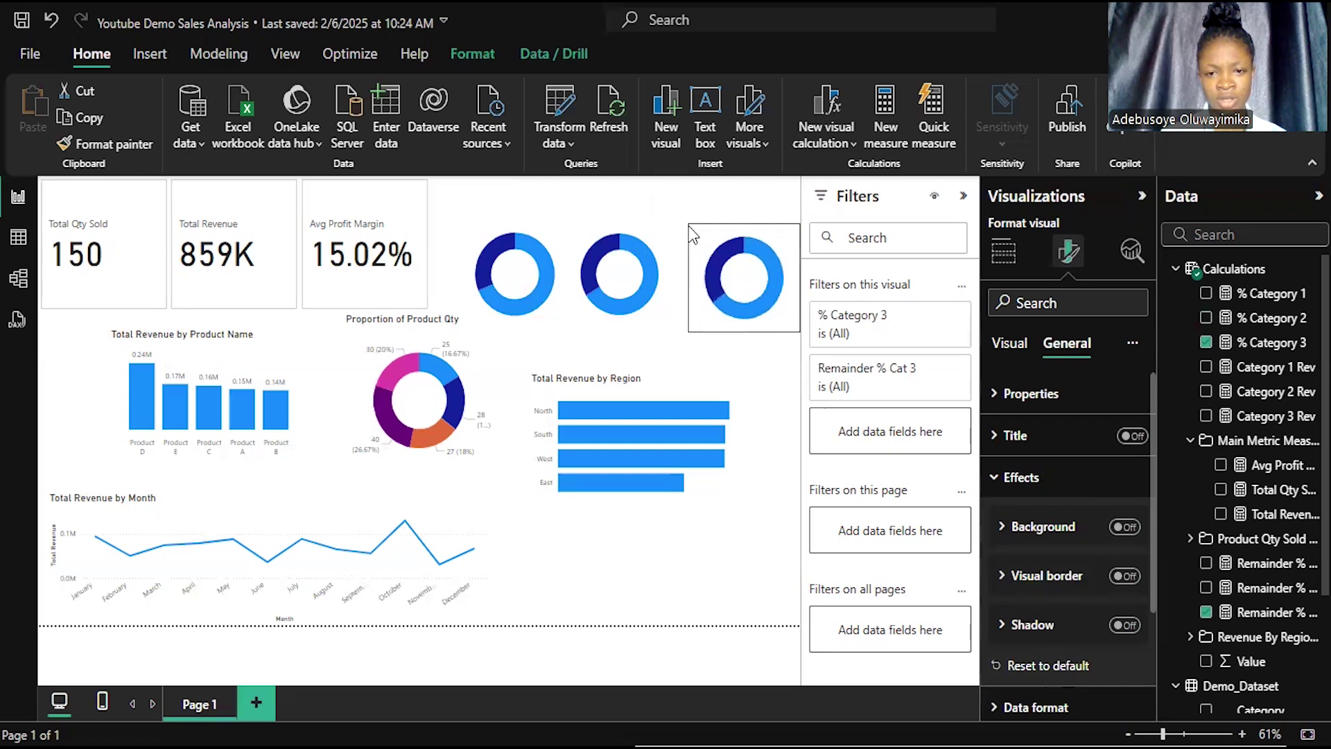
pyautogui.click(685, 273)
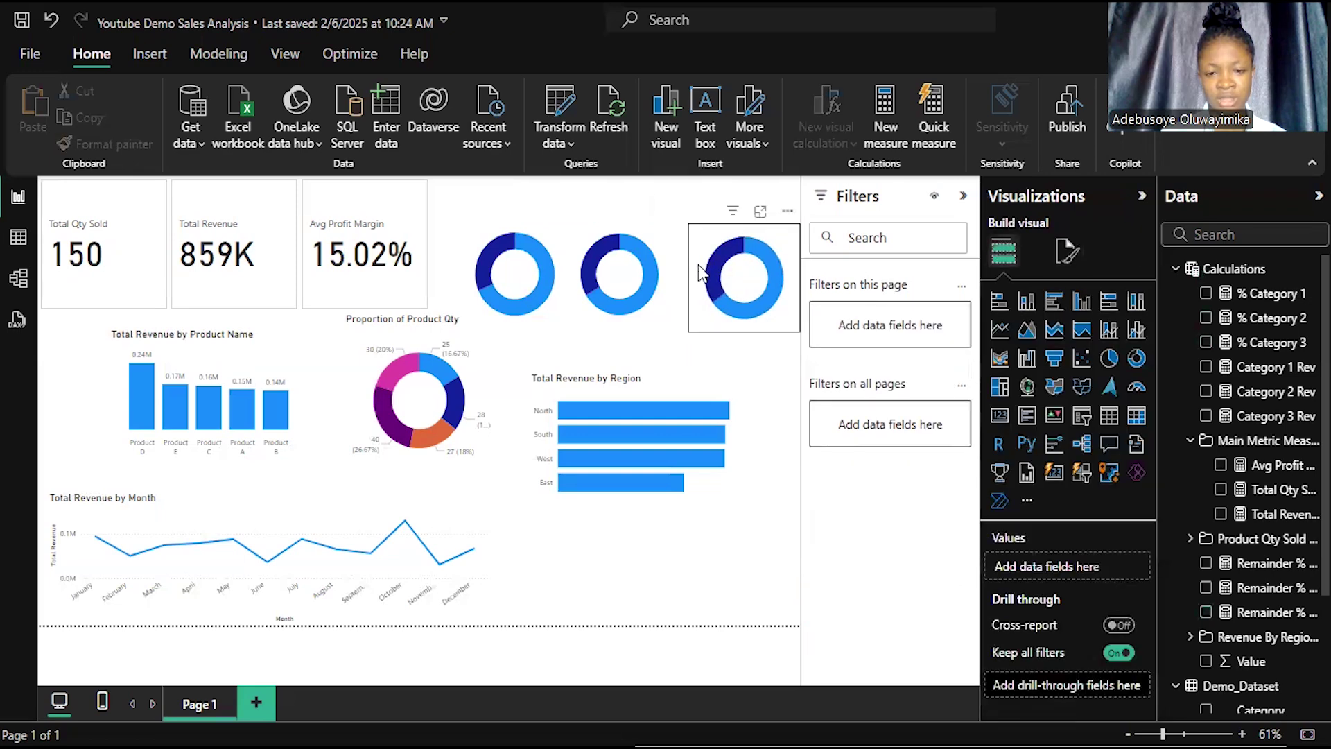
pyautogui.click(696, 275)
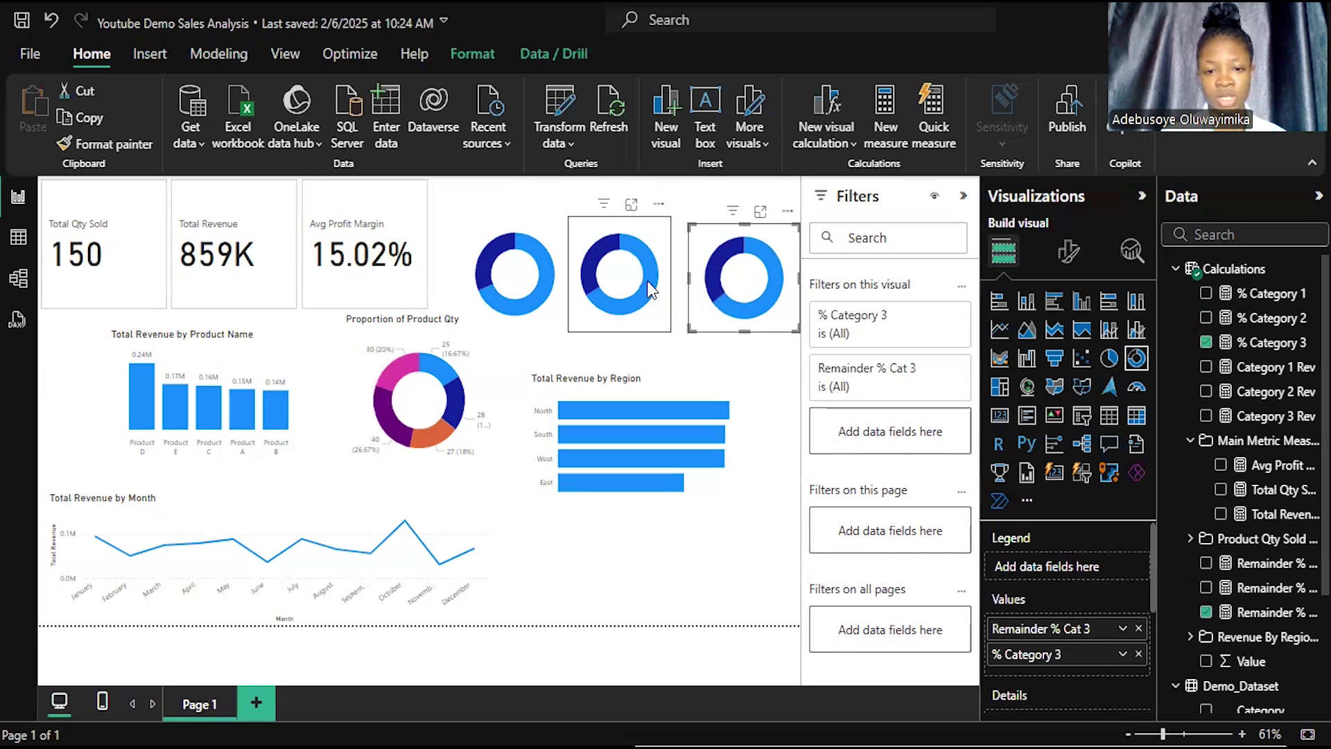
# Step: Shift the % Category 2 donut slightly toward the % Category 3 donut, and enlarge both to a similar size
pyautogui.moveTo(650, 288); pyautogui.dragTo(660, 292)
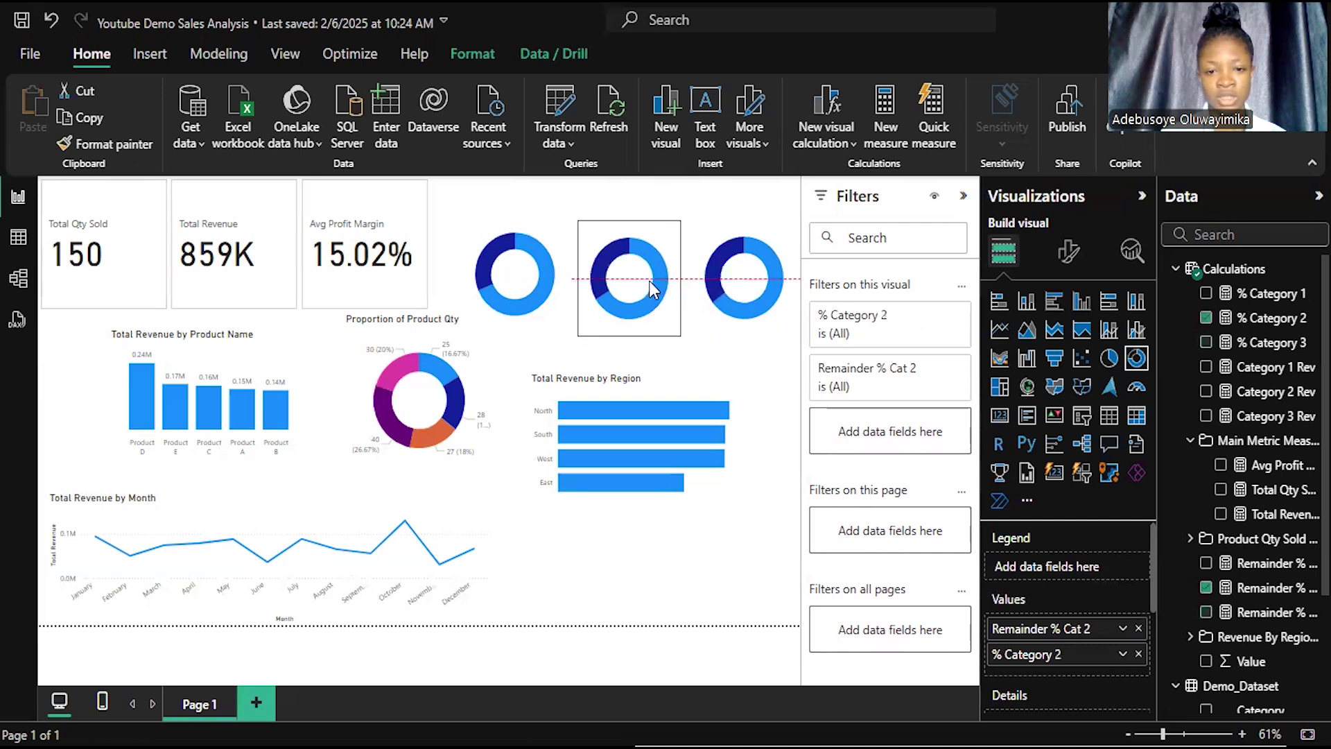
pyautogui.click(709, 244)
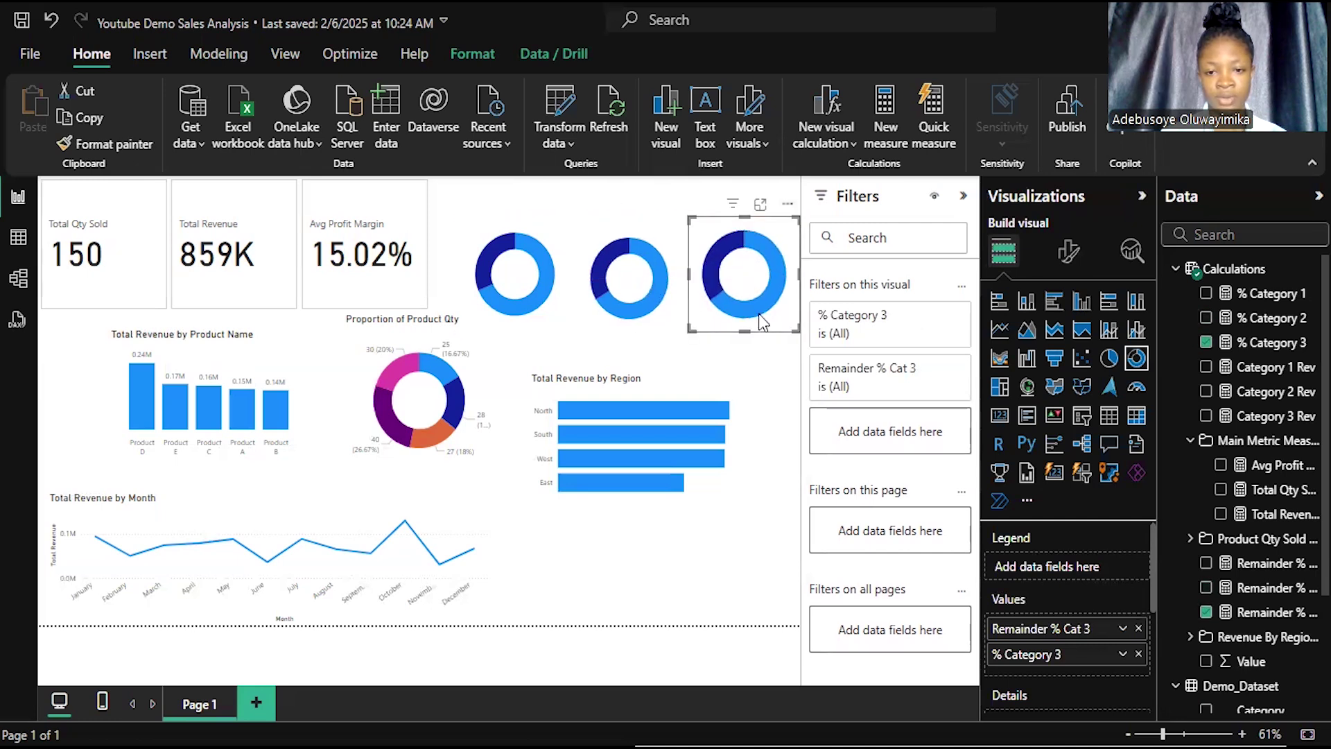
pyautogui.moveTo(748, 332); pyautogui.dragTo(749, 343)
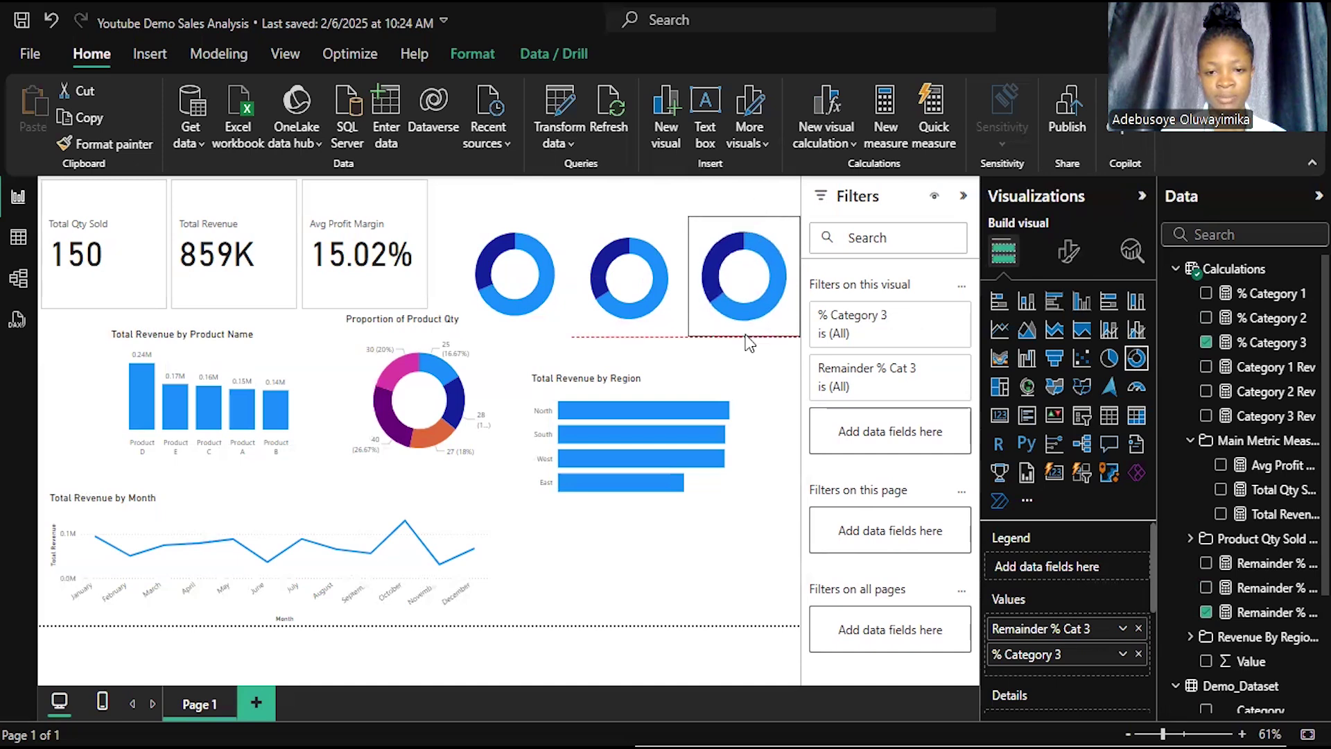
pyautogui.click(585, 232)
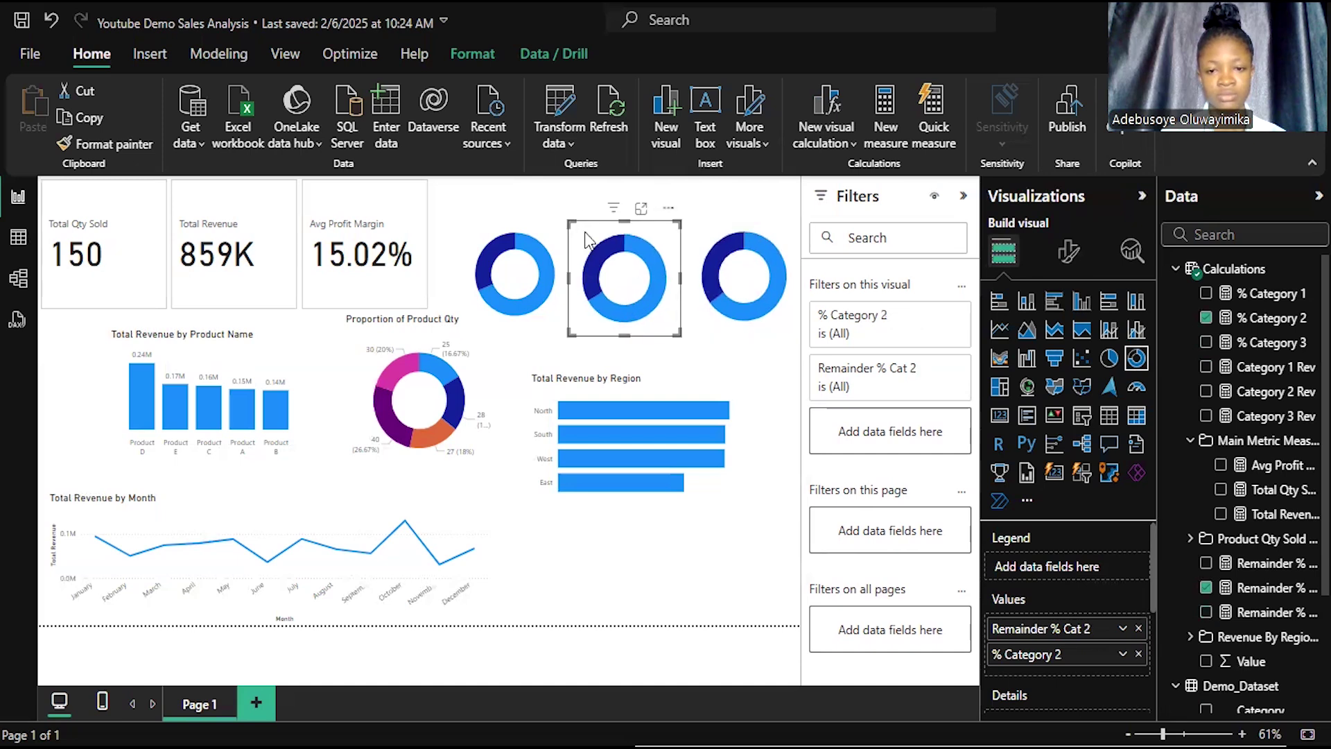
# Step: Color the % Category 1 donut's slices gray for Remainder % Cat 1 and light purple for % Category 1
pyautogui.click(540, 318)
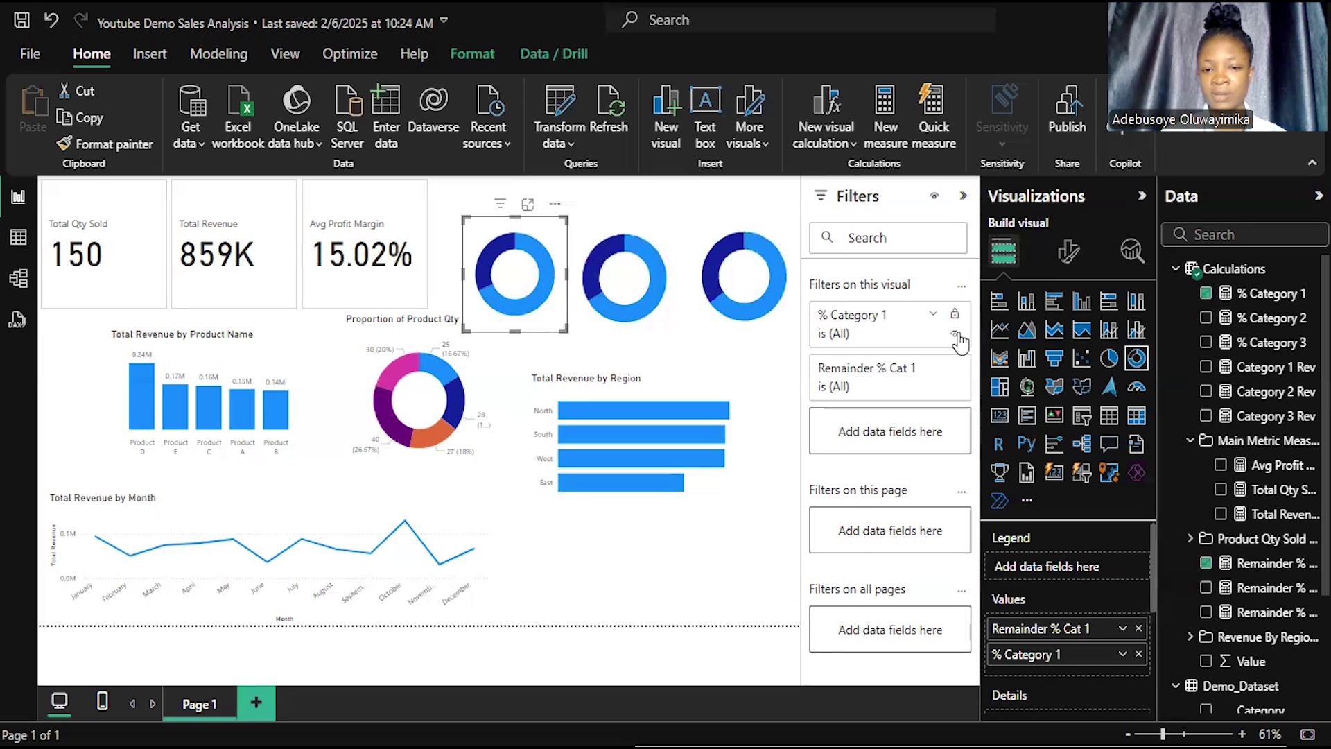
pyautogui.click(1070, 264)
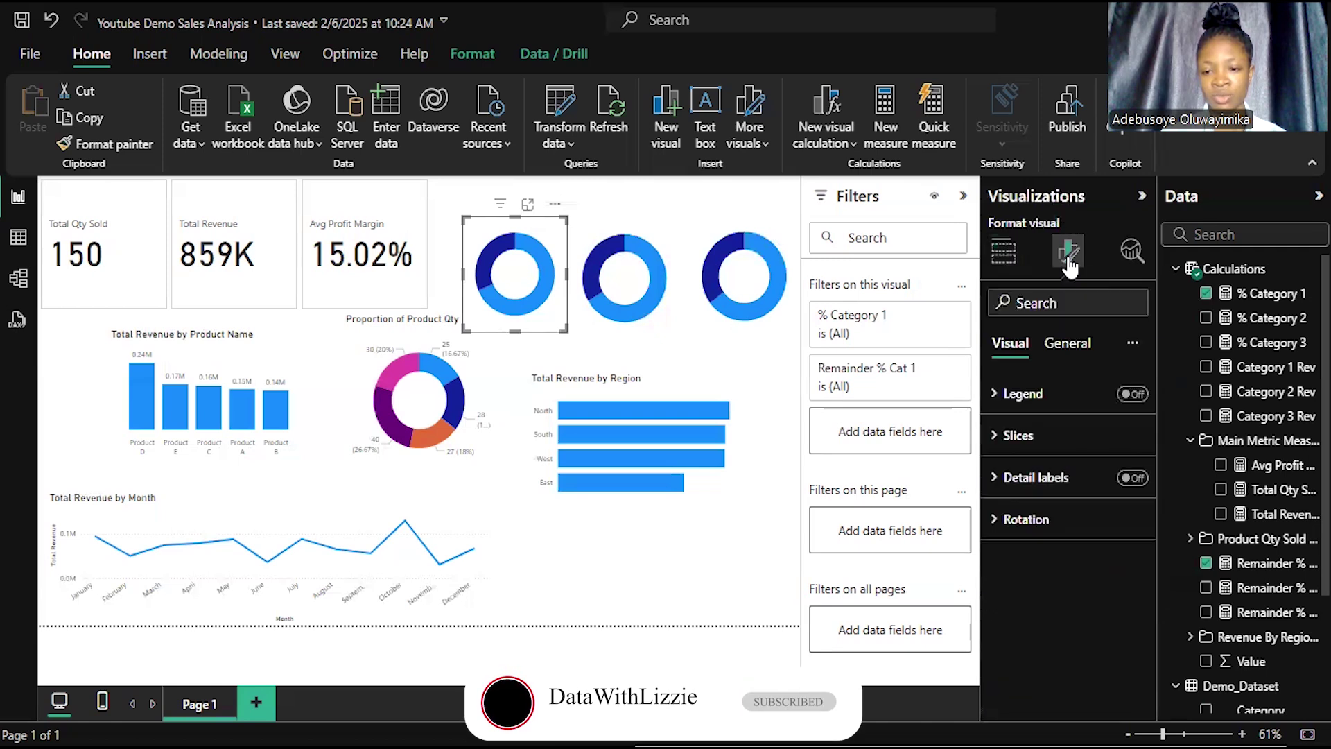
pyautogui.click(1016, 437)
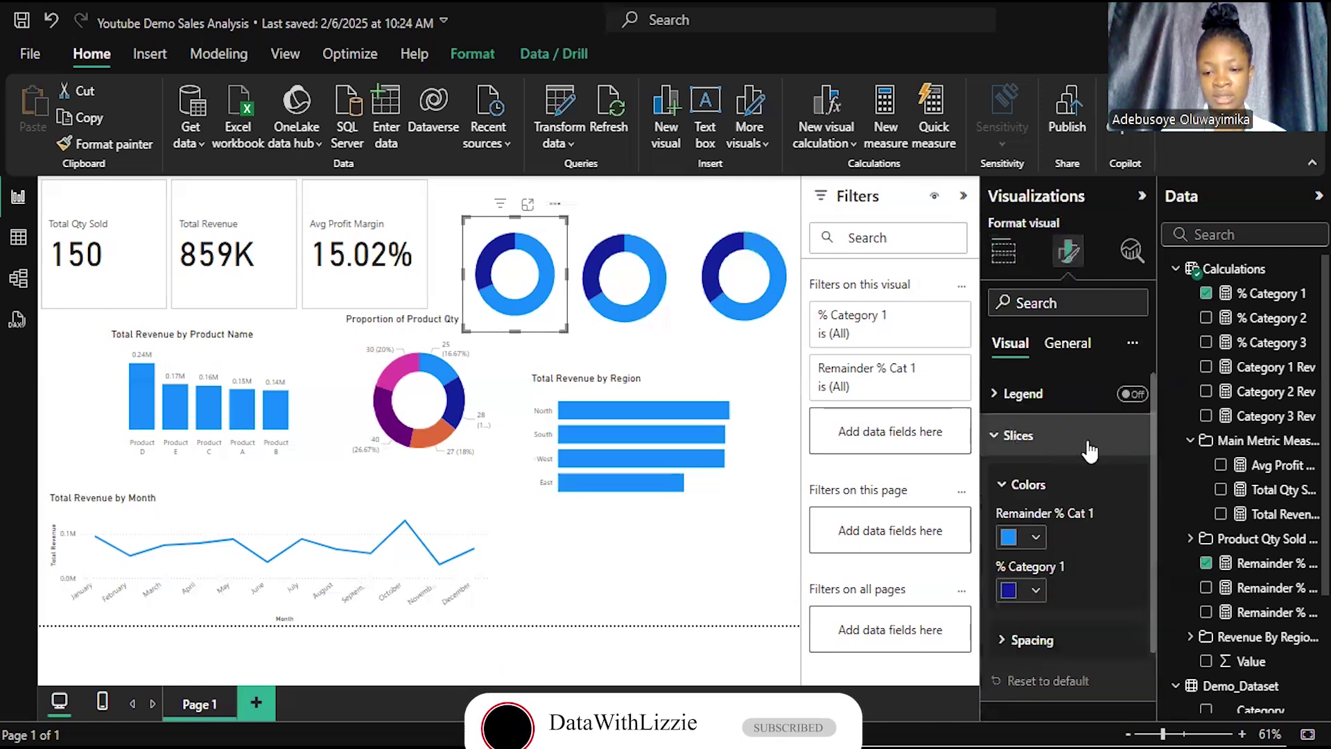
pyautogui.click(1035, 538)
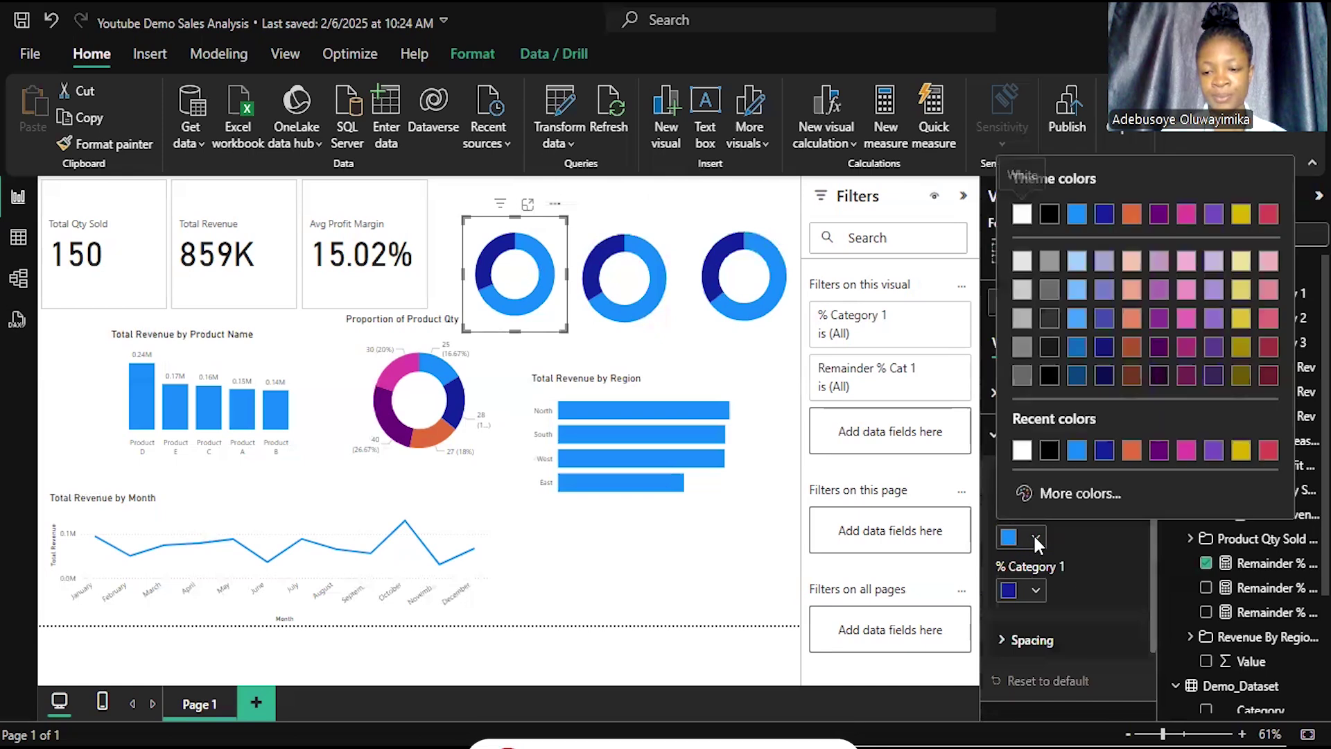
pyautogui.click(1024, 347)
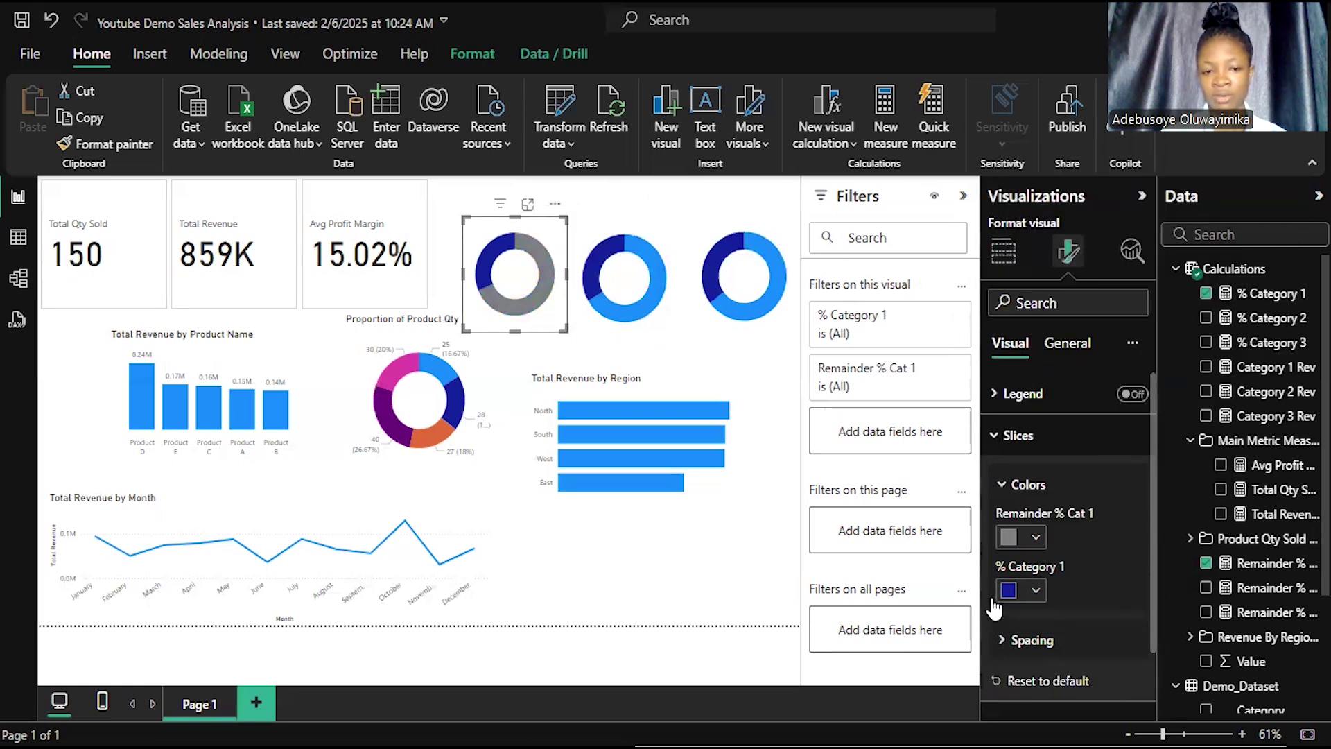
pyautogui.click(1036, 590)
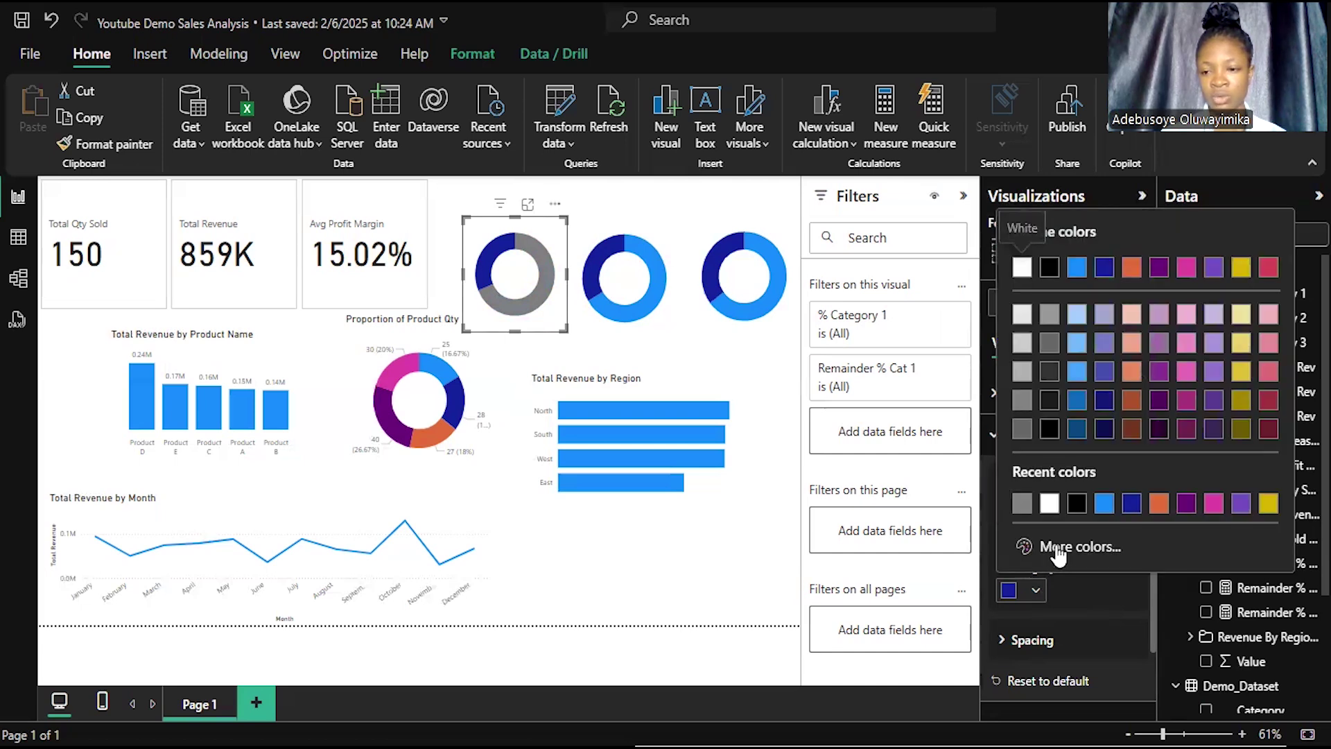
pyautogui.click(1160, 324)
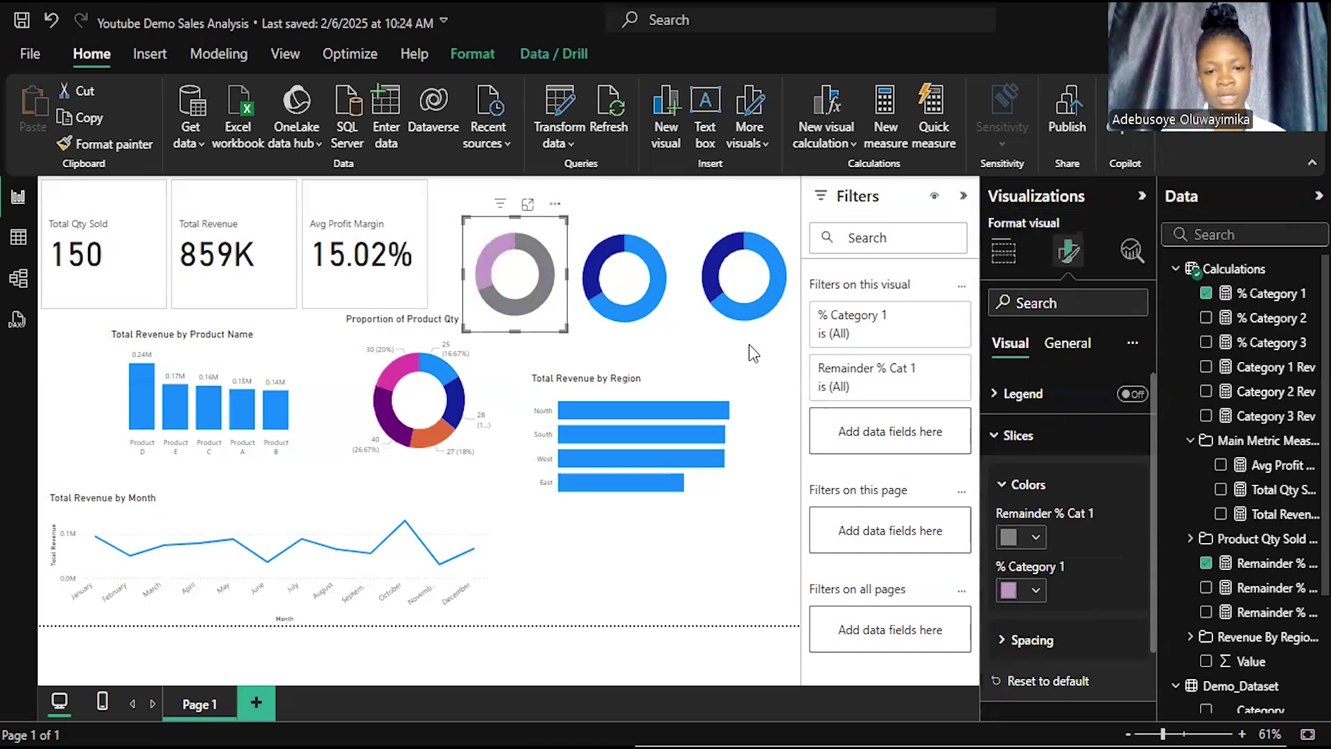
# Step: Color the % Category 2 donut's slices gray for Remainder % Cat 2 and light pink for % Category 2
pyautogui.click(672, 323)
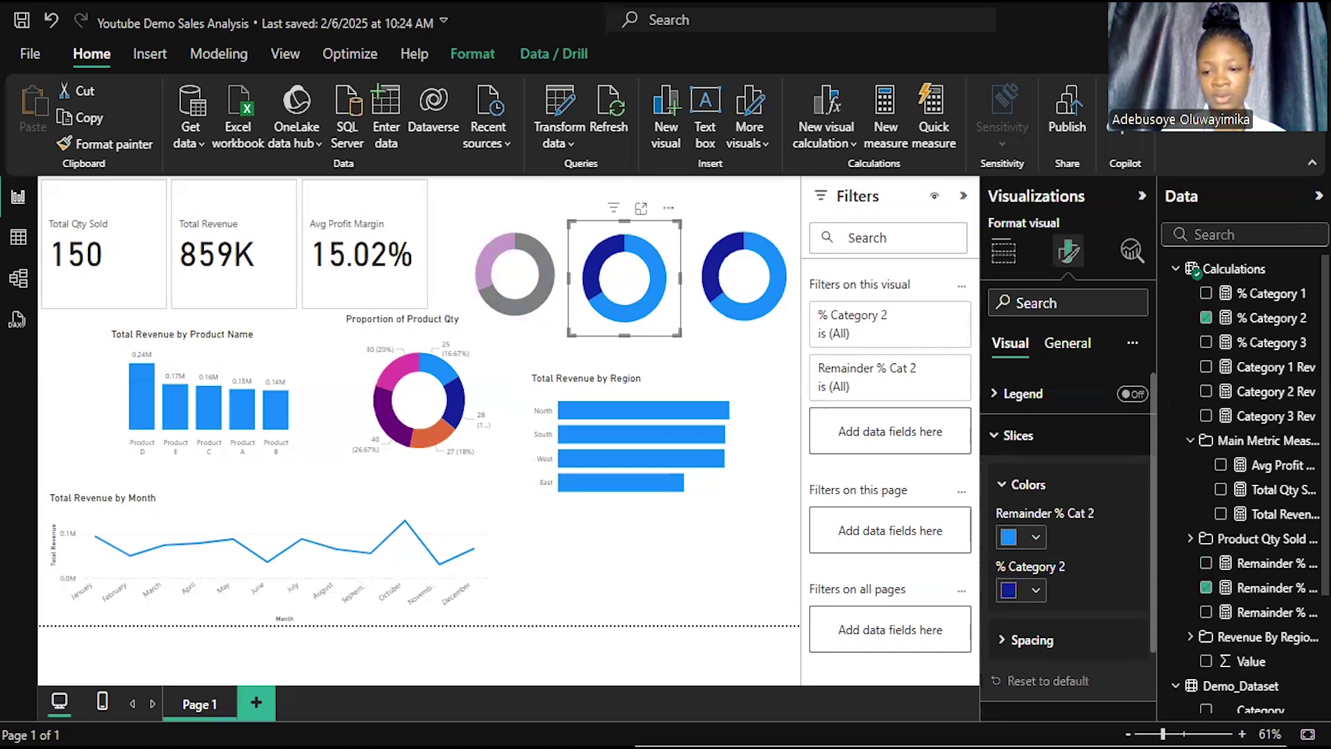
pyautogui.click(1036, 537)
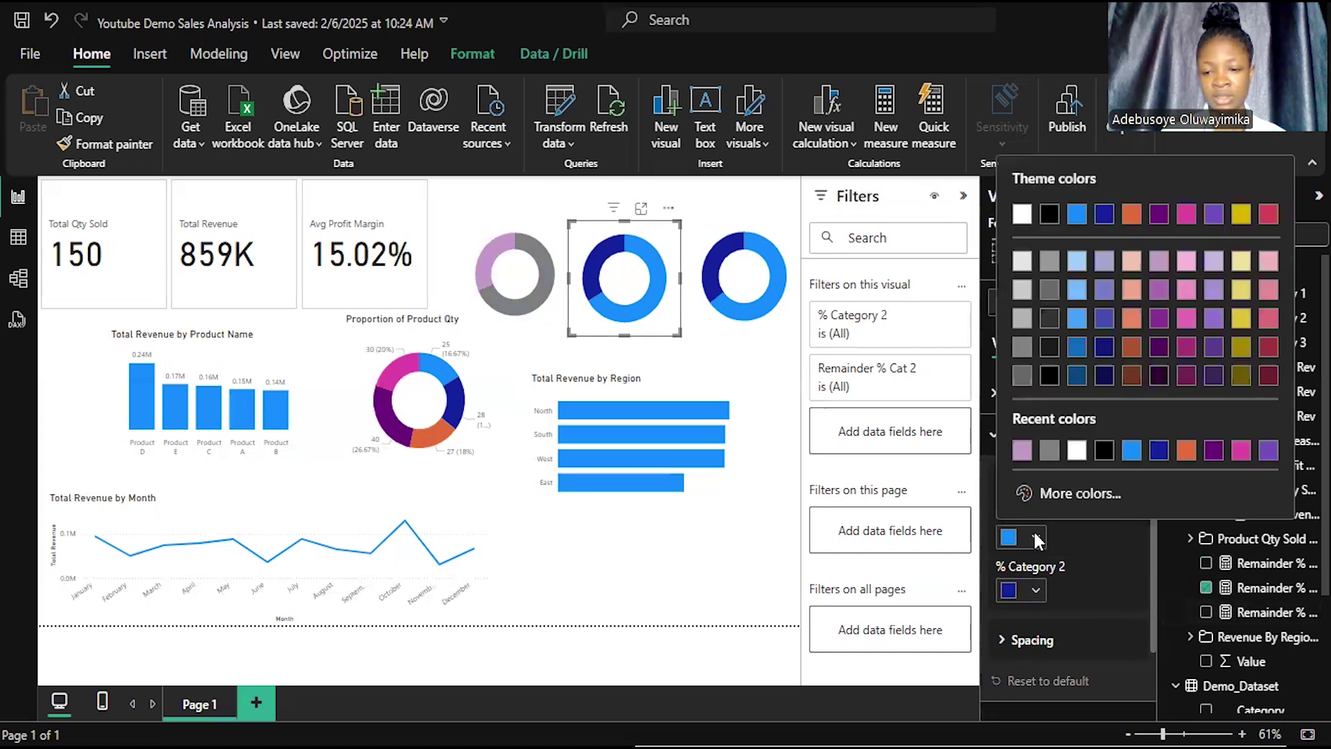
pyautogui.click(1049, 451)
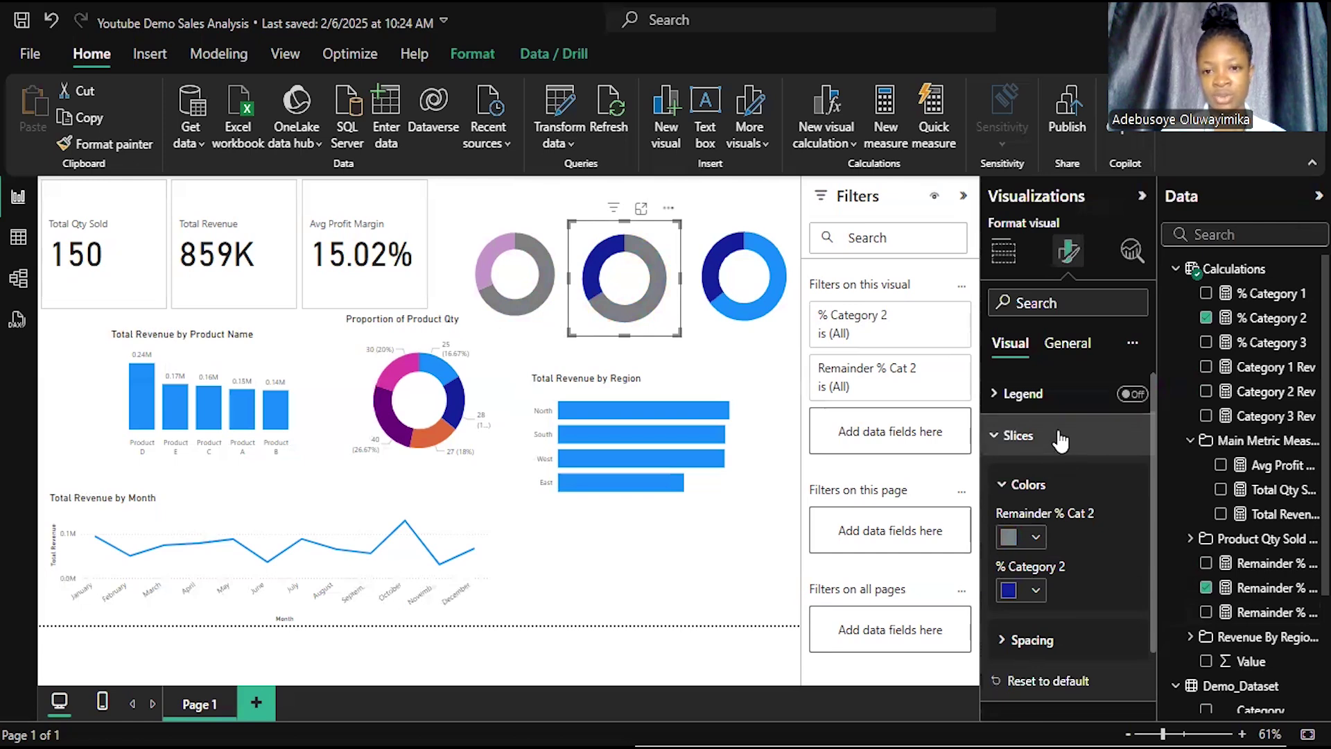
pyautogui.click(1036, 592)
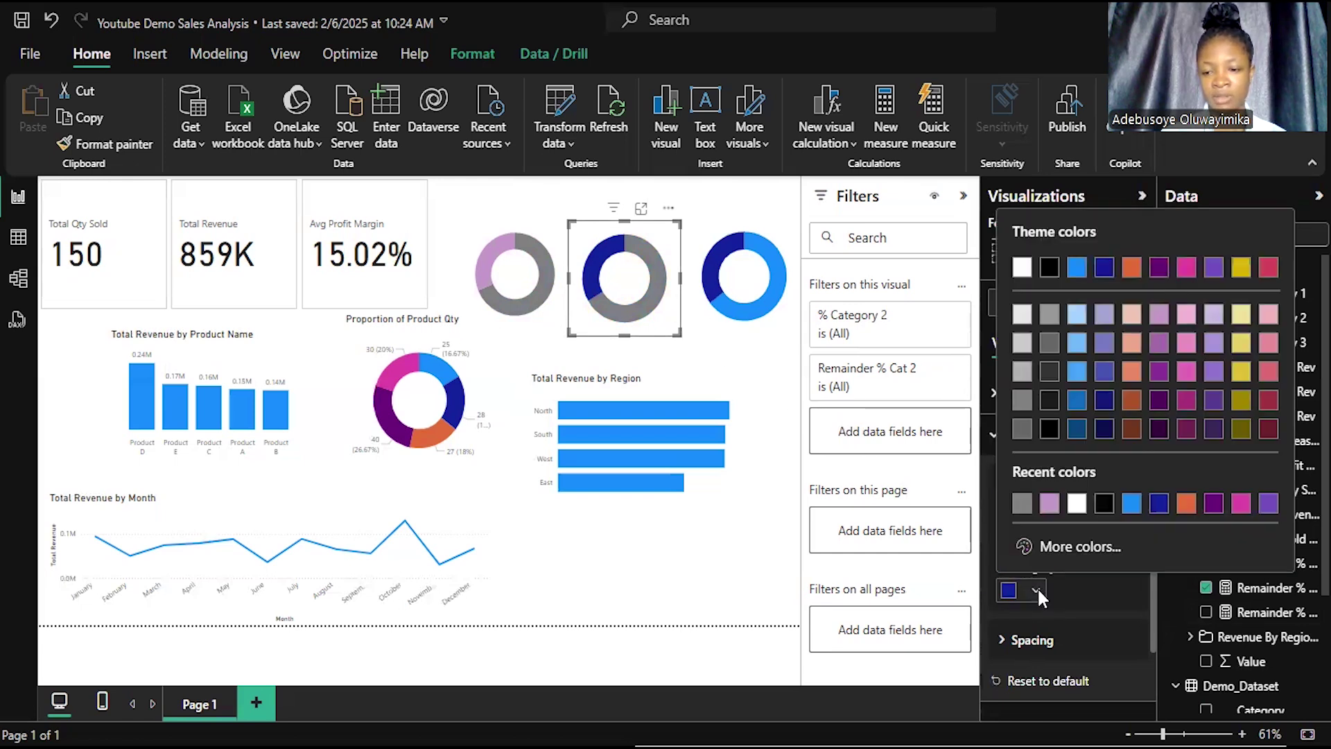
pyautogui.click(1186, 318)
# Step: Color the % Category 3 donut's slices gray for Remainder % Cat 3 and light yellow for % Category 3, and shrink the donut slightly
pyautogui.click(771, 323)
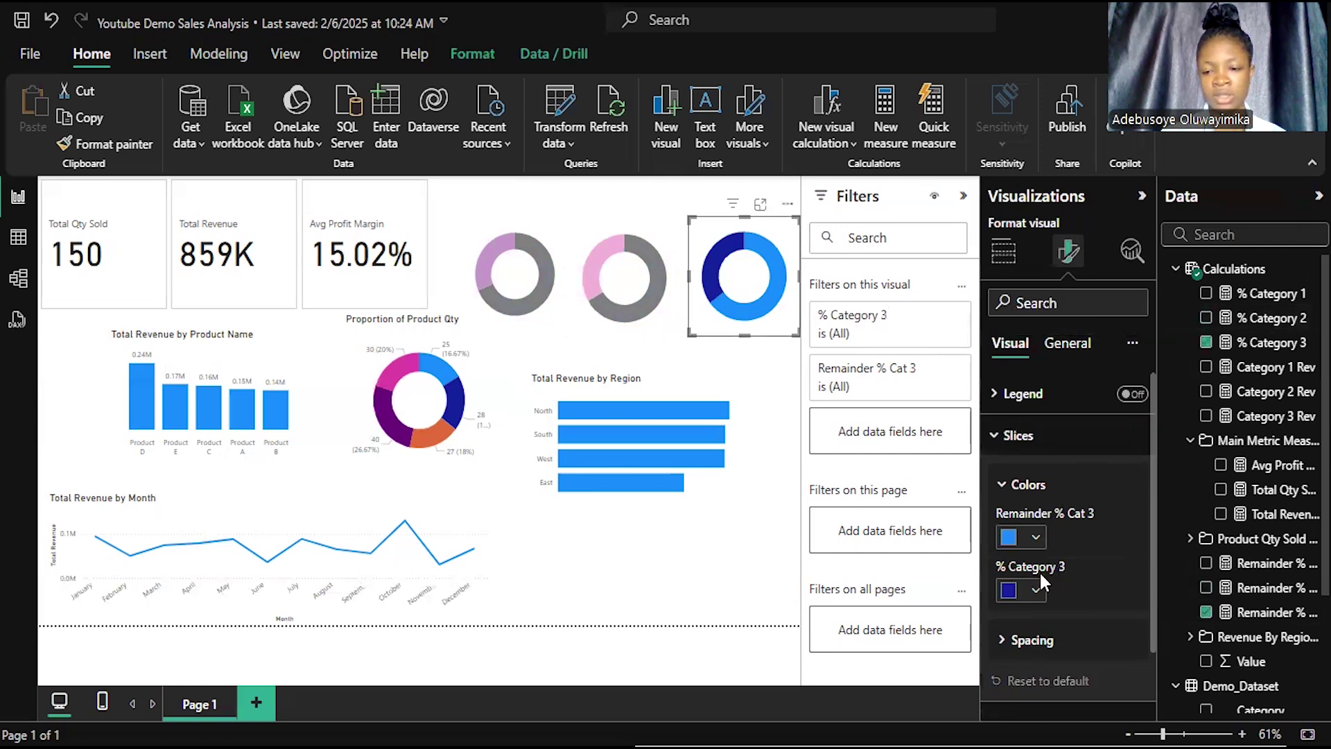
pyautogui.click(1034, 537)
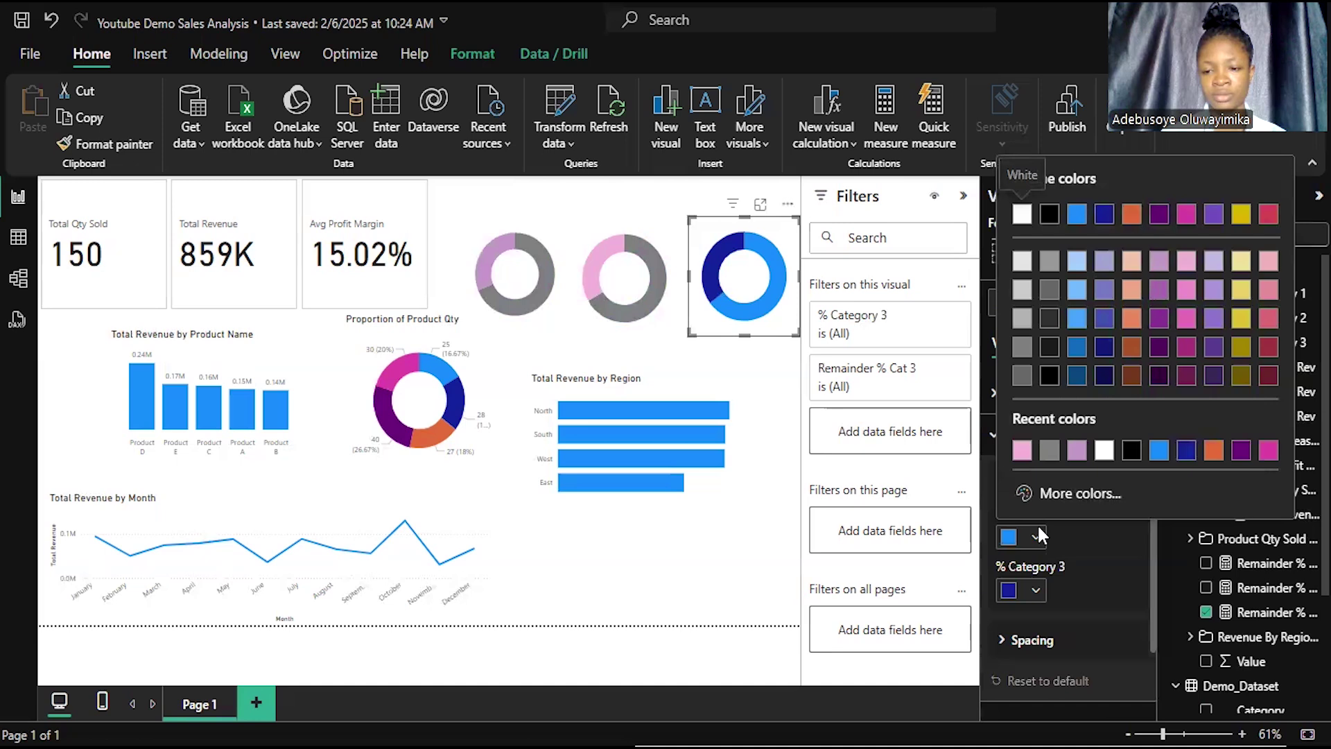
pyautogui.click(1053, 452)
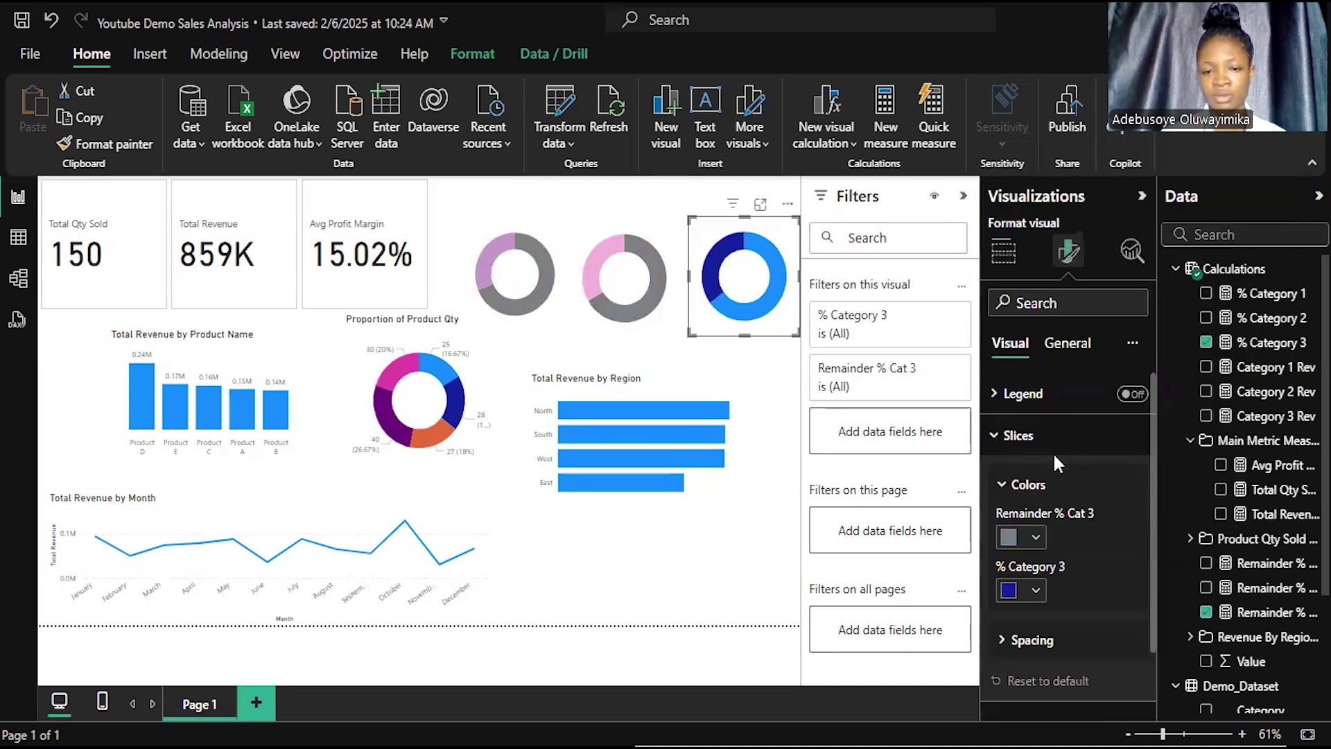
pyautogui.click(1037, 588)
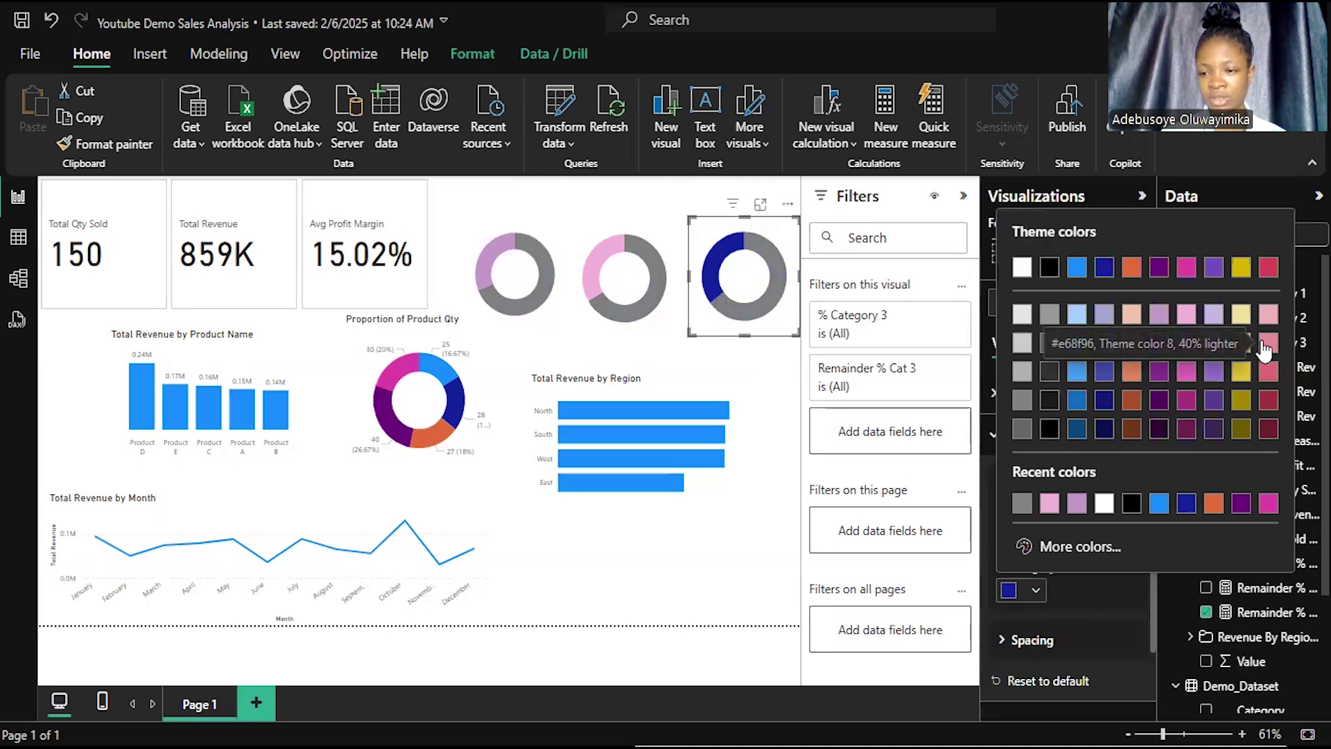
pyautogui.click(1241, 314)
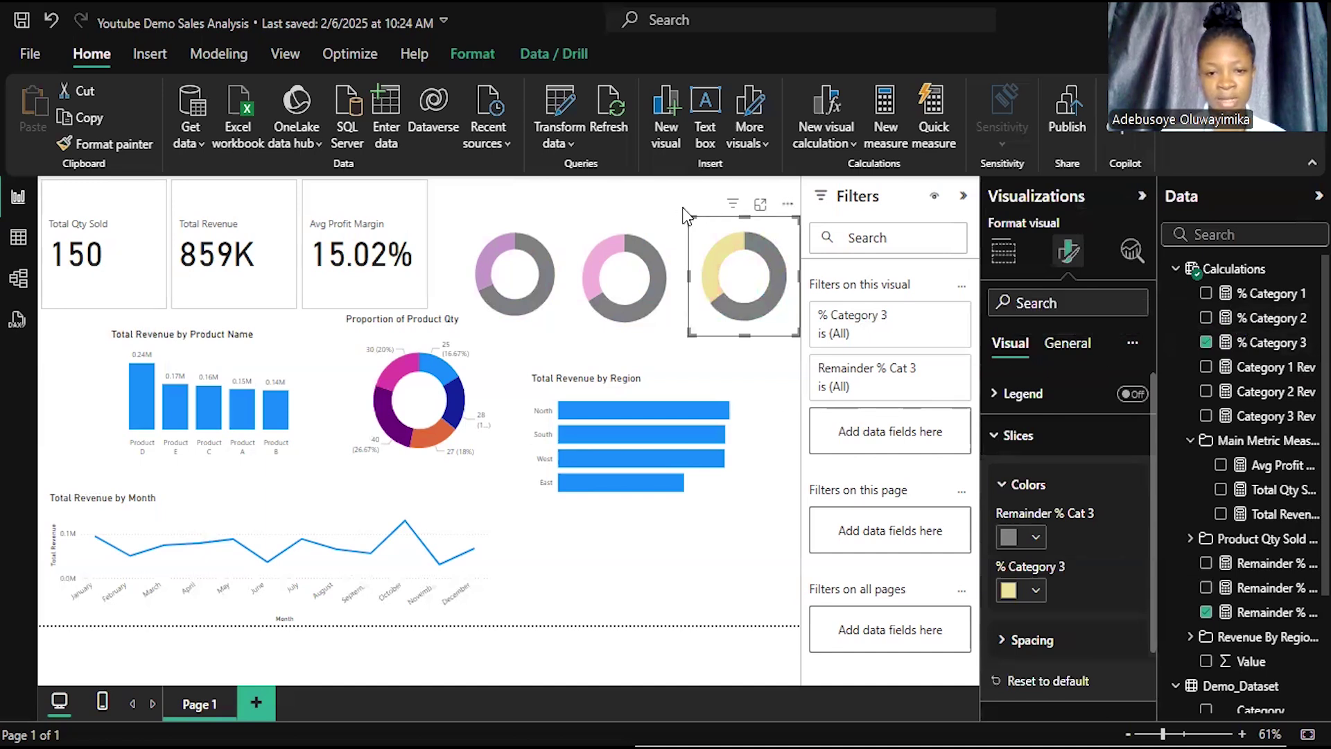
pyautogui.moveTo(691, 223); pyautogui.dragTo(694, 231)
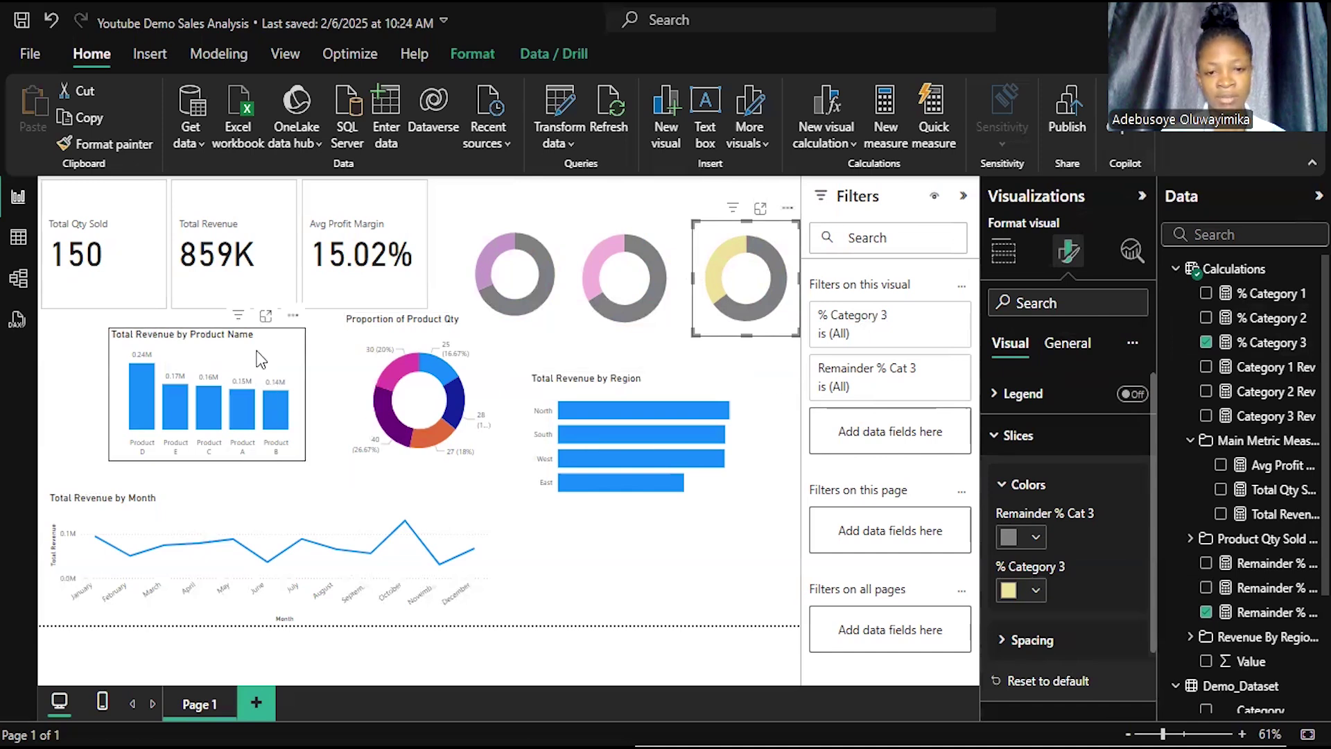
# Step: Shorten the title of the Total Revenue by Product Name column chart to "Total Revenue by Product"
pyautogui.click(261, 358)
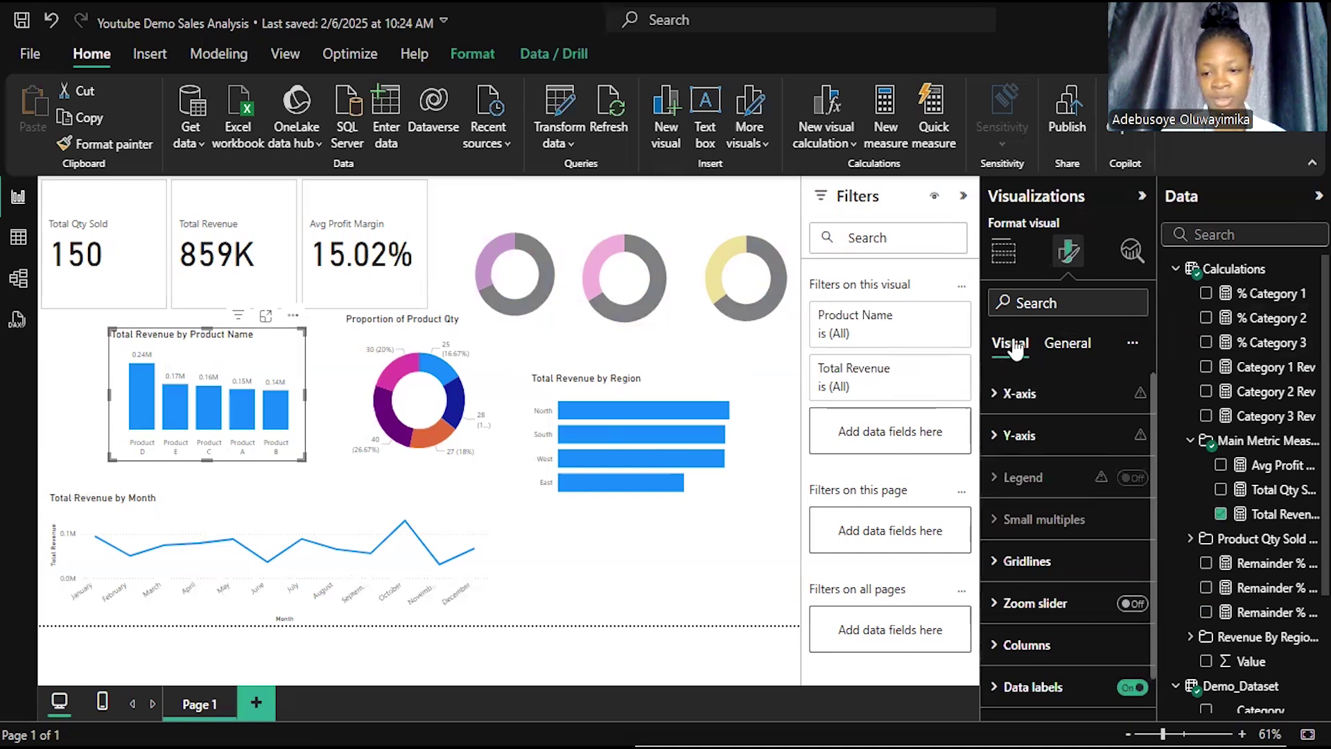
pyautogui.click(1076, 347)
pyautogui.click(1020, 433)
pyautogui.click(1068, 536)
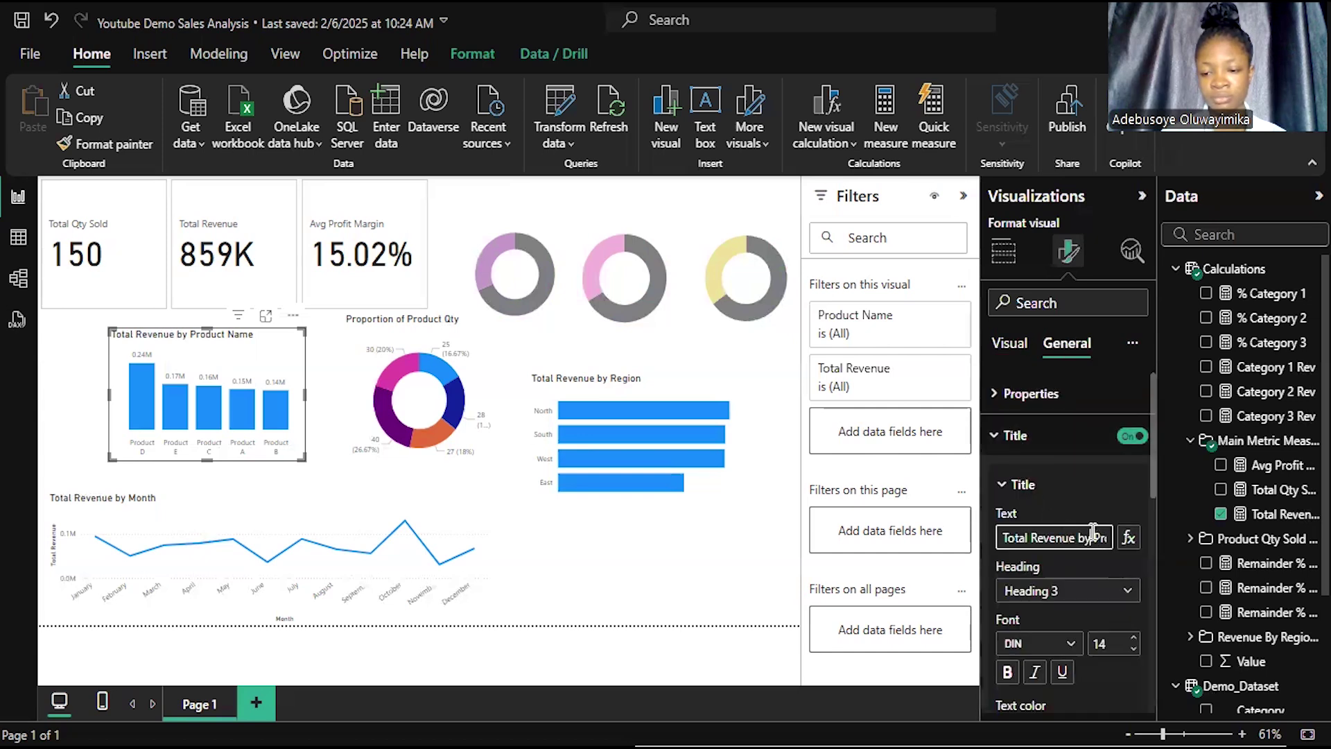
pyautogui.press('End')
pyautogui.press('BackSpace')
pyautogui.press('BackSpace')
pyautogui.press('BackSpace')
pyautogui.press('BackSpace')
pyautogui.press('BackSpace')
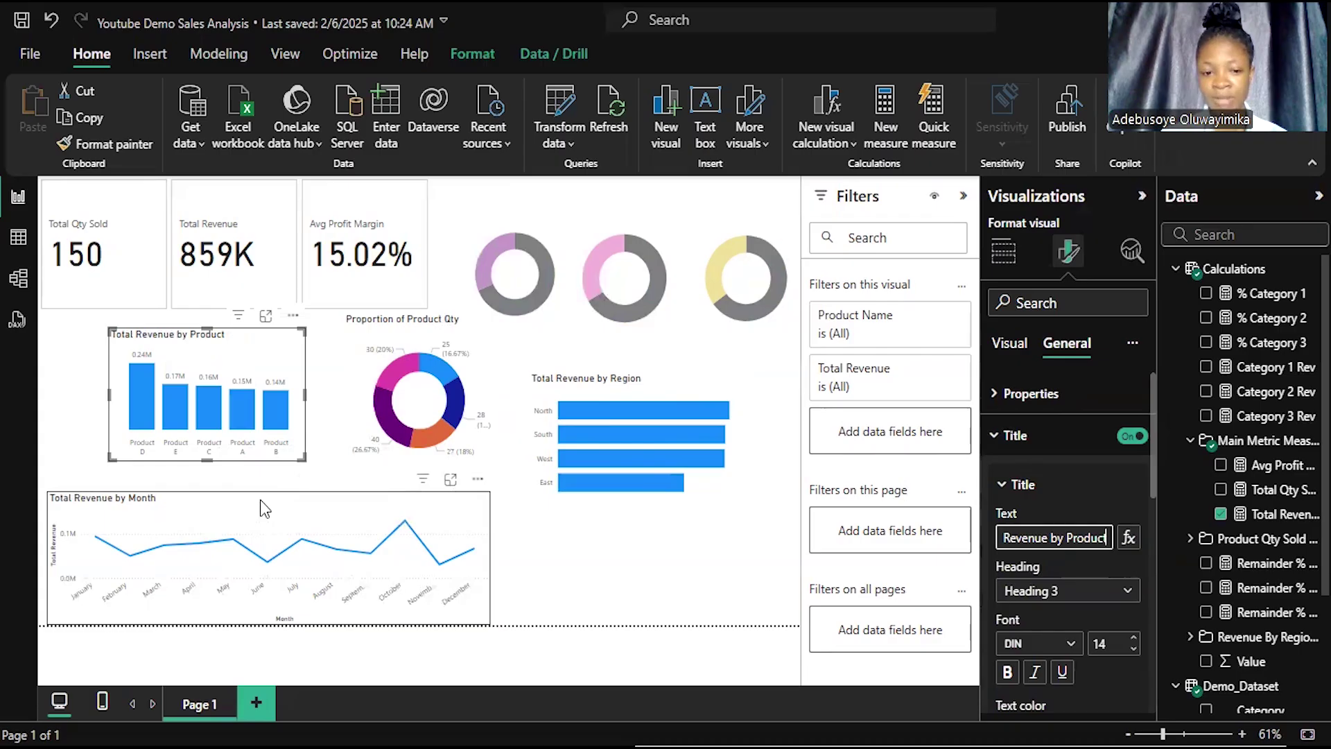
# Step: Set the page's canvas background to the image Group 1 (1).png from Downloads with 0% transparency
pyautogui.click(642, 560)
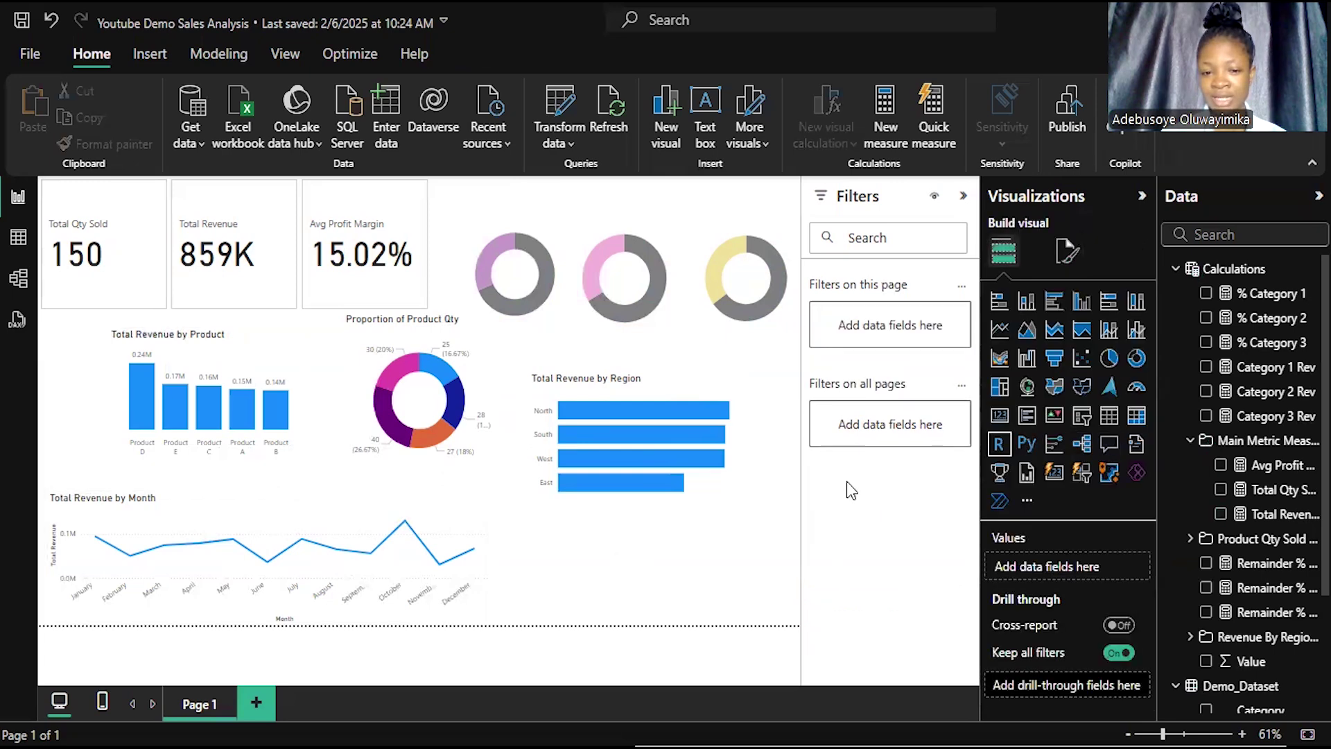
pyautogui.click(1068, 251)
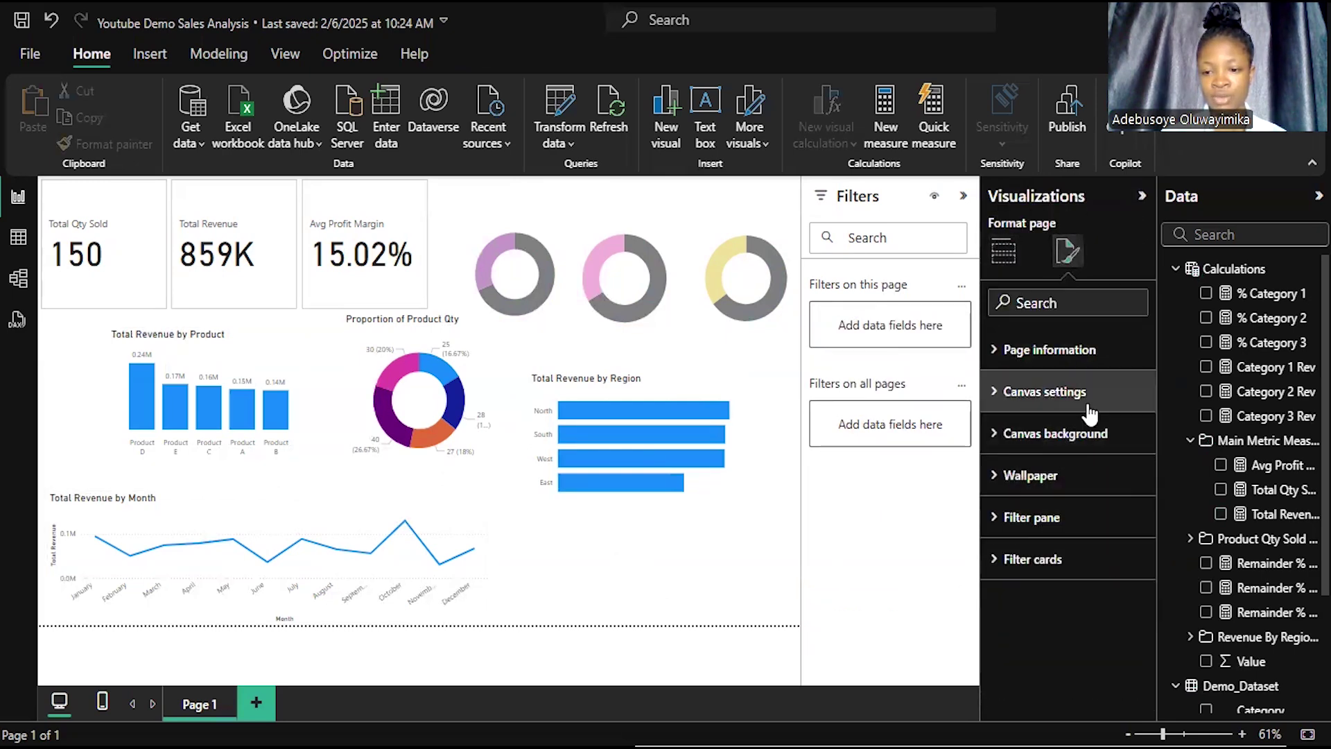
pyautogui.click(1088, 436)
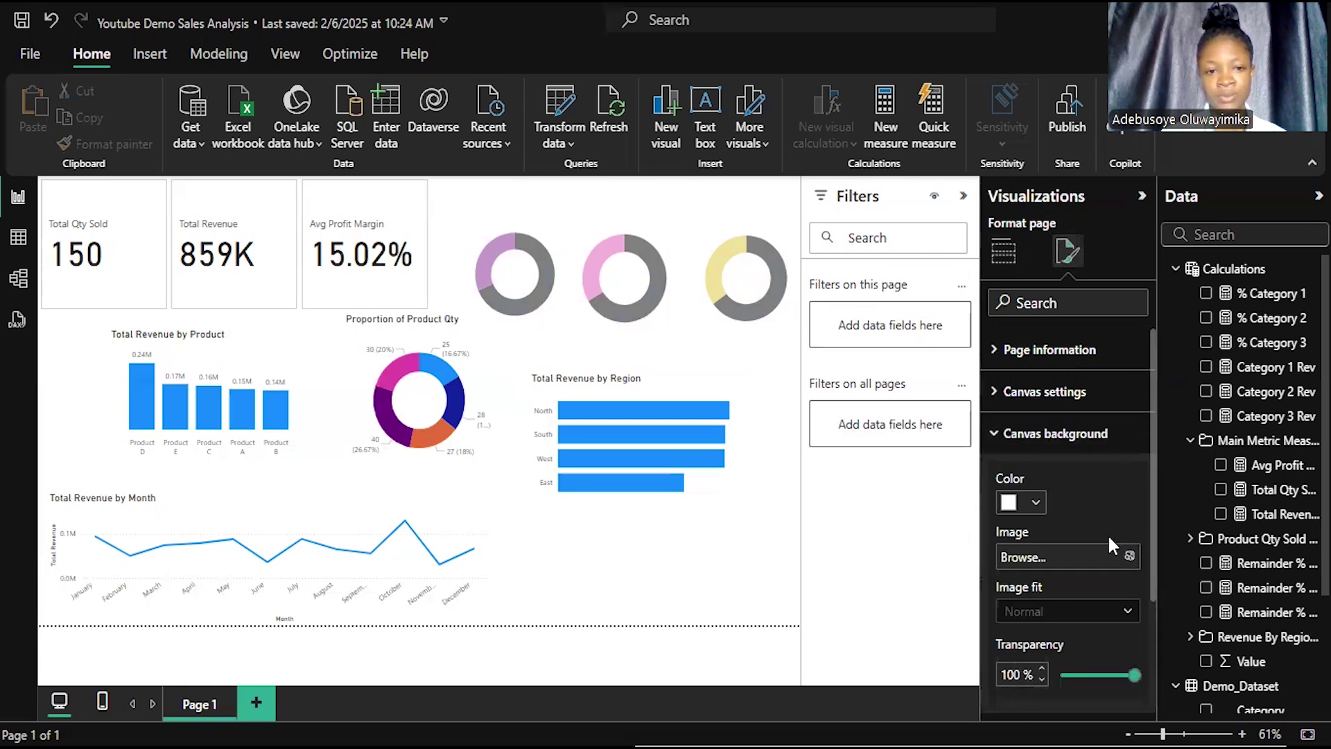
pyautogui.click(1110, 544)
pyautogui.click(239, 197)
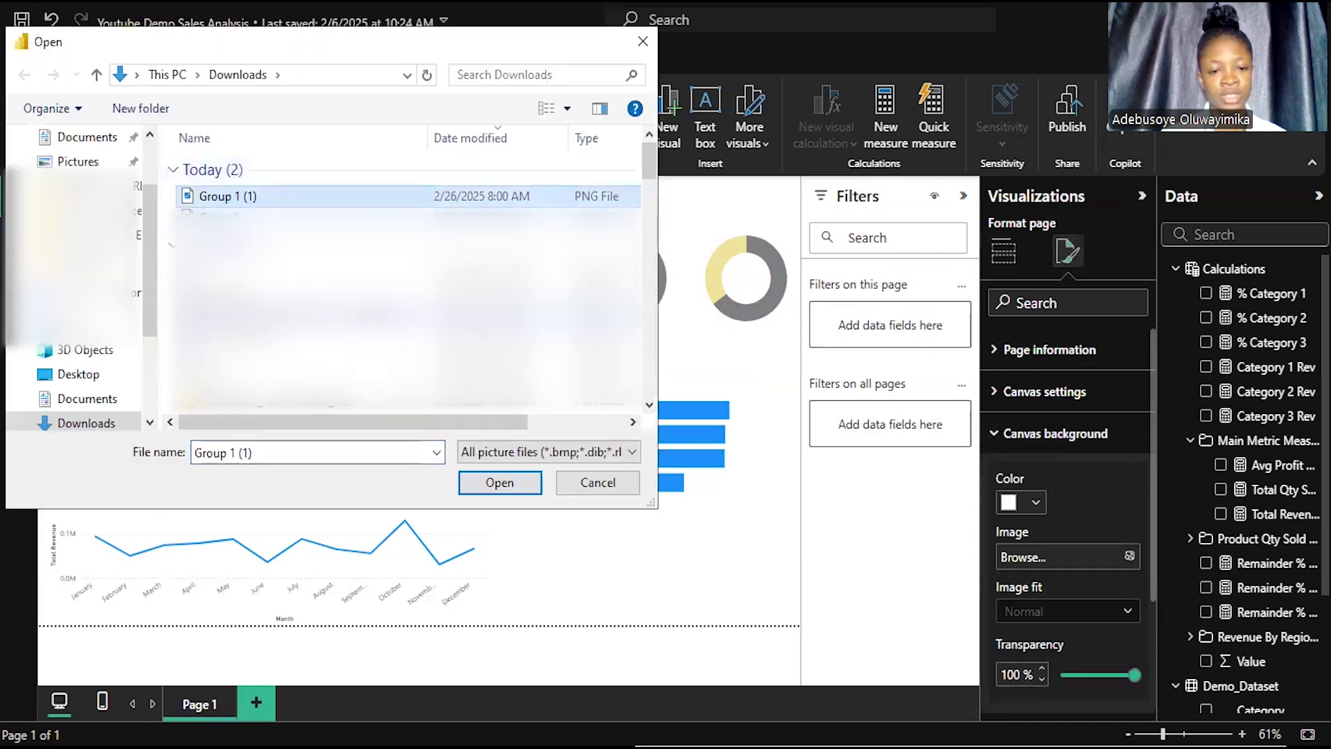
pyautogui.click(501, 484)
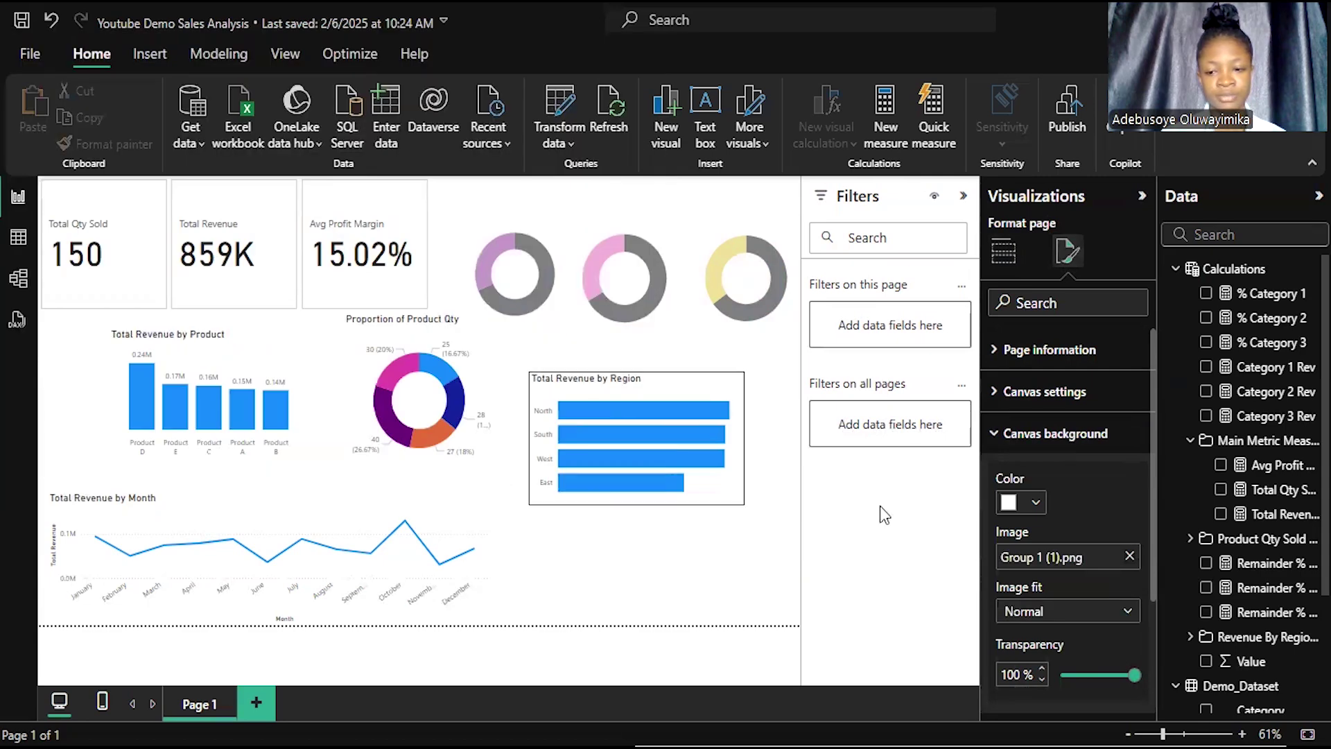
pyautogui.moveTo(1133, 676); pyautogui.dragTo(1041, 684)
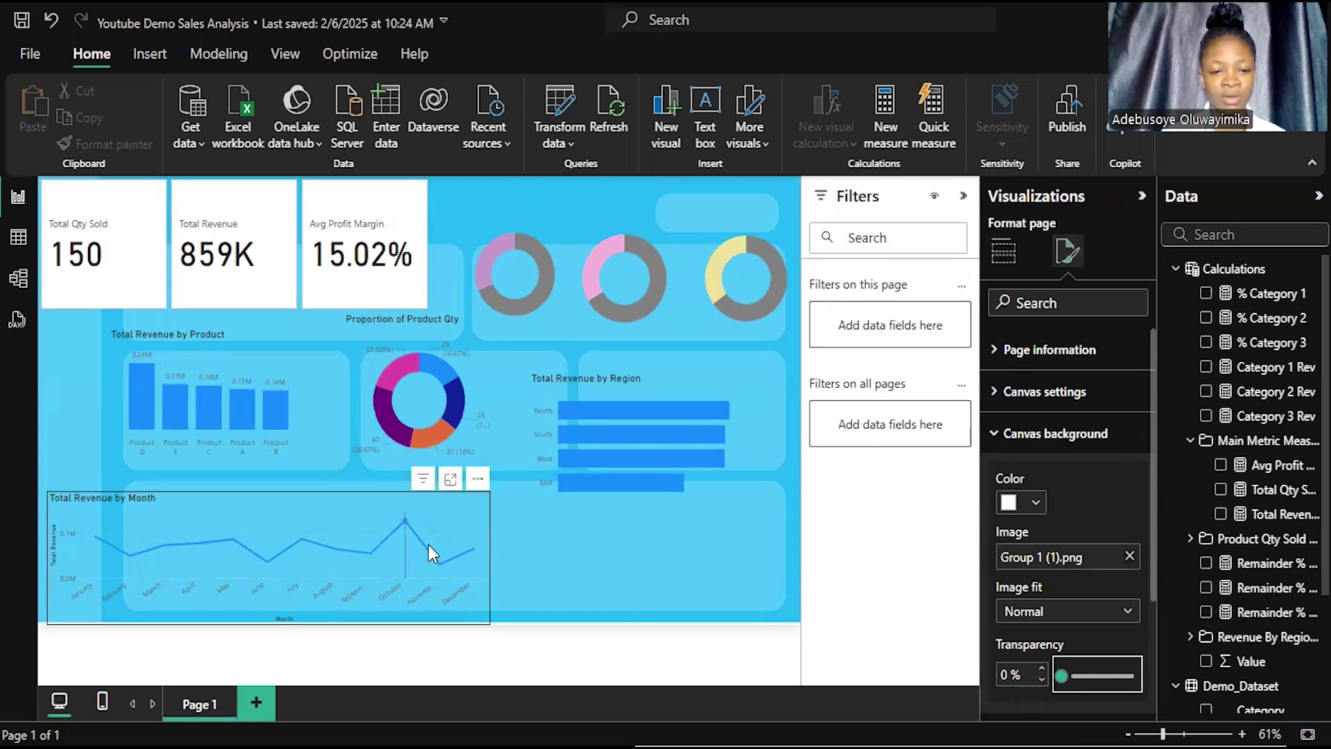
# Step: Move the Total Revenue by Month line chart into the wide lower background panel and resize it to fill that panel
pyautogui.moveTo(443, 513); pyautogui.dragTo(759, 558)
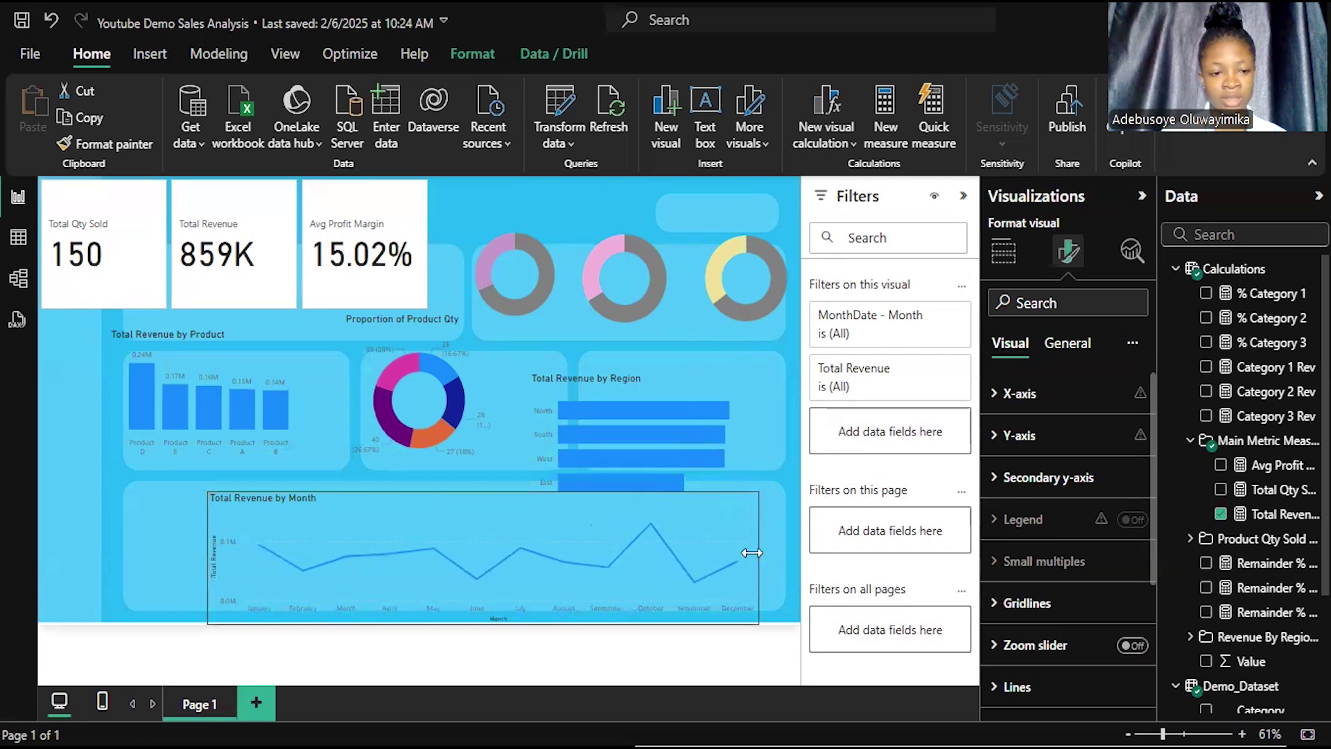
pyautogui.moveTo(208, 555); pyautogui.dragTo(136, 551)
pyautogui.moveTo(443, 624); pyautogui.dragTo(446, 609)
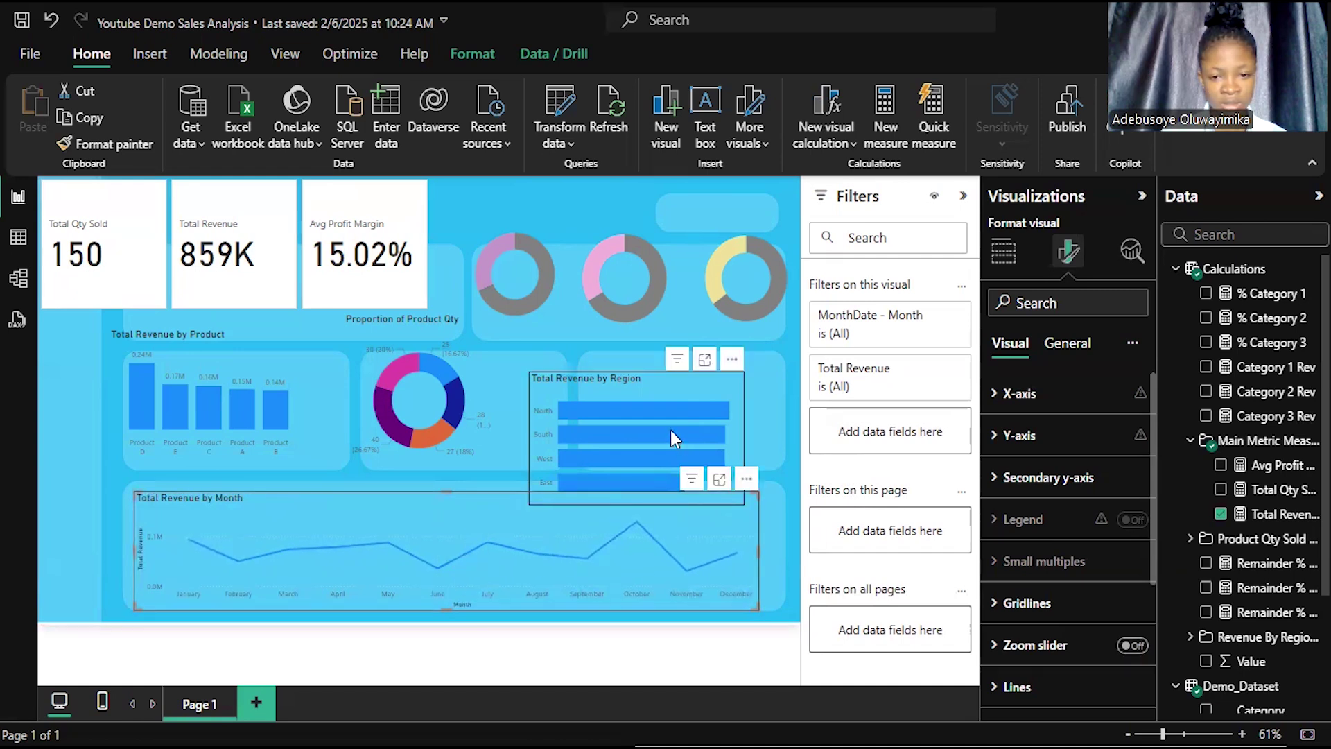
# Step: Move the Total Revenue by Region bar chart into the right-hand middle-row background panel and shrink it to fit
pyautogui.click(712, 405)
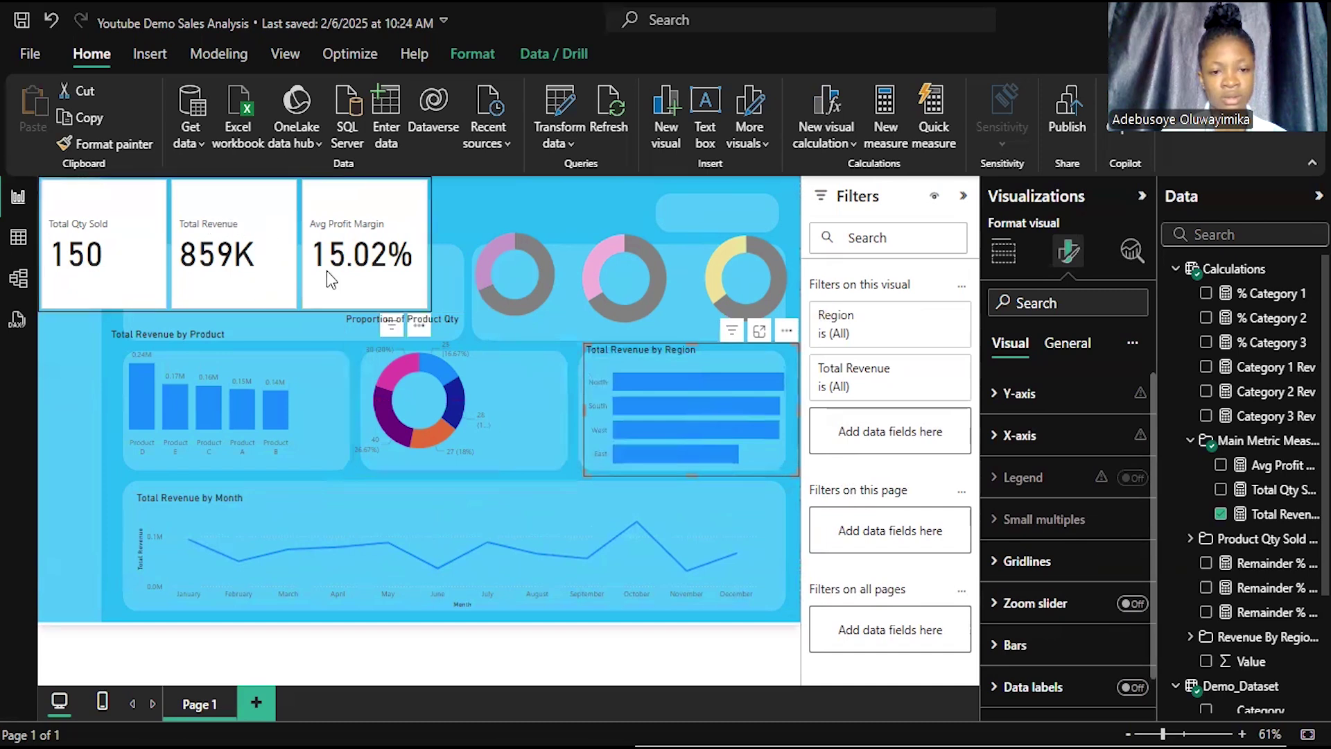
pyautogui.moveTo(582, 342); pyautogui.dragTo(597, 372)
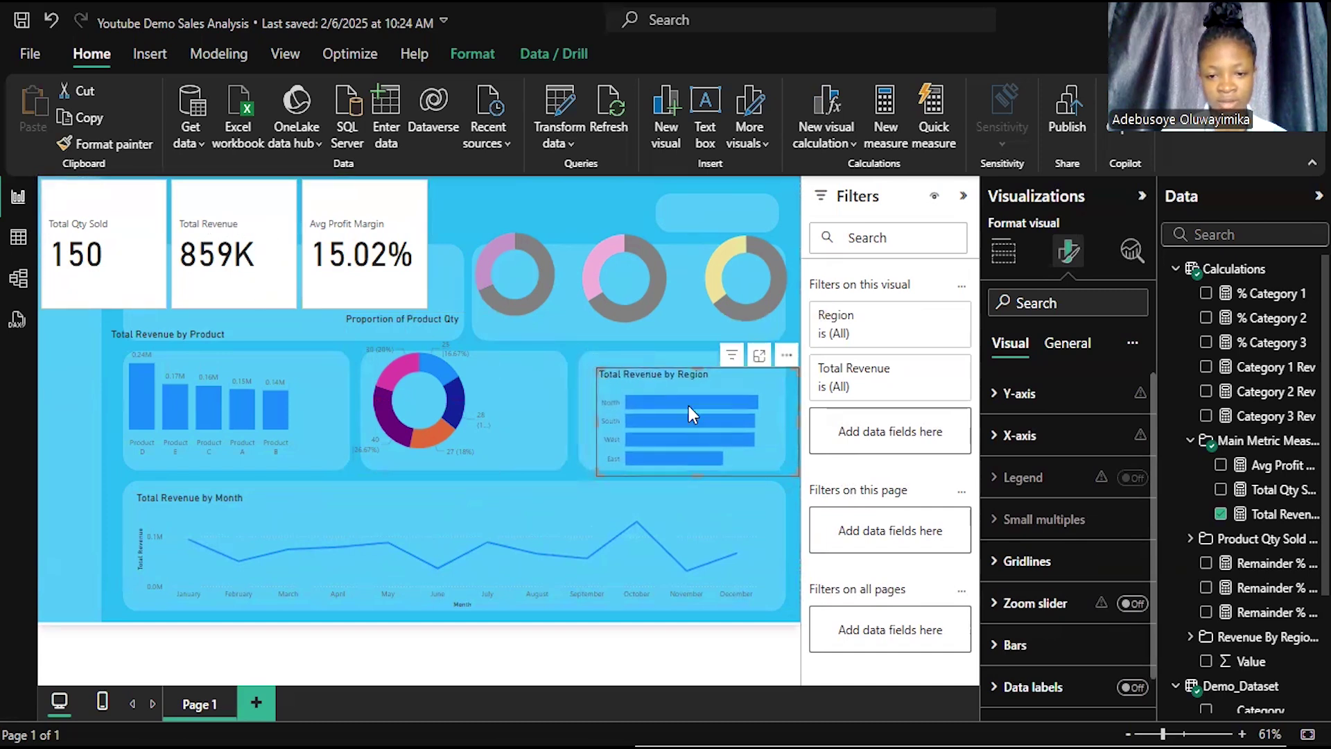
pyautogui.moveTo(759, 447); pyautogui.dragTo(756, 450)
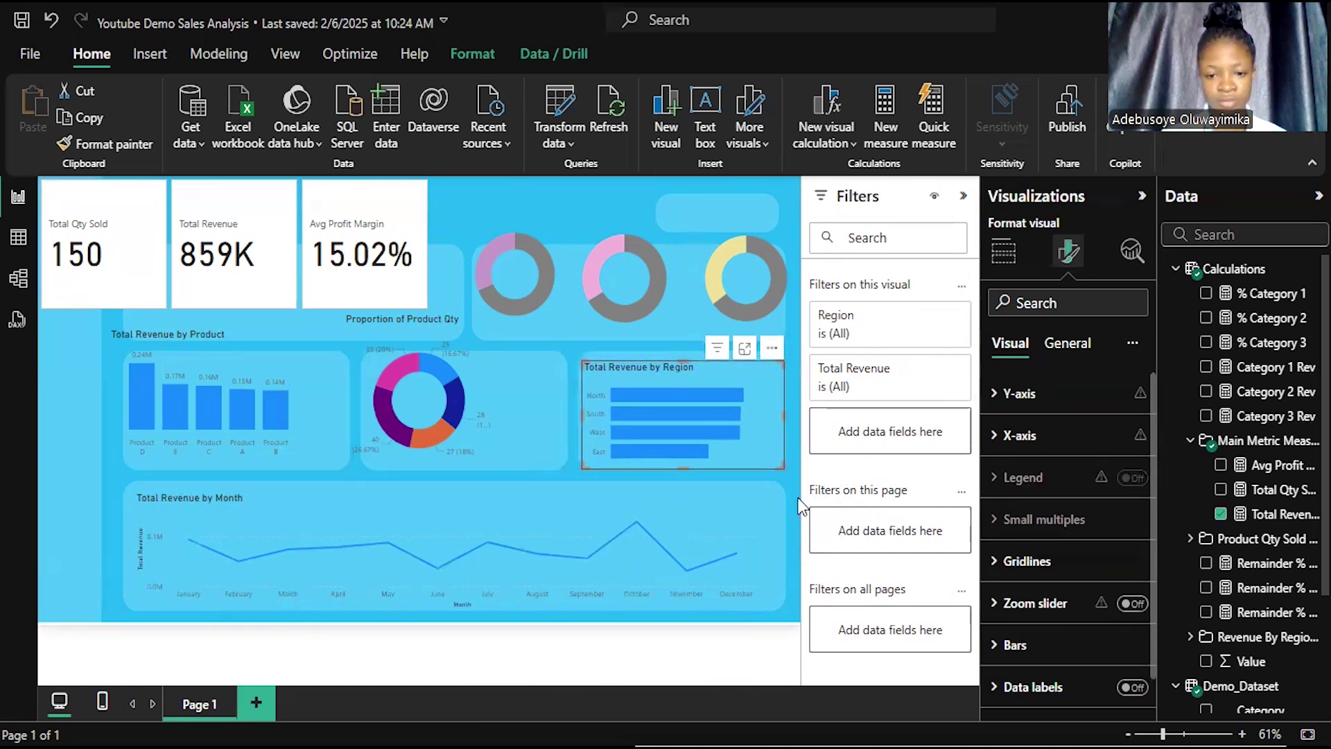
# Step: Move the Proportion of Product Qty donut into the center background panel and resize it to fit
pyautogui.moveTo(424, 409); pyautogui.dragTo(485, 405)
pyautogui.moveTo(417, 320); pyautogui.dragTo(475, 362)
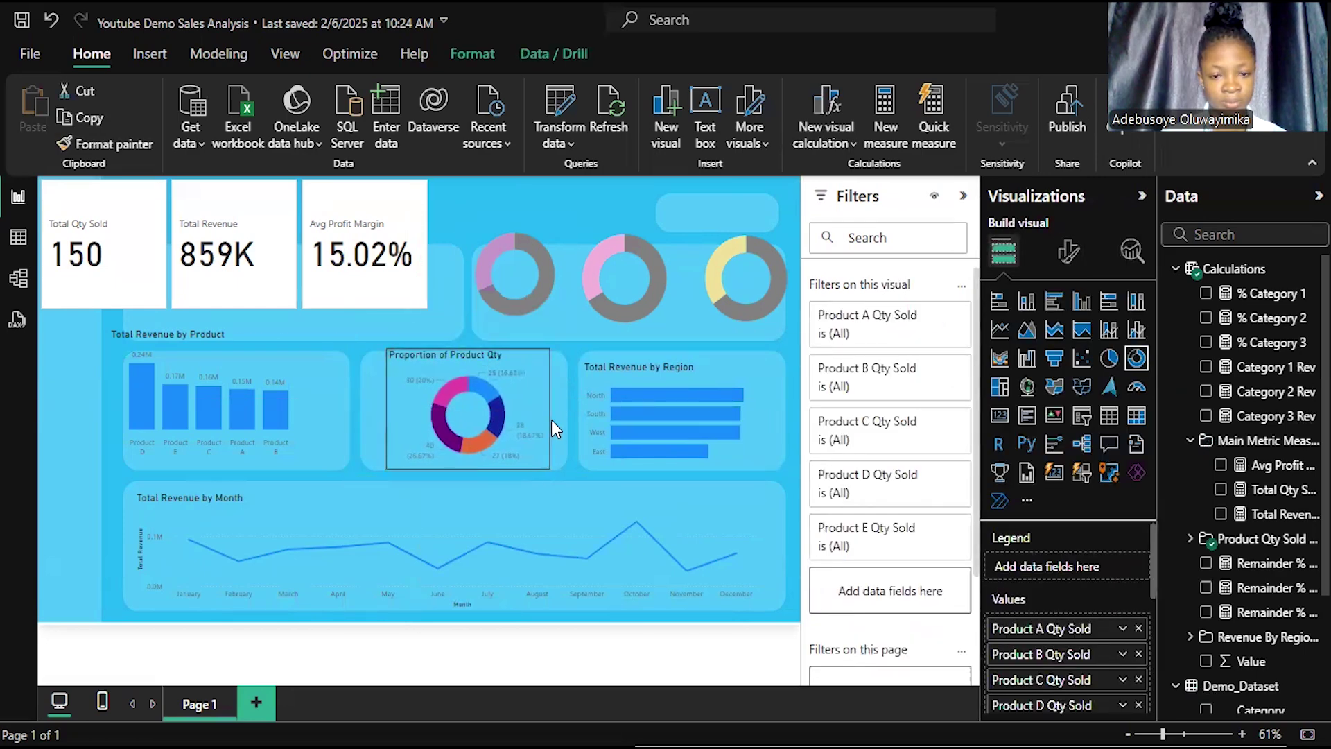
pyautogui.moveTo(386, 411); pyautogui.dragTo(371, 417)
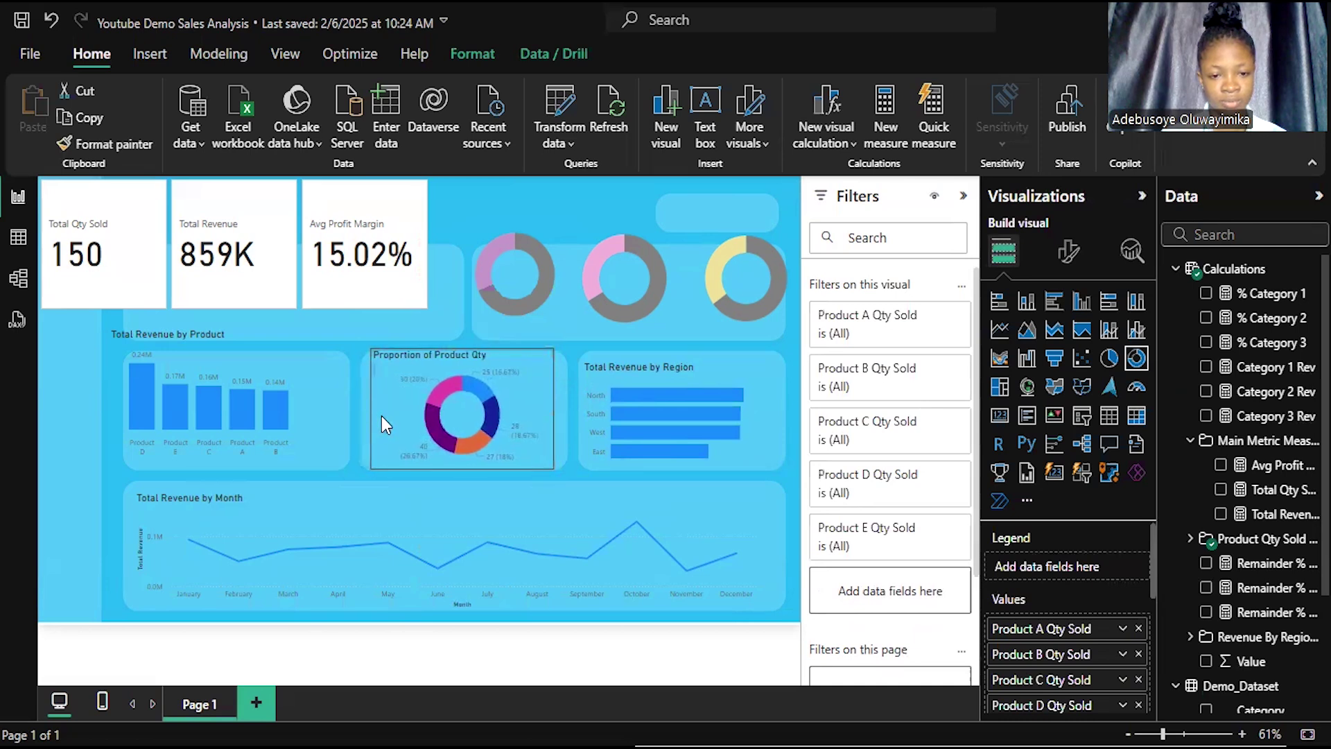
# Step: Place the Total Revenue by Product column chart in the left middle-row background panel and nudge it down slightly
pyautogui.moveTo(260, 352); pyautogui.dragTo(223, 355)
pyautogui.moveTo(137, 414); pyautogui.dragTo(126, 416)
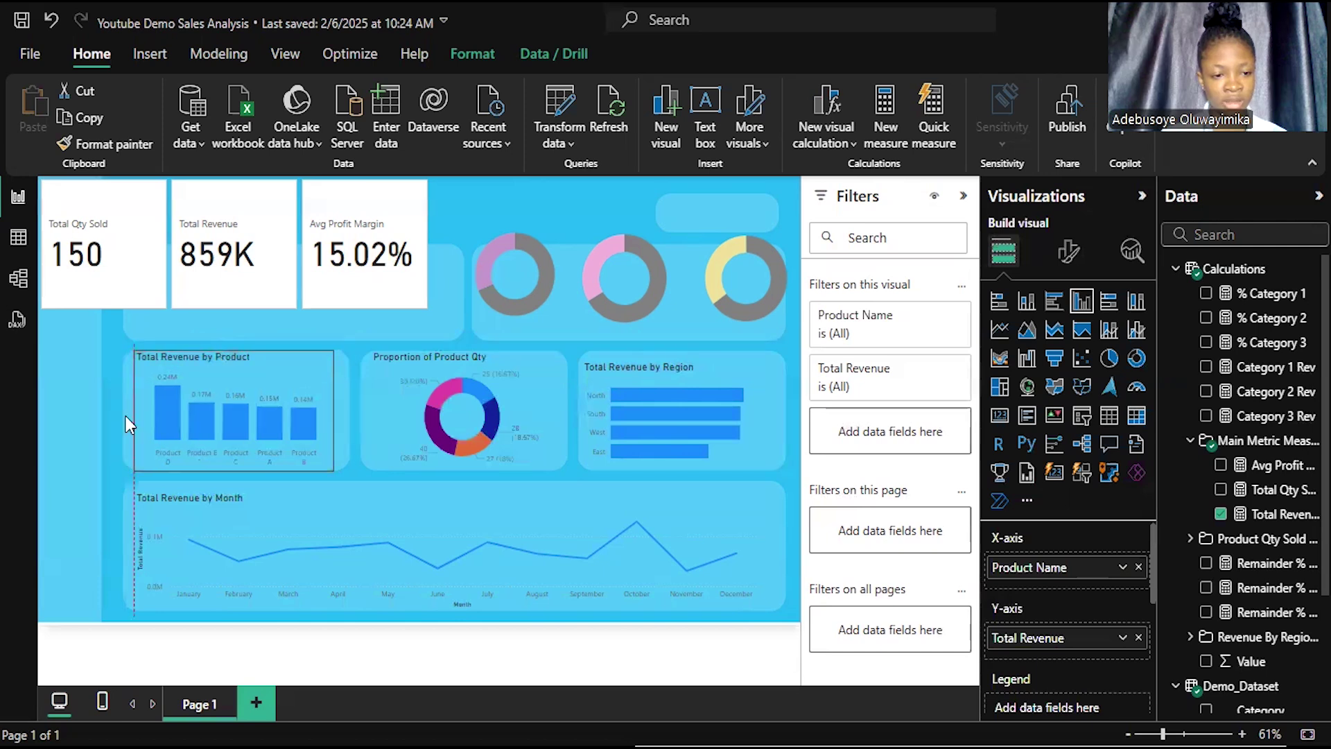
pyautogui.press('Down')
pyautogui.press('Down')
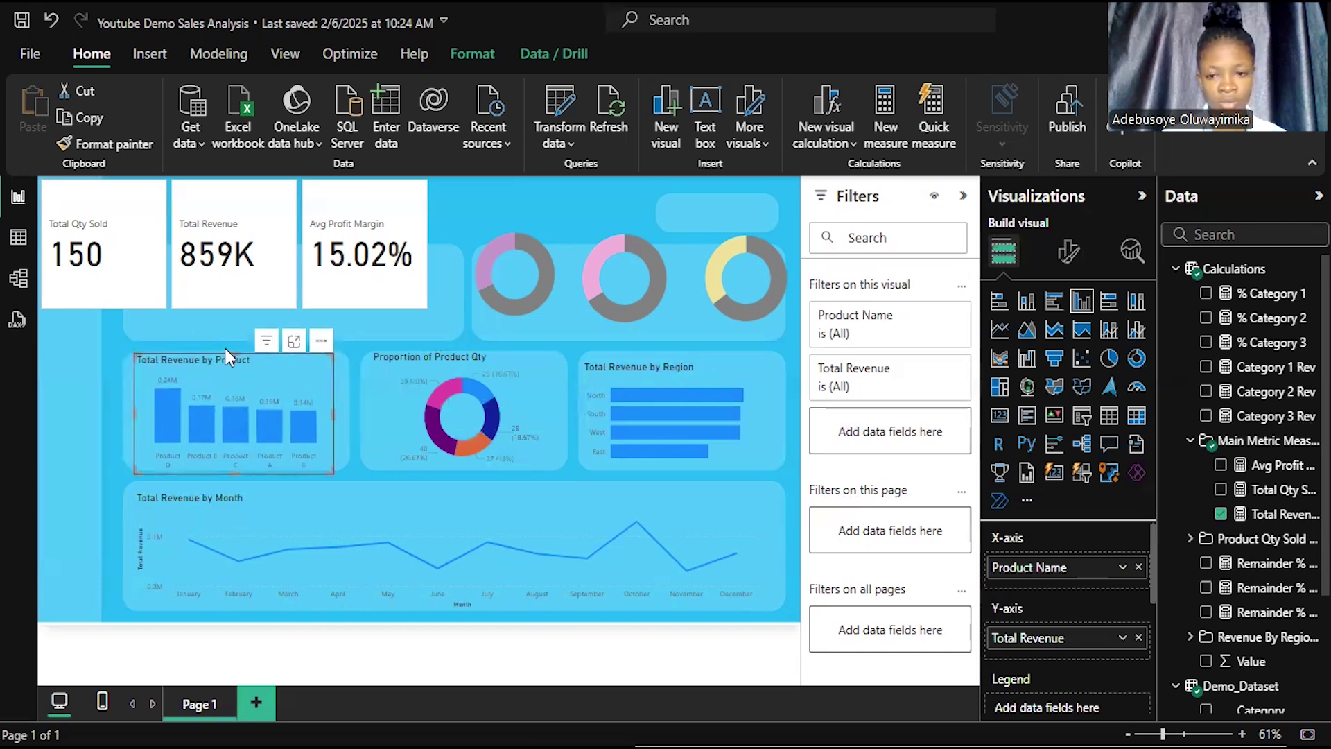
pyautogui.click(786, 334)
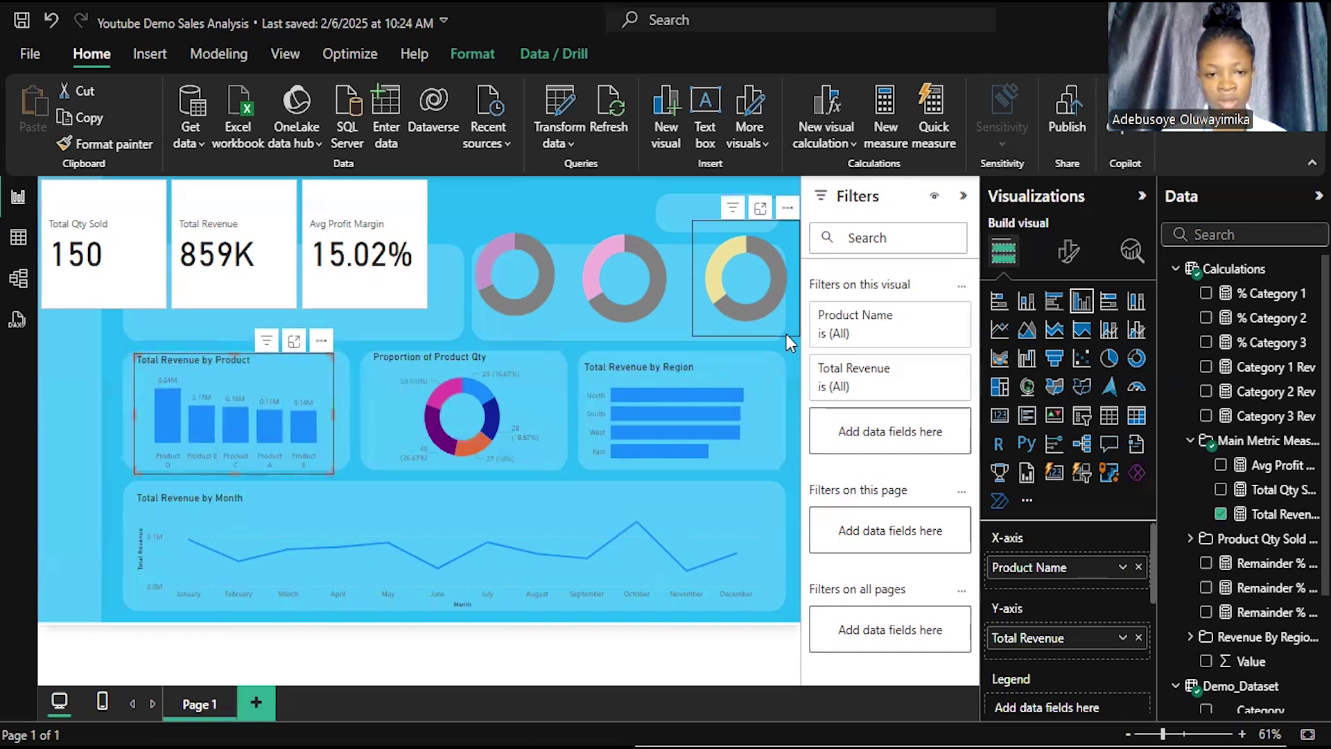
# Step: Turn off the background of all cards in the Total Qty Sold, Total Revenue and Avg Profit Margin card visual
pyautogui.click(402, 281)
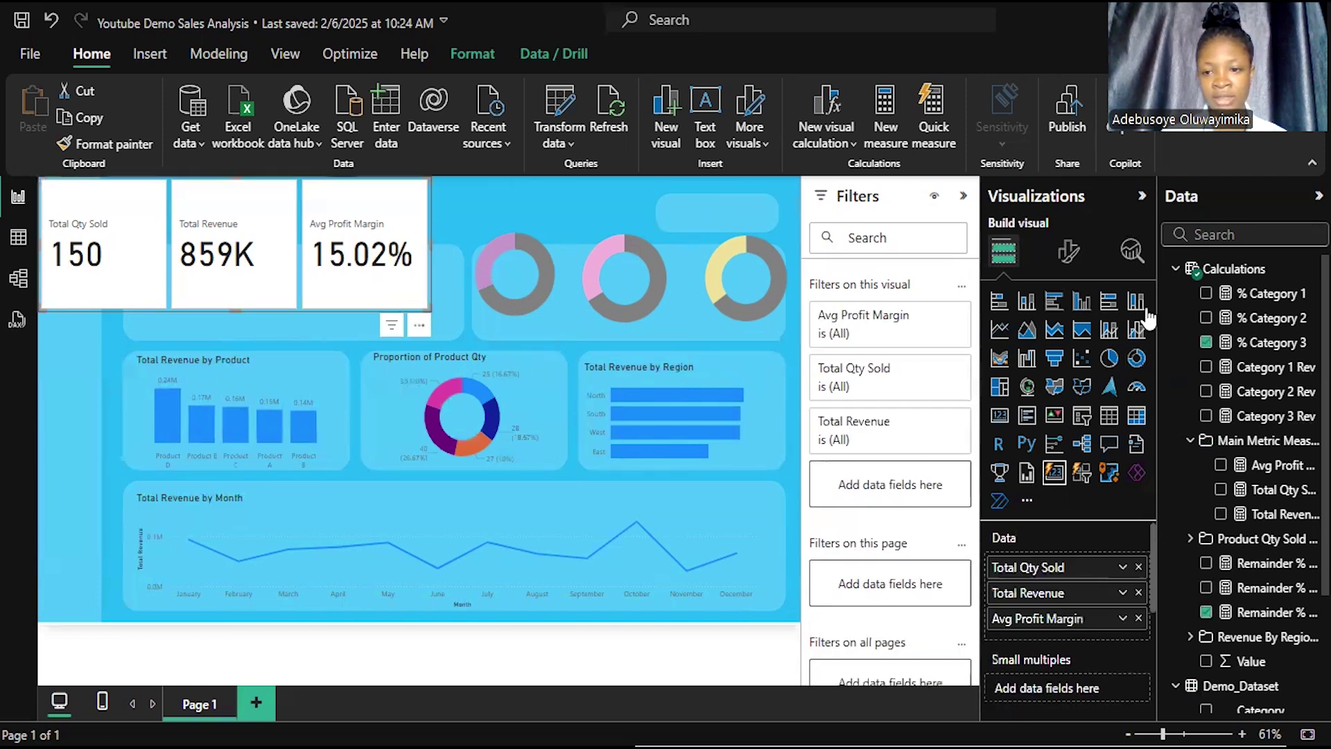
pyautogui.click(1069, 253)
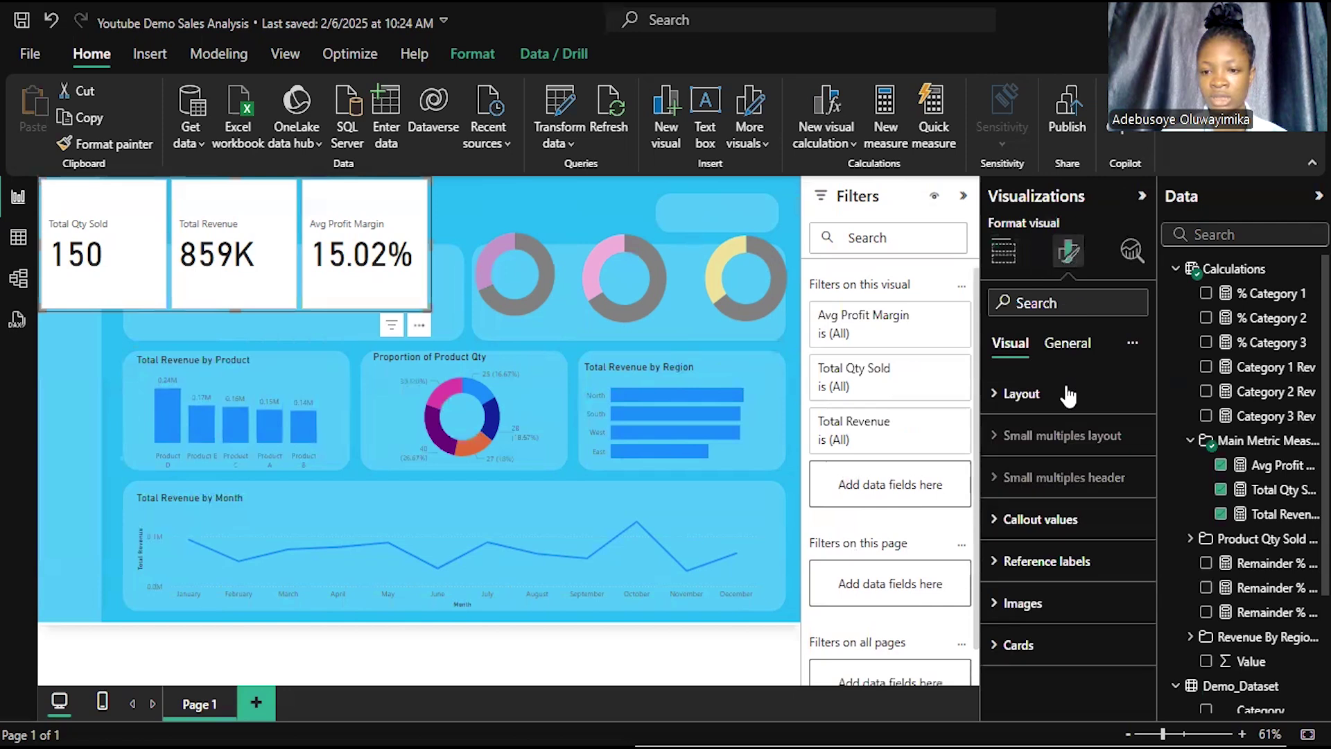
pyautogui.click(1066, 344)
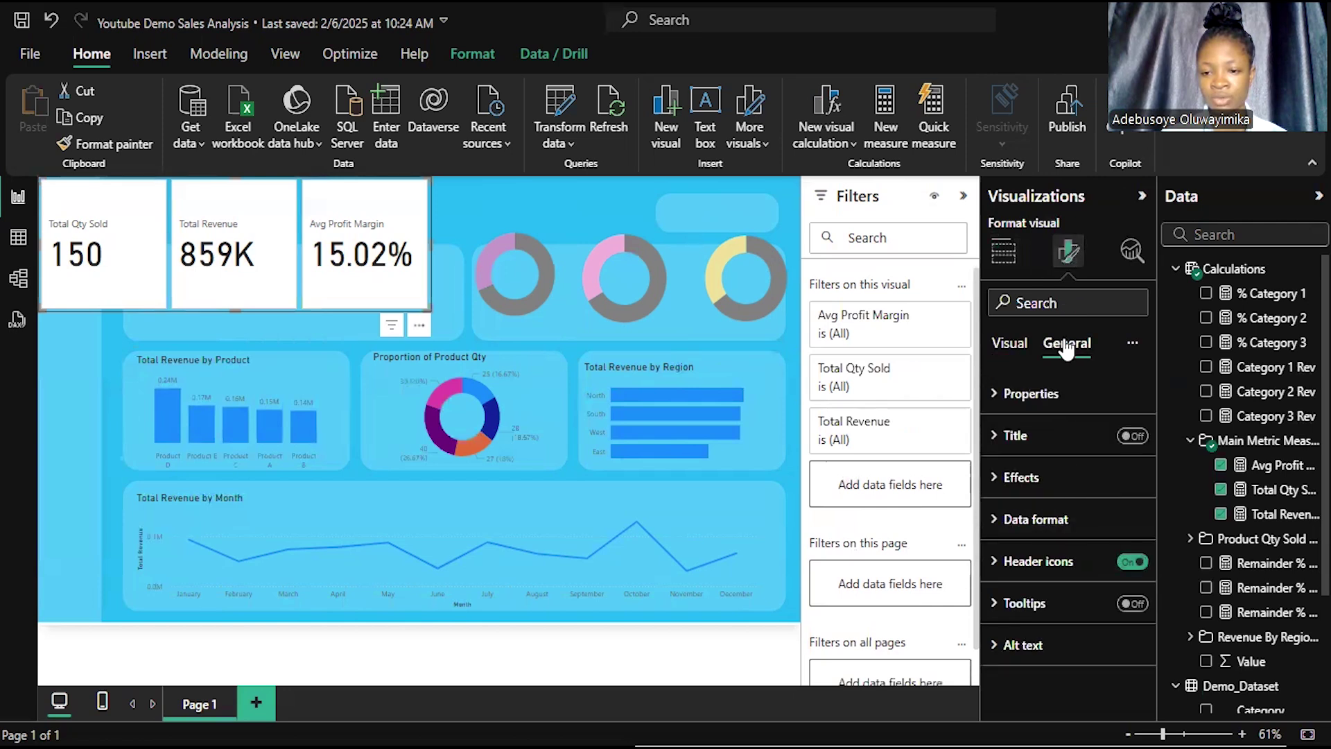
pyautogui.click(1074, 484)
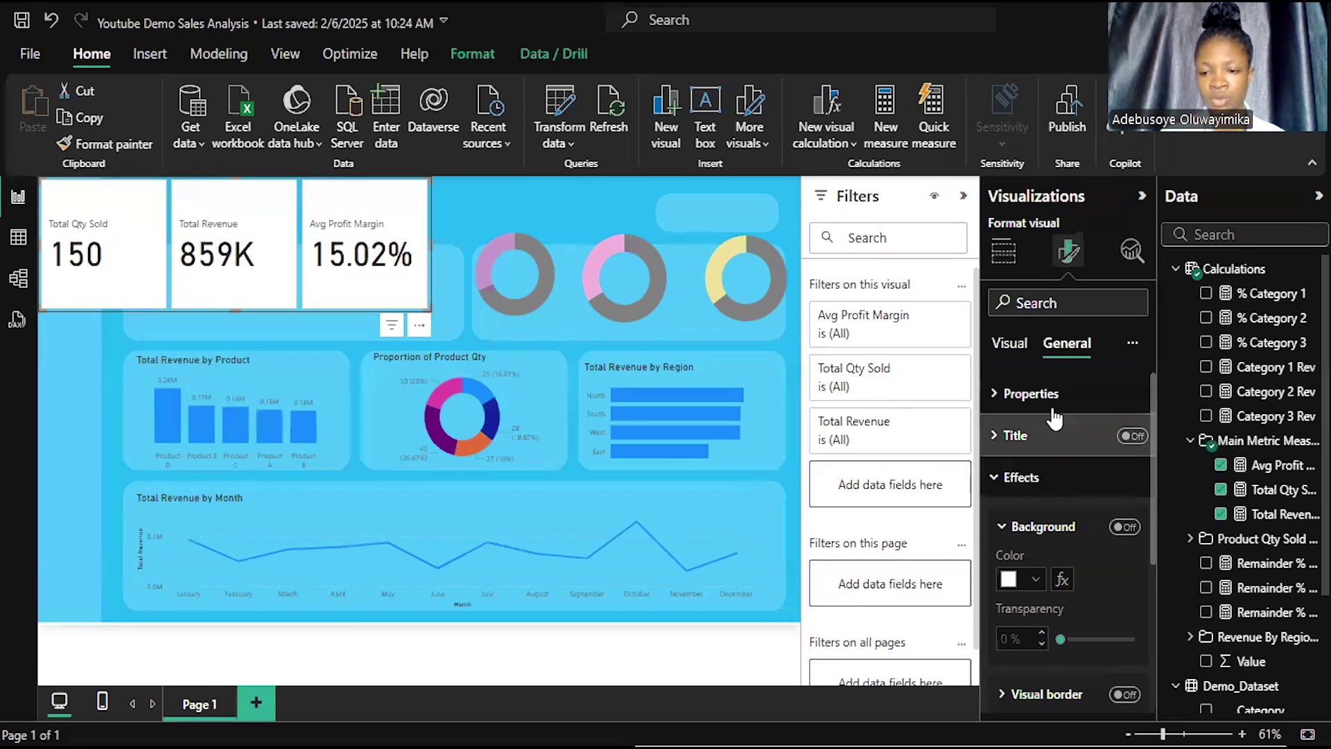
pyautogui.click(1013, 342)
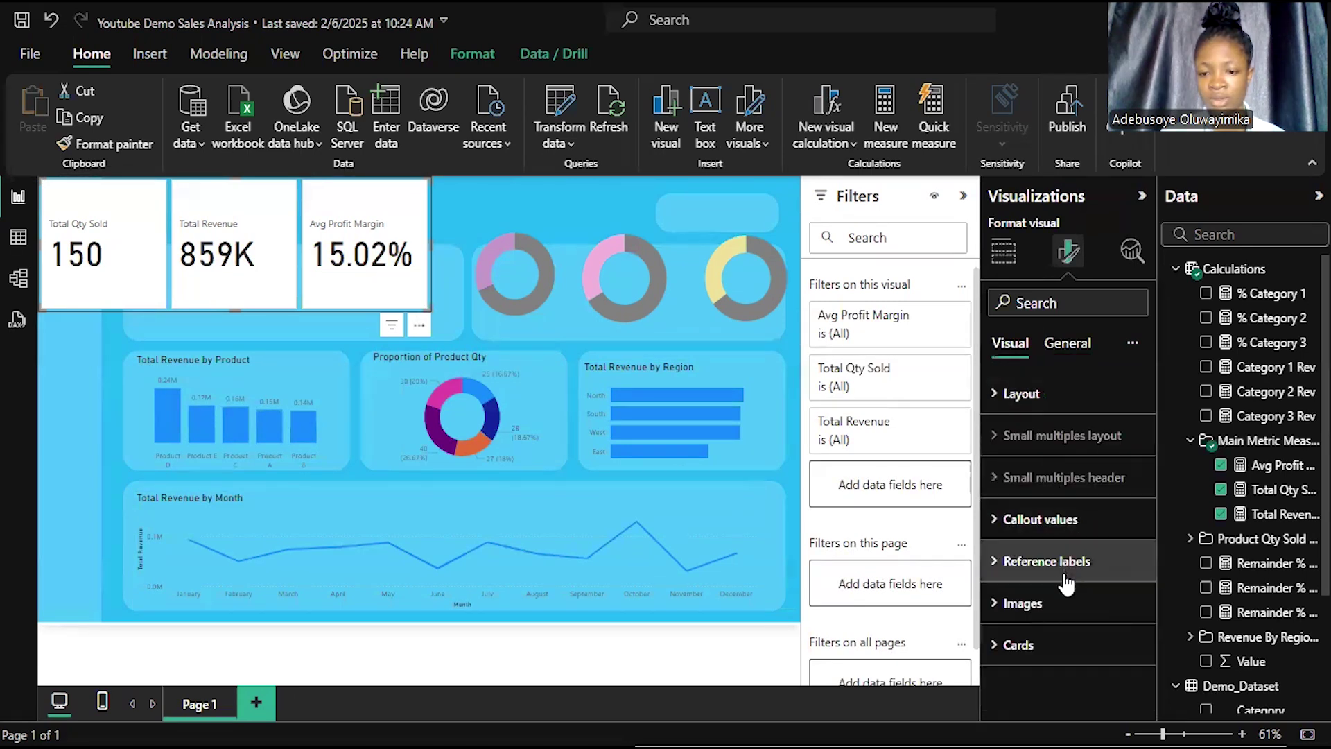
pyautogui.click(1064, 652)
pyautogui.scroll(-3, 1076, 612)
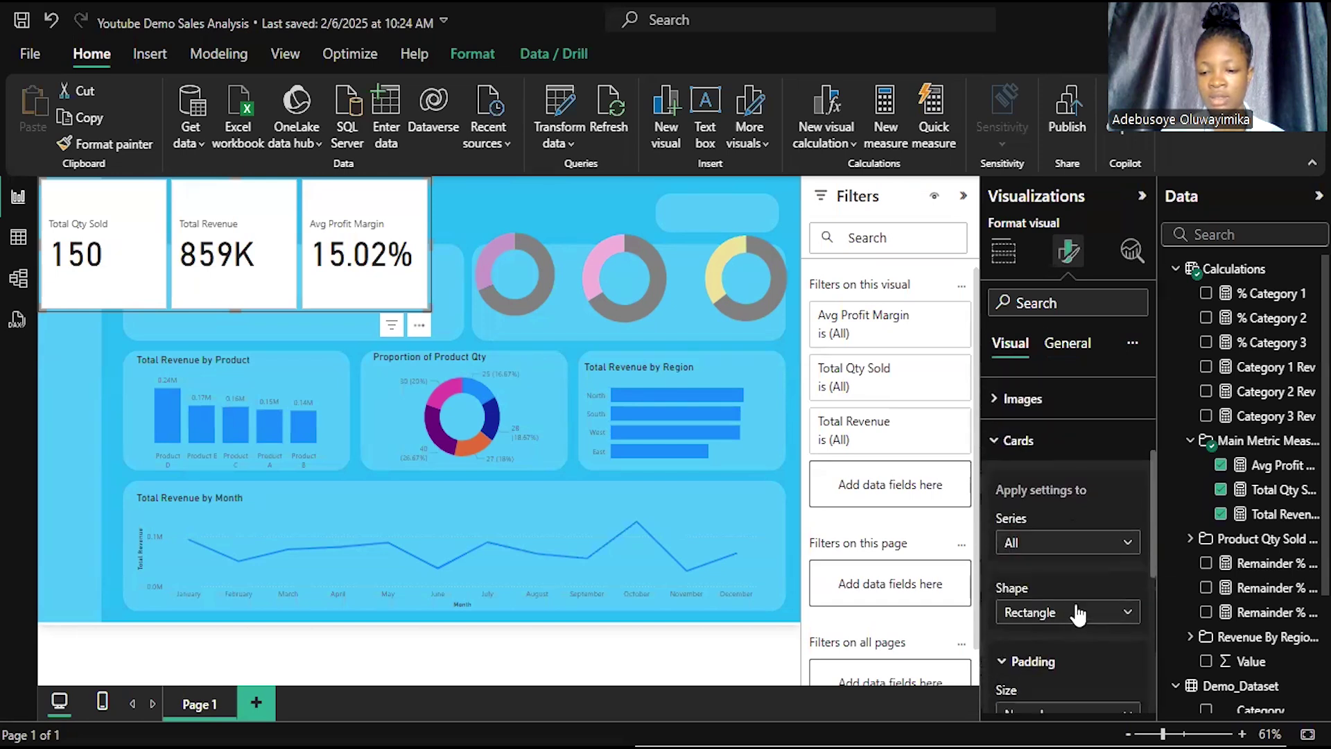
pyautogui.scroll(-3, 1092, 591)
pyautogui.click(1124, 613)
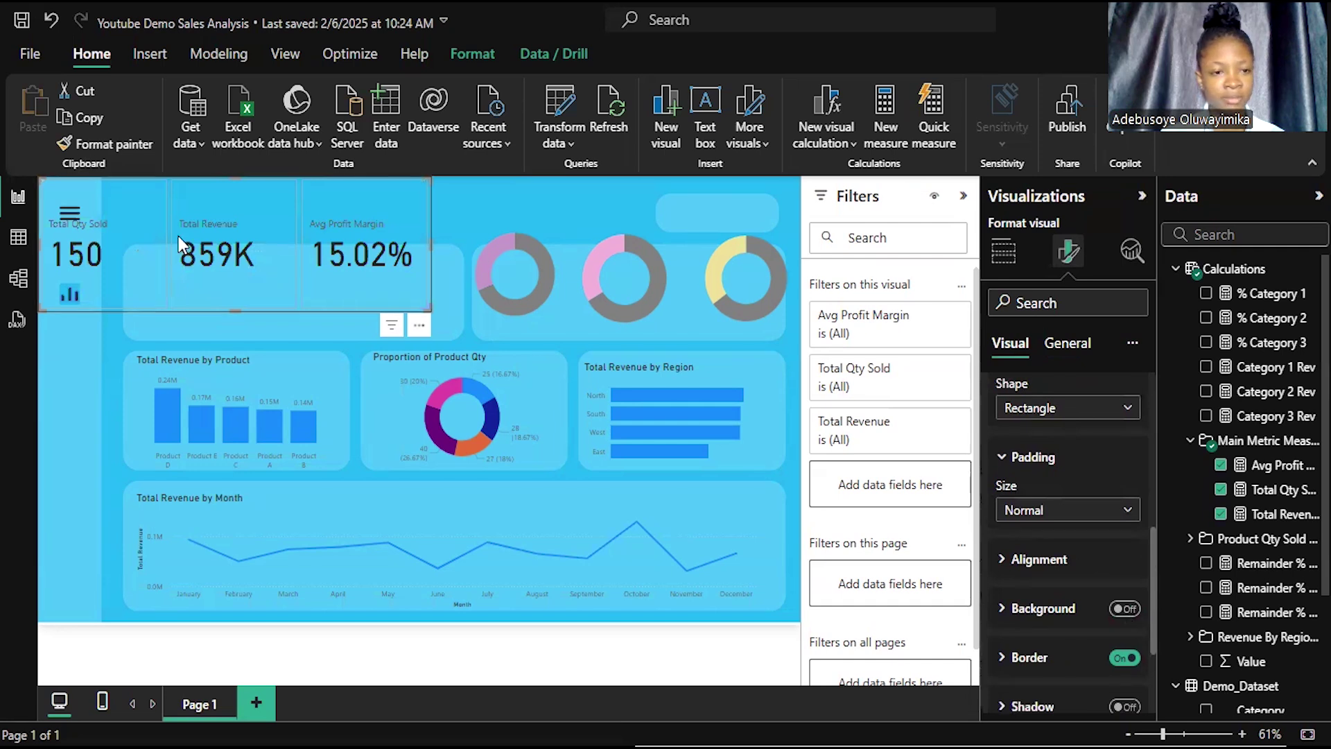
# Step: Move the three-metric card visual over the upper-left background panel and resize it to fit
pyautogui.moveTo(200, 211); pyautogui.dragTo(255, 240)
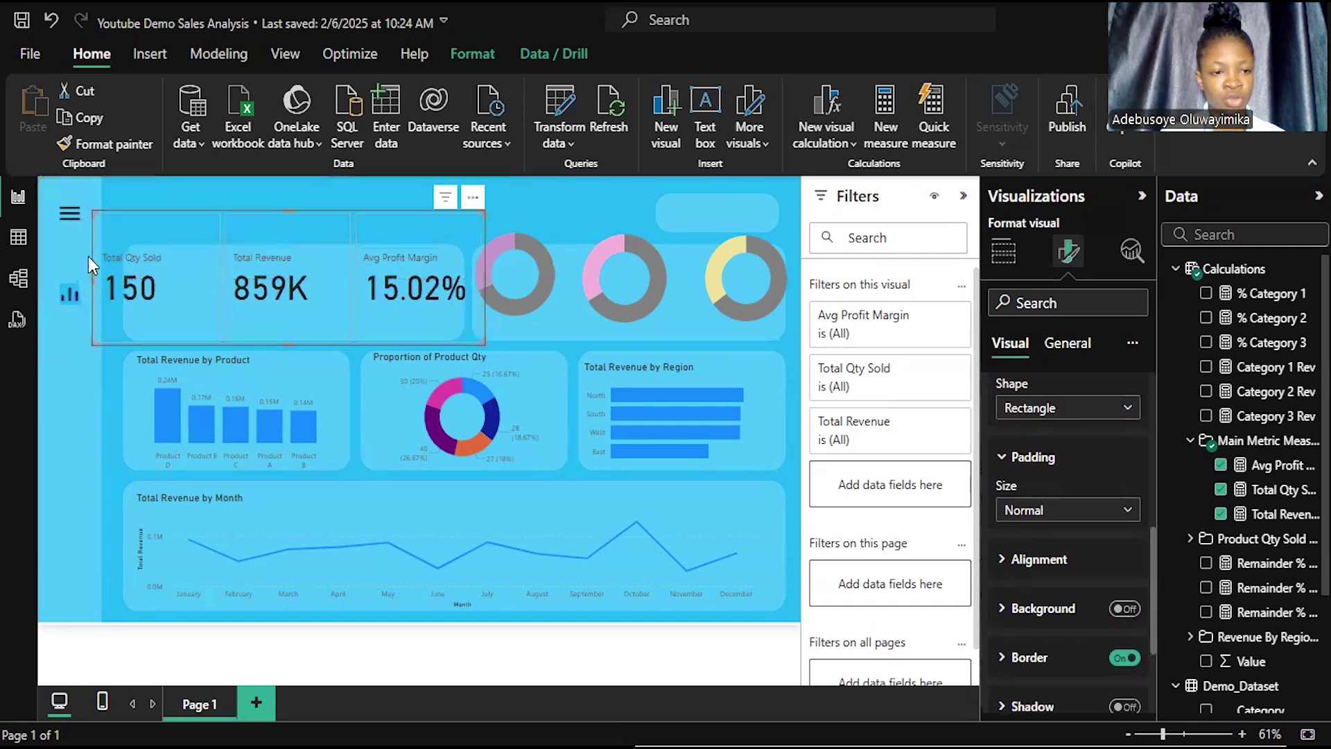
pyautogui.moveTo(90, 276); pyautogui.dragTo(123, 287)
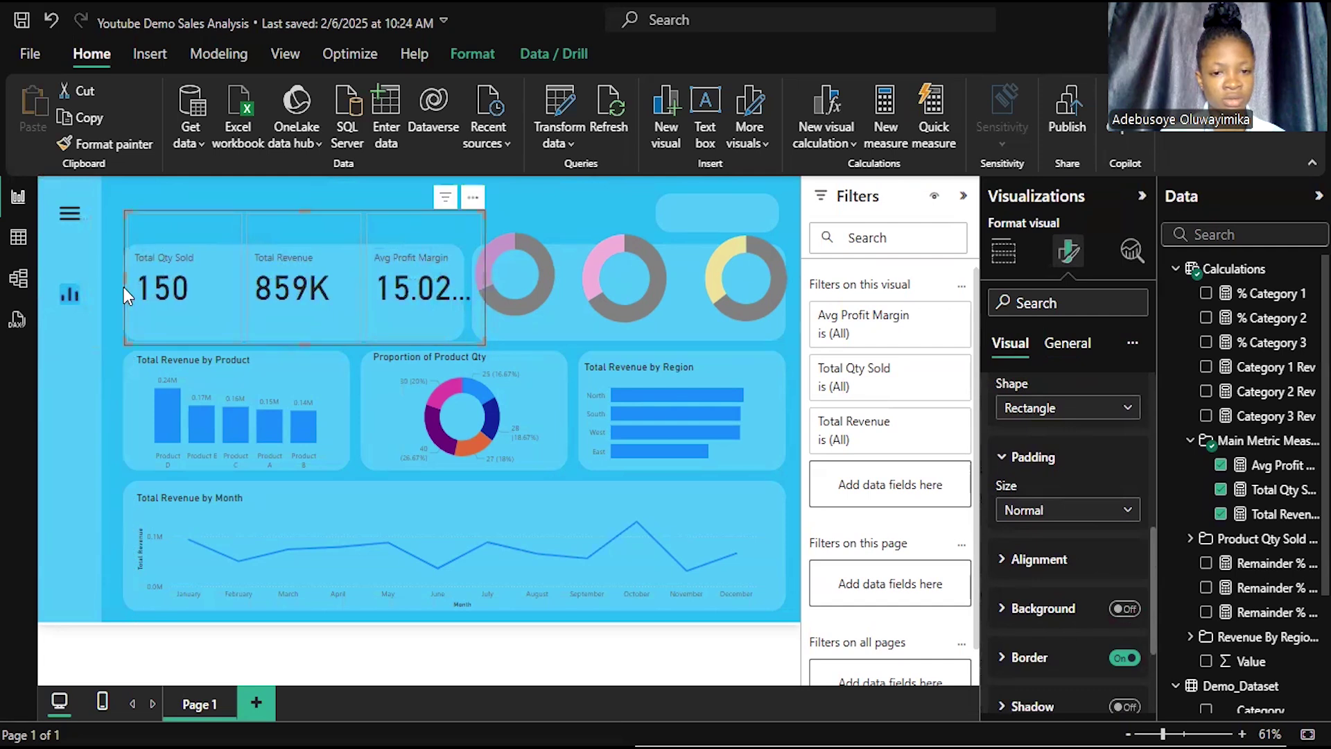
pyautogui.moveTo(119, 274); pyautogui.dragTo(106, 285)
# Step: Move the % Category 1 donut down and to the right within the upper-right background panel, clear of the card visual
pyautogui.click(520, 291)
pyautogui.moveTo(524, 295); pyautogui.dragTo(549, 317)
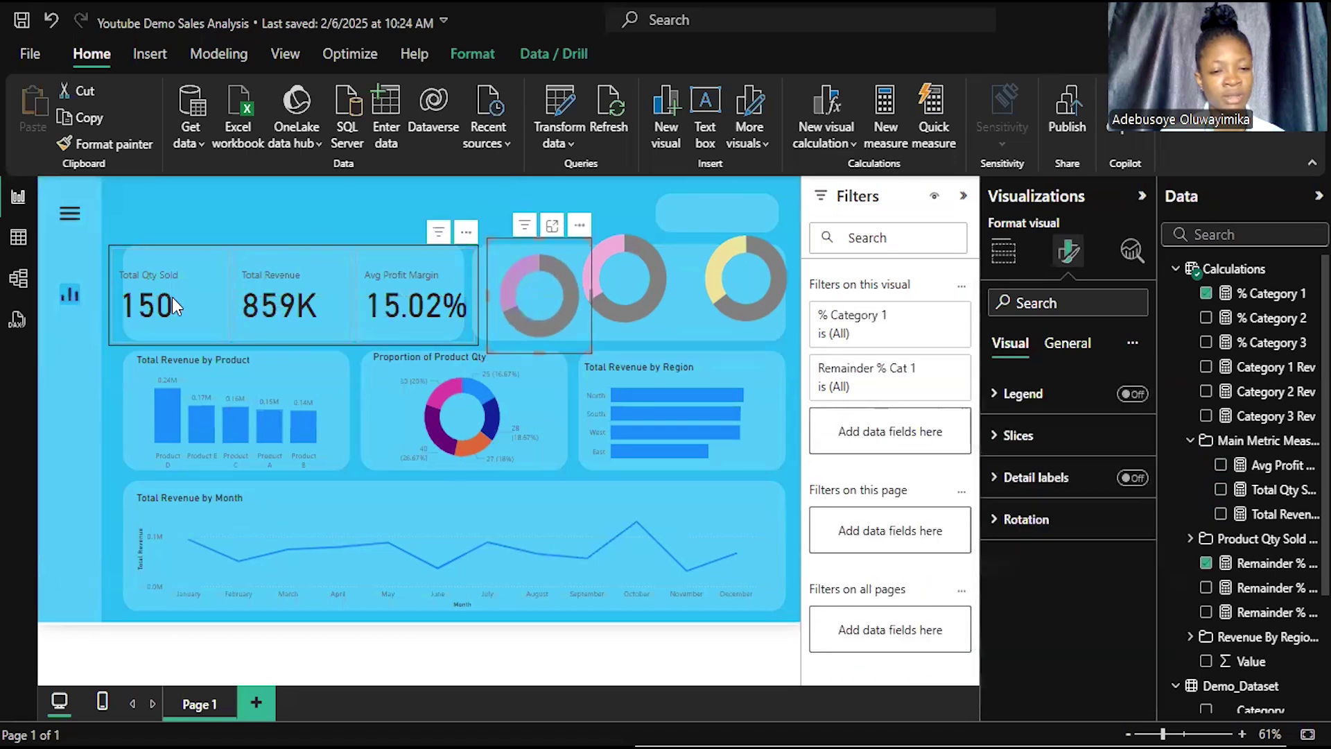
# Step: Set the callout value font size to 38 for all series in the three-metric card visual
pyautogui.click(432, 327)
pyautogui.scroll(-5, 1052, 598)
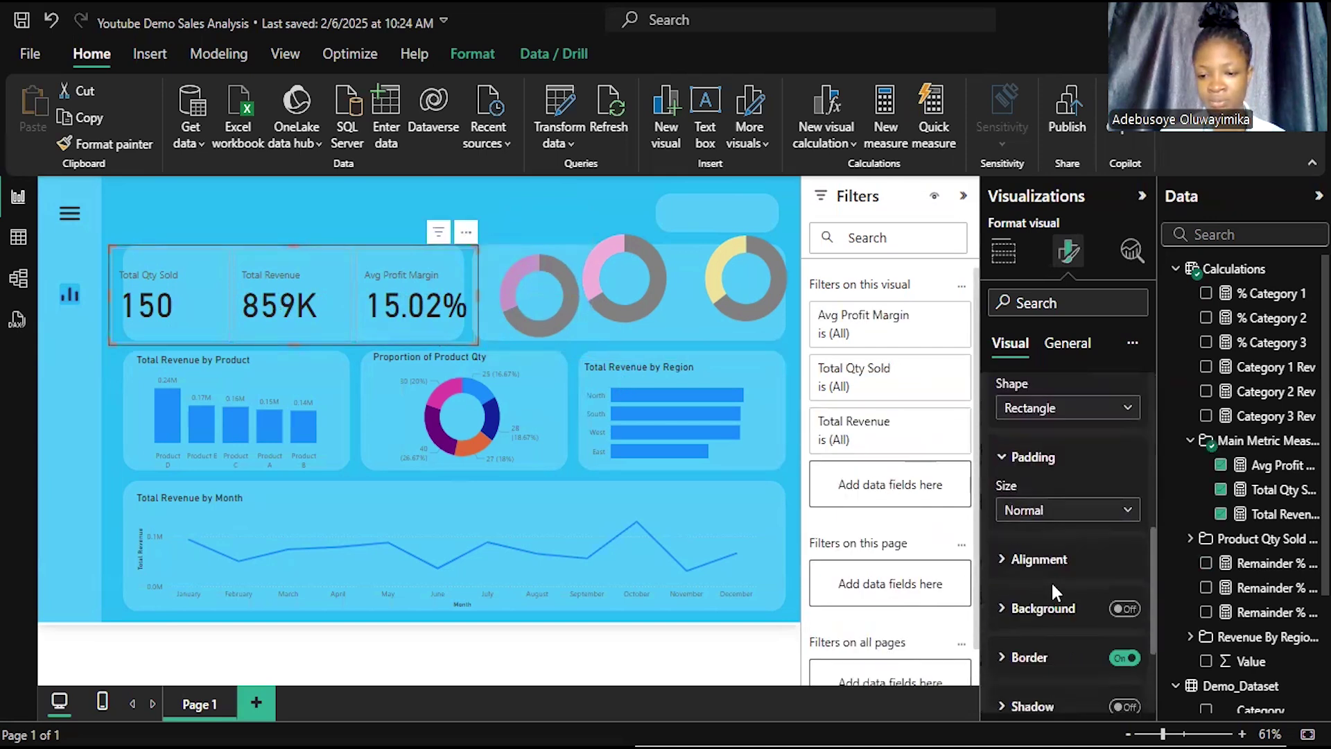
pyautogui.scroll(10, 1051, 580)
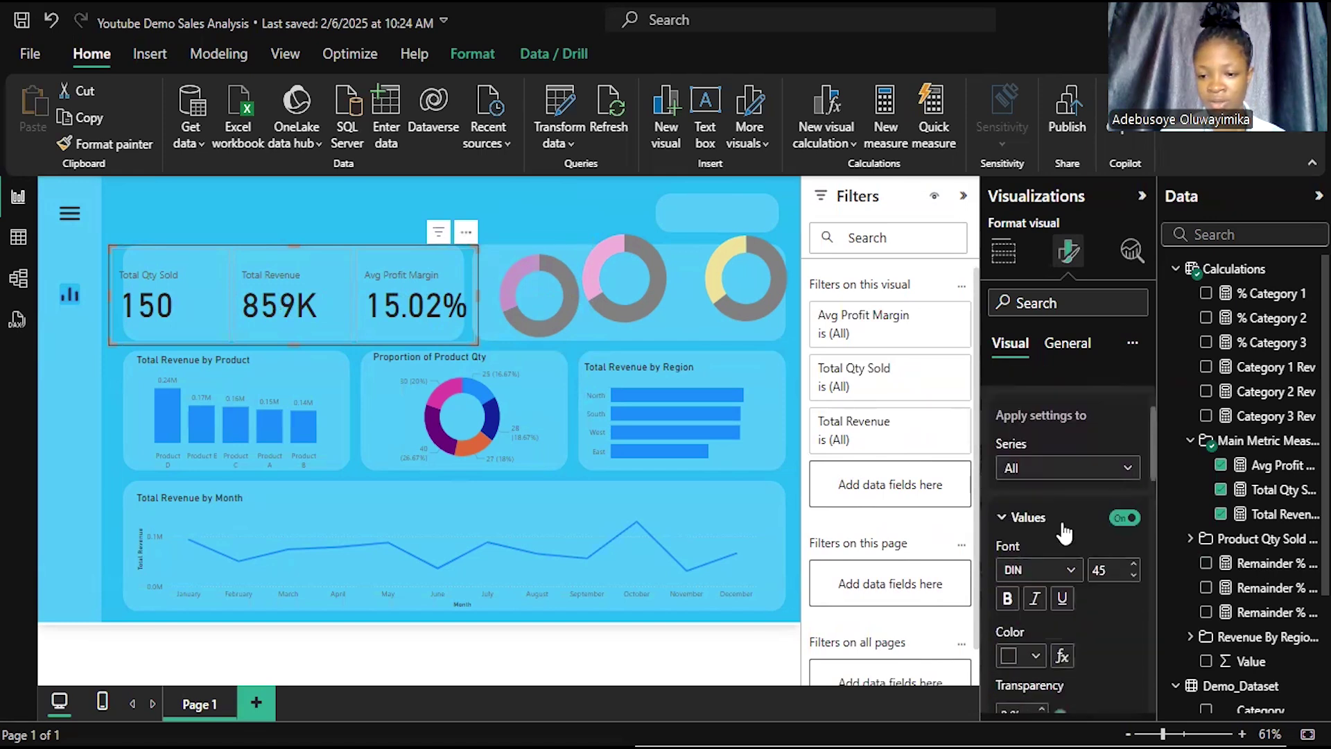
pyautogui.doubleClick(1108, 578)
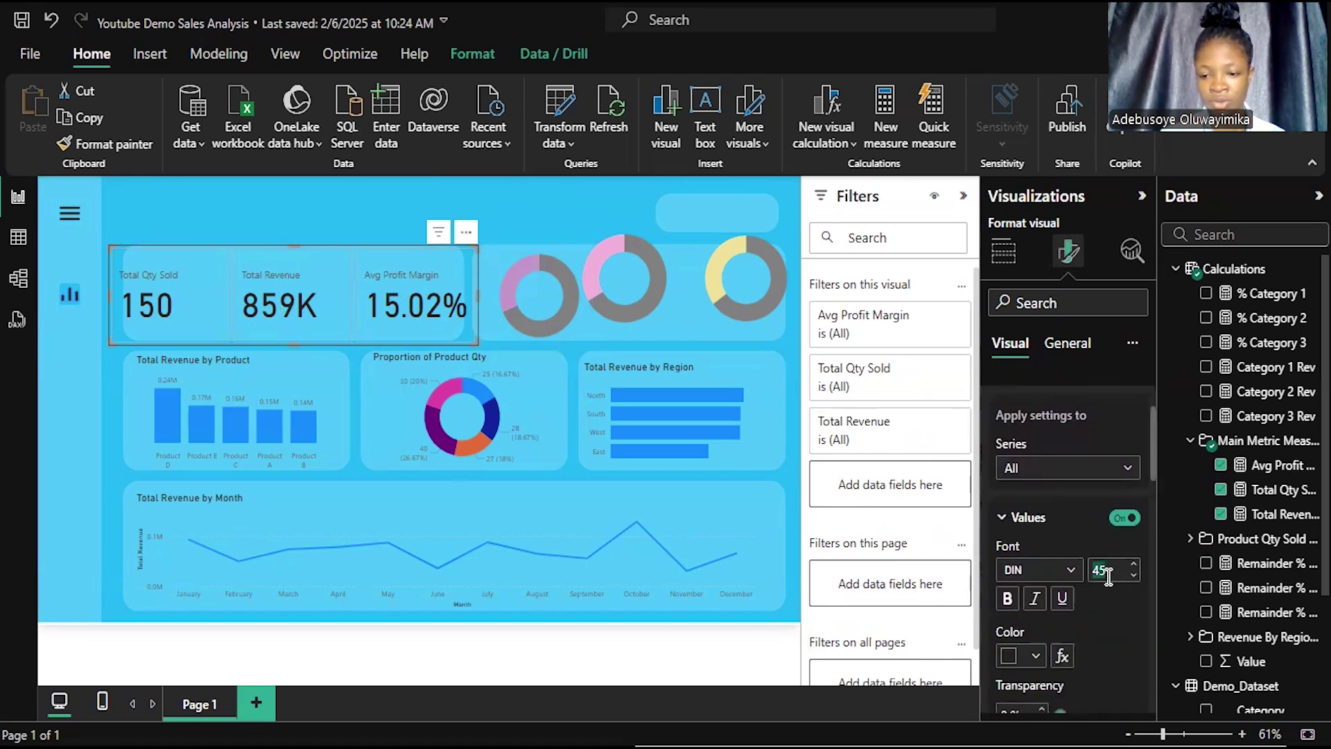
pyautogui.write('30')
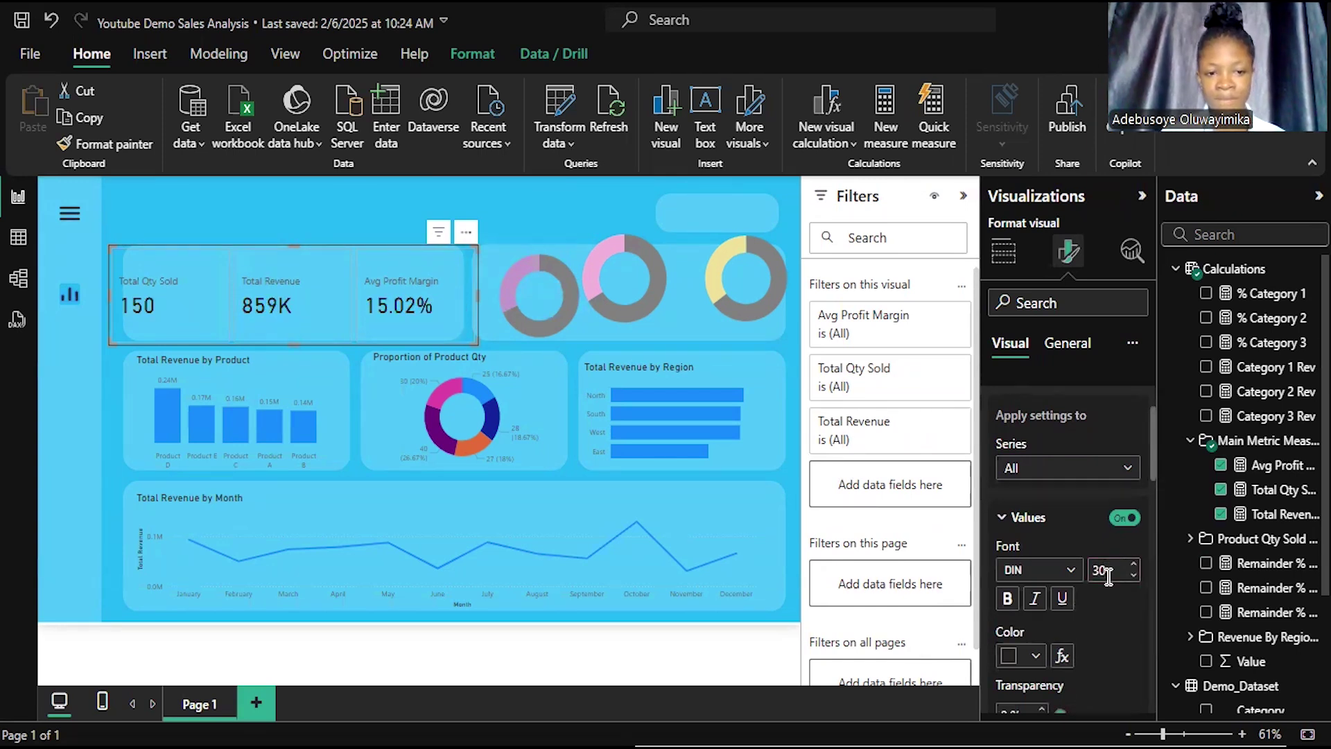
pyautogui.press('BackSpace')
pyautogui.write('5')
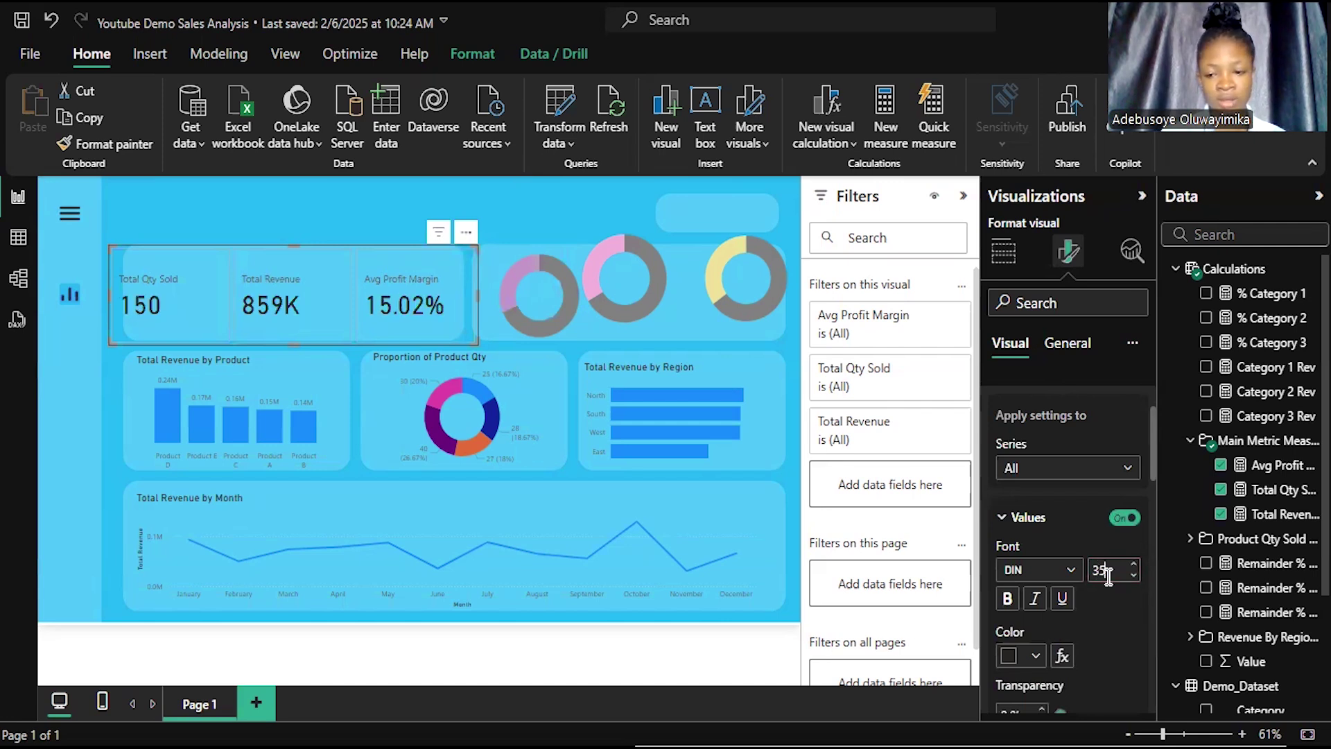
pyautogui.press('BackSpace')
pyautogui.write('8')
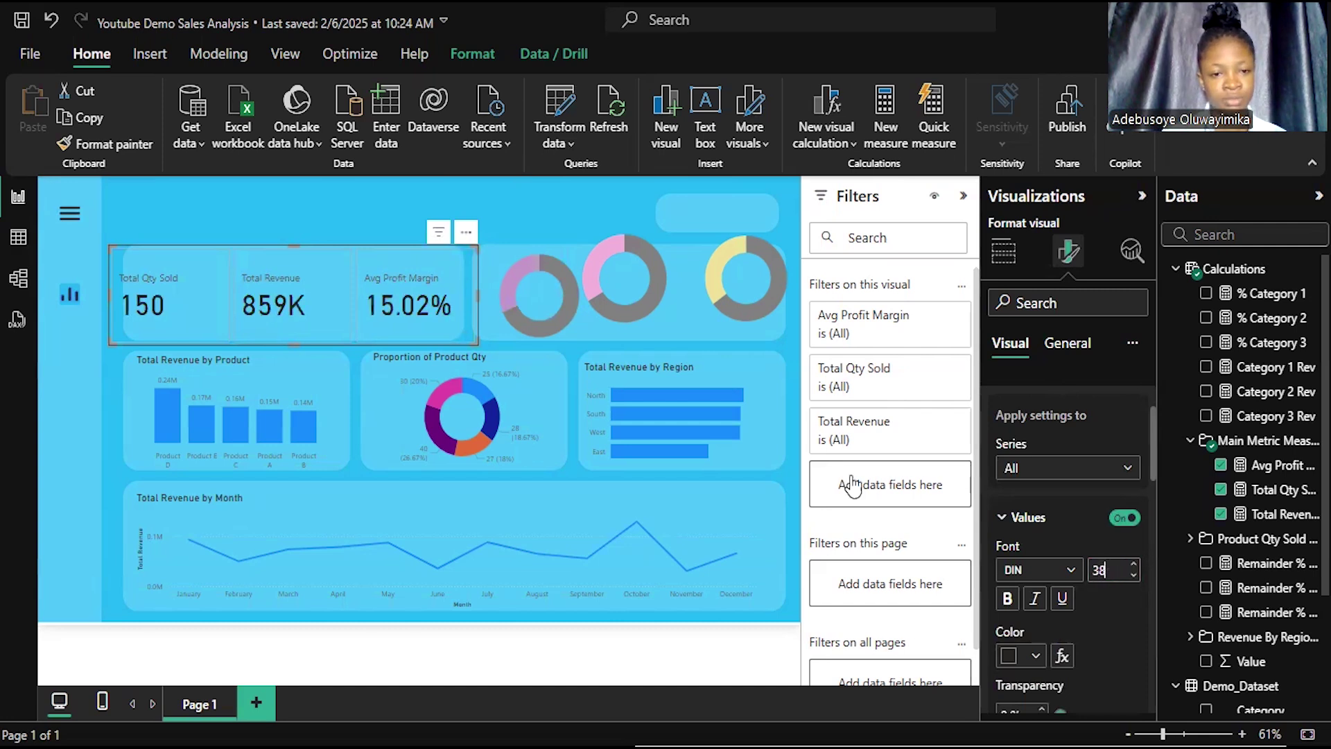
# Step: Narrow the three-metric card visual and reposition it to line up with the upper-left background panel
pyautogui.moveTo(310, 260); pyautogui.dragTo(317, 260)
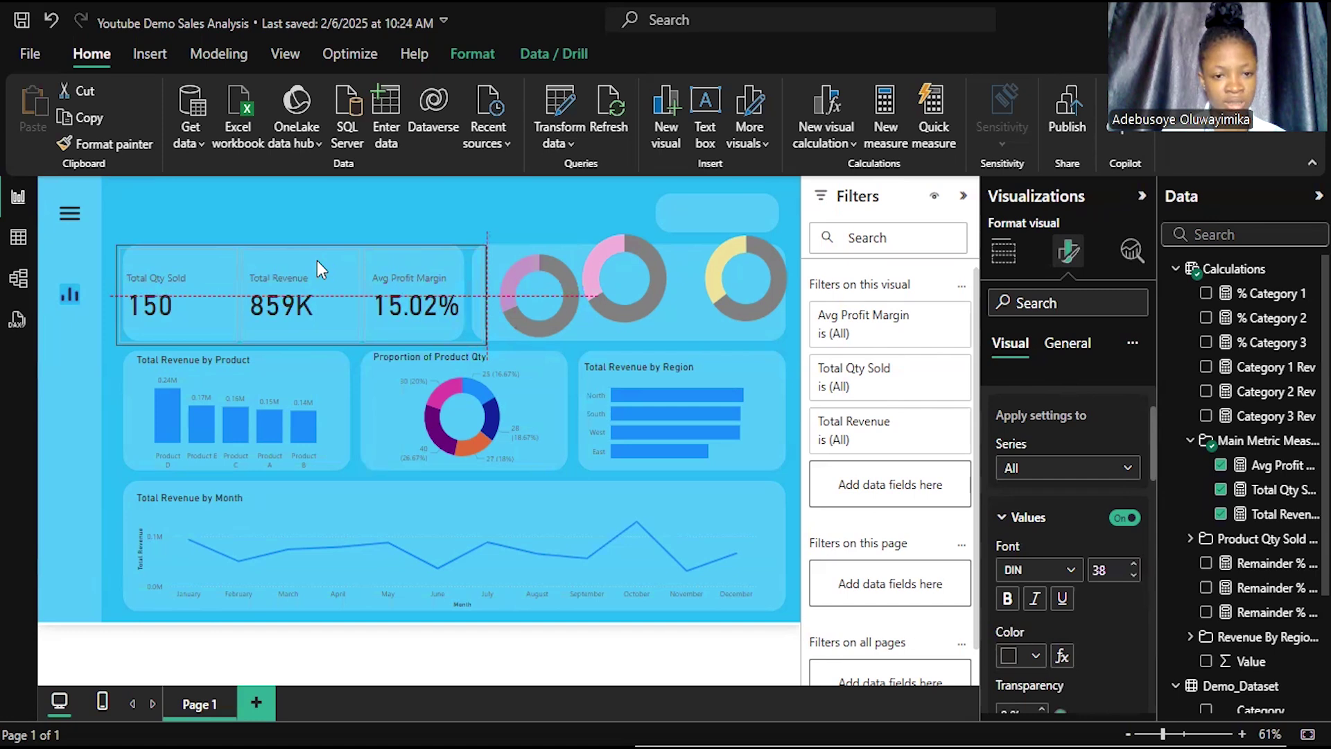
pyautogui.moveTo(482, 295); pyautogui.dragTo(462, 293)
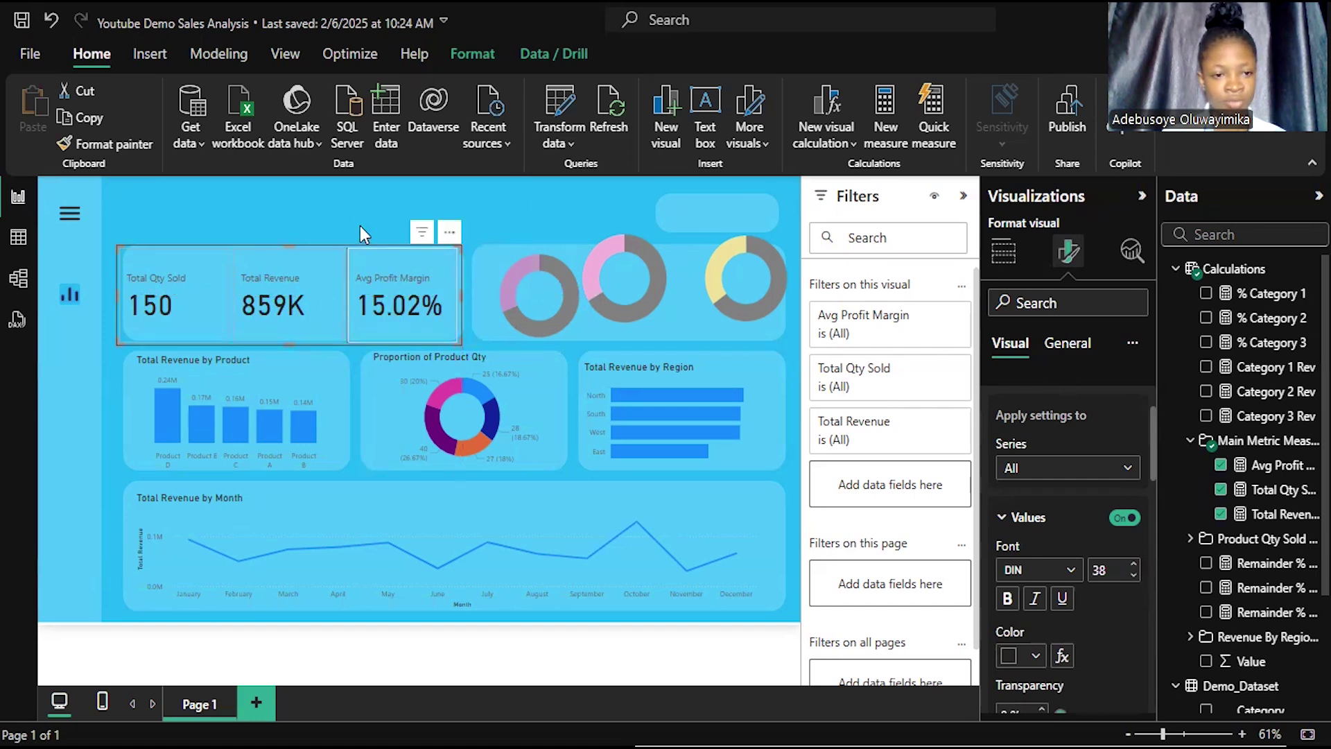
pyautogui.click(343, 259)
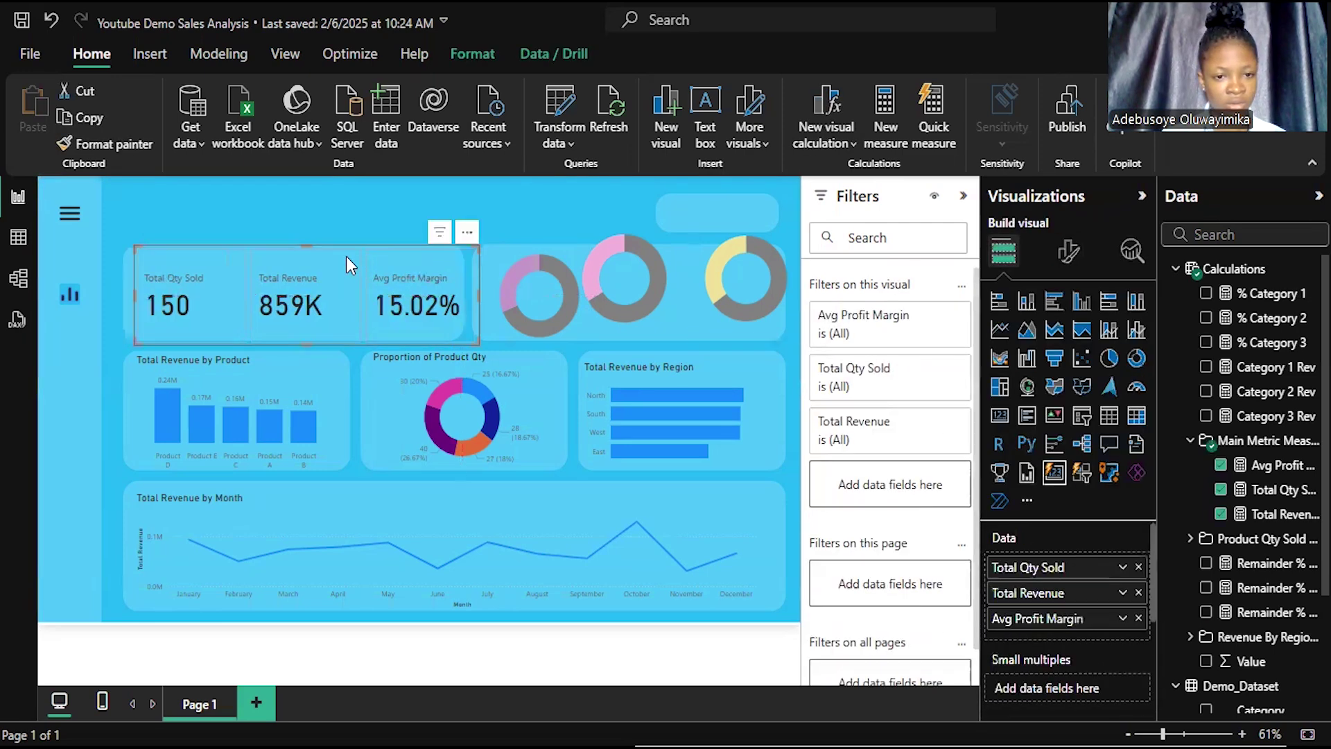
pyautogui.moveTo(347, 256); pyautogui.dragTo(350, 255)
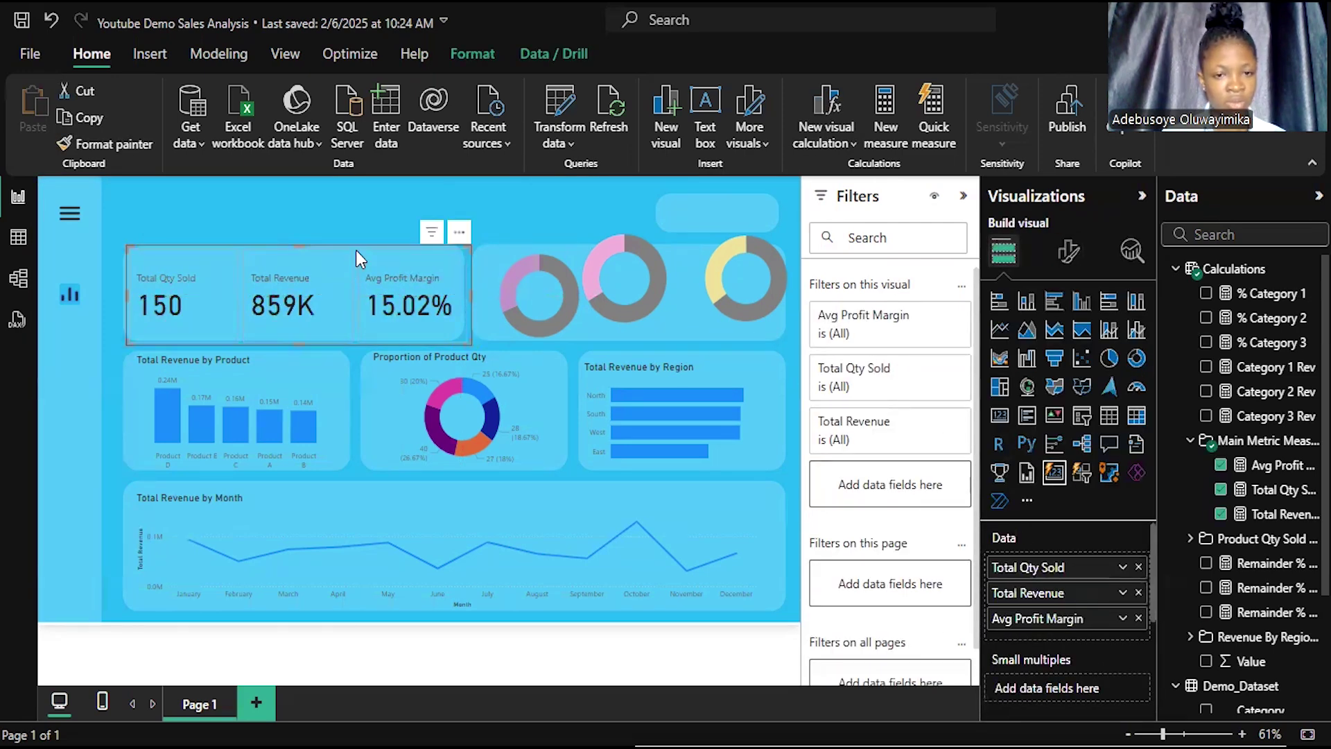
pyautogui.click(370, 194)
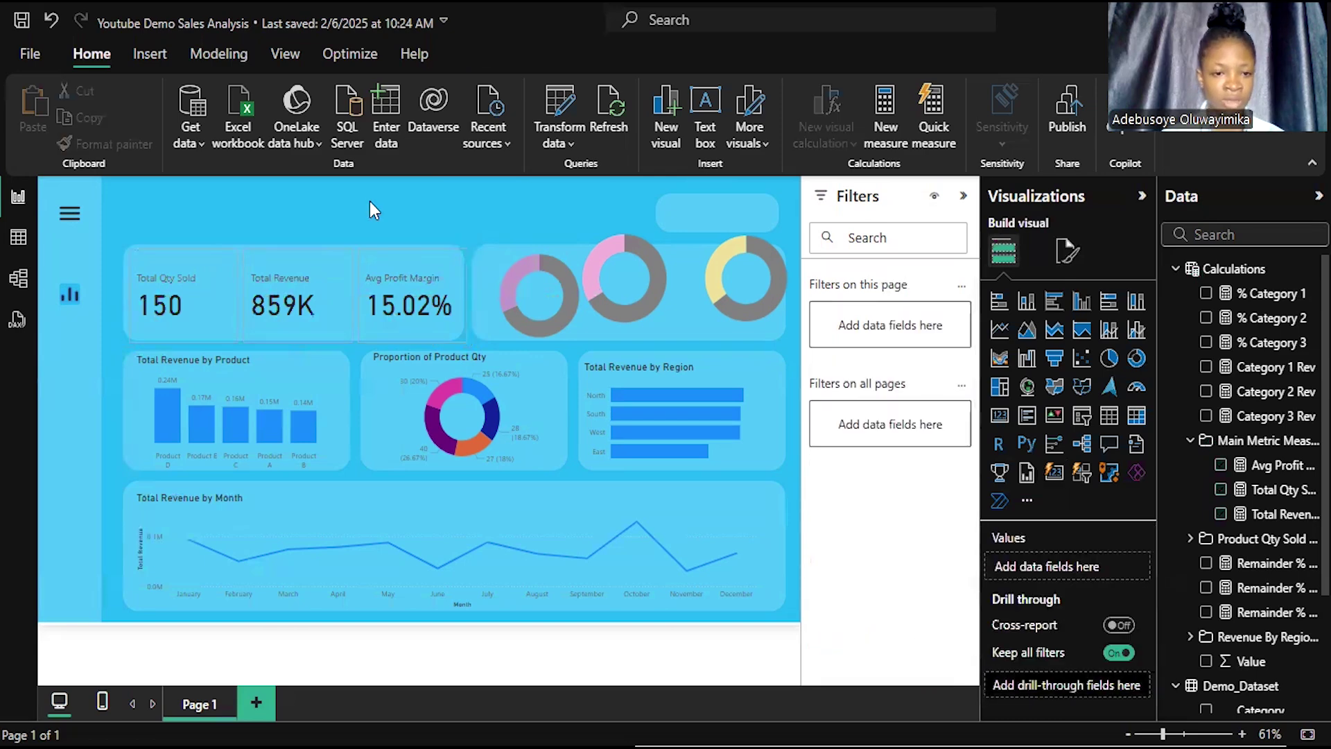
# Step: Turn off the border of all cards in the three-metric card visual
pyautogui.click(350, 281)
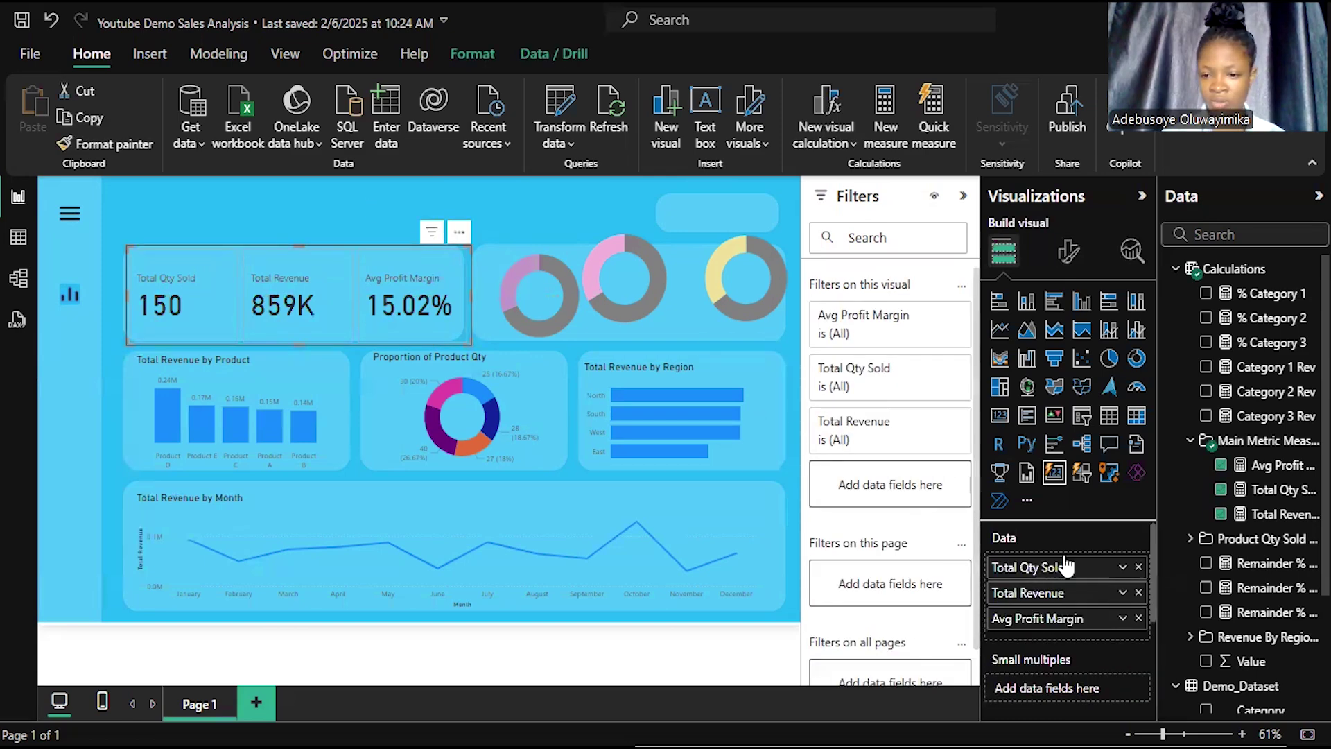
pyautogui.scroll(-2, 1109, 590)
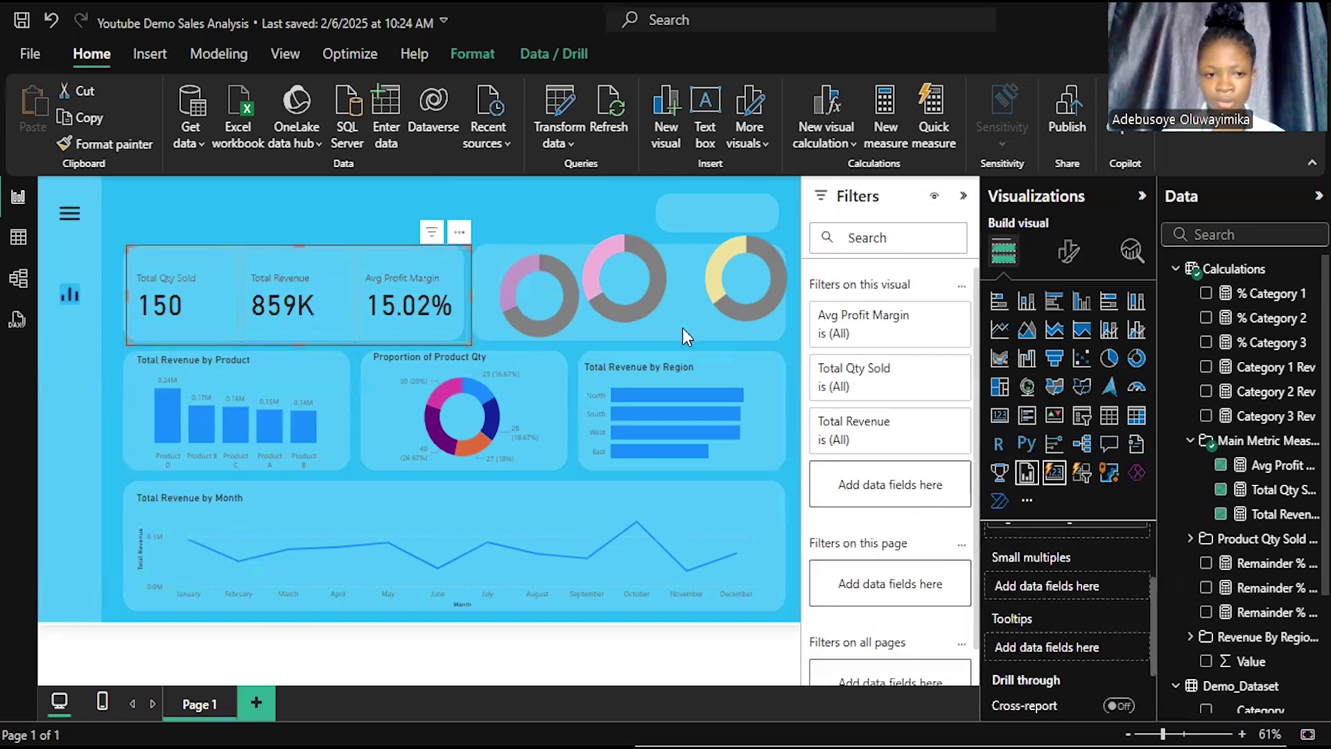
pyautogui.click(1069, 251)
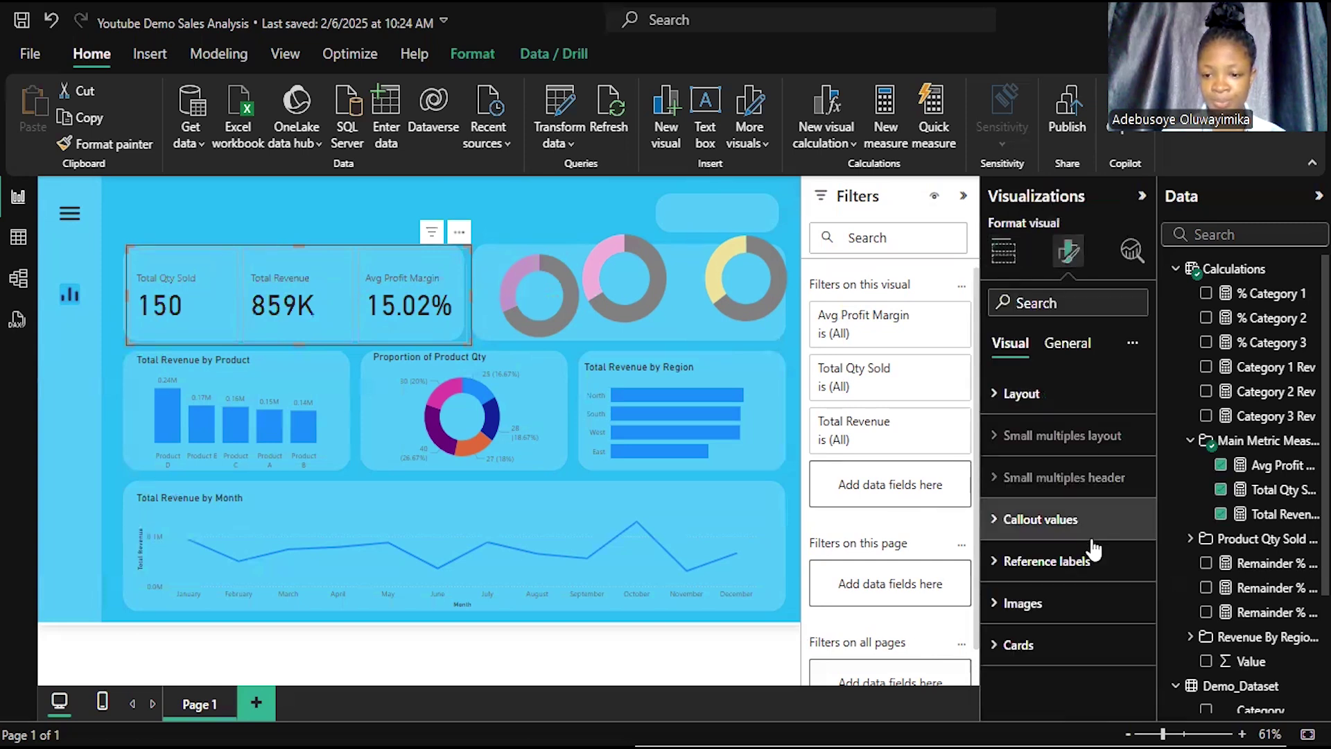
pyautogui.click(1076, 642)
pyautogui.scroll(-4, 1079, 632)
pyautogui.scroll(-3, 1081, 627)
pyautogui.click(1122, 506)
pyautogui.click(1126, 506)
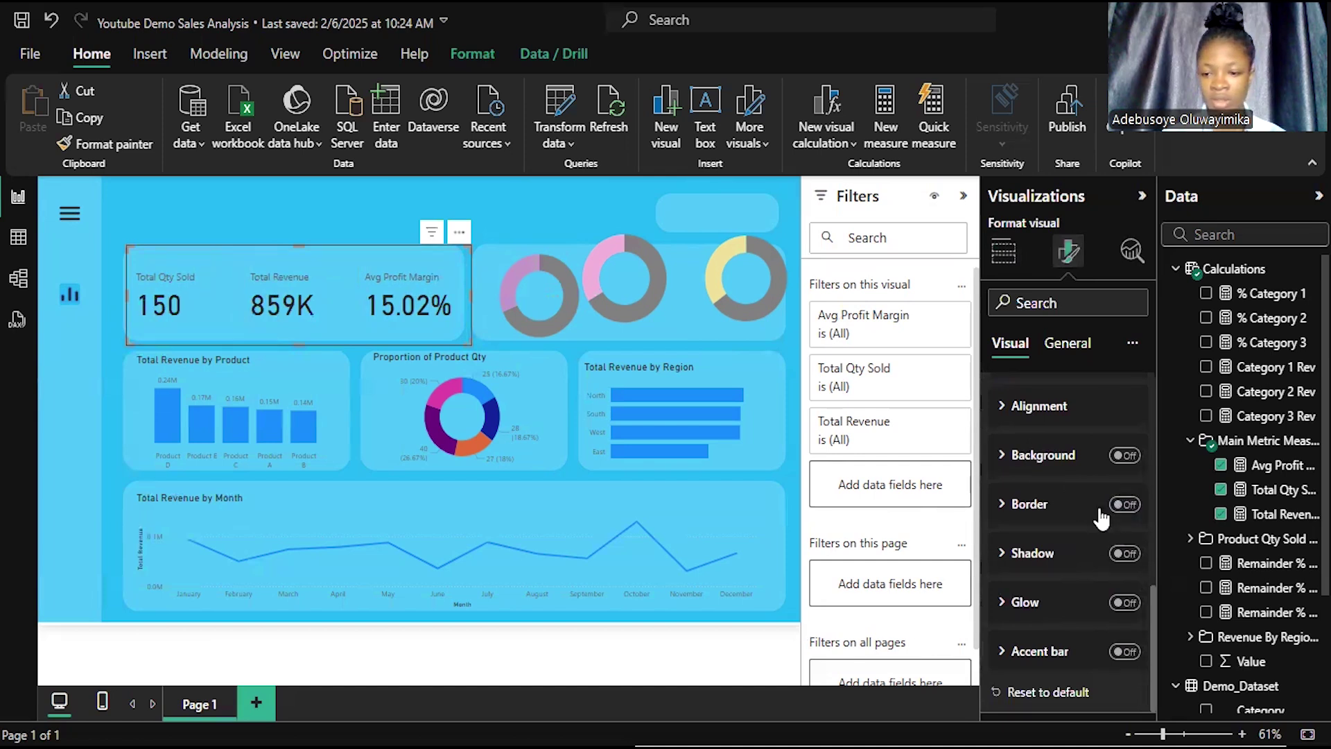
# Step: Turn on the accent bar for the Total Revenue card only, after trying it on all cards
pyautogui.click(1128, 654)
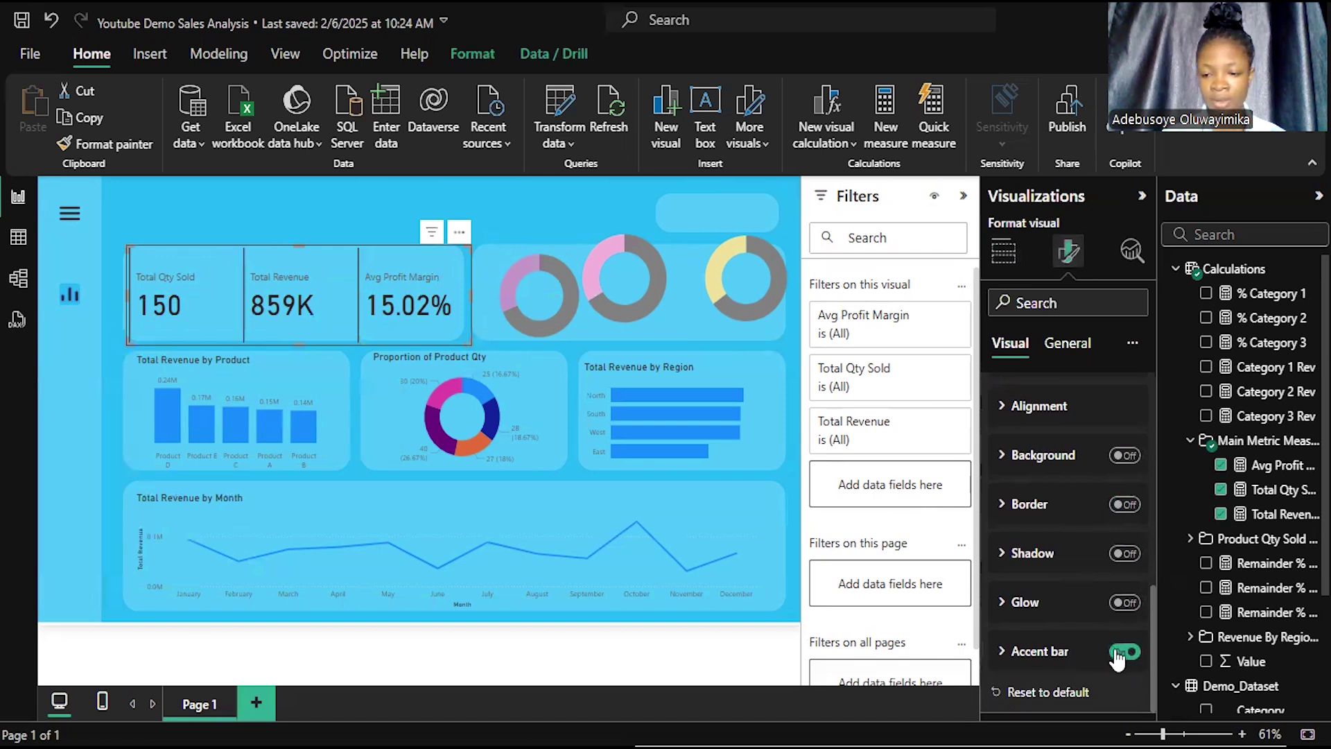
pyautogui.click(1124, 653)
pyautogui.scroll(3, 1075, 610)
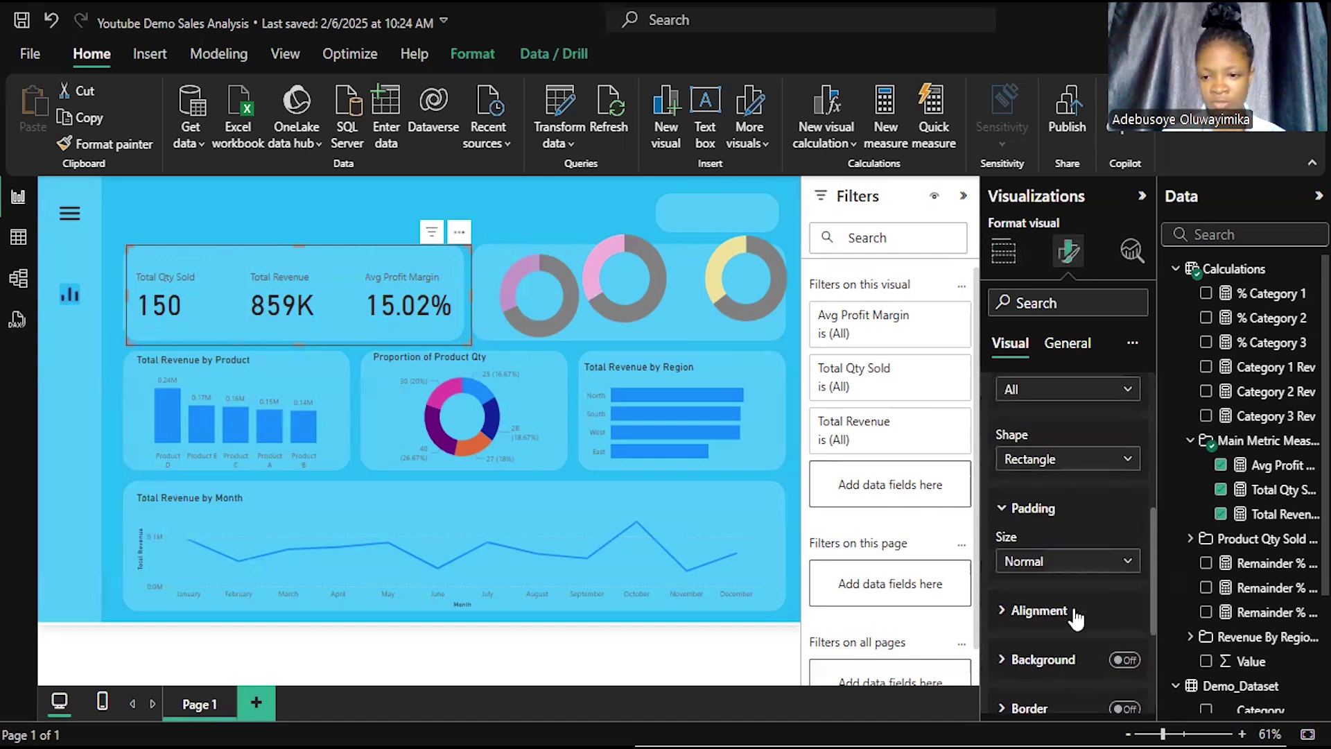
pyautogui.scroll(2, 1076, 615)
pyautogui.click(1130, 493)
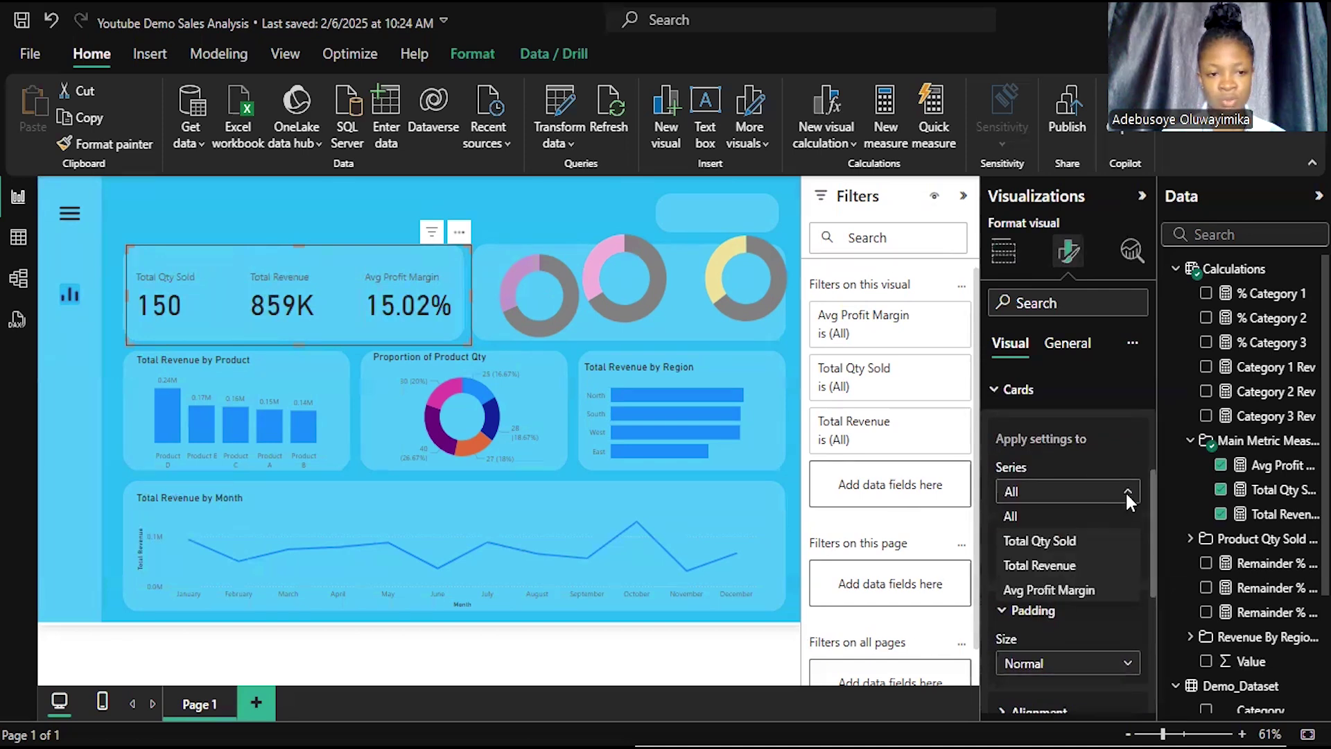
pyautogui.click(1099, 572)
pyautogui.scroll(-5, 1099, 572)
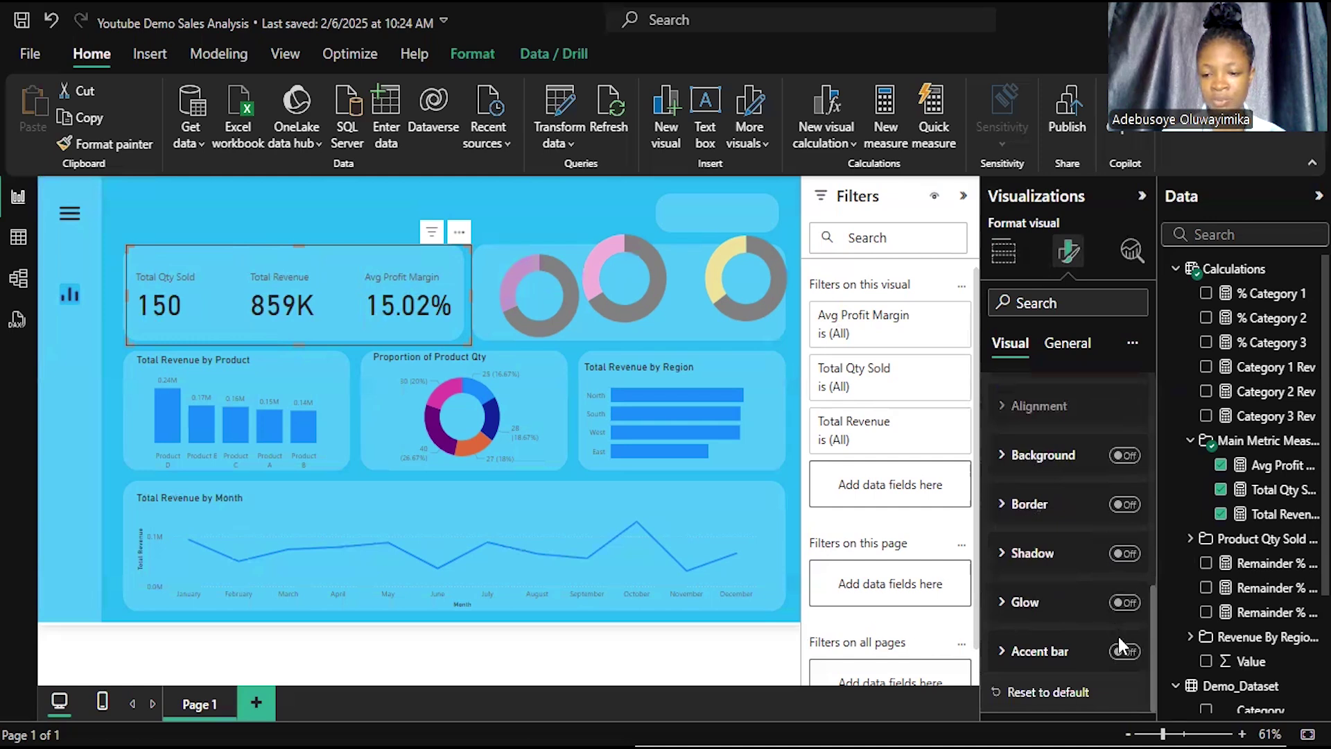
pyautogui.click(1124, 652)
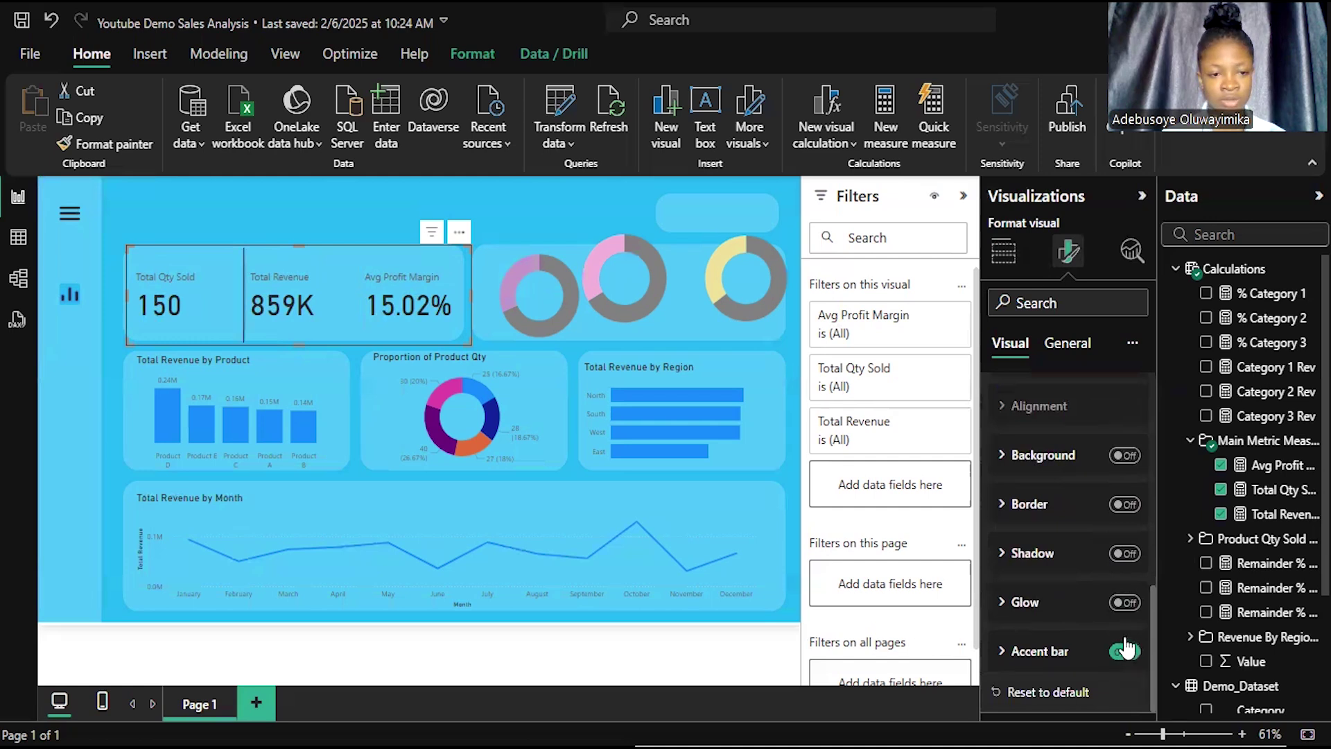
# Step: Turn on the accent bar for the Avg Profit Margin card and deselect the card visual
pyautogui.scroll(4, 1097, 582)
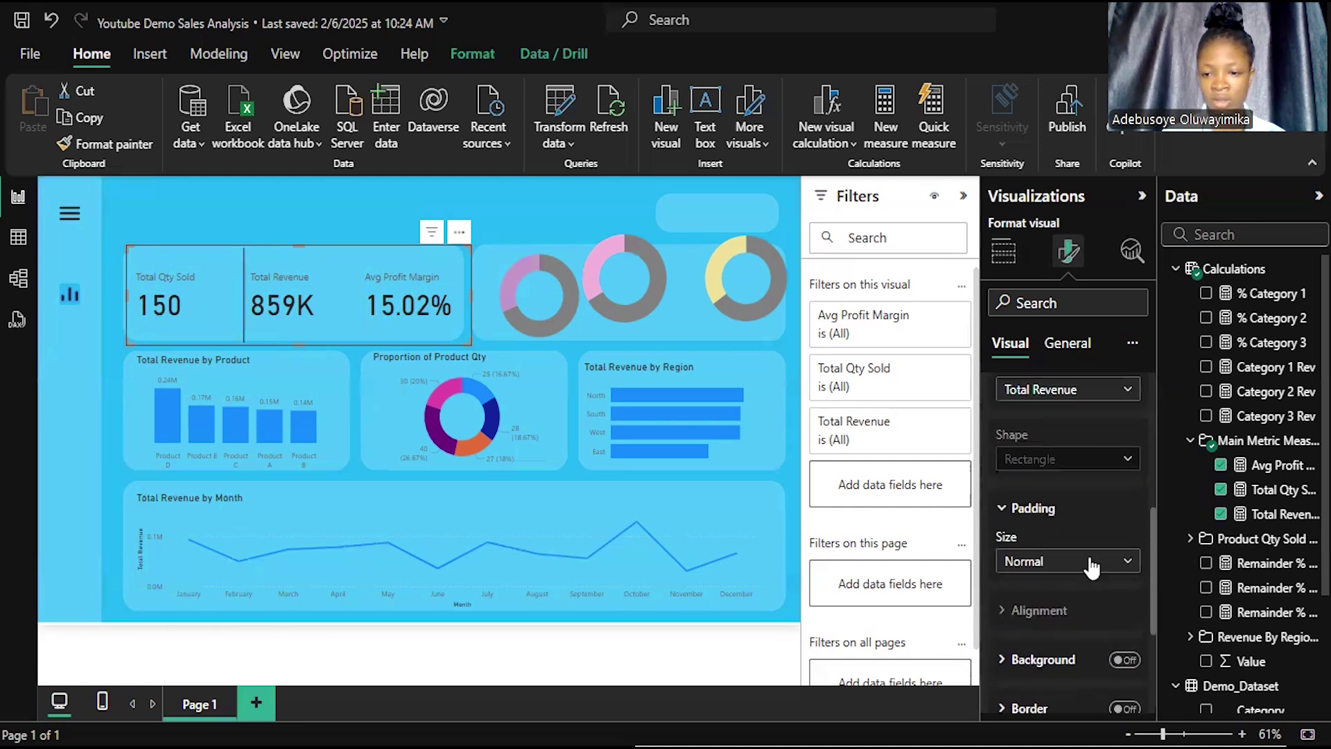
pyautogui.click(1127, 393)
pyautogui.click(1100, 487)
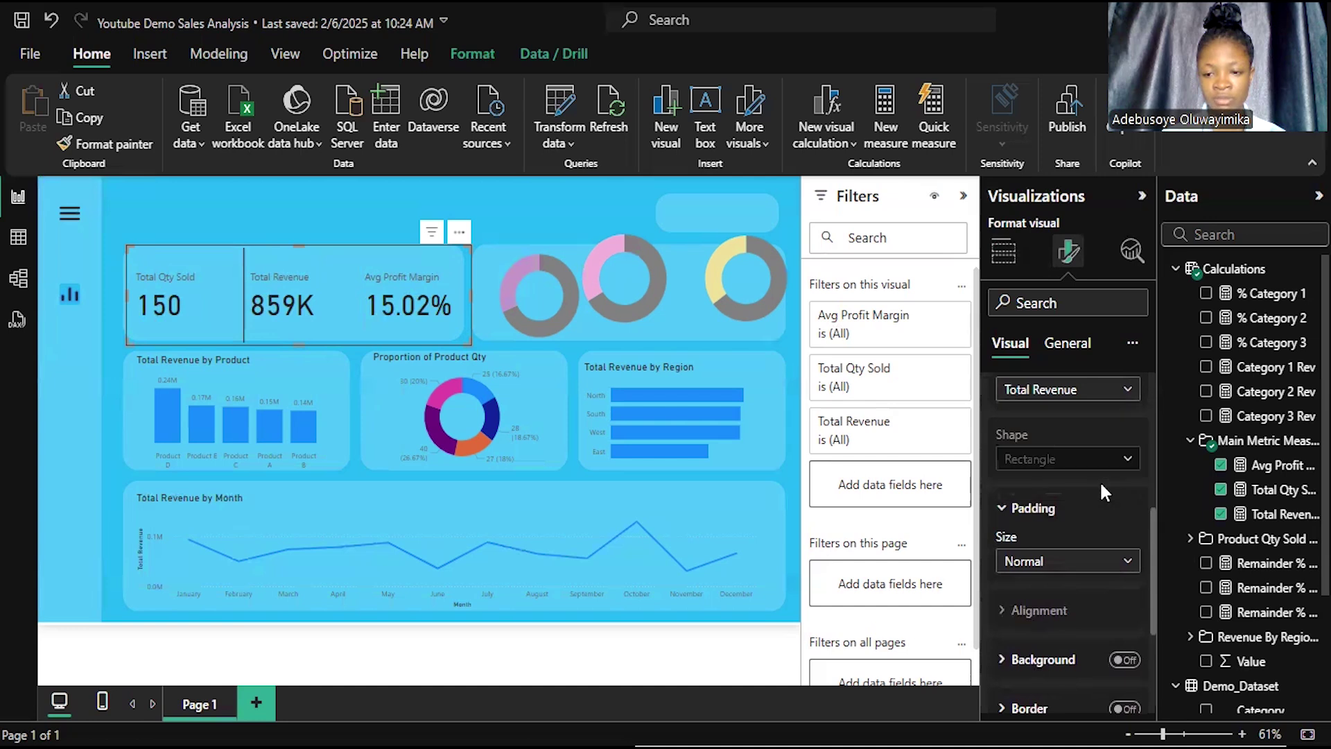
pyautogui.scroll(-3, 1097, 560)
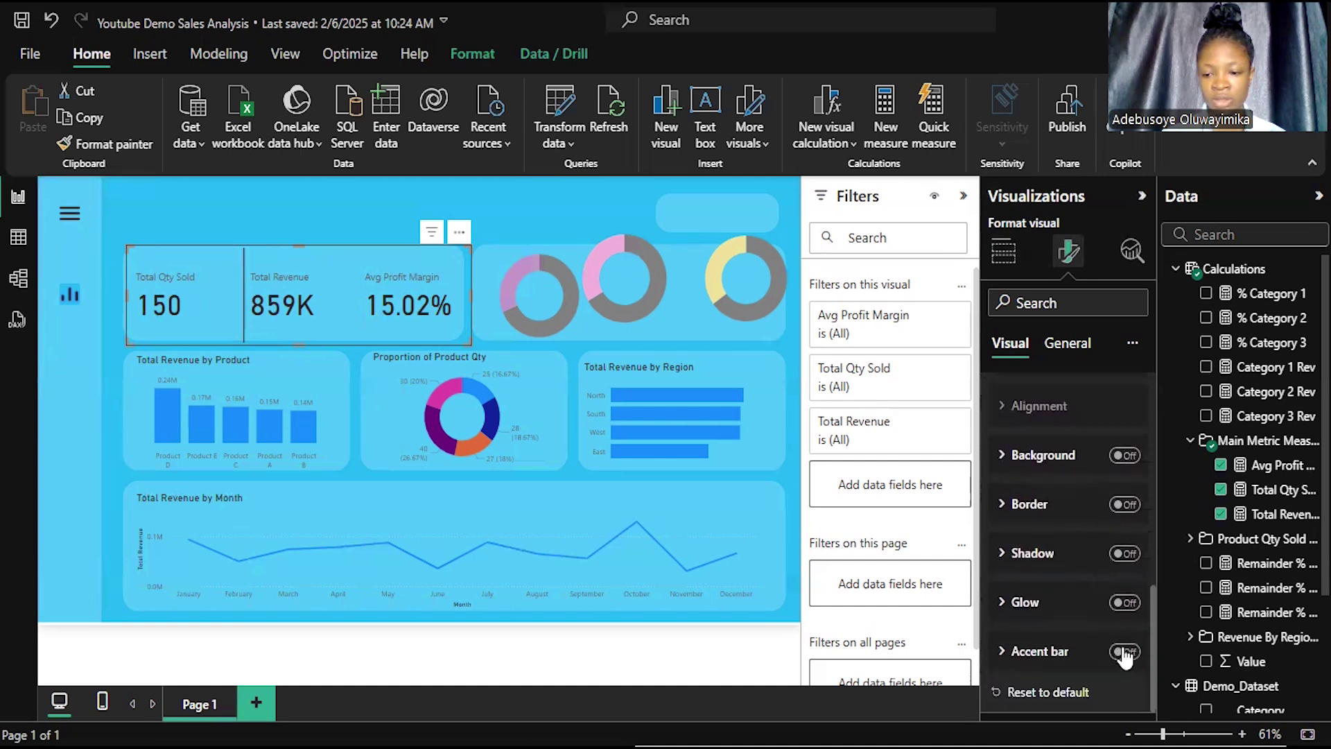
pyautogui.click(1124, 653)
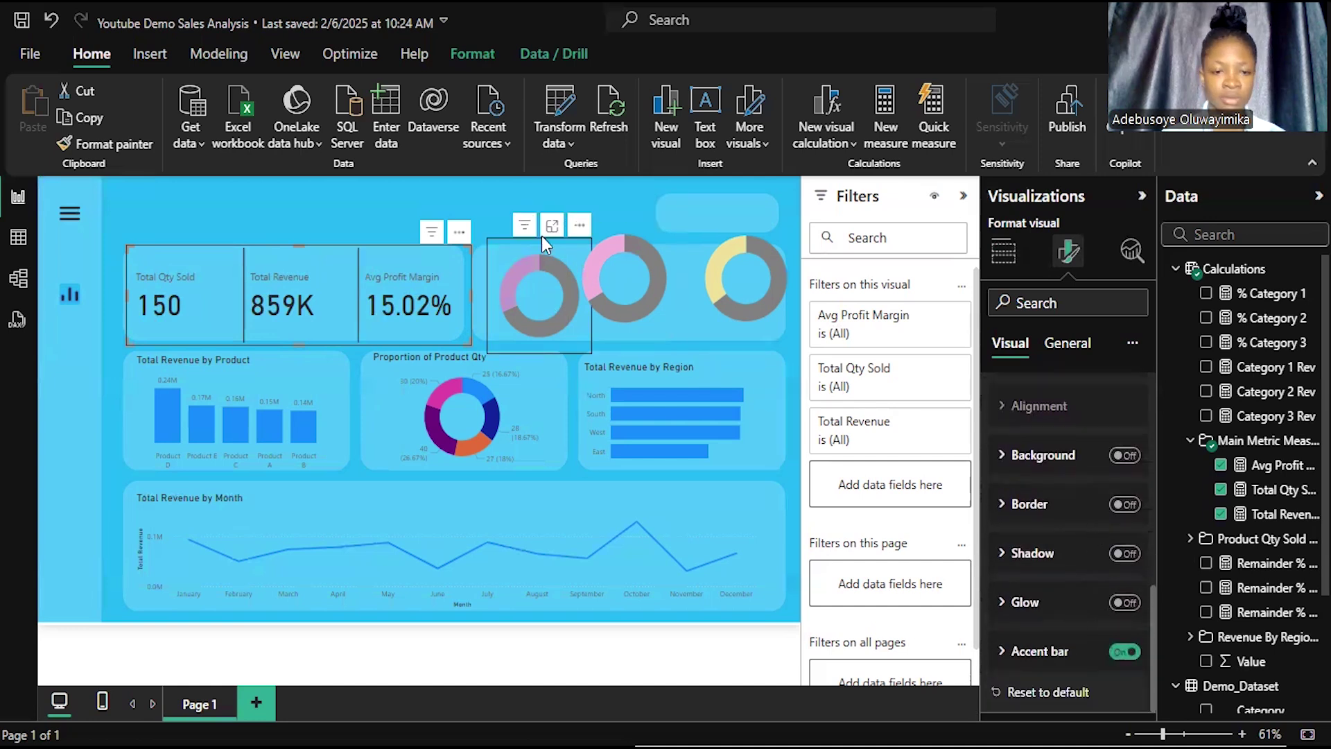
pyautogui.click(194, 210)
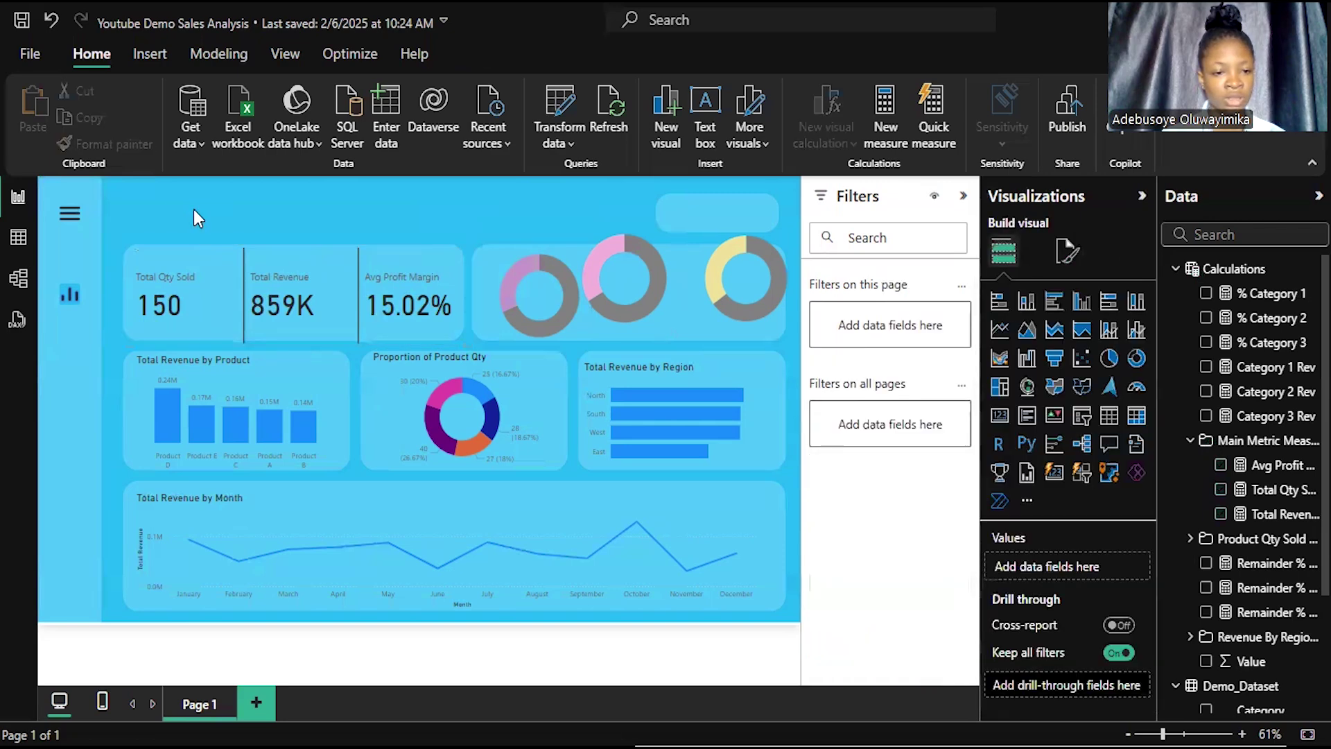
pyautogui.click(301, 330)
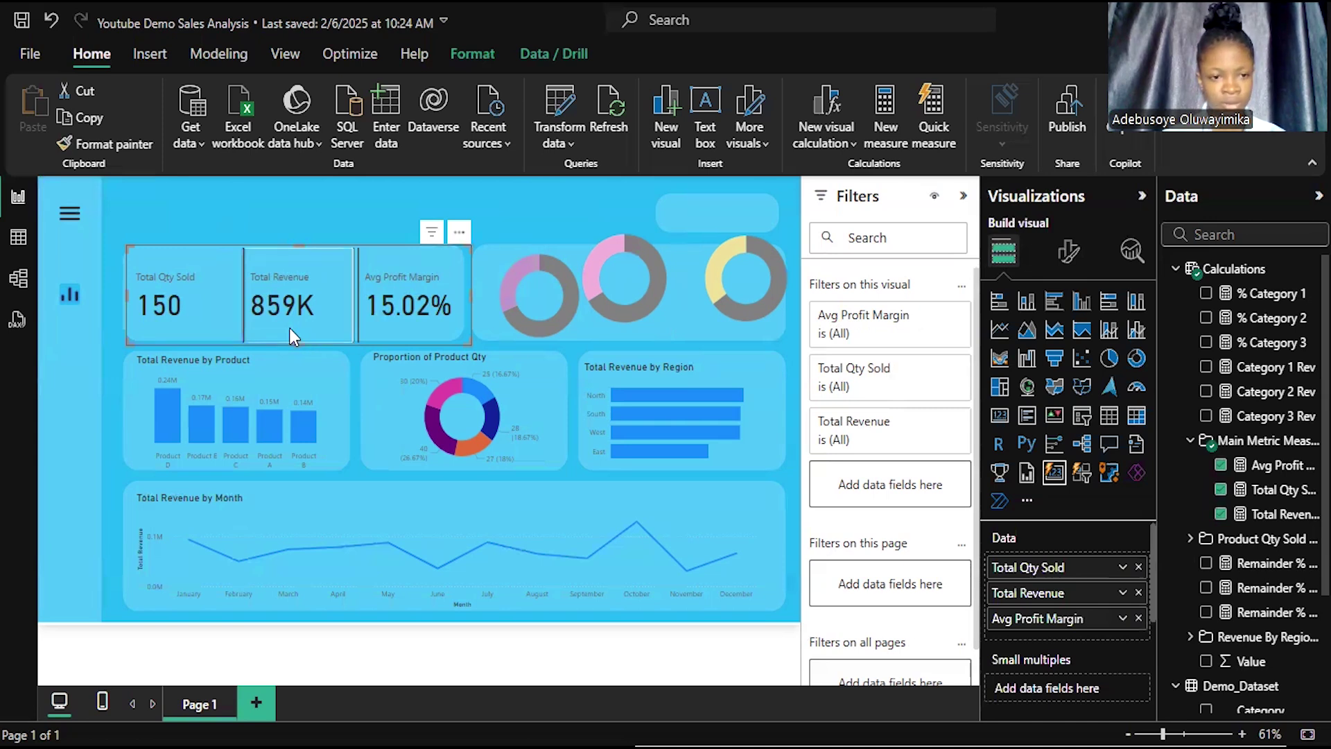
pyautogui.click(351, 212)
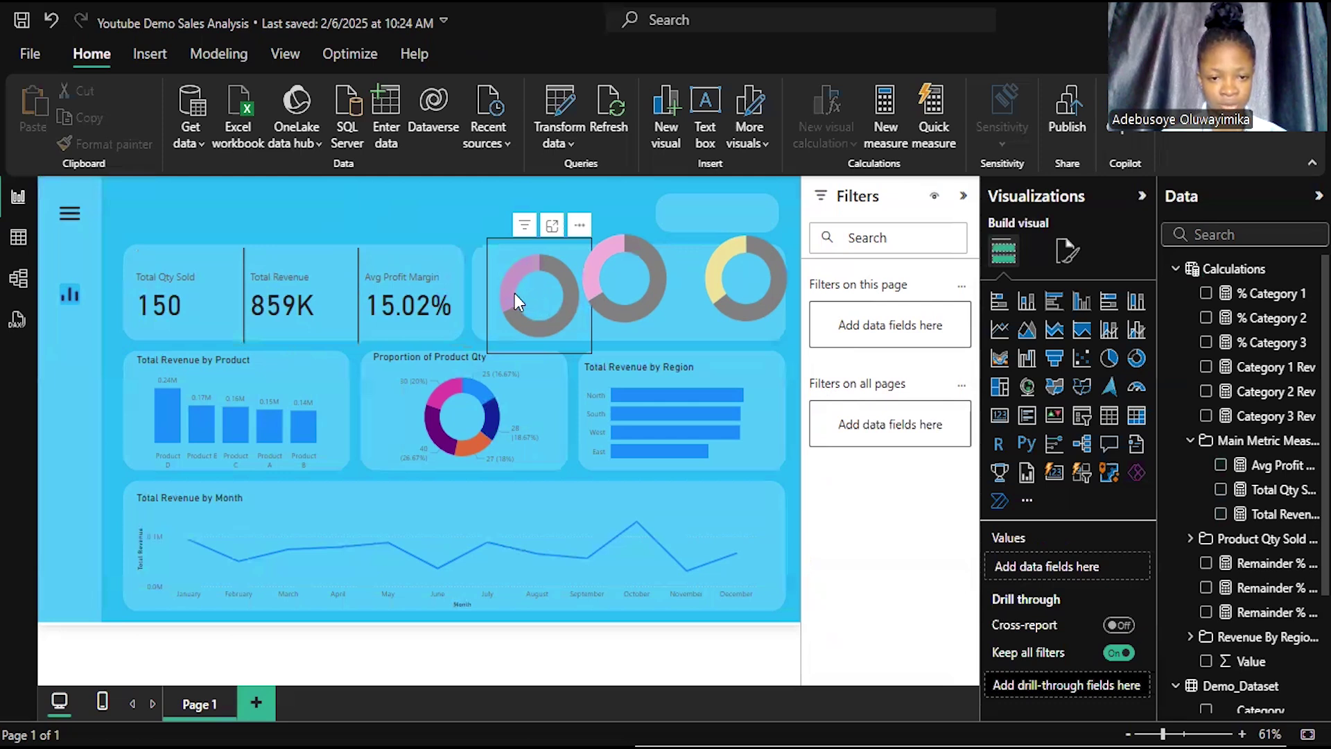
# Step: Shift the % Category 1 donut left in the upper-right panel, and move and resize the % Category 2 donut to line up beside it
pyautogui.moveTo(498, 291); pyautogui.dragTo(524, 298)
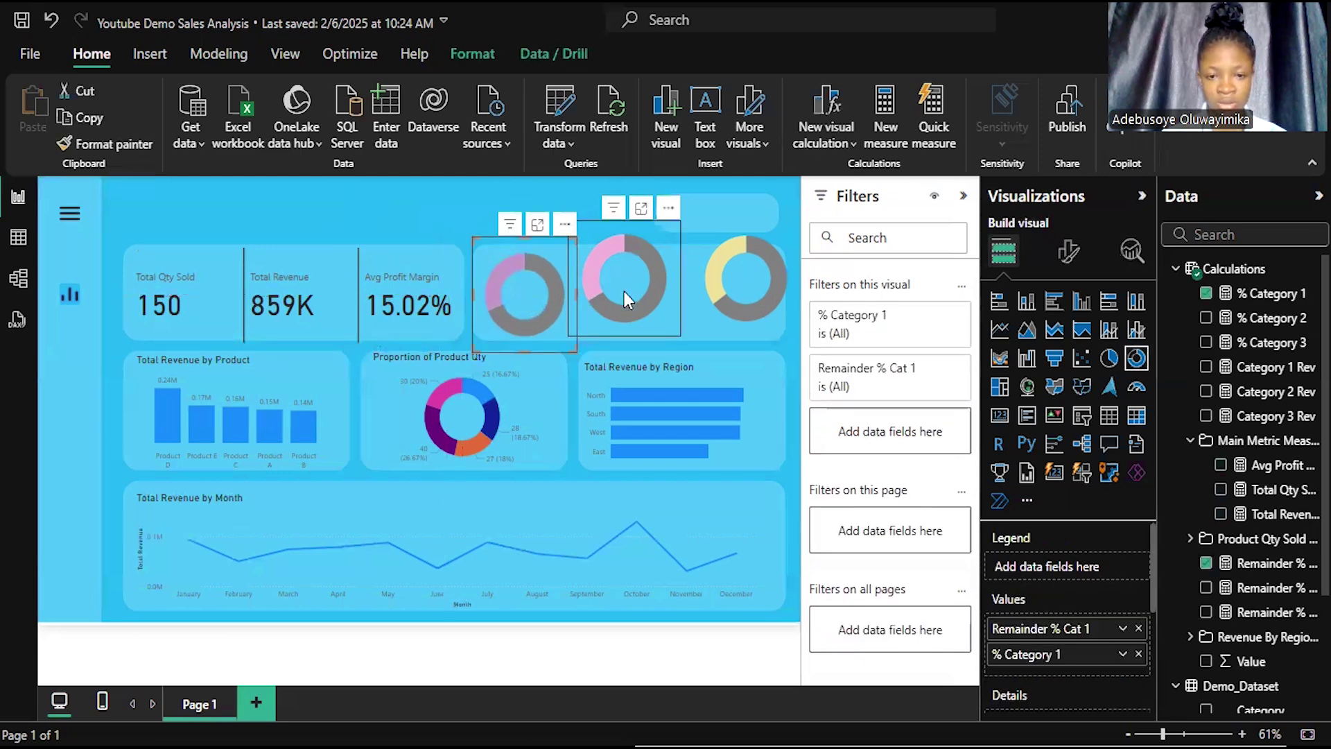
pyautogui.moveTo(626, 301); pyautogui.dragTo(624, 291)
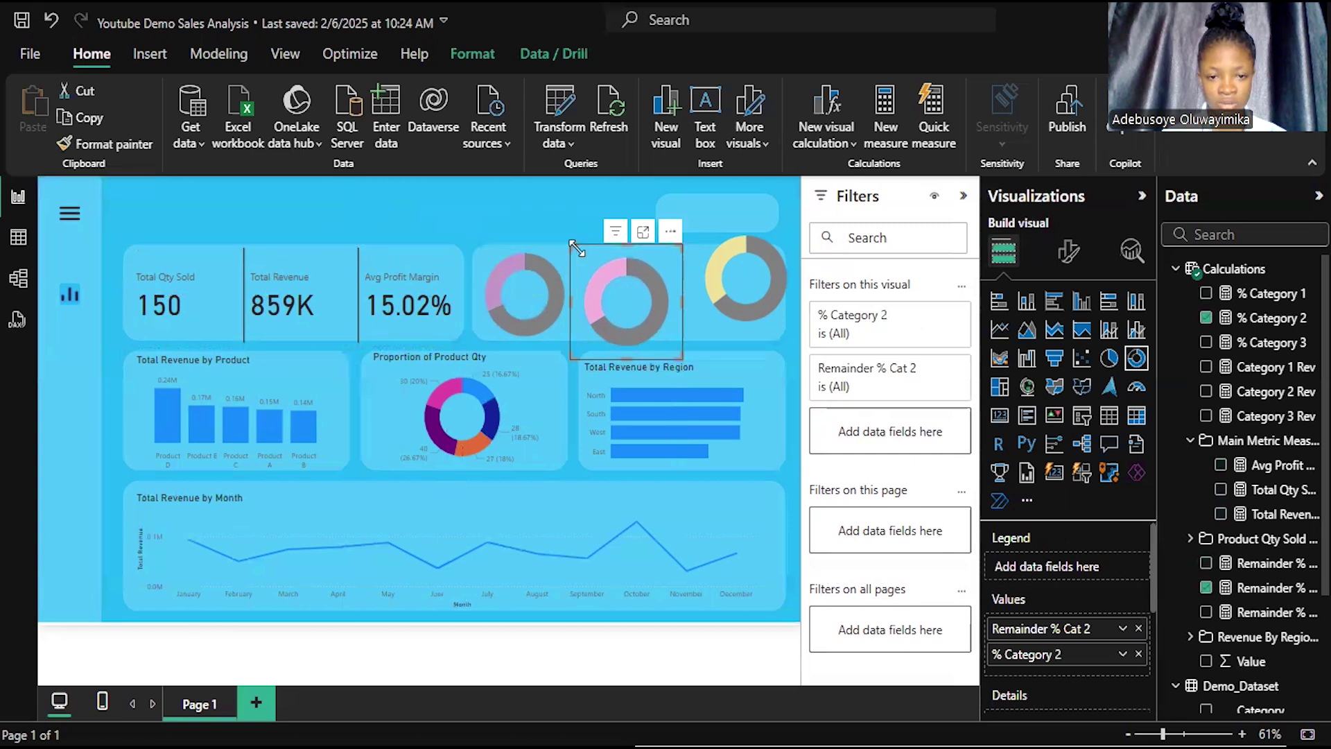
pyautogui.moveTo(622, 350); pyautogui.dragTo(625, 344)
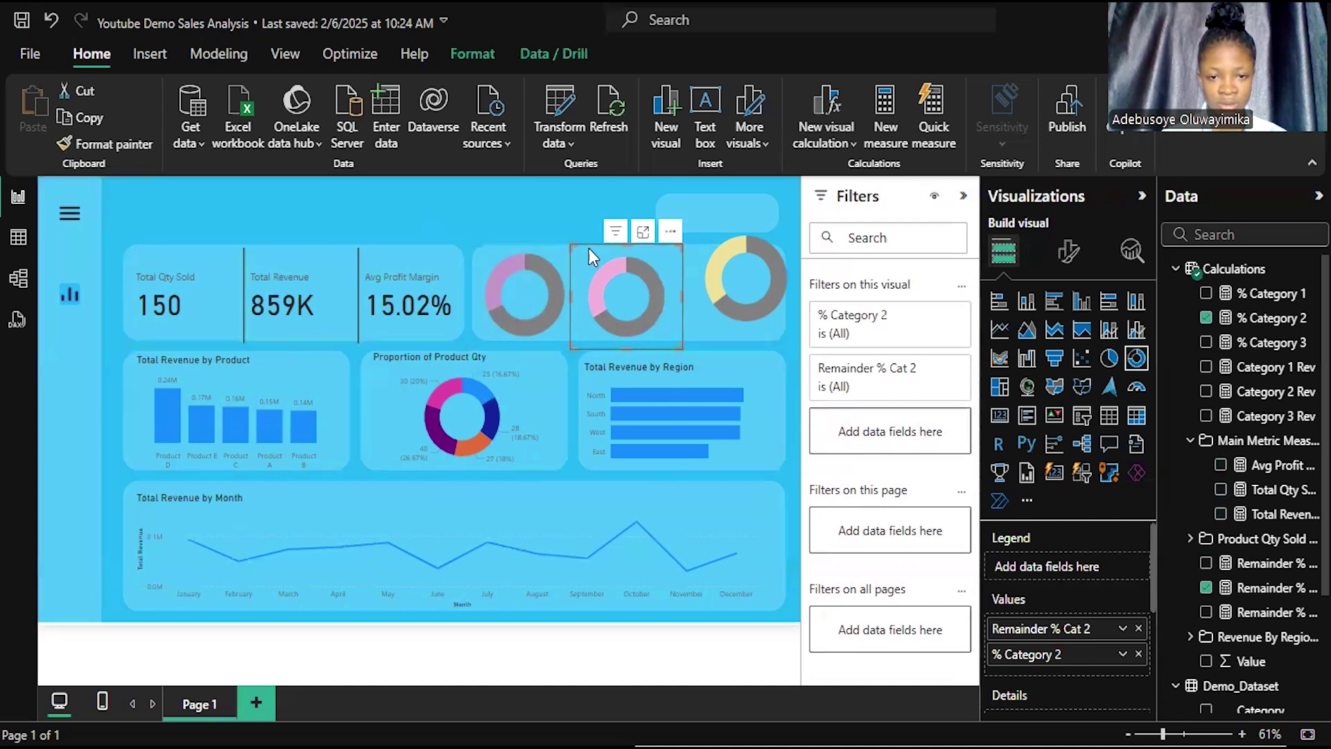
pyautogui.moveTo(571, 248); pyautogui.dragTo(568, 244)
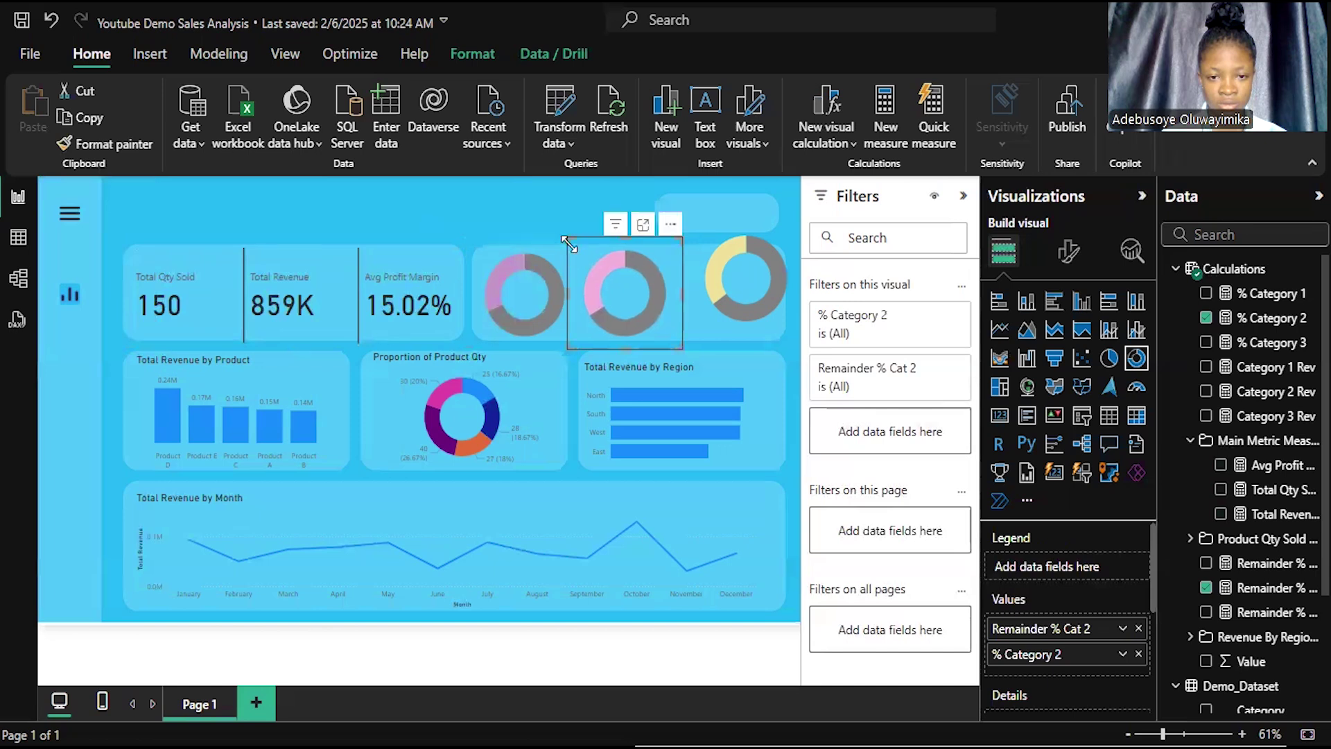
pyautogui.moveTo(624, 281); pyautogui.dragTo(625, 276)
# Step: Move the % Category 3 donut into line at the right end of the upper-right panel and resize it to match the others
pyautogui.click(749, 272)
pyautogui.moveTo(749, 272); pyautogui.dragTo(729, 281)
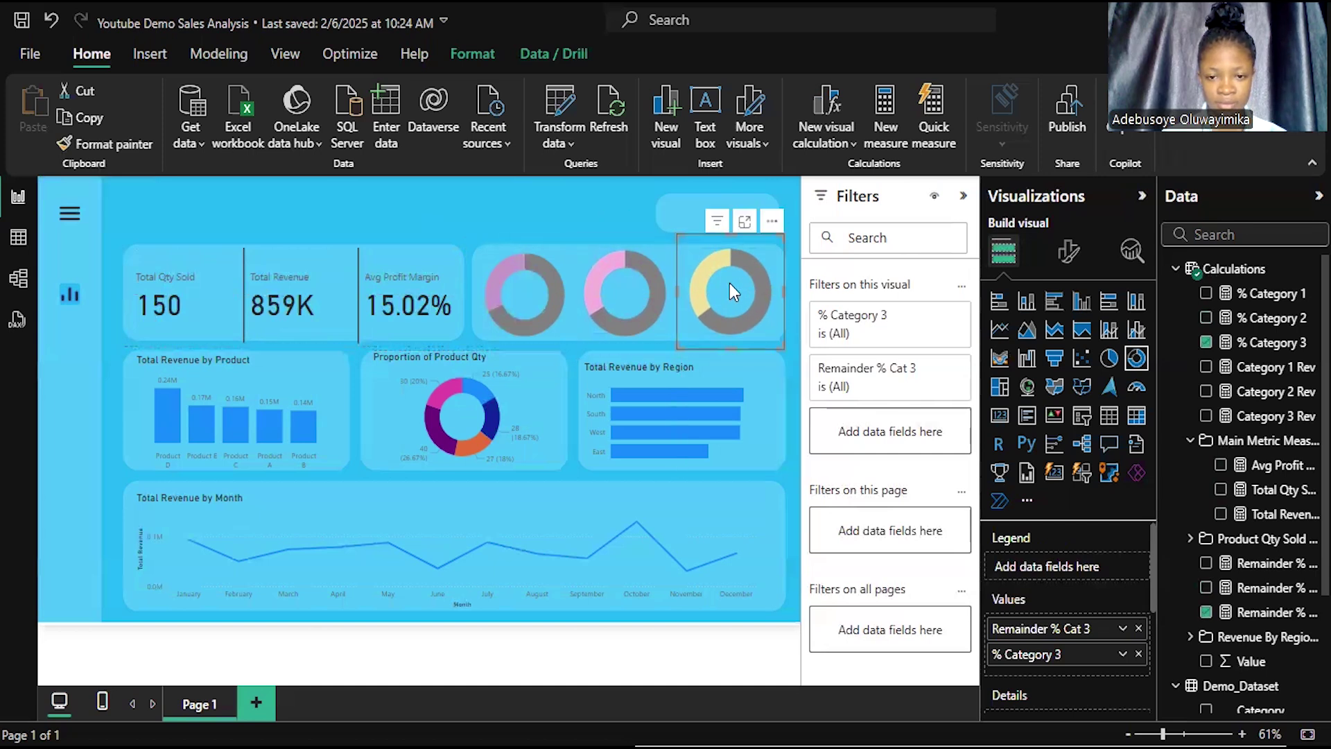
pyautogui.moveTo(727, 227); pyautogui.dragTo(718, 232)
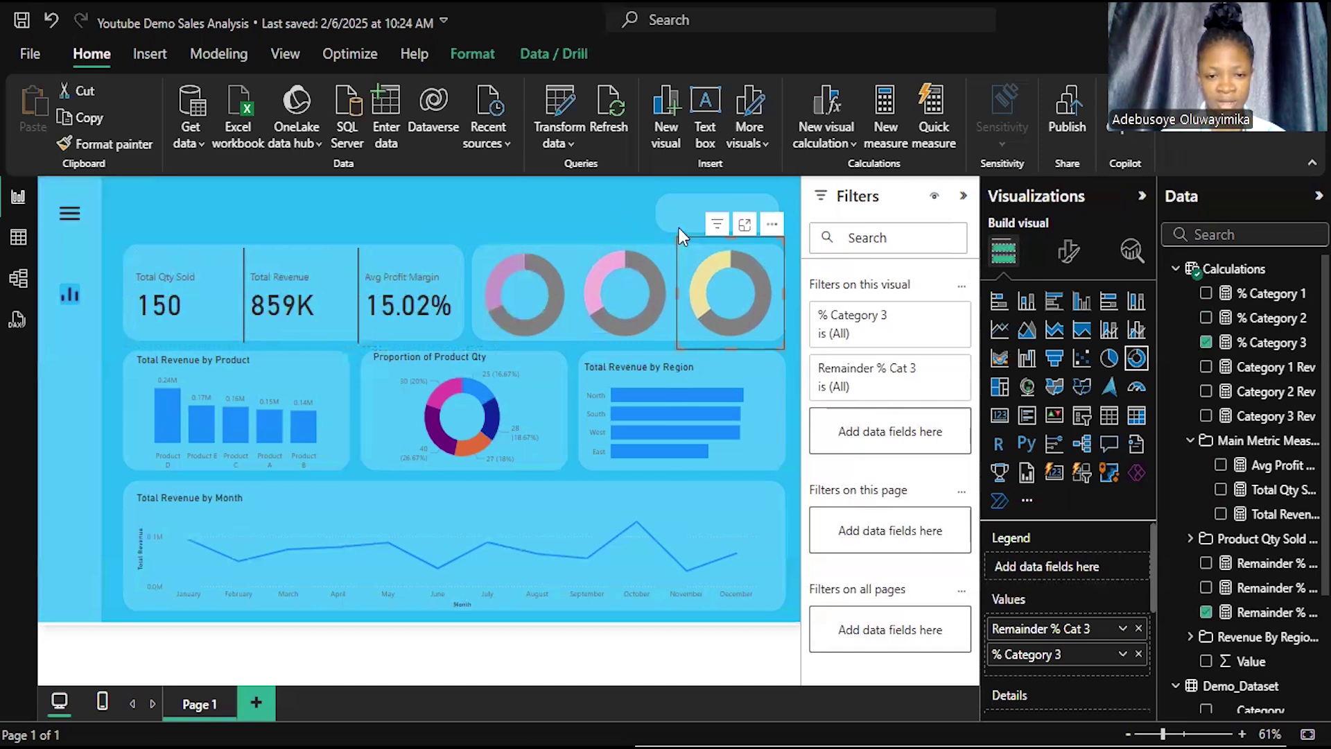
pyautogui.moveTo(679, 244); pyautogui.dragTo(674, 237)
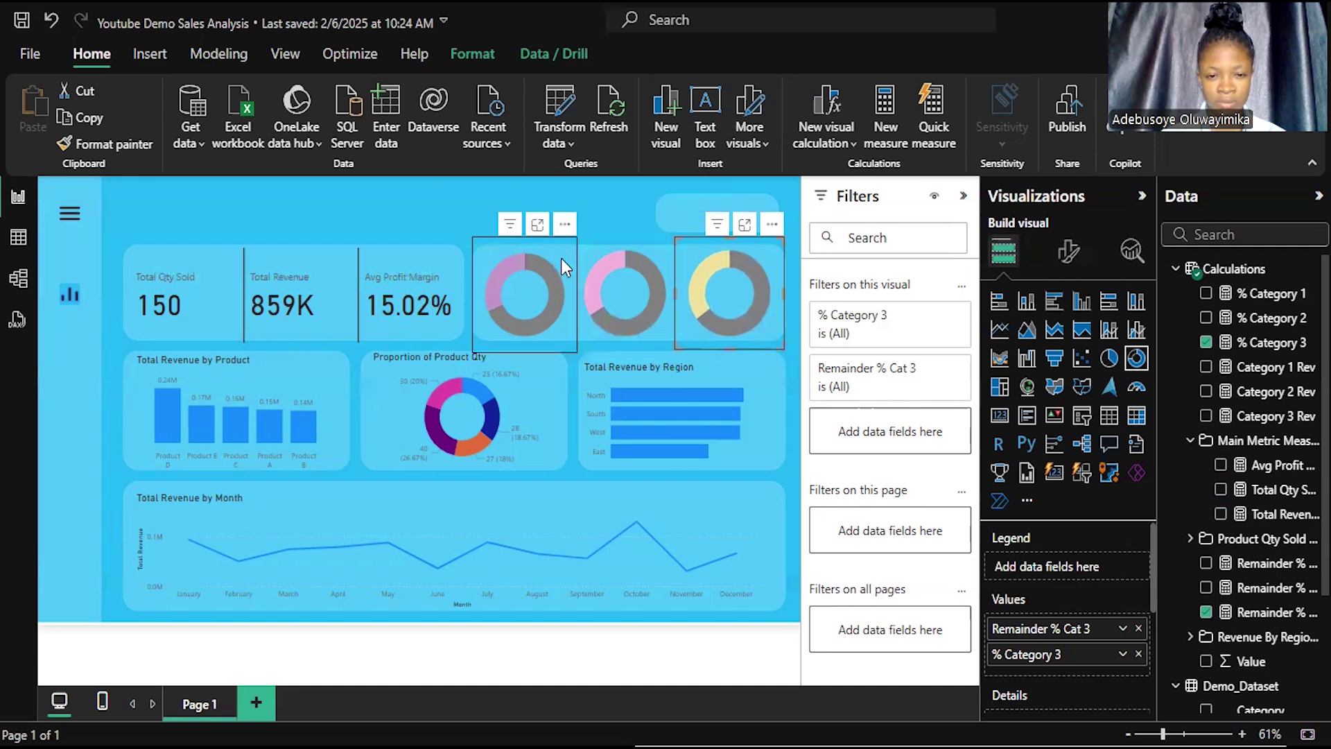
# Step: Fine-tune the three category donuts so they line up evenly, narrowing the % Category 3 donut from its inner side
pyautogui.click(520, 244)
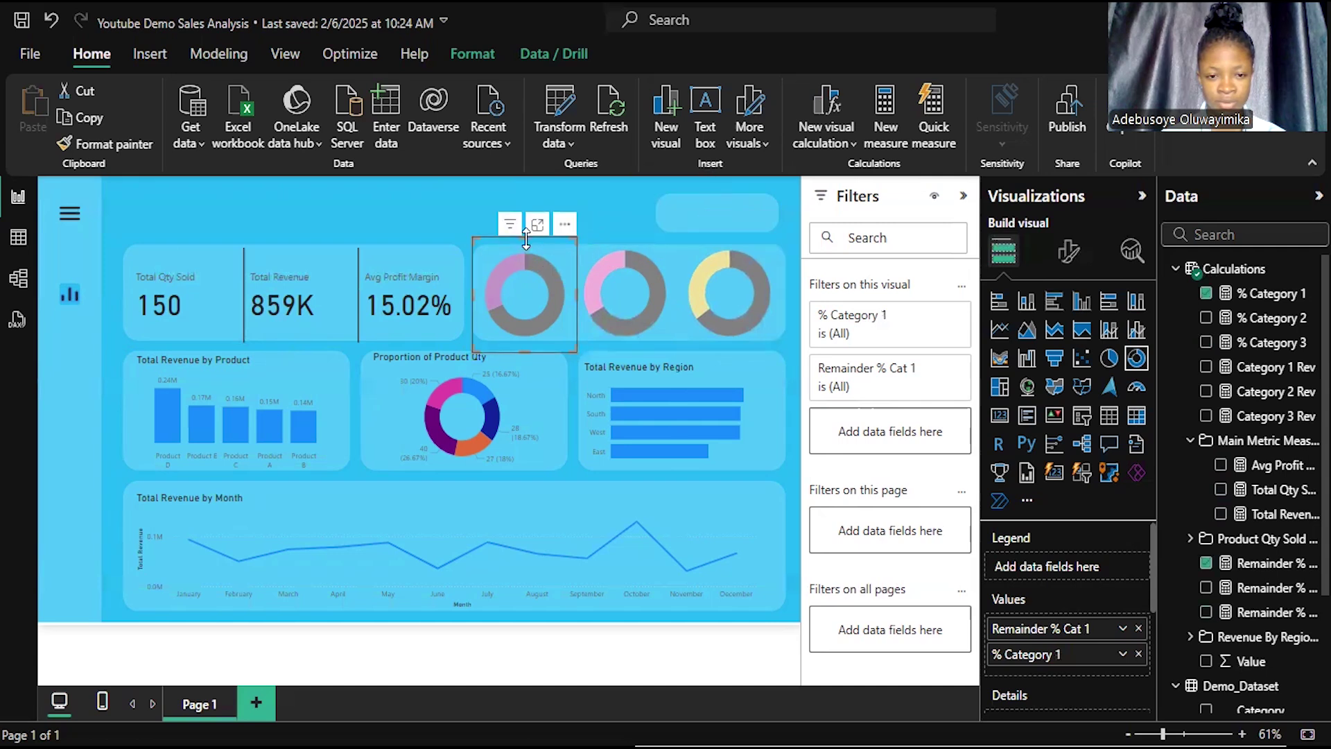
pyautogui.moveTo(527, 241); pyautogui.dragTo(538, 239)
pyautogui.click(645, 265)
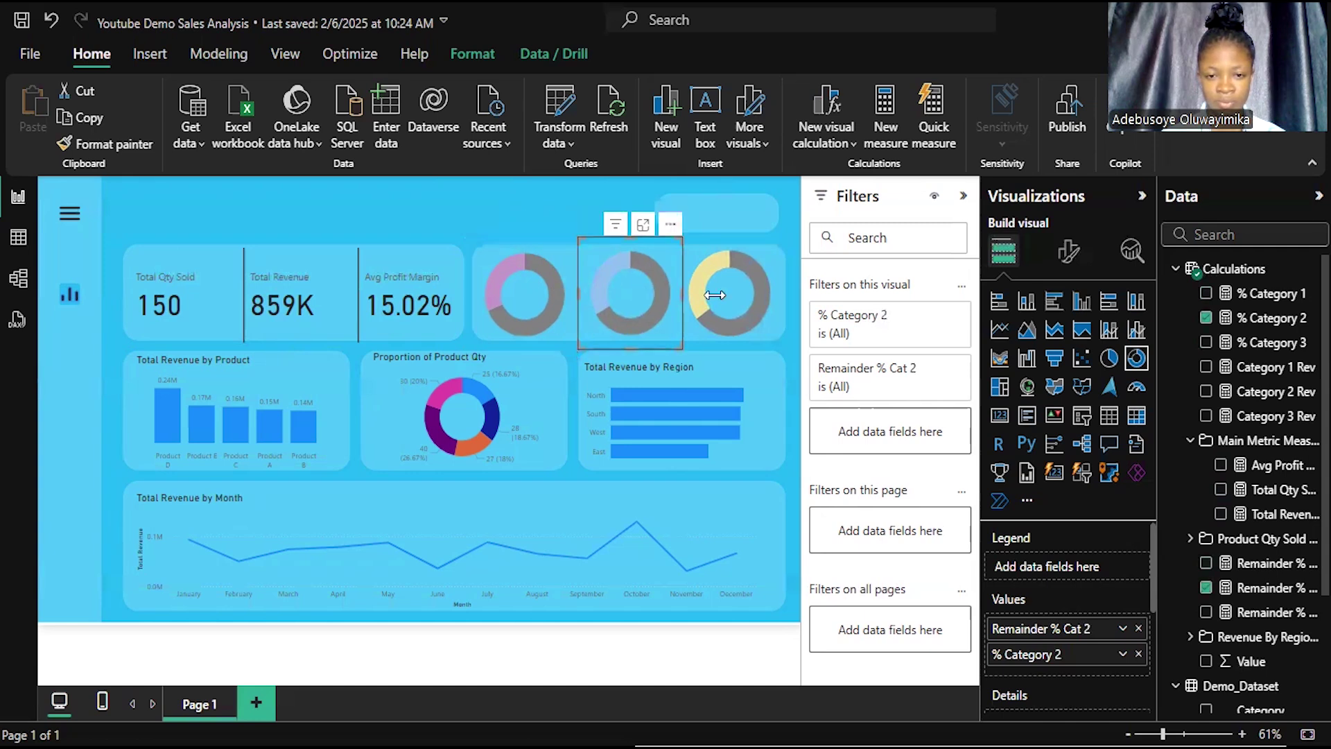
pyautogui.click(749, 305)
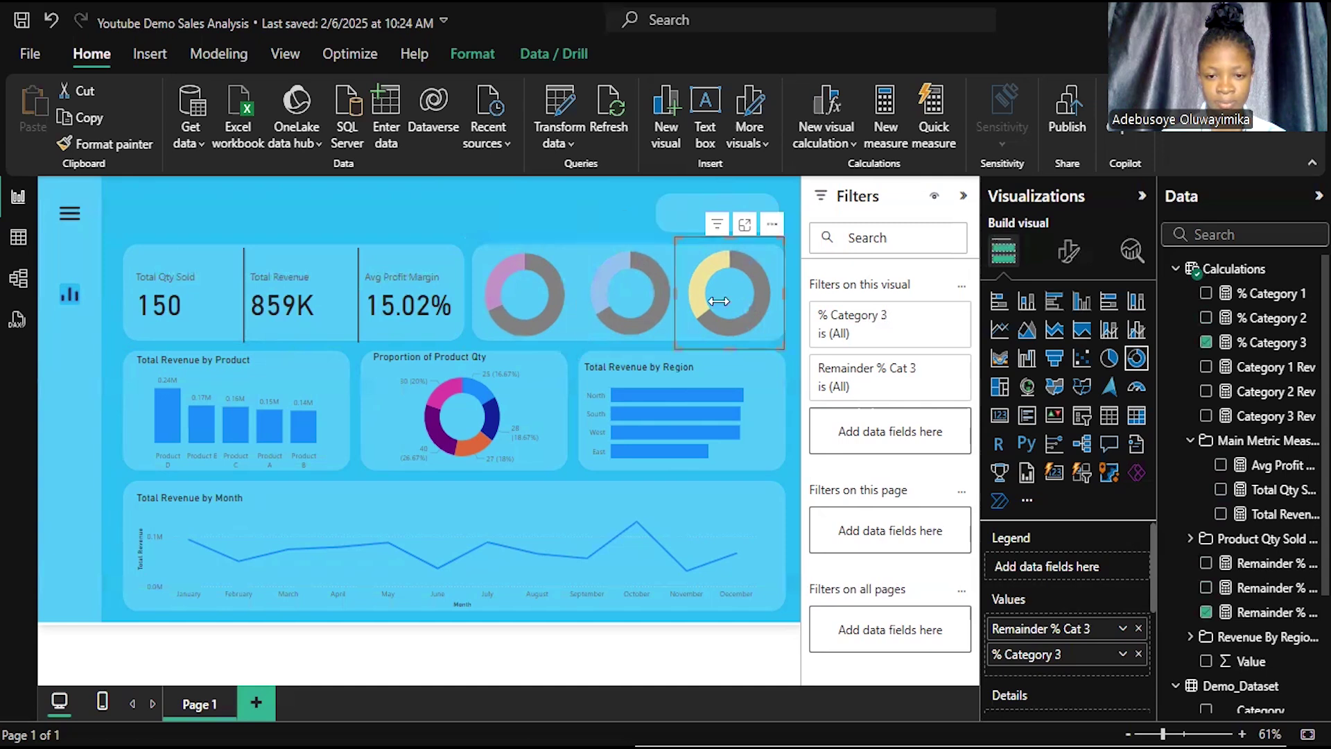
pyautogui.moveTo(677, 294); pyautogui.dragTo(679, 295)
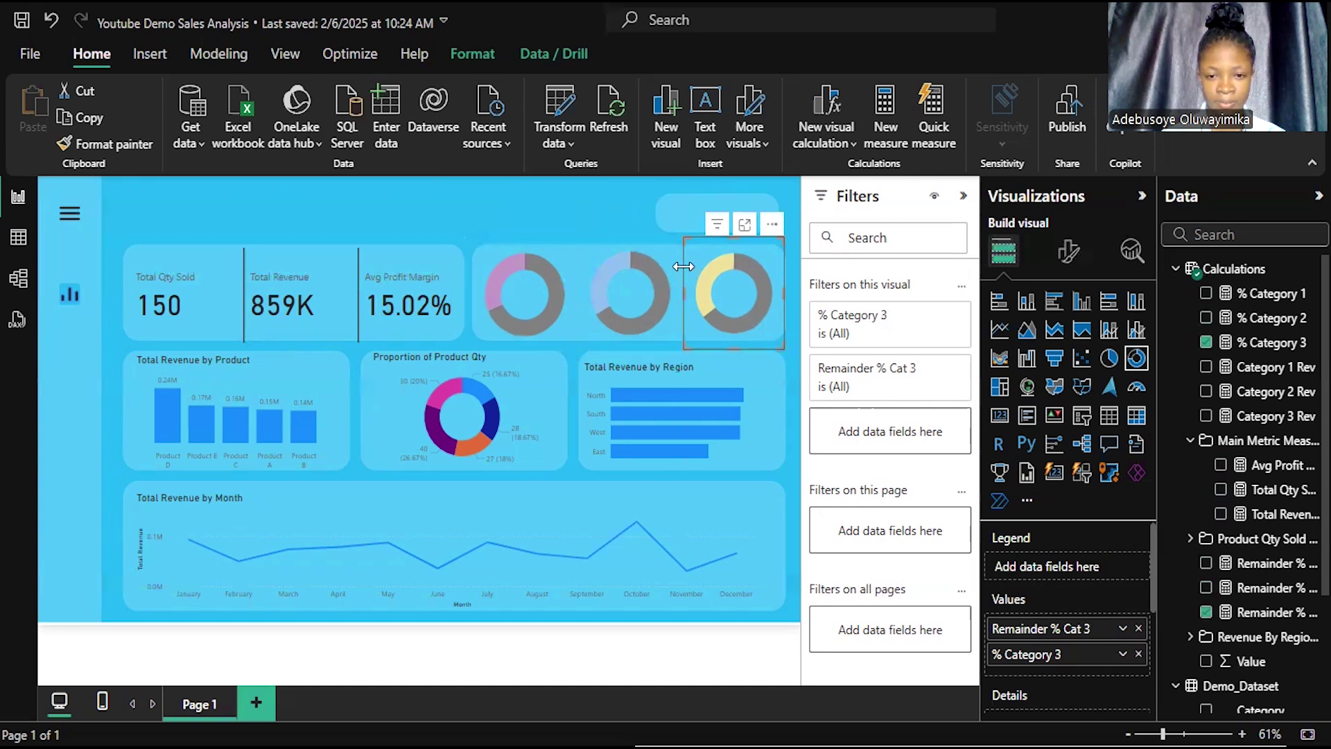
pyautogui.click(602, 207)
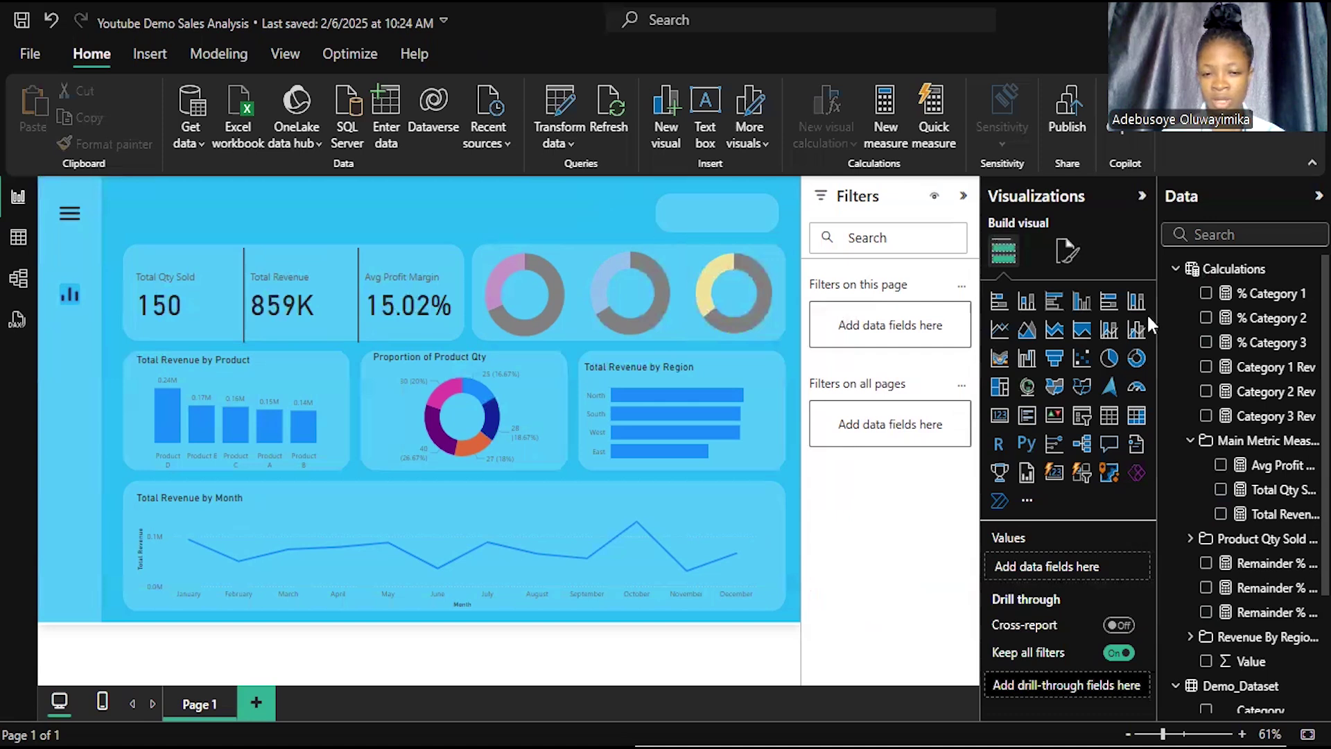
# Step: Add a card visual showing % Category 1 and turn off its category label
pyautogui.click(1206, 295)
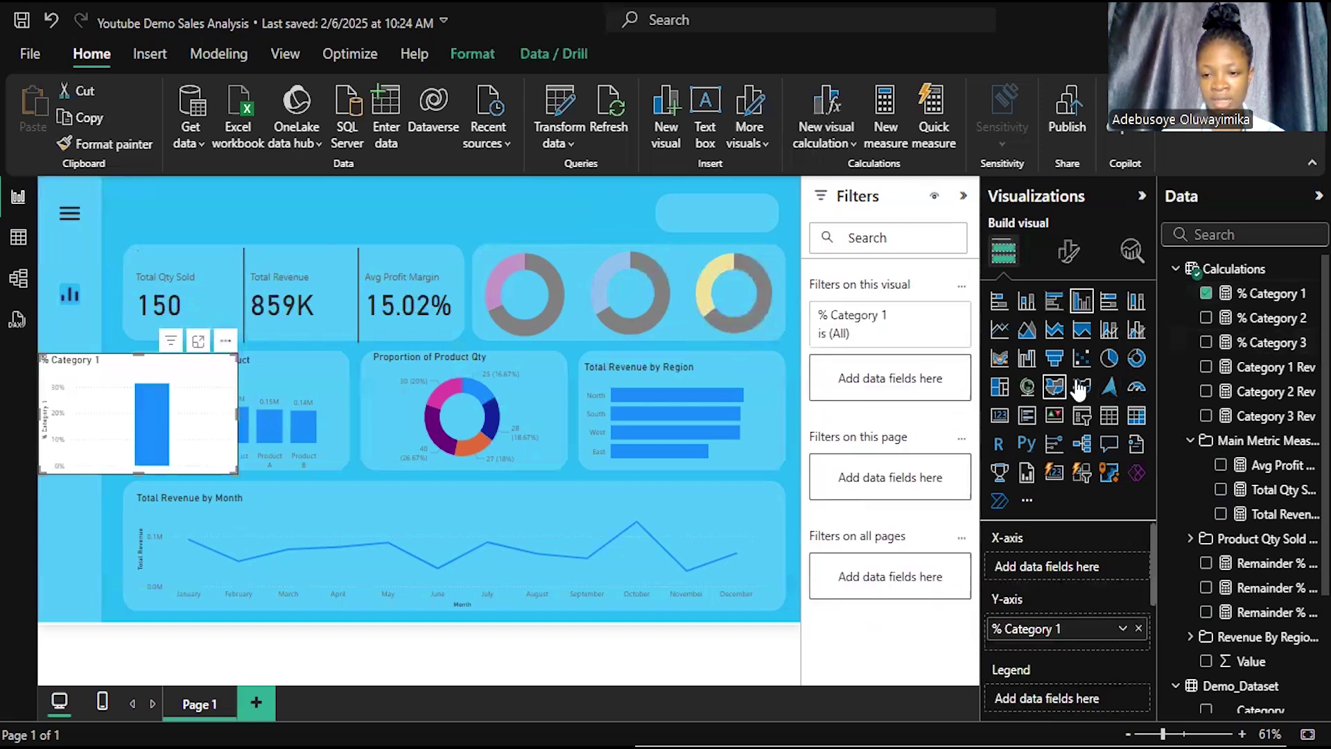
pyautogui.click(999, 415)
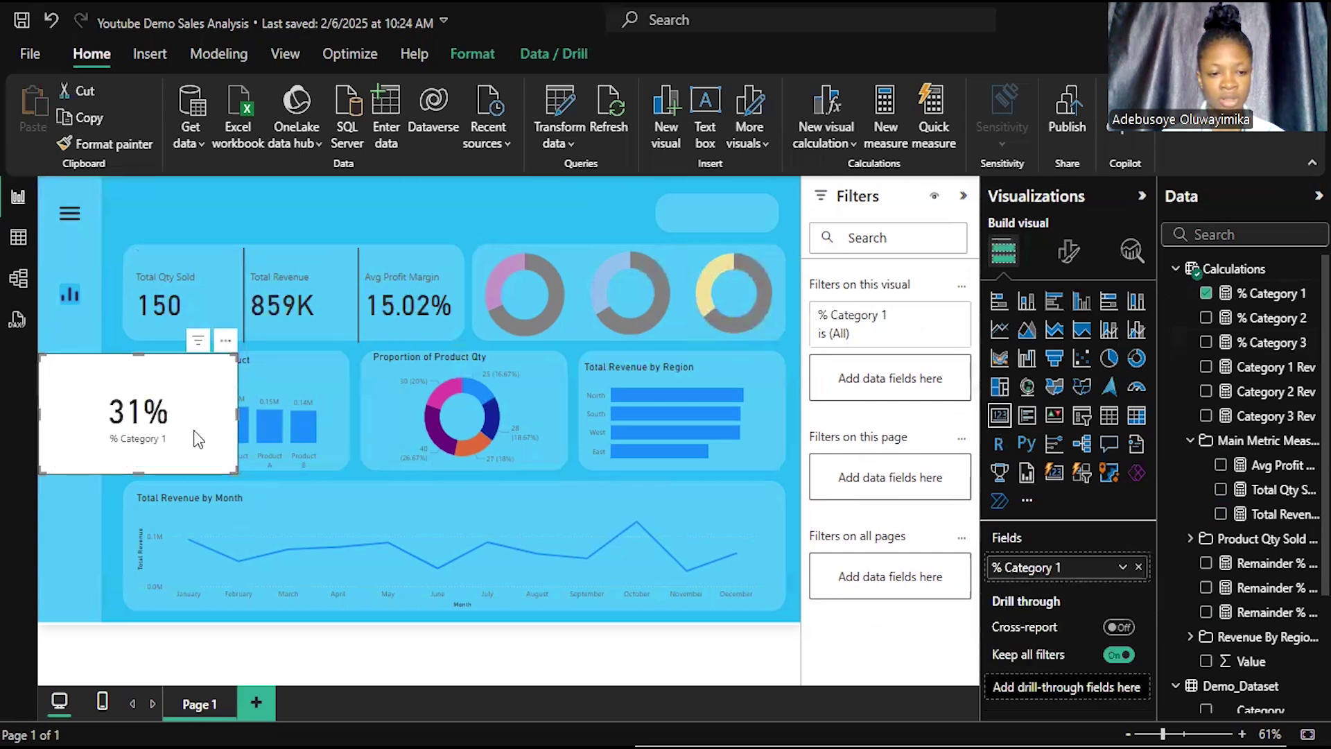
pyautogui.click(1072, 255)
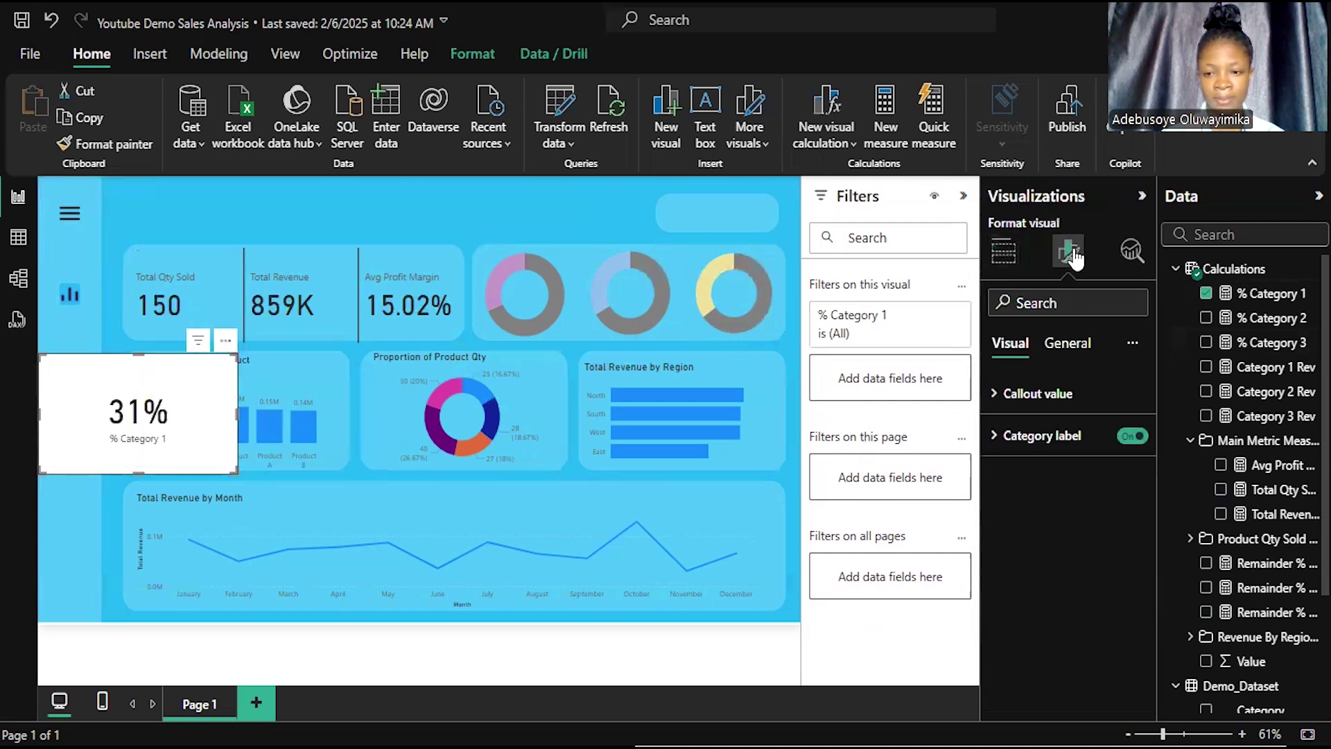
pyautogui.click(1068, 344)
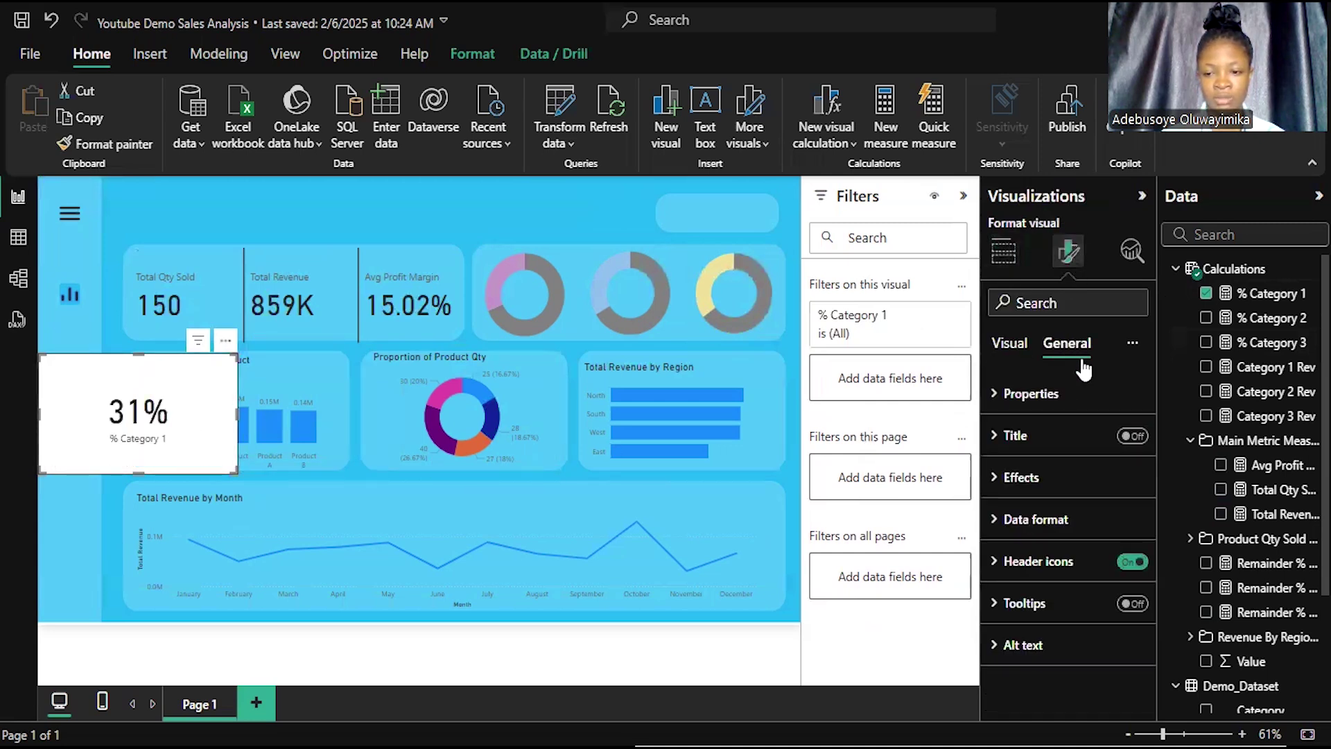
pyautogui.click(1011, 344)
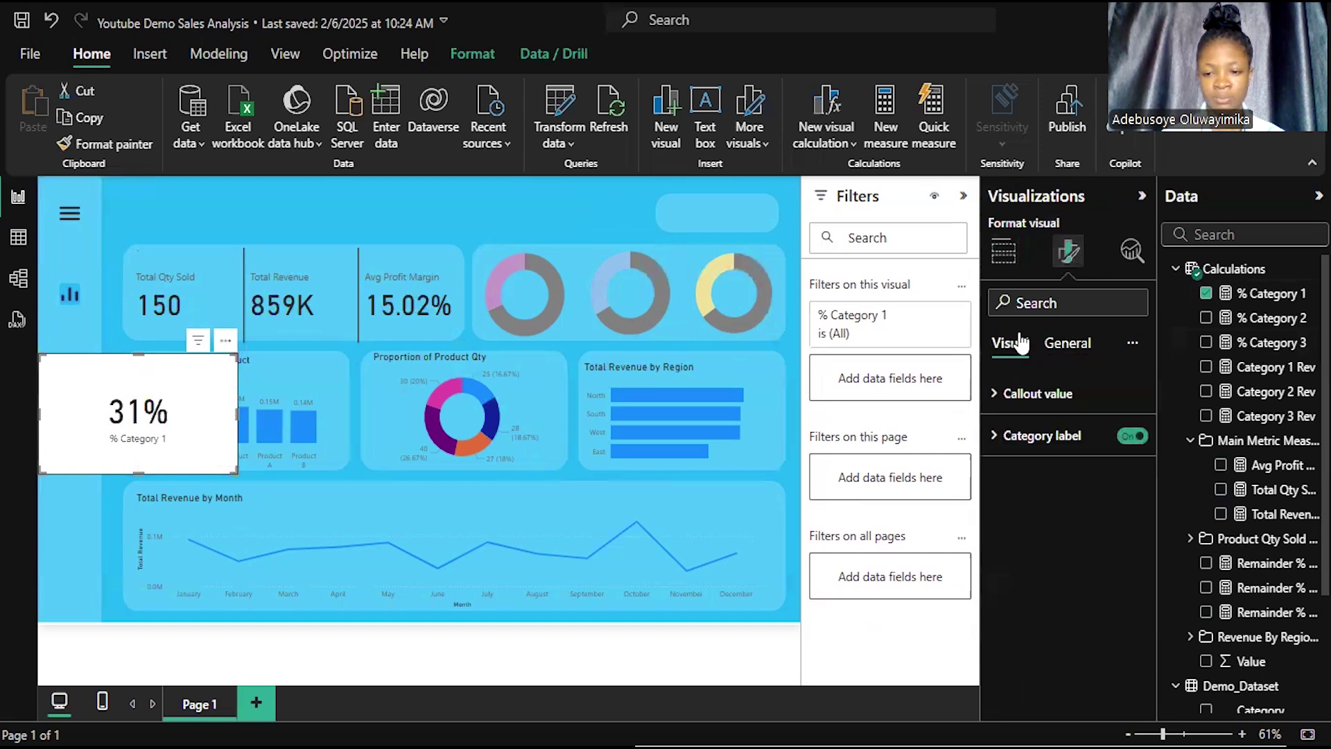
pyautogui.click(1135, 437)
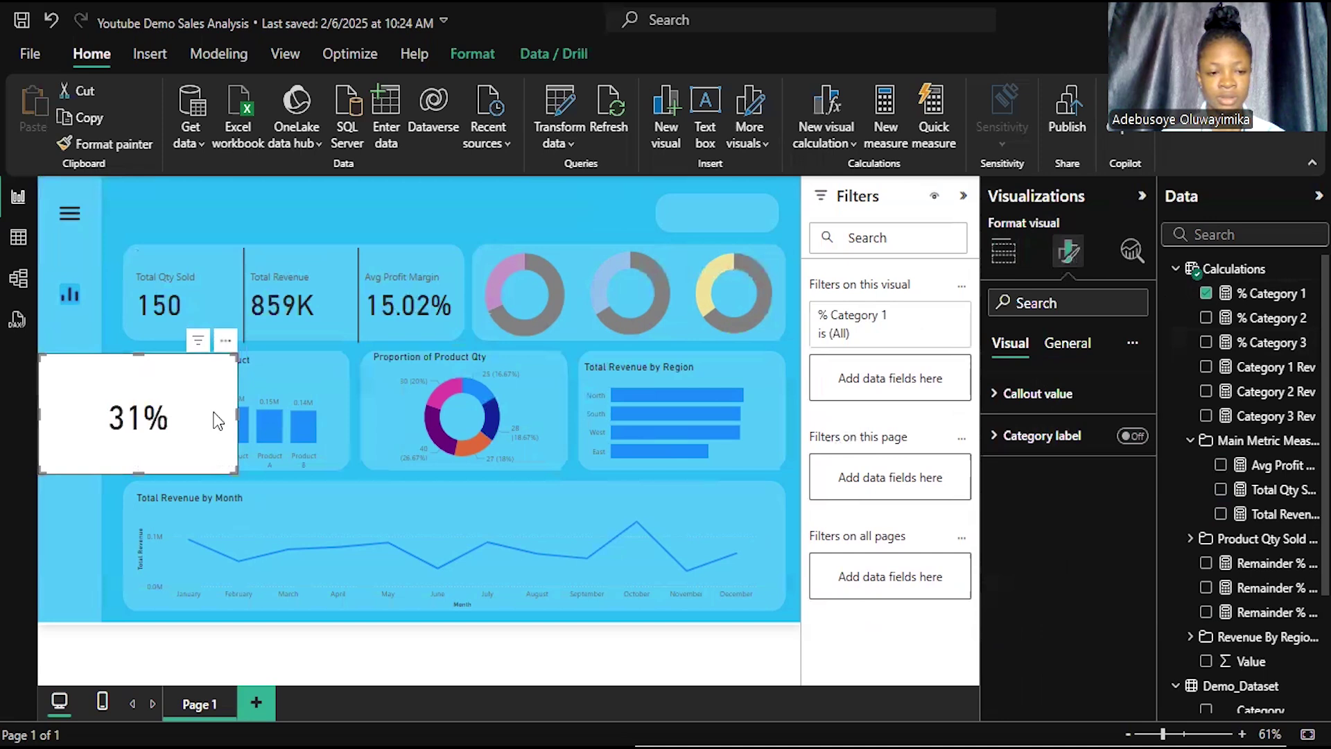
# Step: Turn off the % Category 1 card's background, and shrink and move the card over the % Category 1 donut
pyautogui.moveTo(233, 412); pyautogui.dragTo(458, 372)
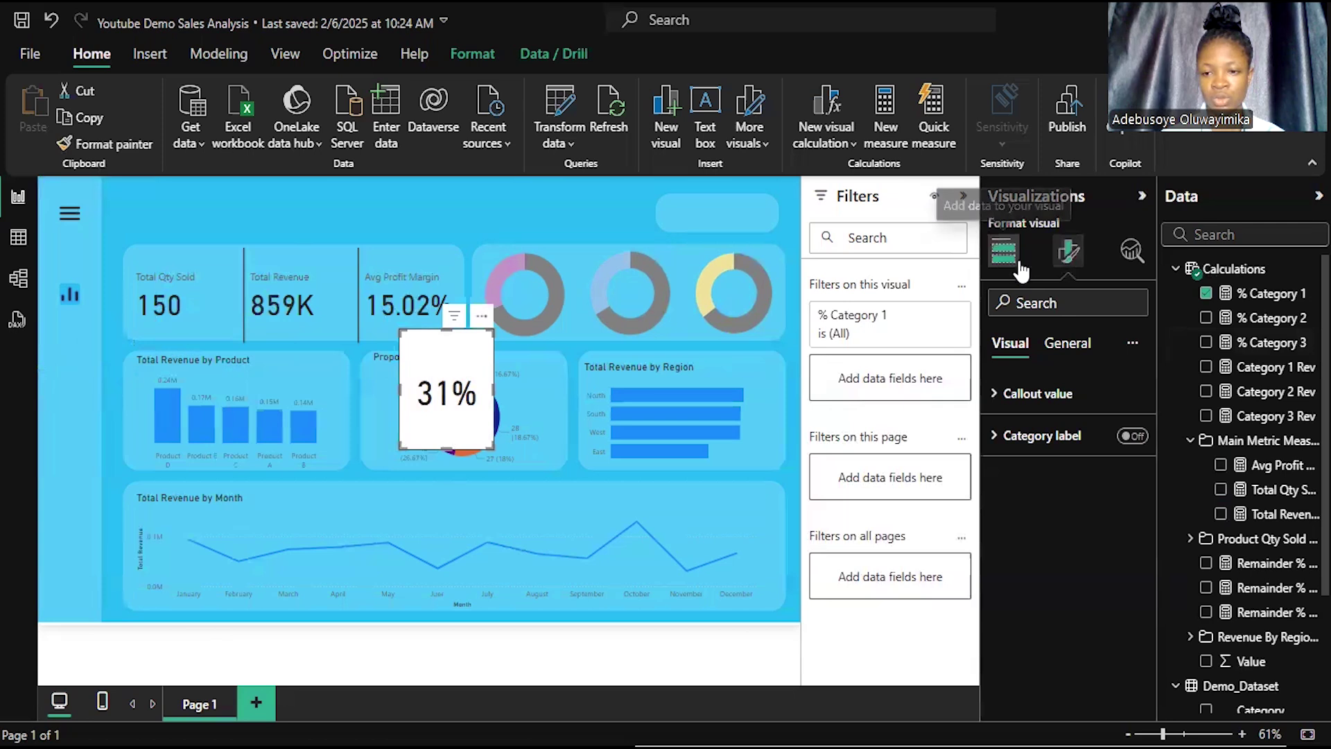
pyautogui.click(1072, 347)
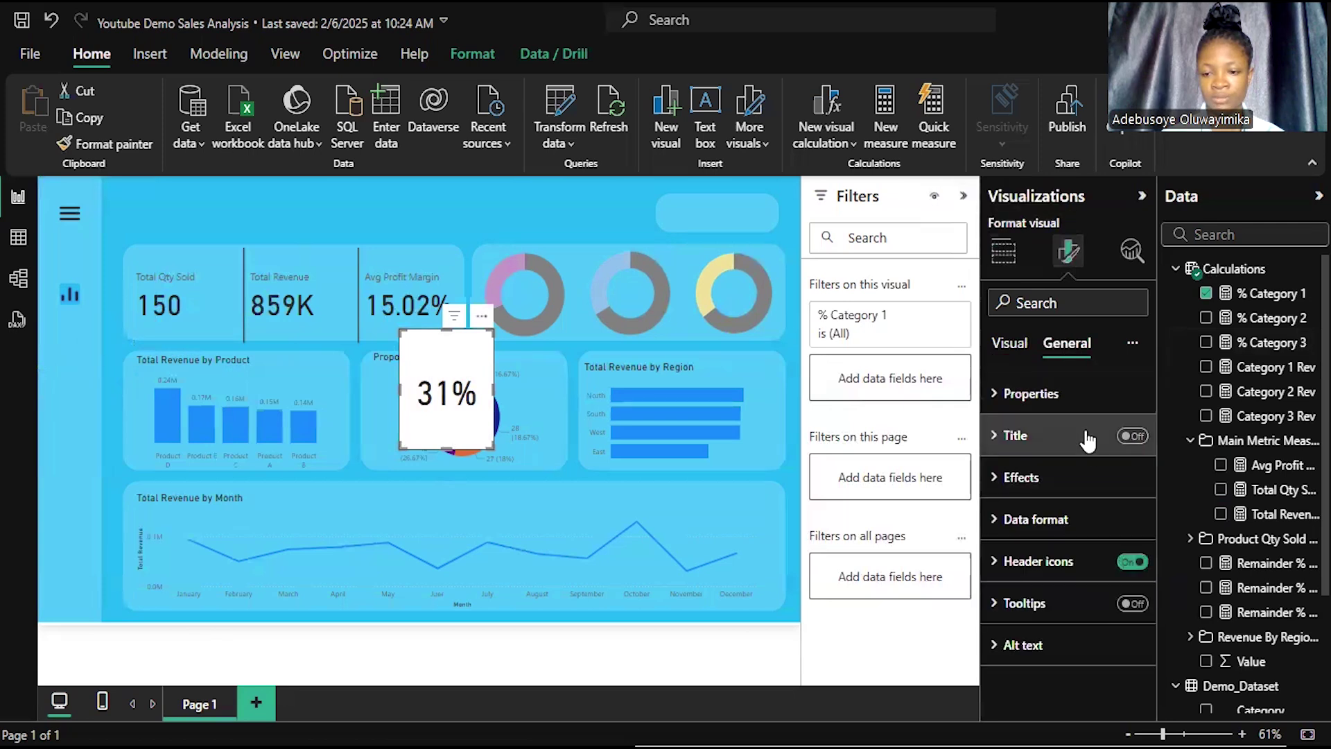
pyautogui.click(1090, 477)
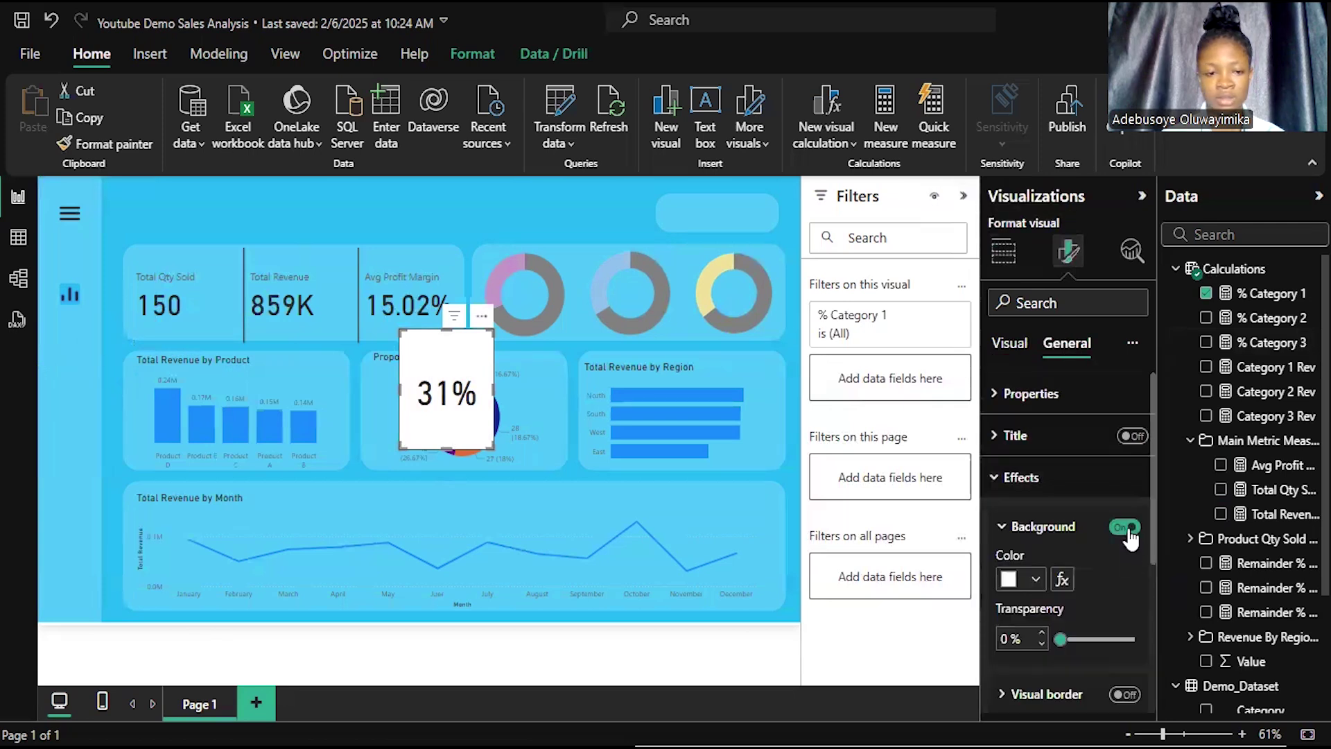
pyautogui.click(1125, 528)
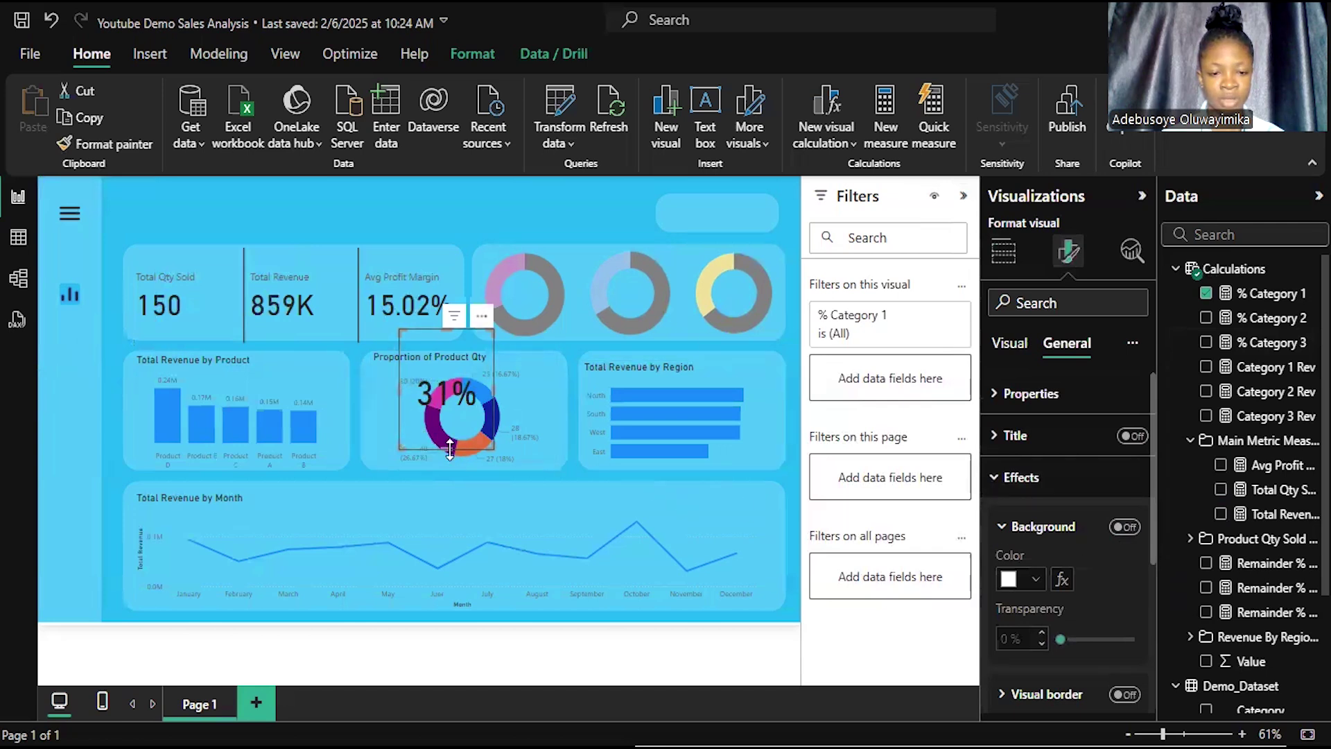
pyautogui.moveTo(455, 395); pyautogui.dragTo(525, 305)
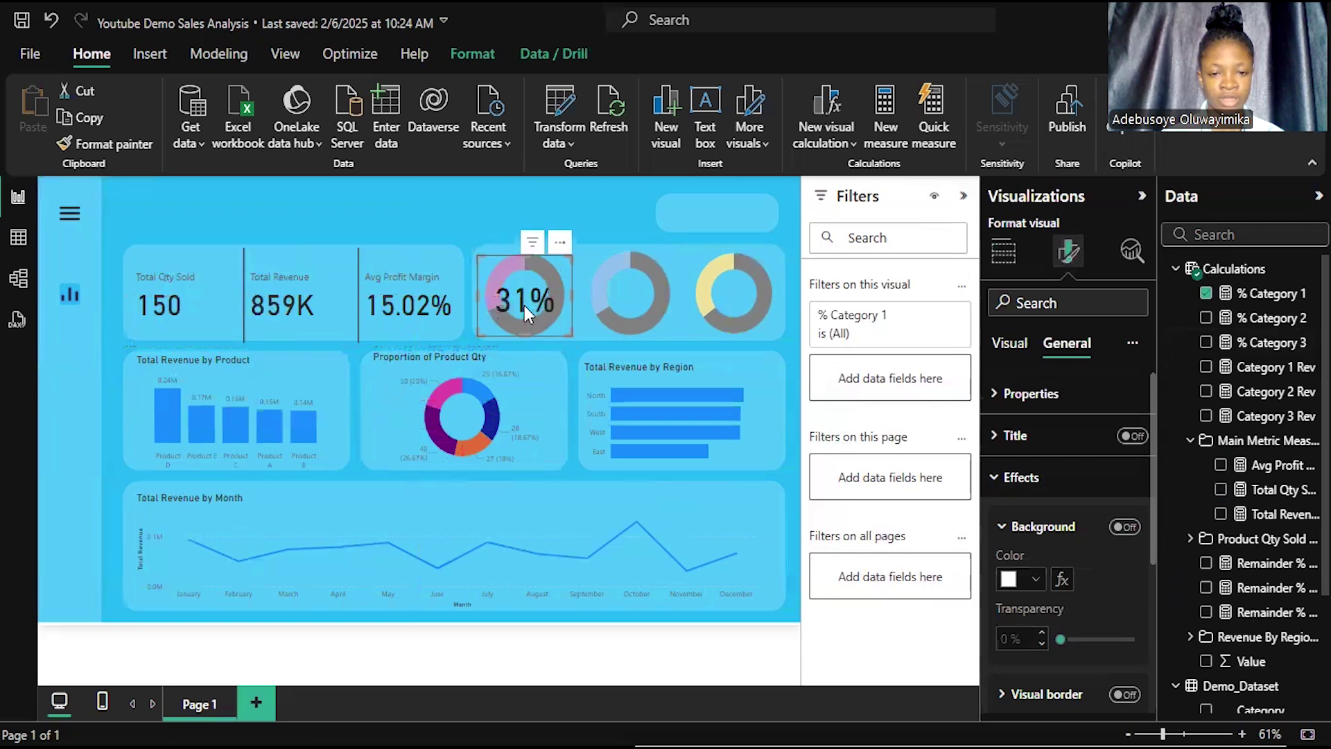
pyautogui.moveTo(479, 251); pyautogui.dragTo(489, 281)
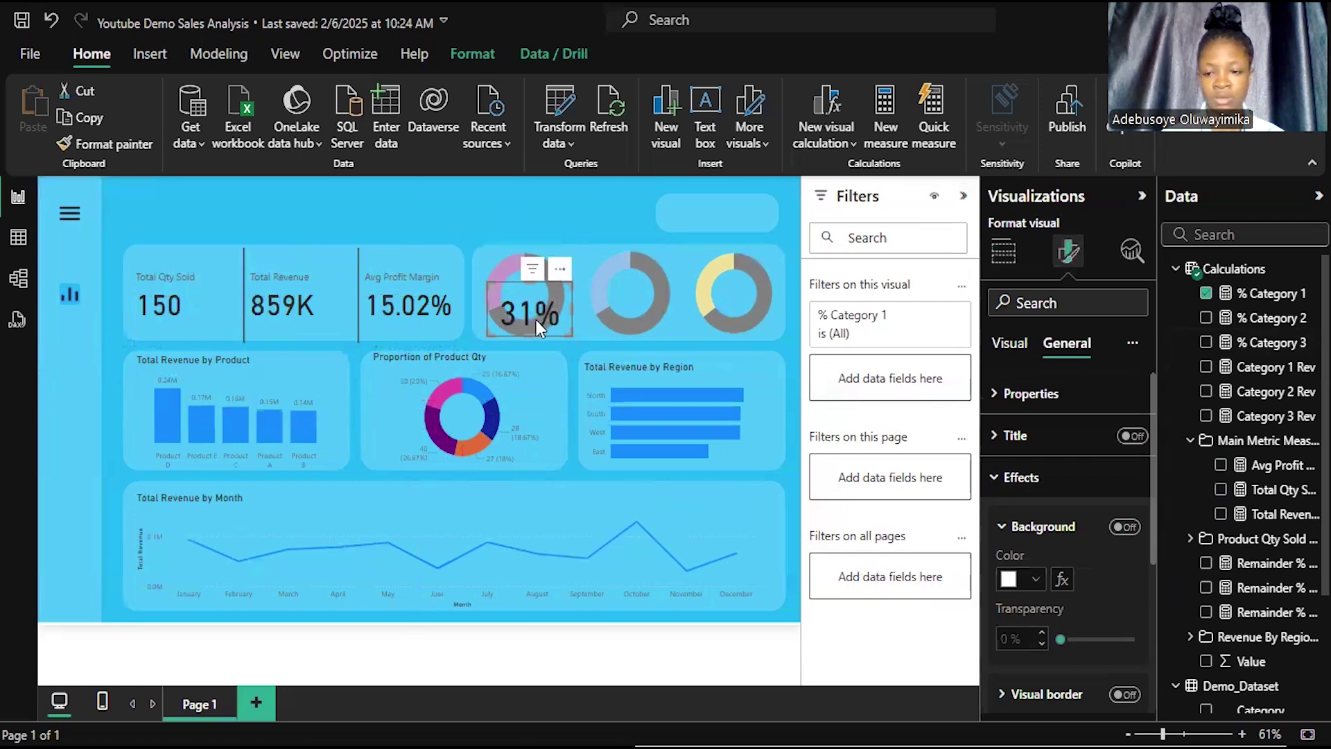
# Step: Set the % Category 1 card's callout value font size to 35 and center the card on its donut
pyautogui.click(1012, 349)
pyautogui.click(1068, 395)
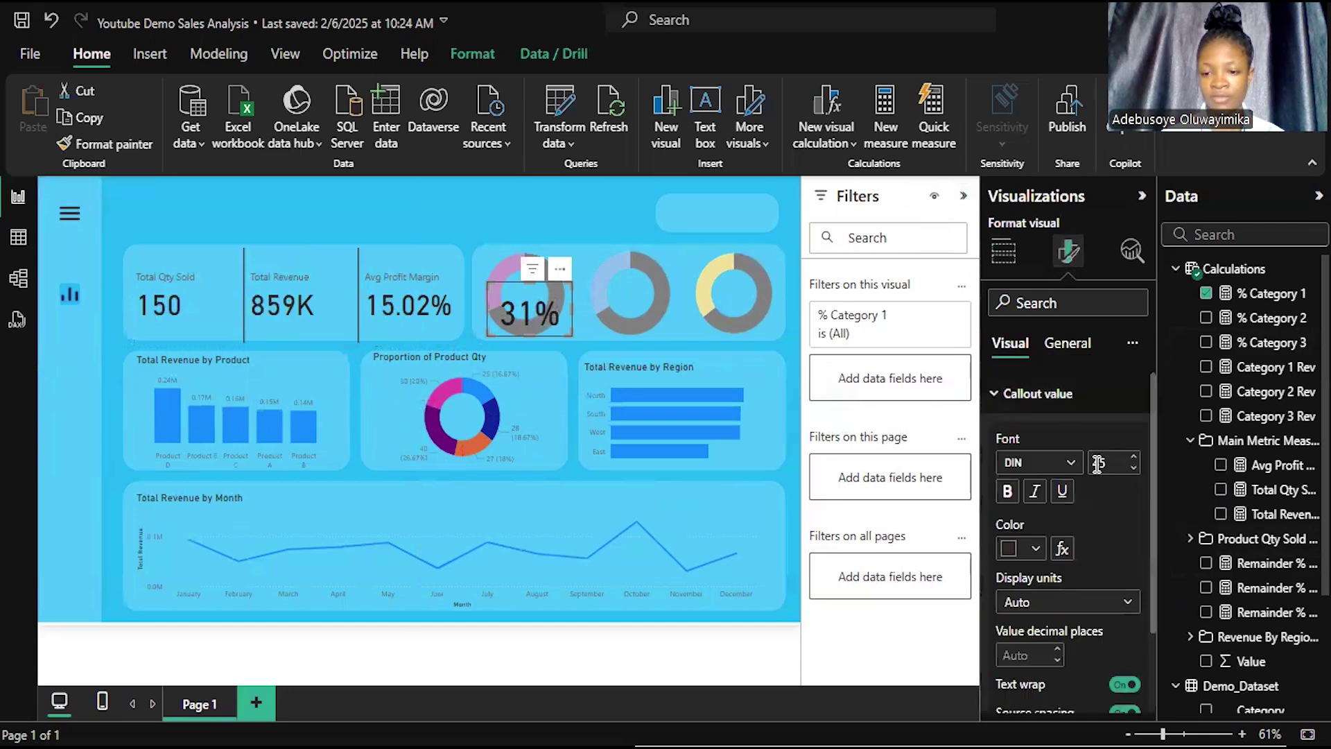
pyautogui.doubleClick(1110, 464)
pyautogui.write('35')
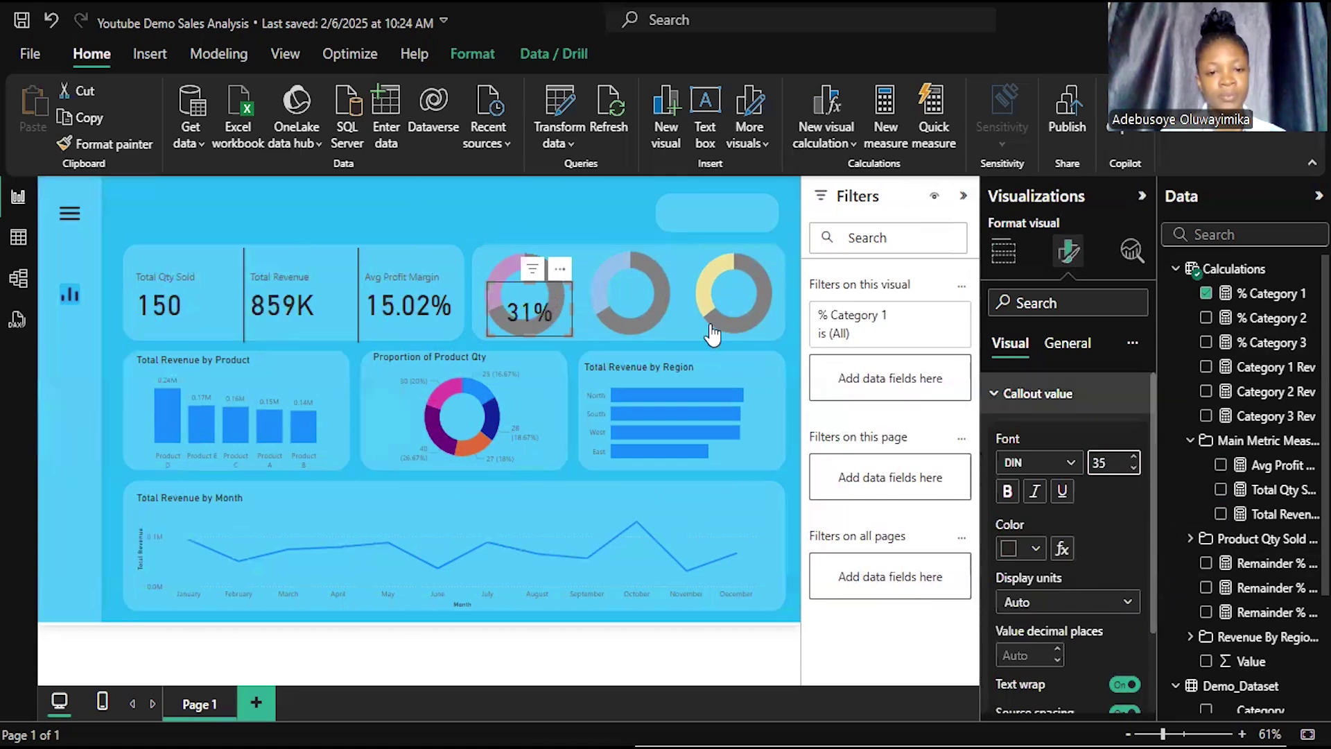
pyautogui.moveTo(540, 314); pyautogui.dragTo(535, 300)
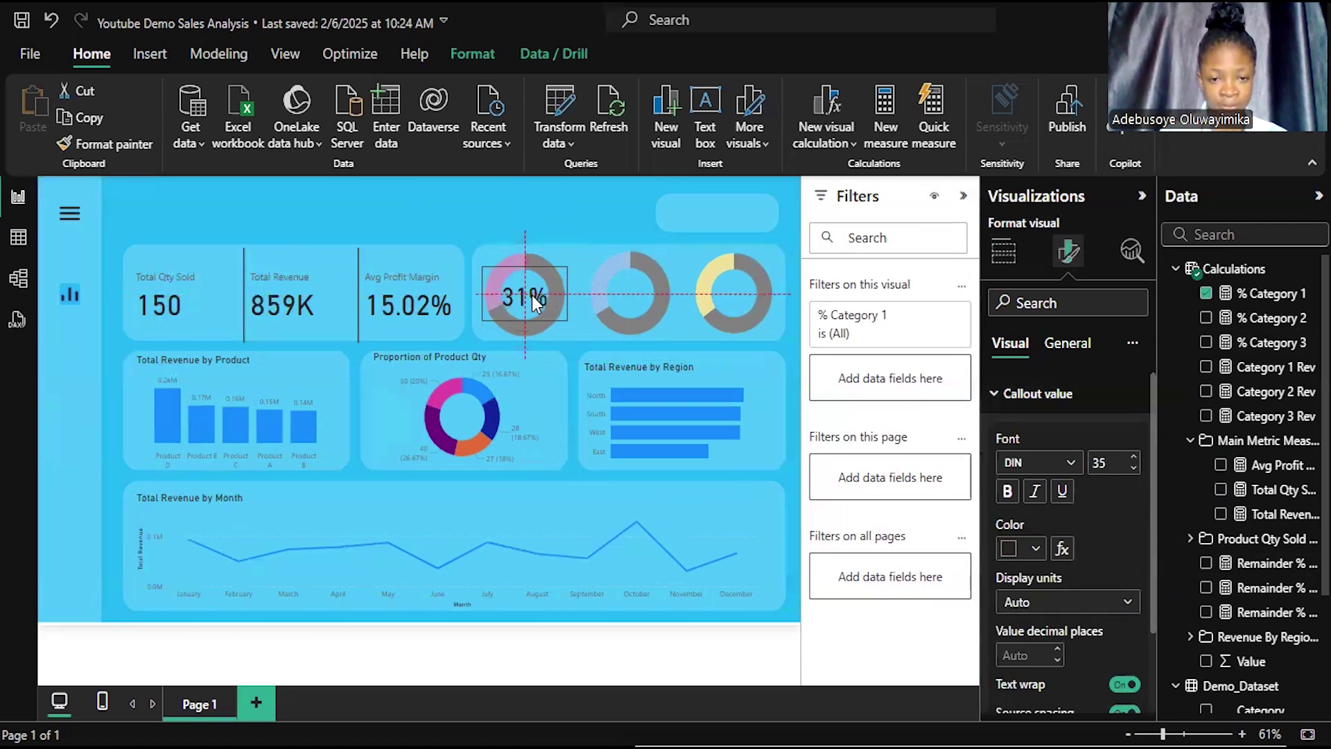
# Step: Set the % Category 1 card's callout value font size to 30, check its centering and deselect it
pyautogui.doubleClick(1110, 461)
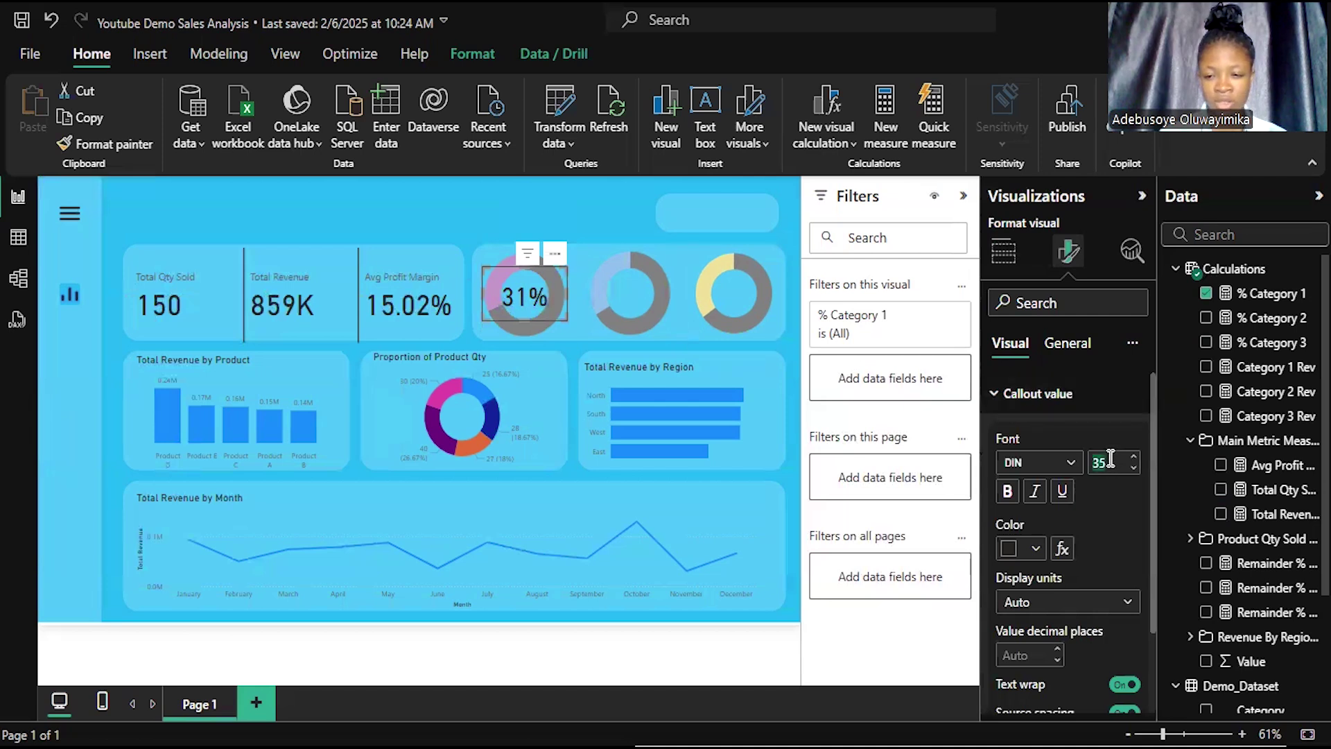
pyautogui.write('0')
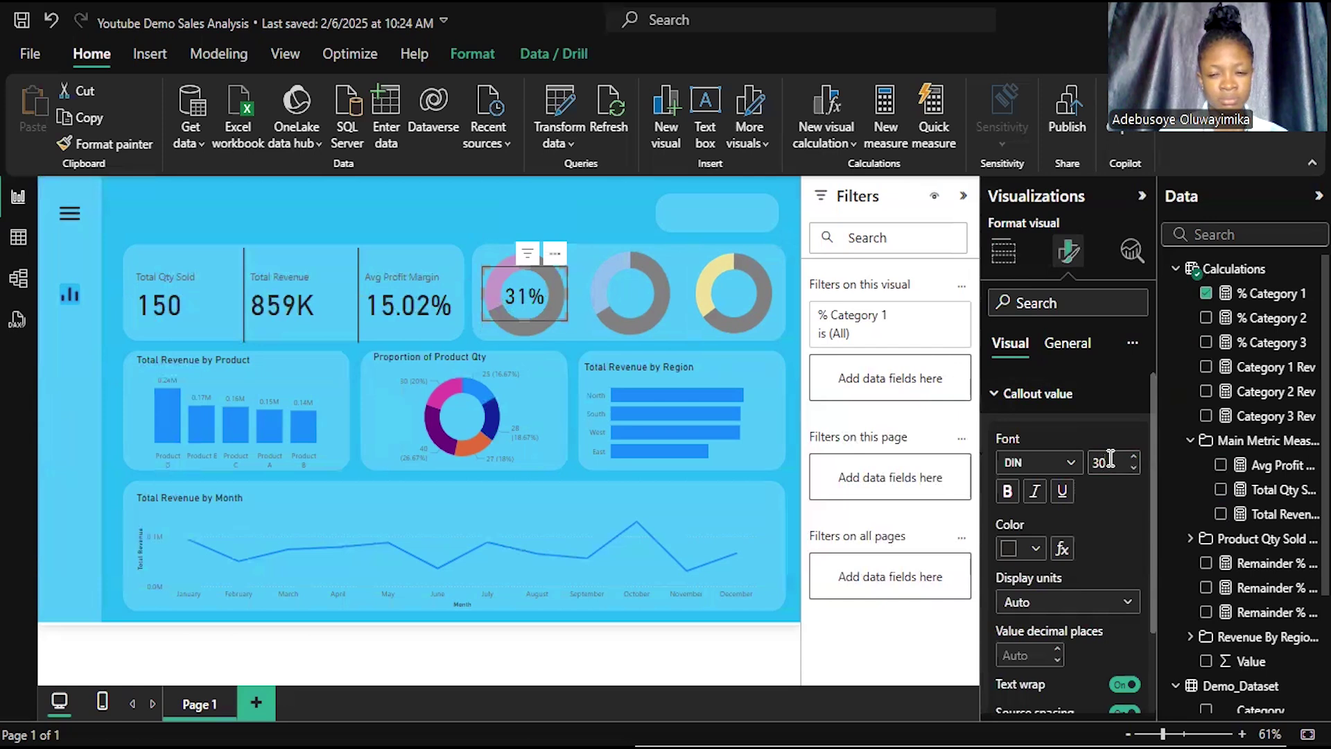
pyautogui.click(532, 299)
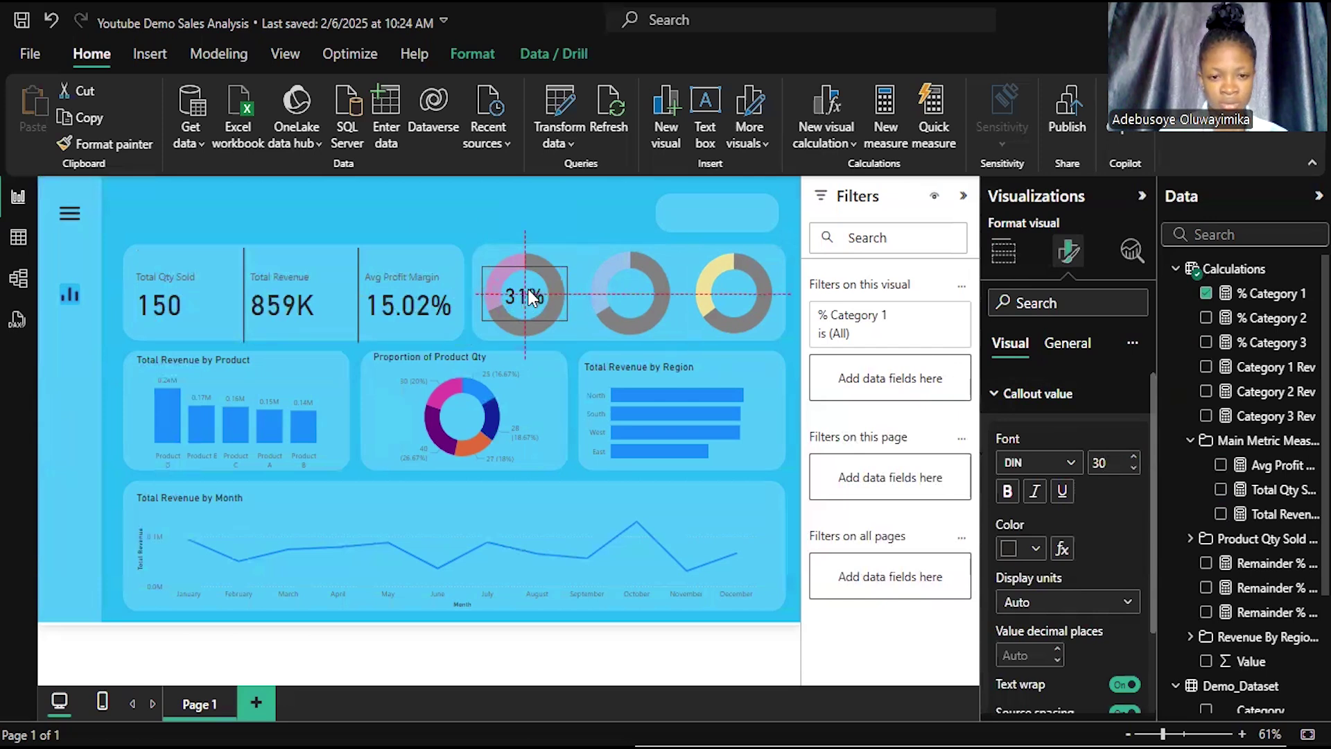
pyautogui.click(564, 209)
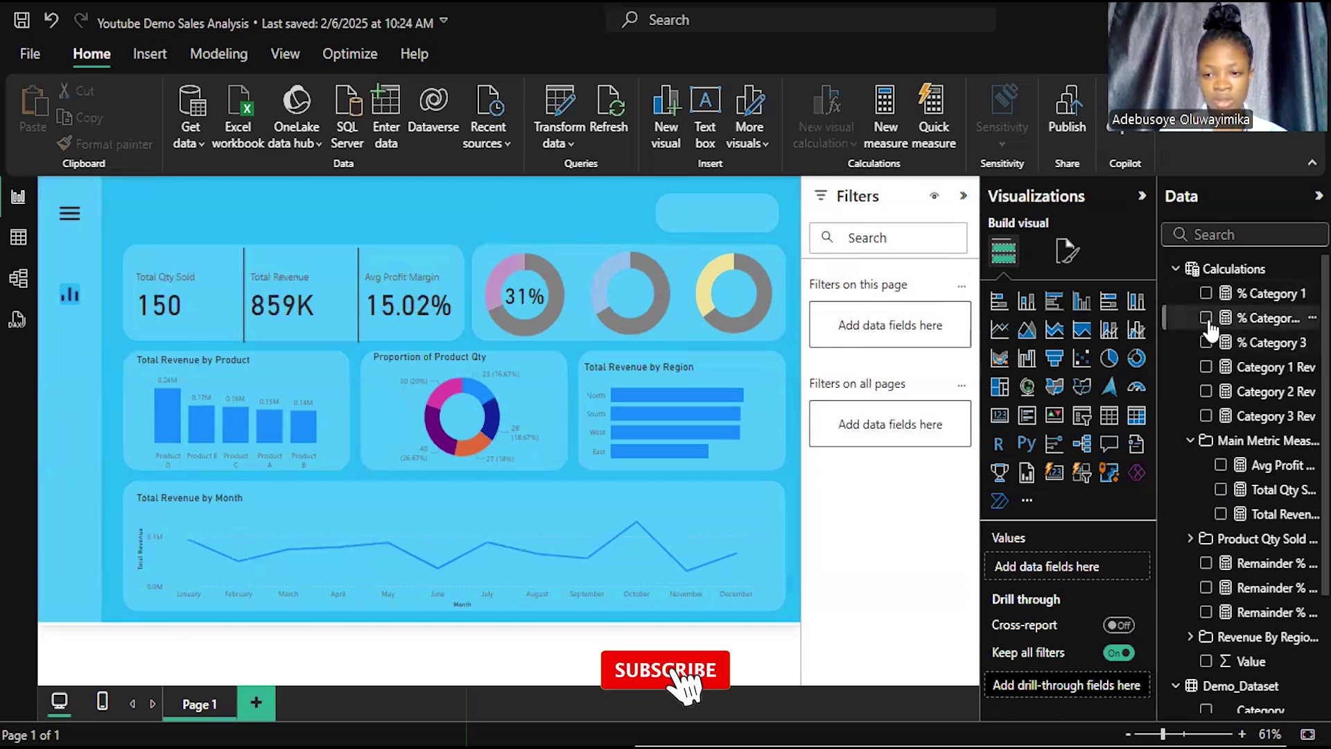
# Step: Add a % Category 2 card with formatting copied from the % Category 1 card and fit it inside the % Category 2 donut
pyautogui.click(1207, 317)
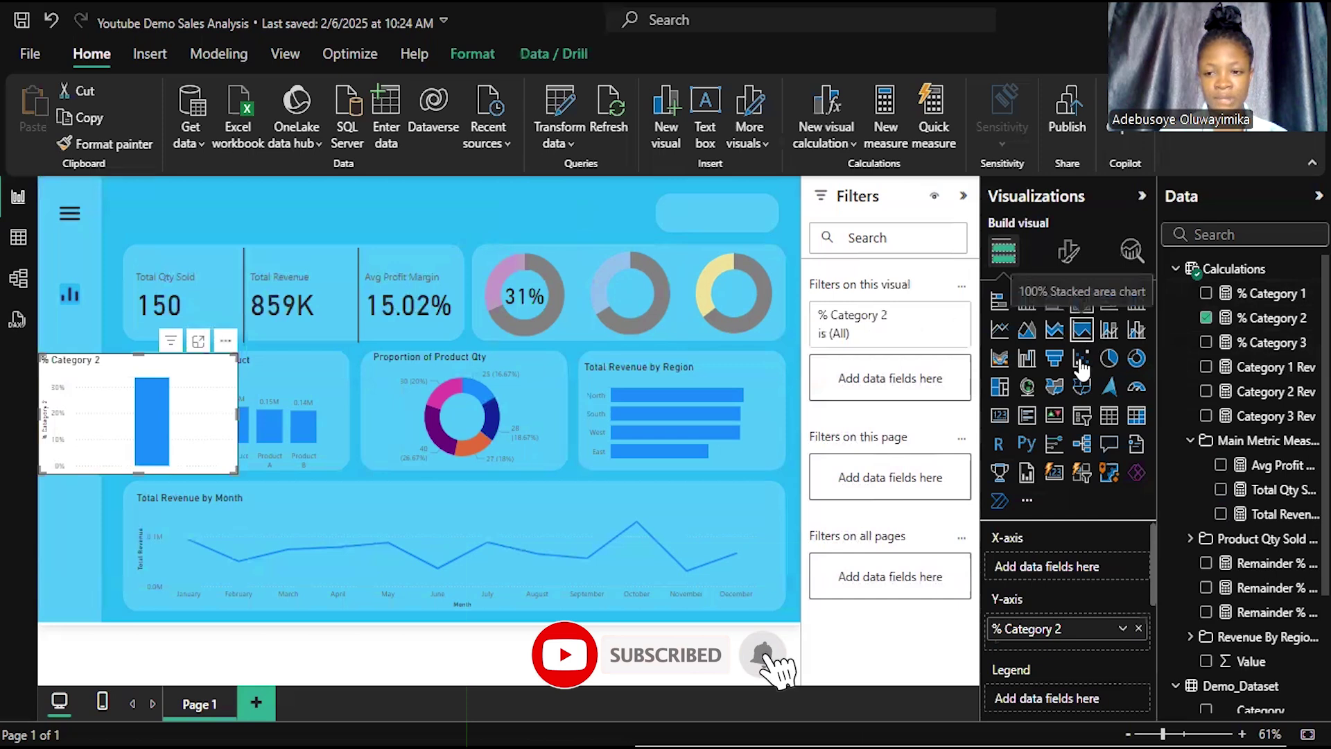
pyautogui.click(1001, 414)
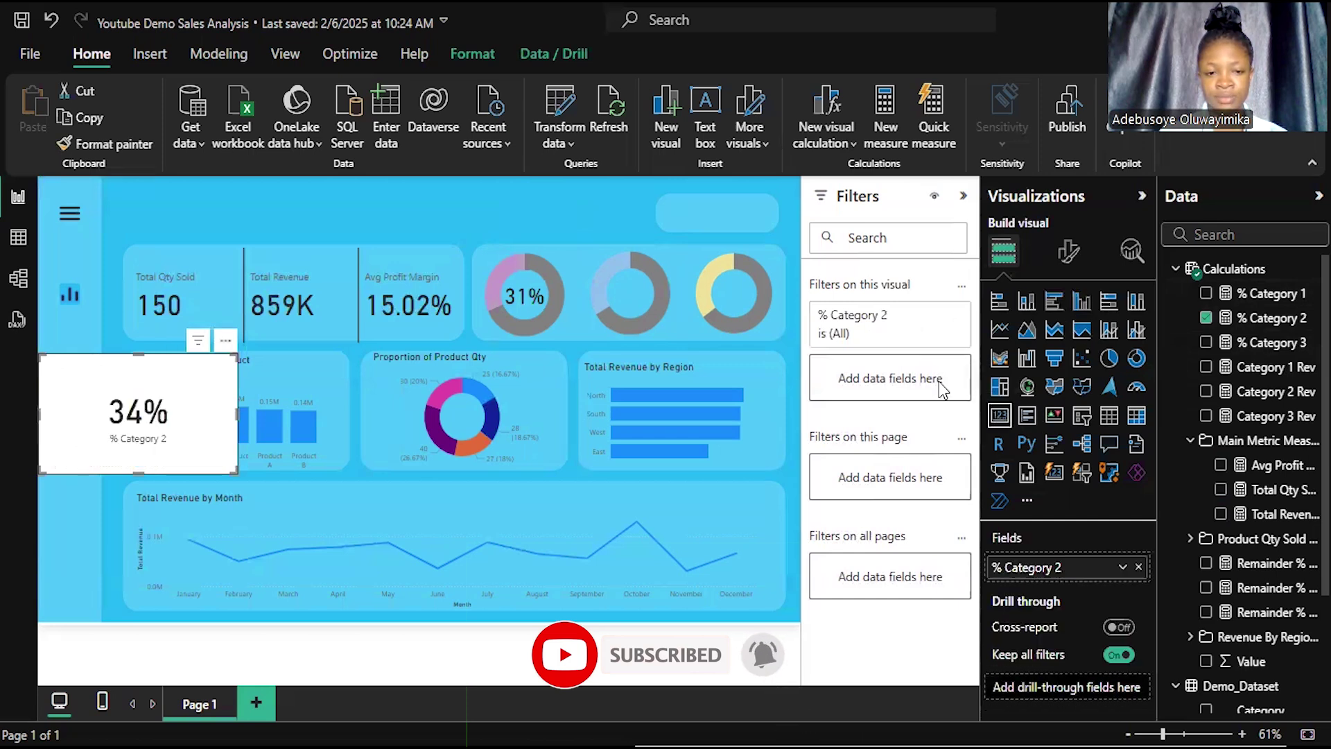
pyautogui.click(526, 302)
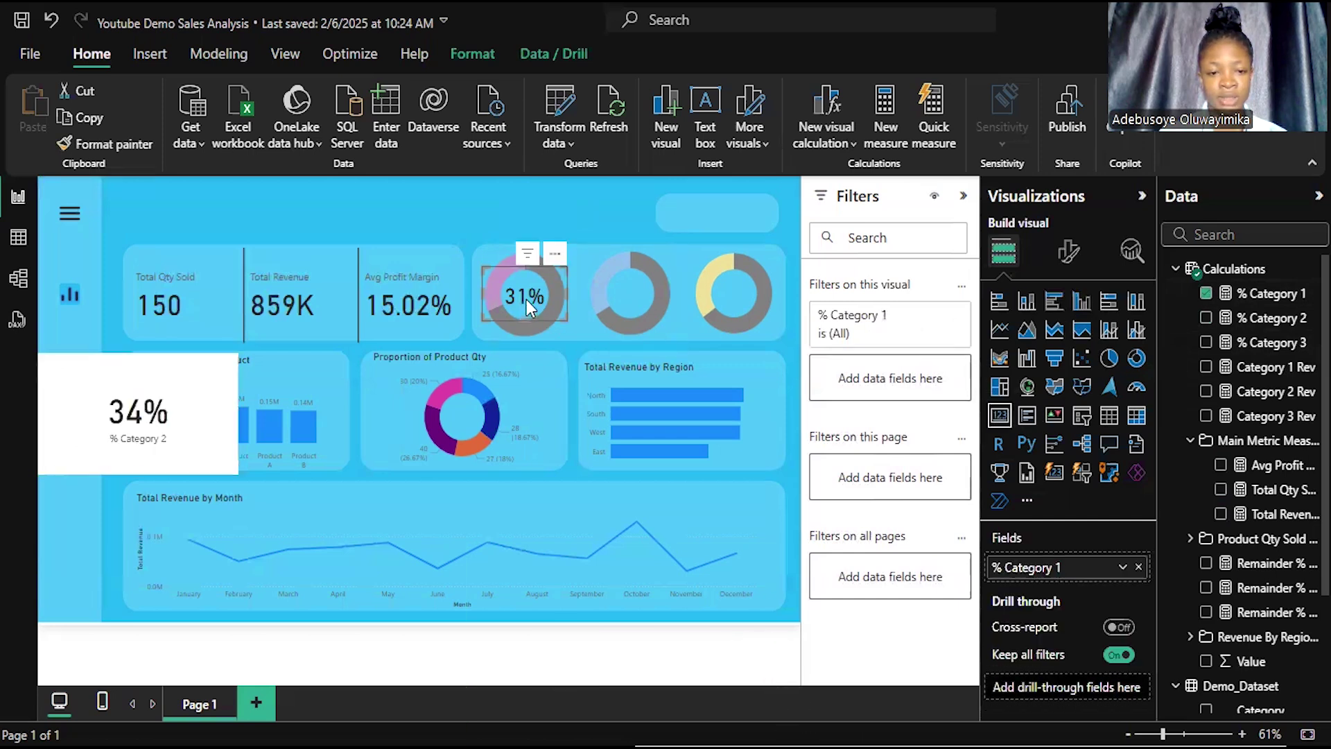
pyautogui.click(136, 143)
pyautogui.click(175, 382)
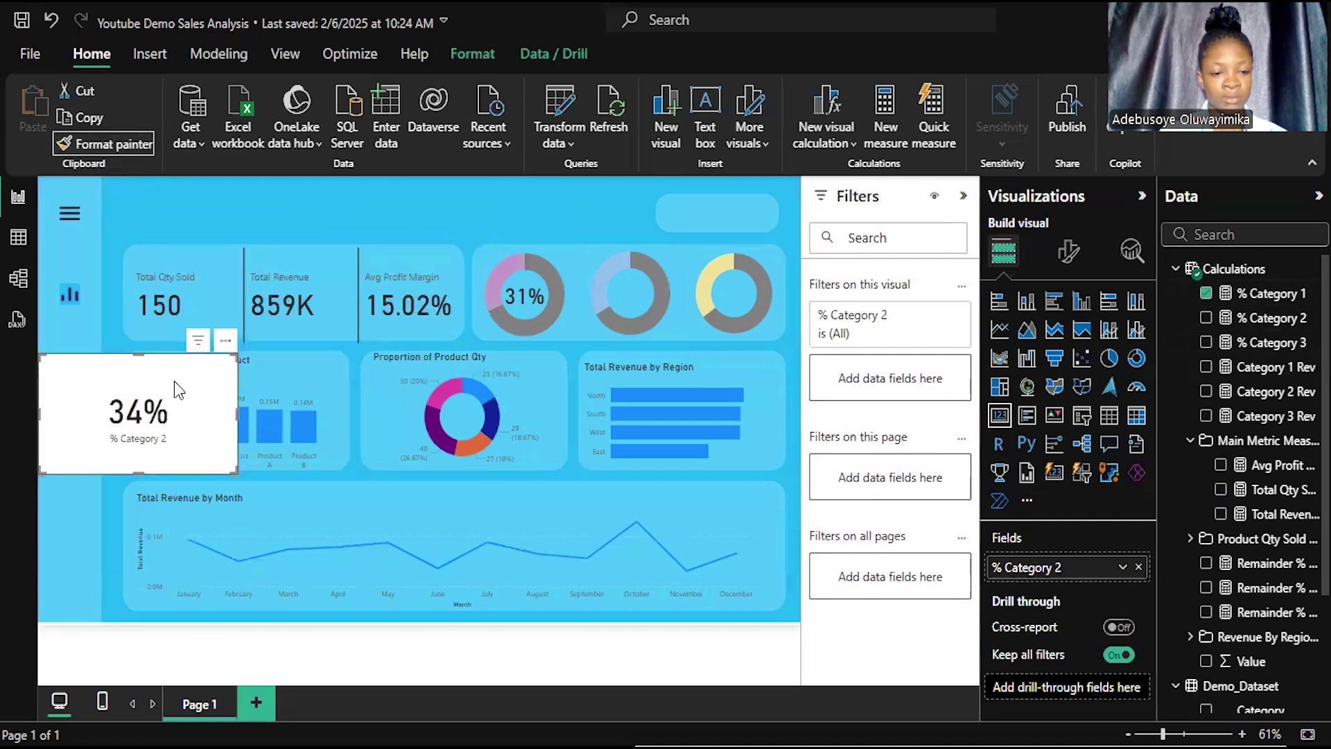
pyautogui.moveTo(234, 470); pyautogui.dragTo(643, 283)
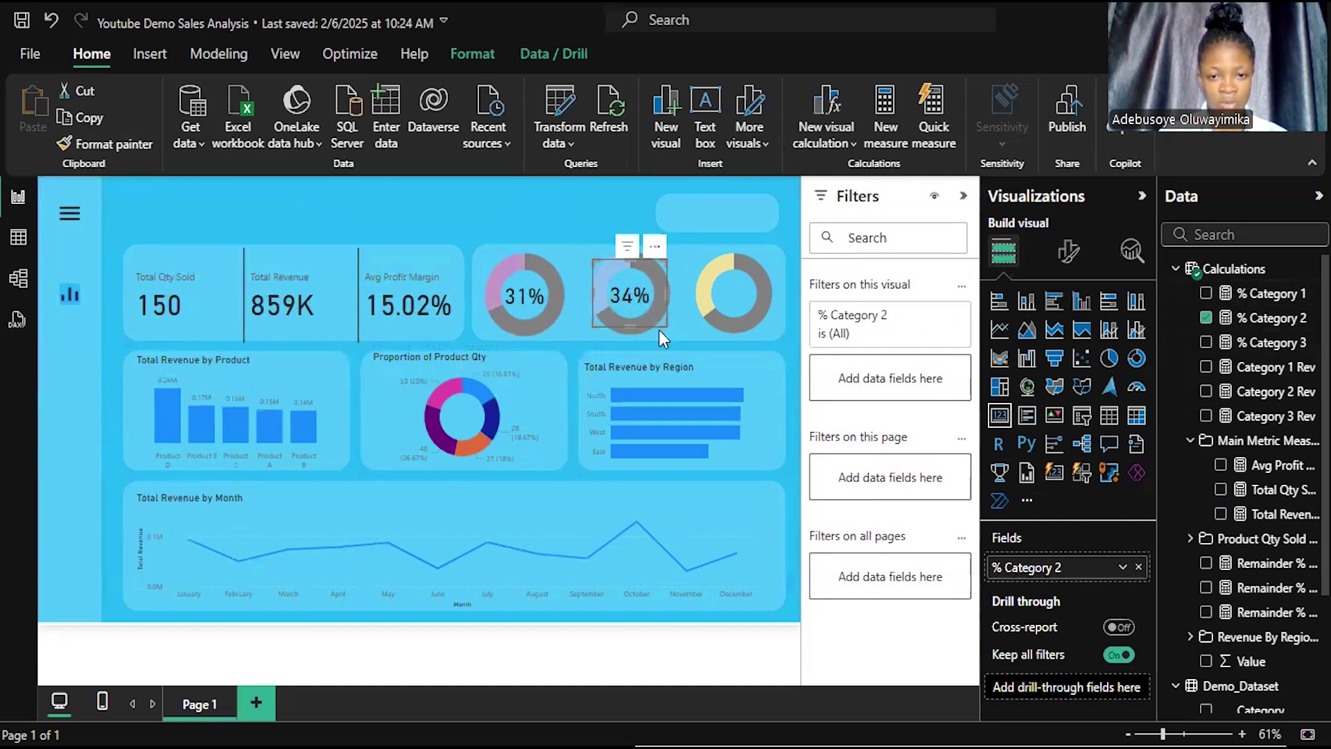
pyautogui.click(785, 351)
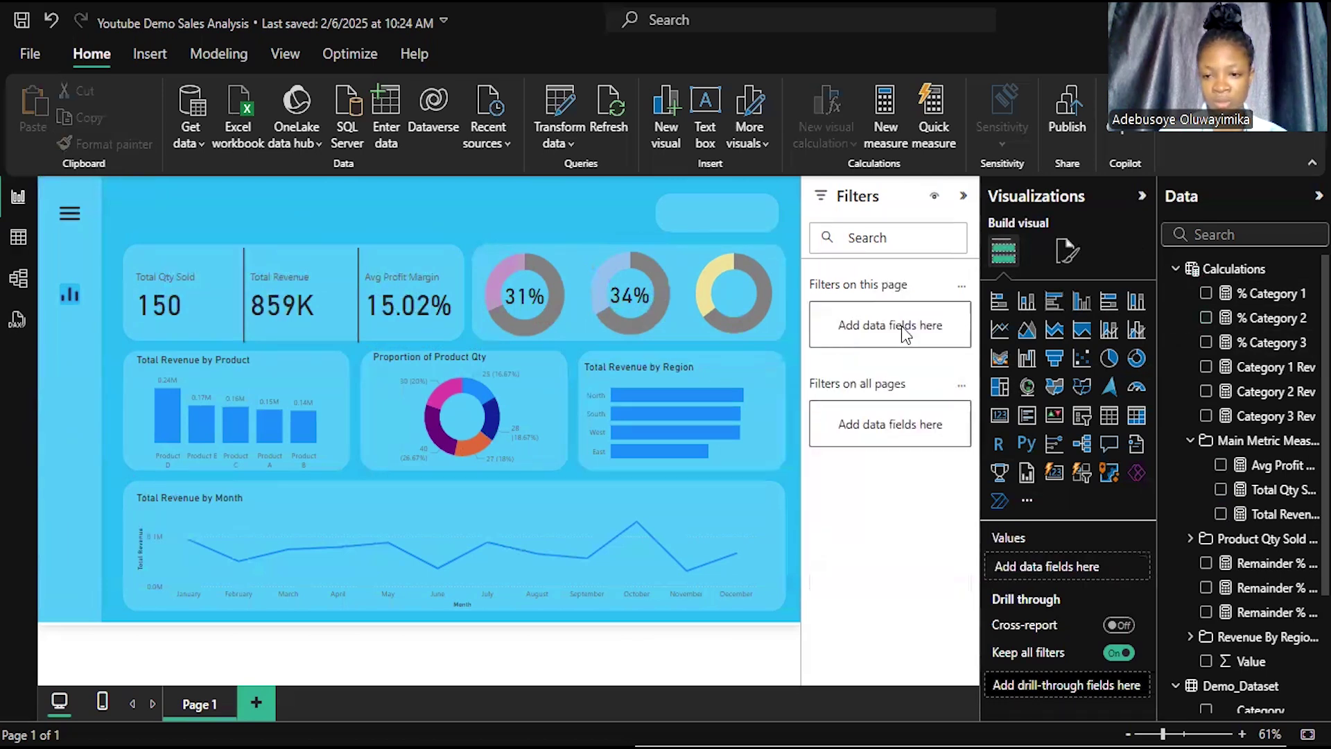
# Step: Add a % Category 3 card with formatting copied from the % Category 2 card and fit it inside the % Category 3 donut
pyautogui.click(1206, 343)
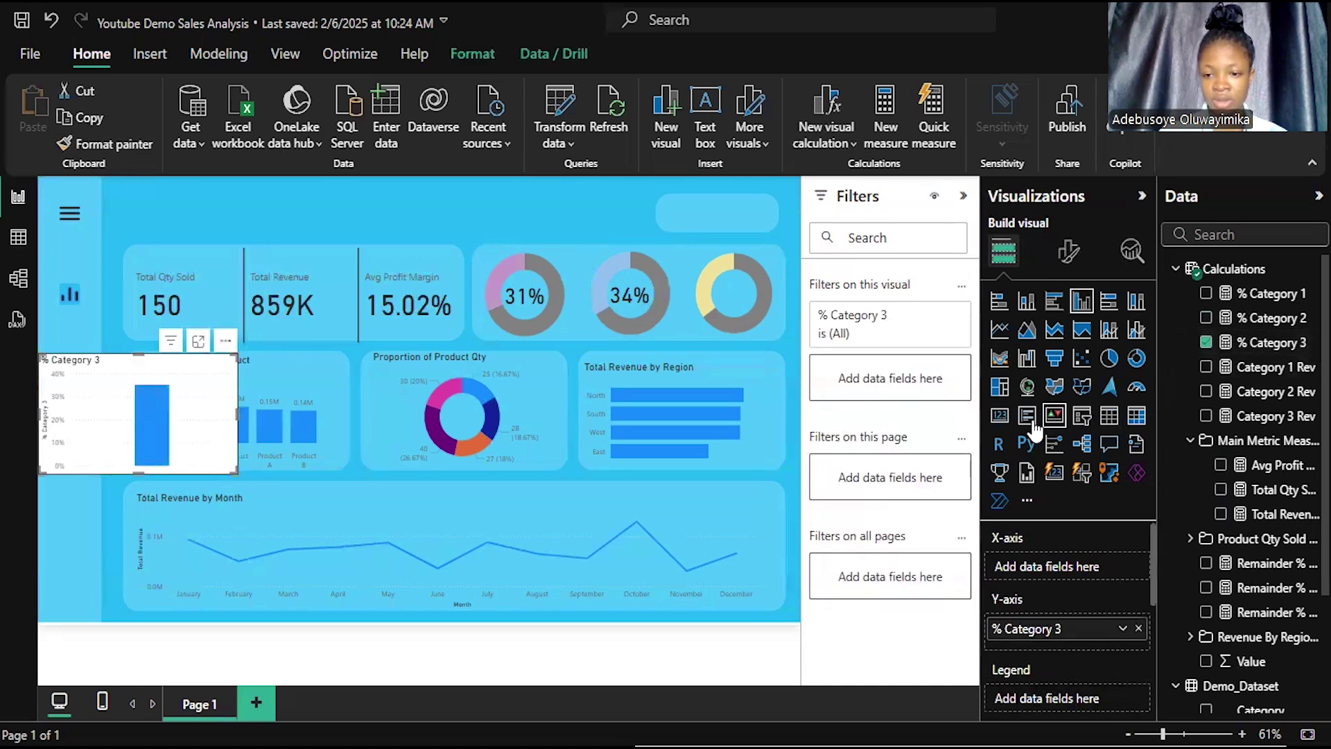
pyautogui.click(1006, 416)
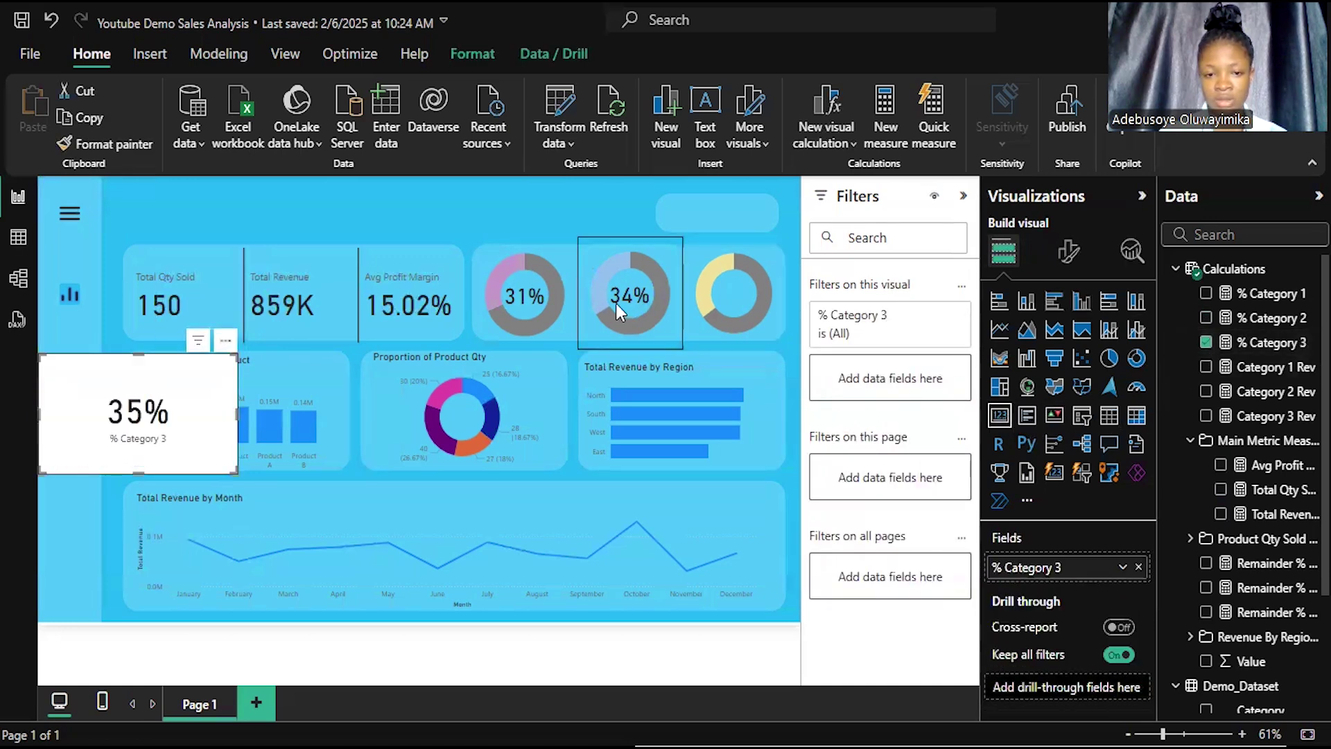
pyautogui.click(620, 297)
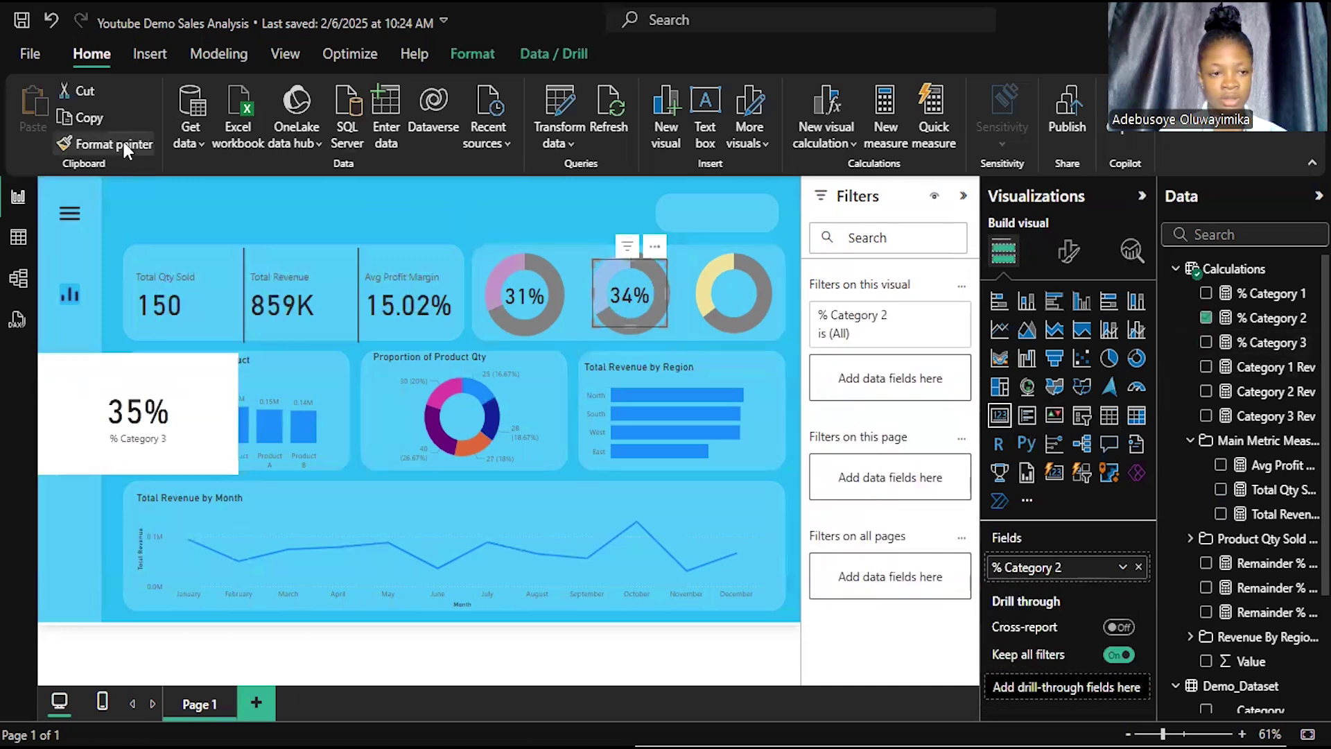
pyautogui.click(104, 144)
pyautogui.click(196, 385)
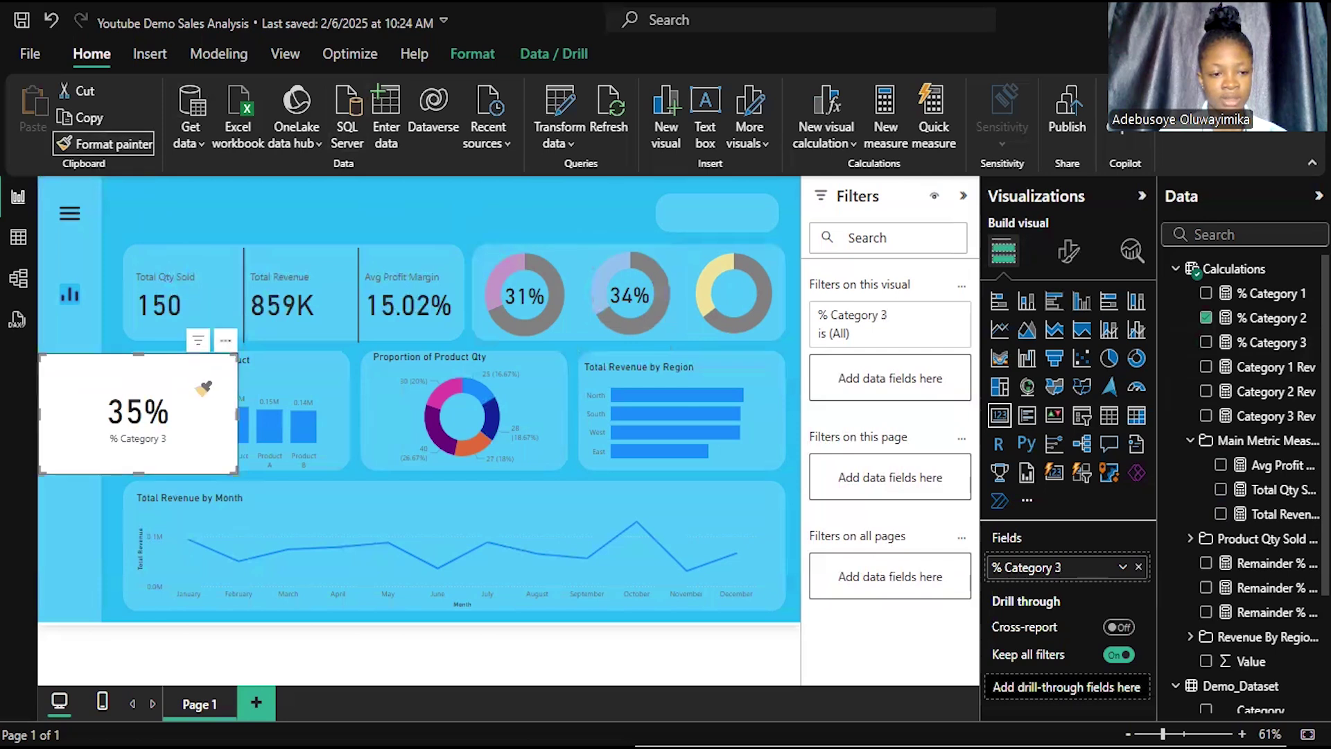
pyautogui.moveTo(192, 388); pyautogui.dragTo(744, 301)
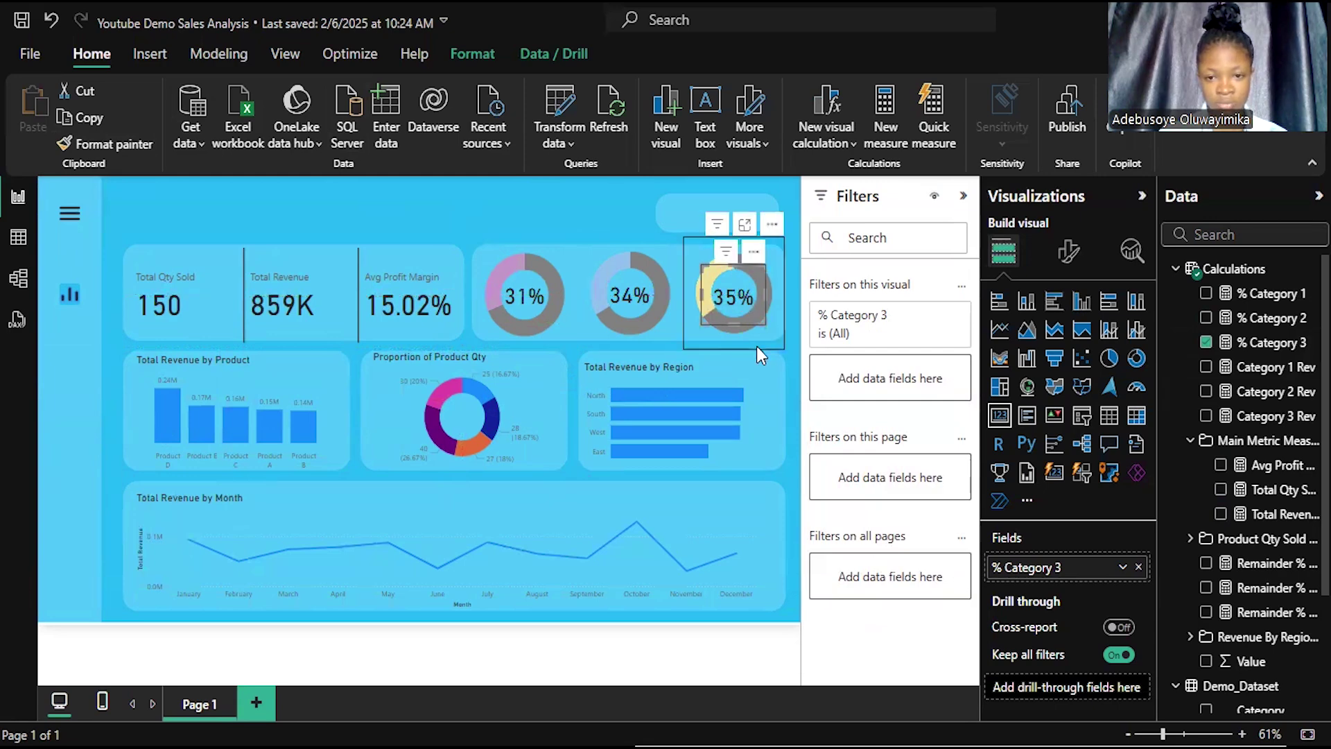
pyautogui.click(794, 346)
pyautogui.click(731, 297)
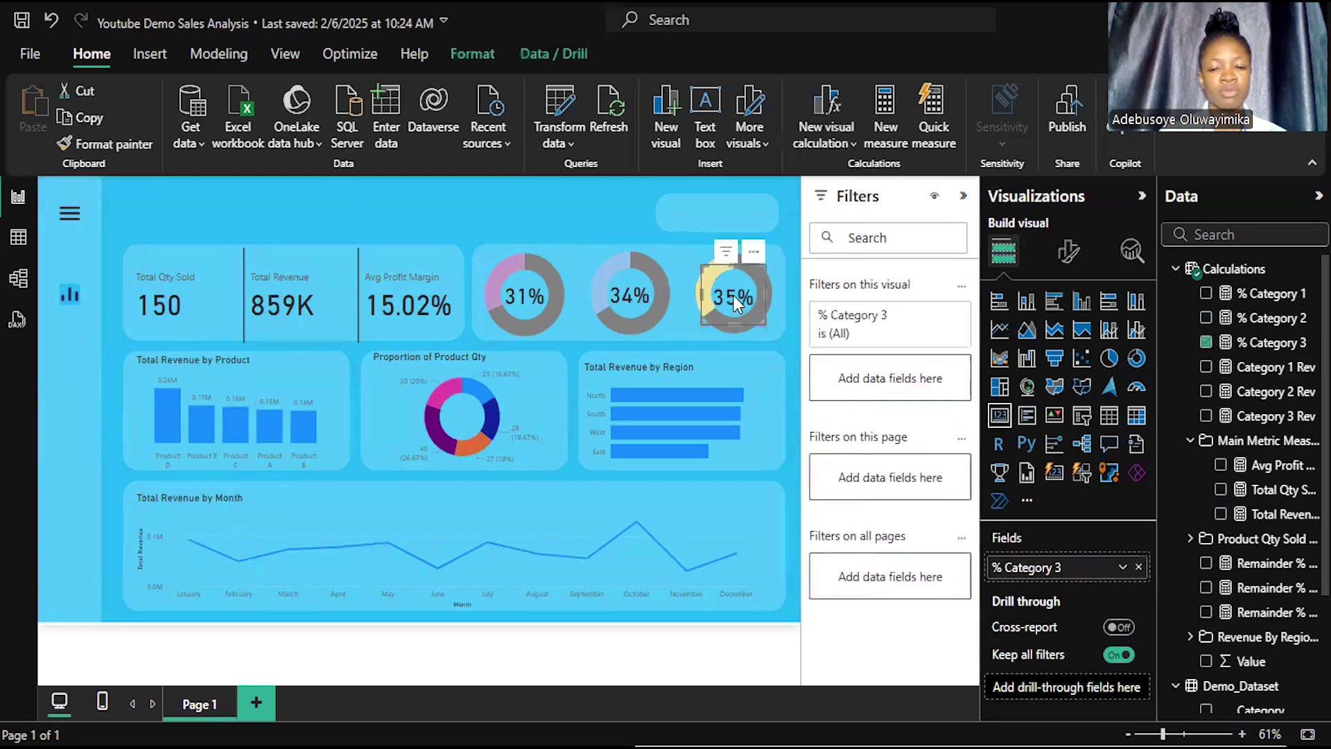
pyautogui.click(733, 330)
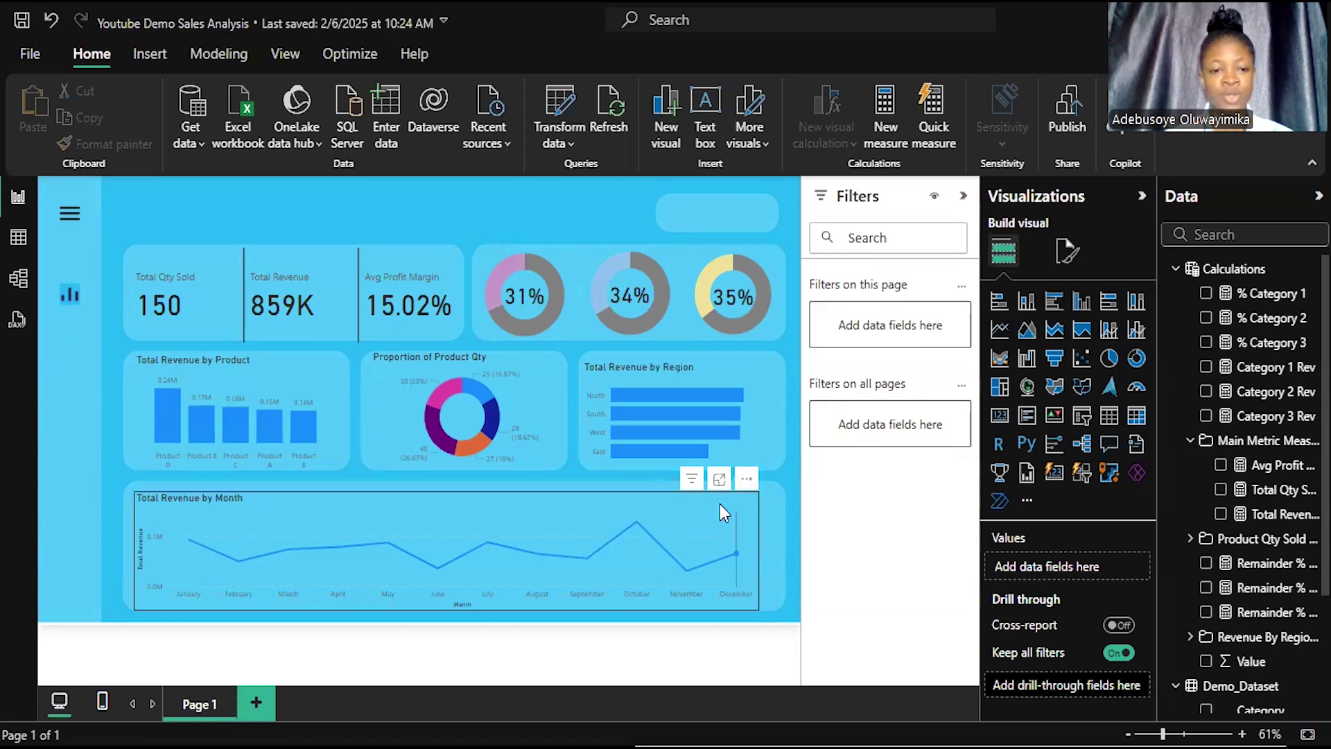
# Step: Set the bar color of the Total Revenue by Region chart to a darker navy shade of the theme's dark blue
pyautogui.click(751, 427)
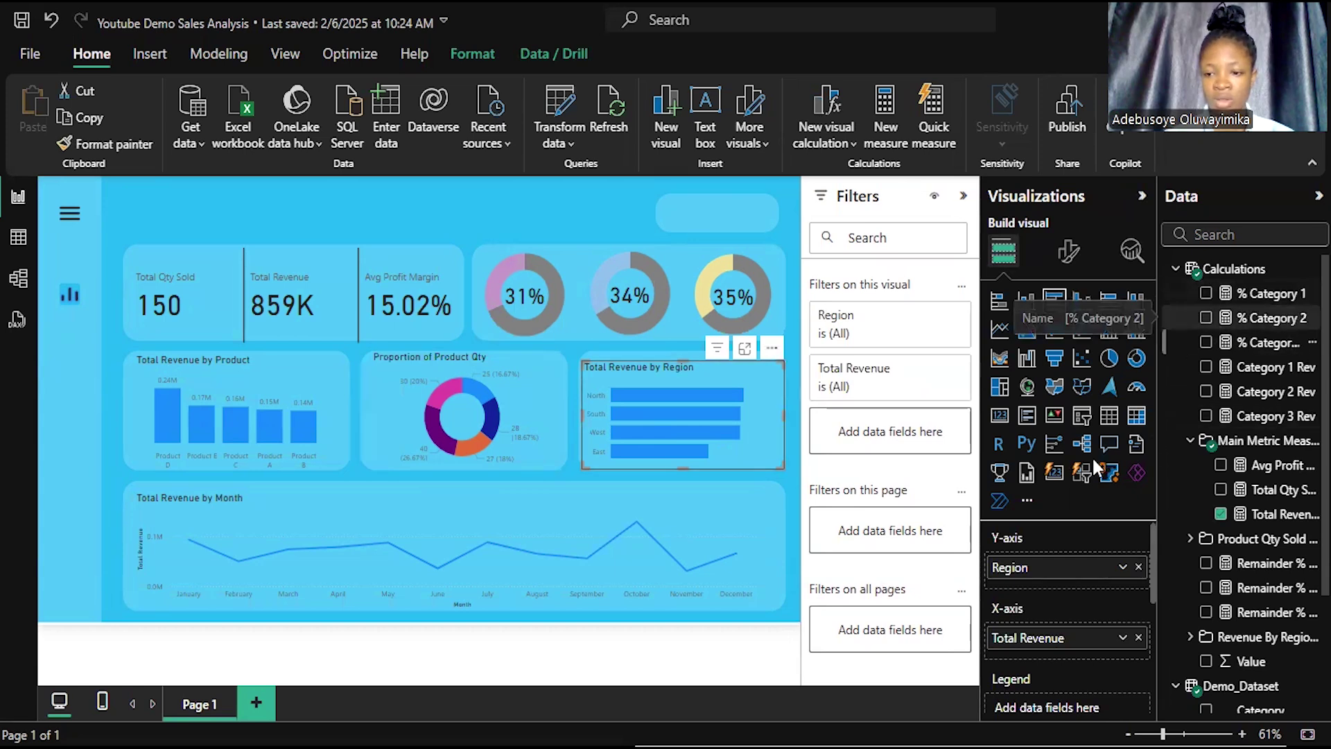
pyautogui.click(1075, 254)
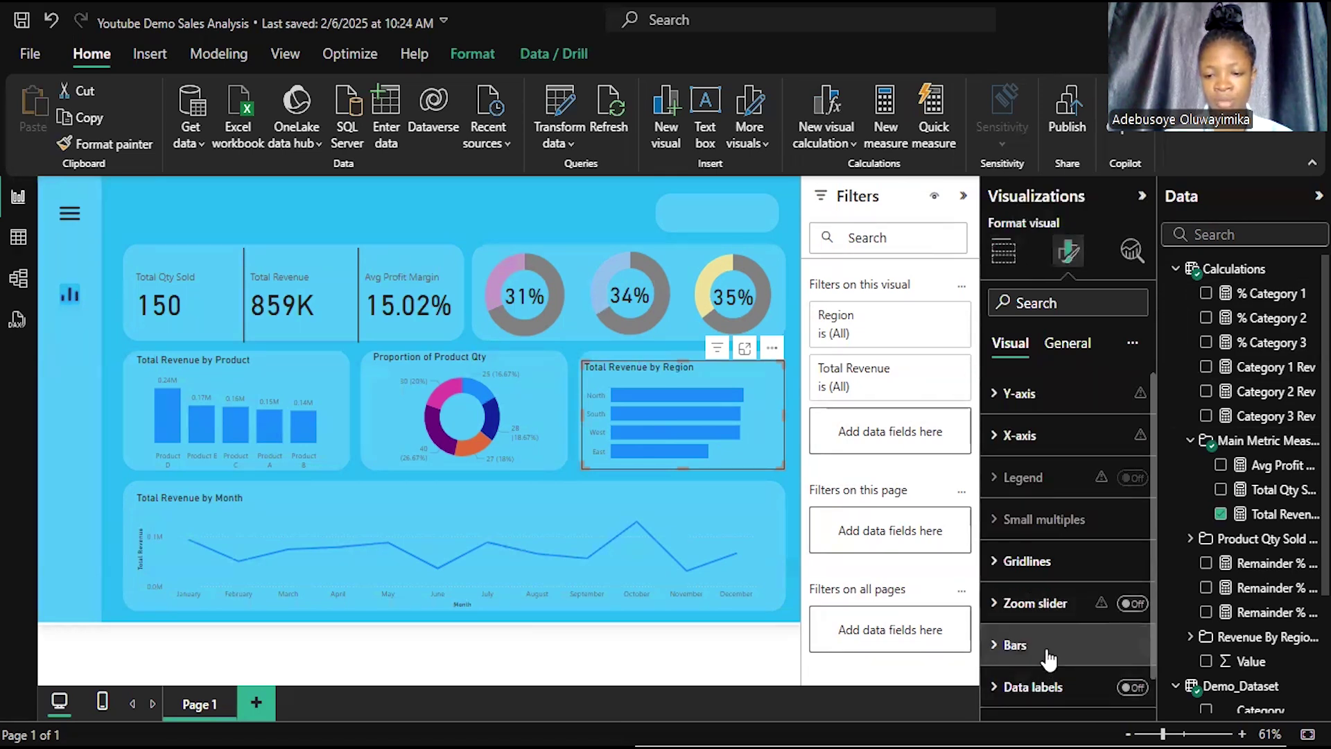
pyautogui.click(1015, 645)
pyautogui.scroll(-4, 1066, 613)
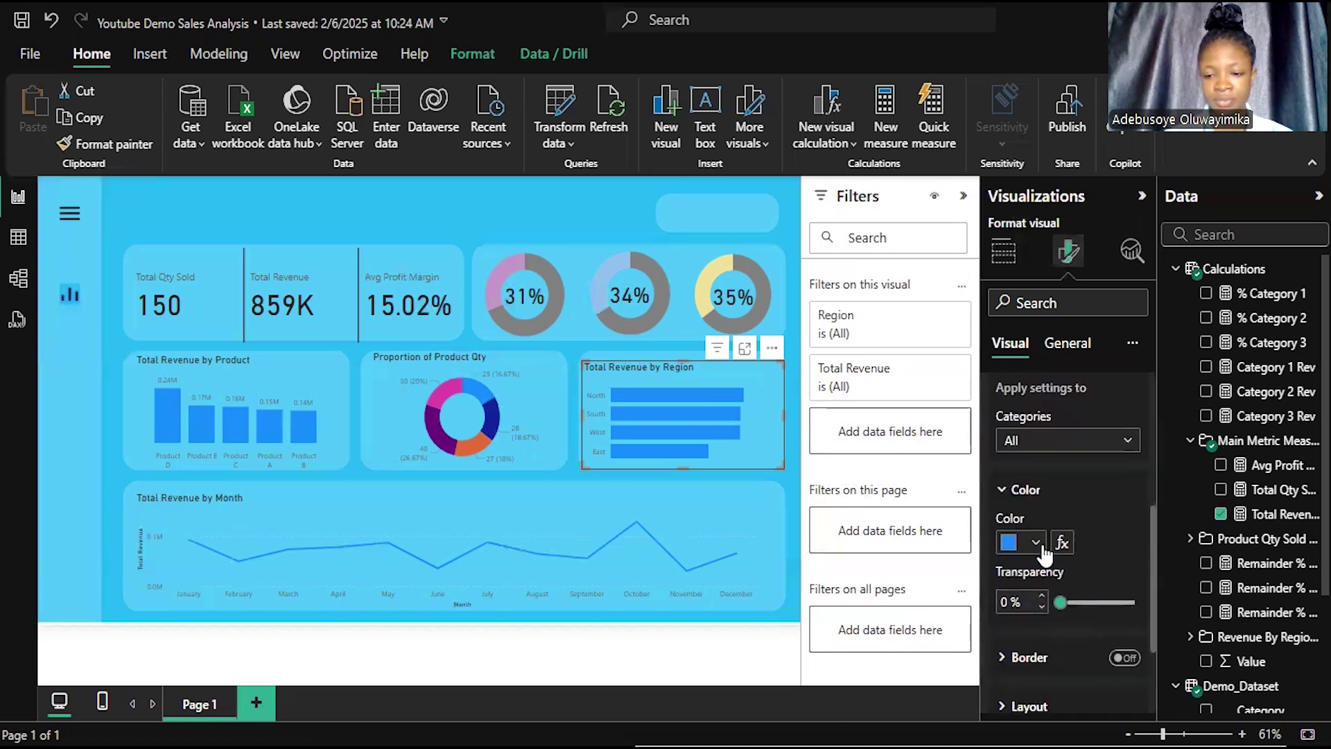
pyautogui.click(1036, 542)
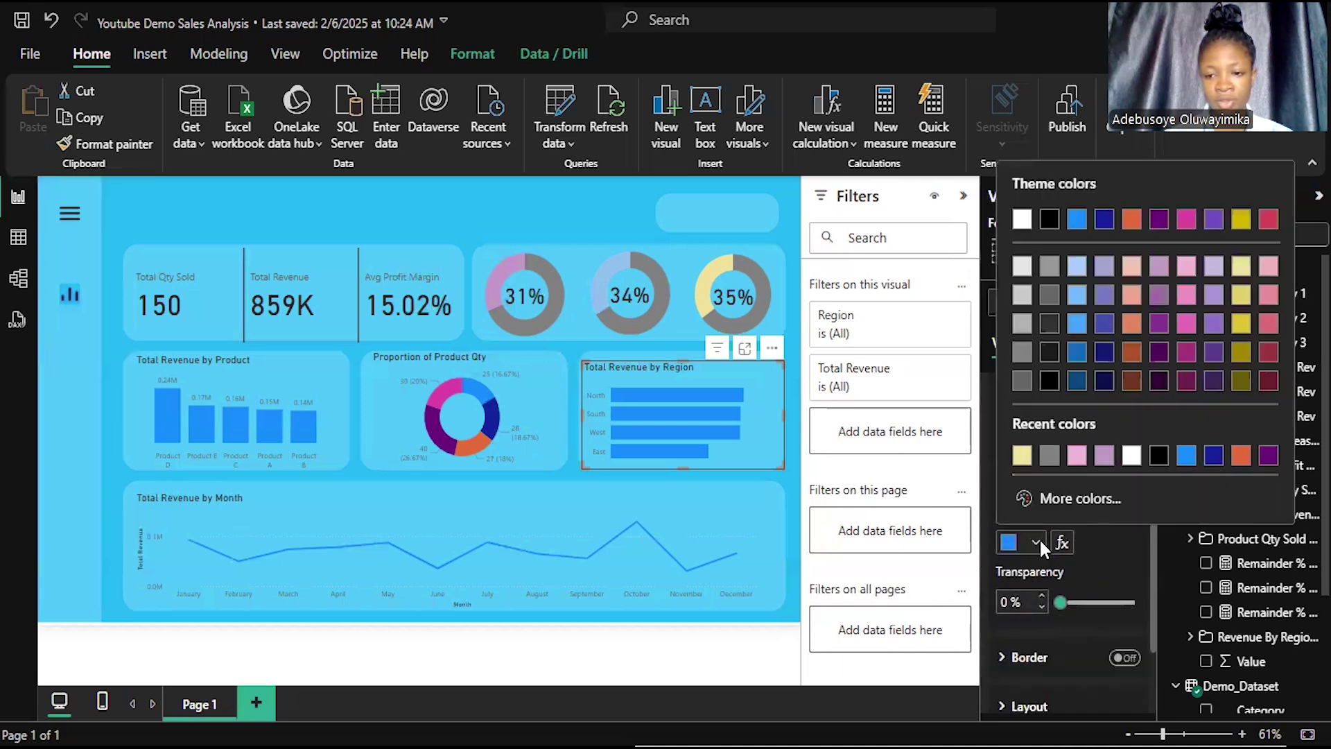
pyautogui.click(1102, 354)
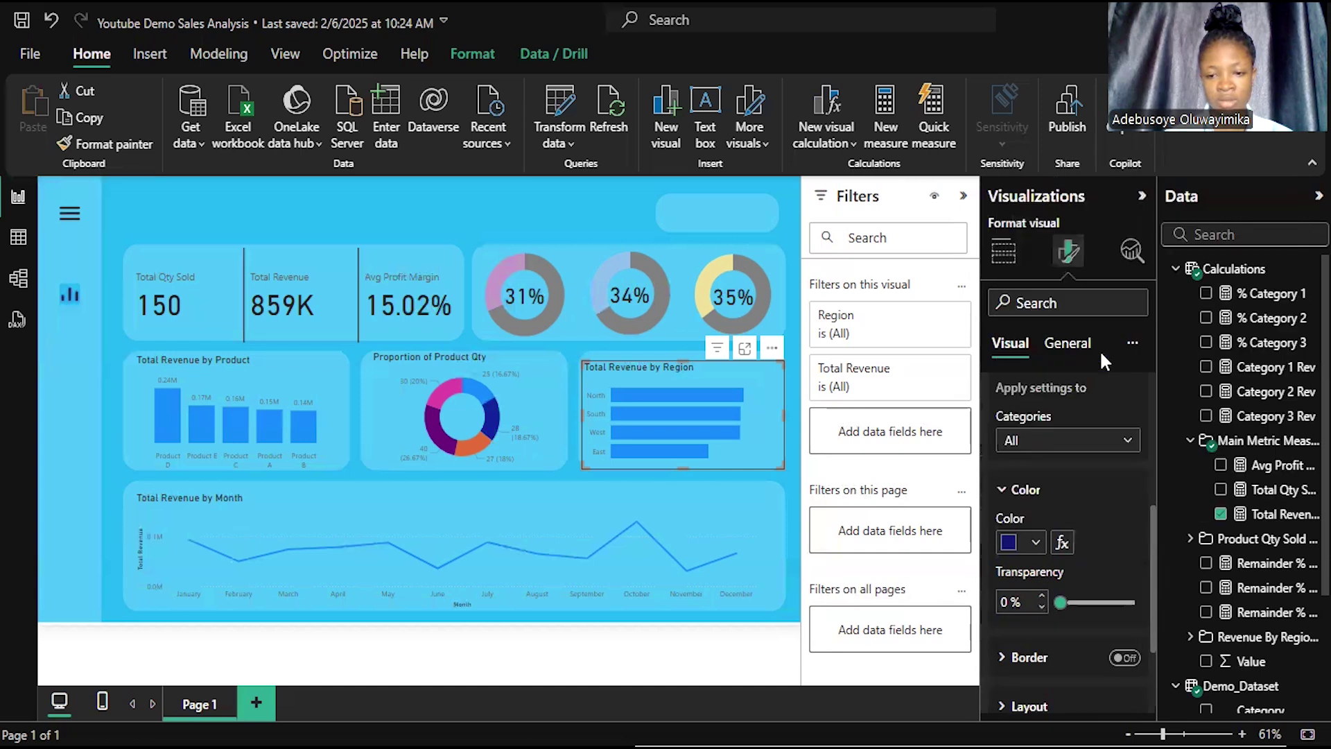
# Step: Check the Product B Qty Sold slice color in the Proportion of Product Qty donut against the Total Revenue by Region bars
pyautogui.click(489, 434)
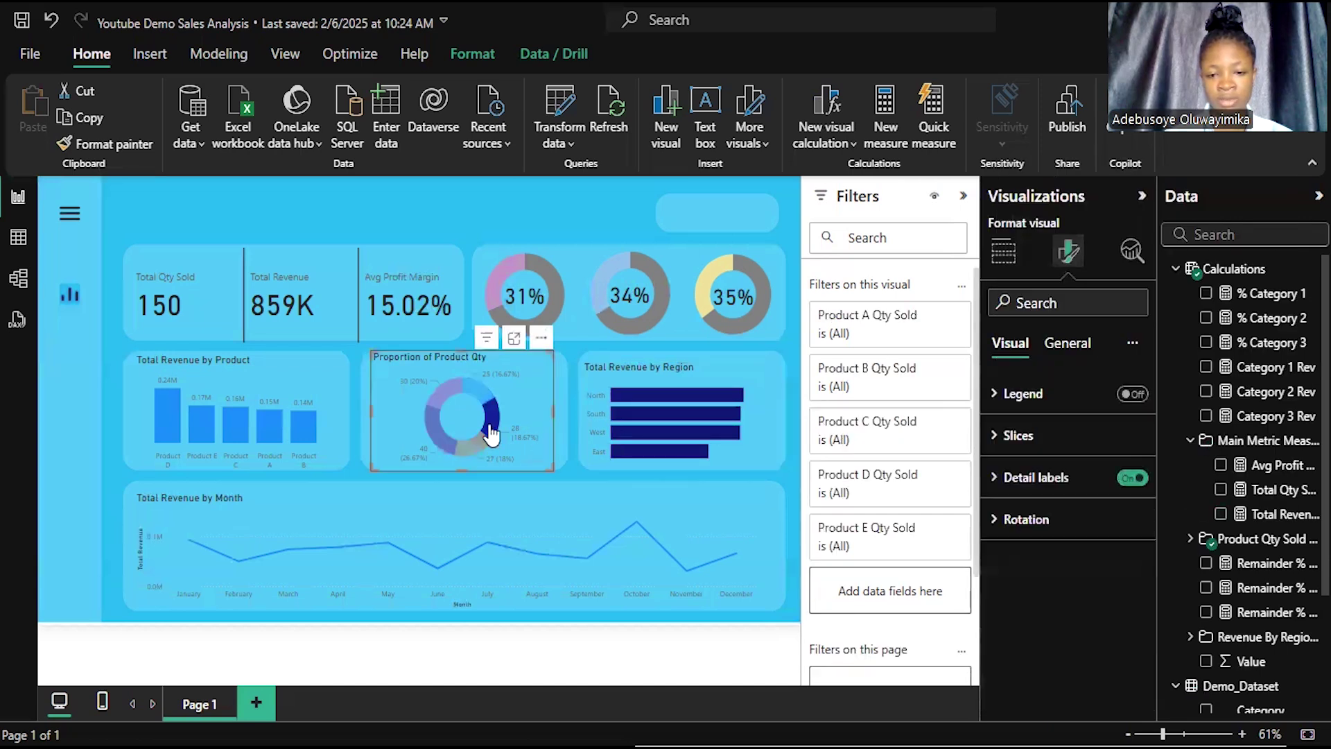
pyautogui.click(491, 434)
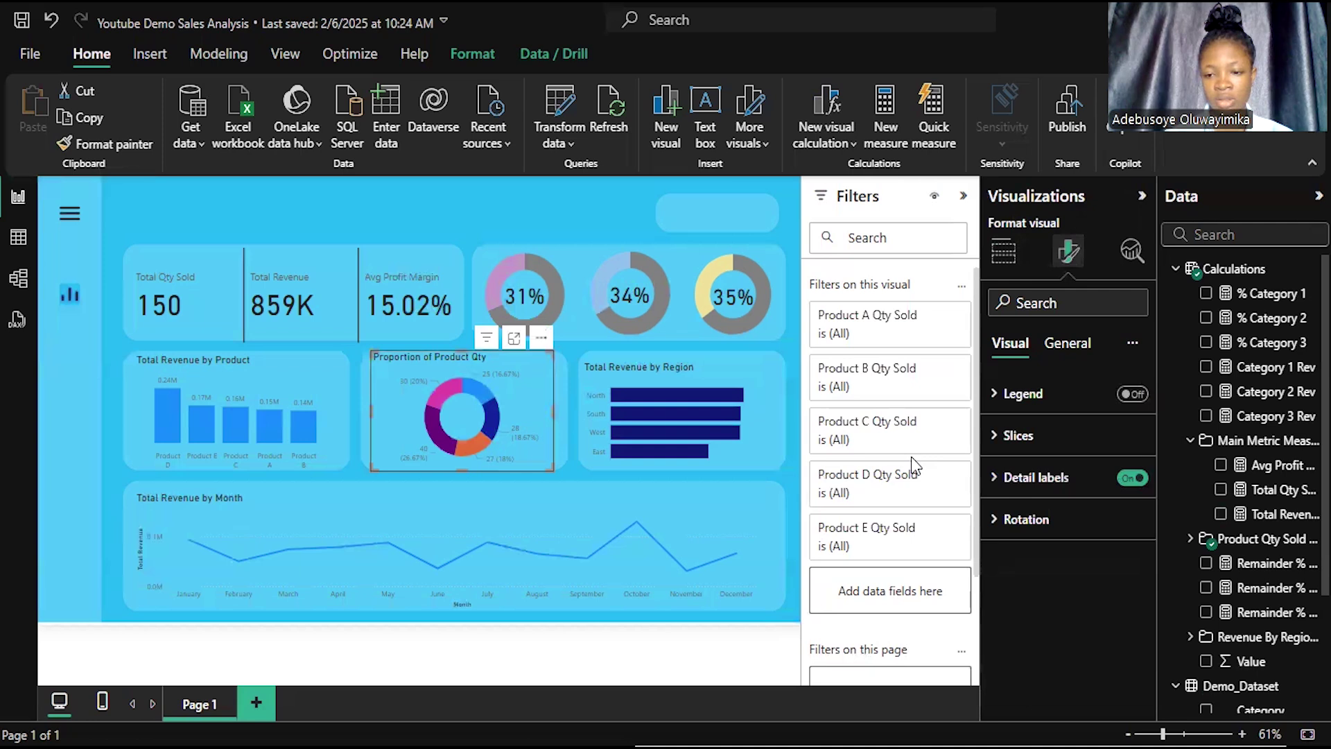
pyautogui.click(1030, 442)
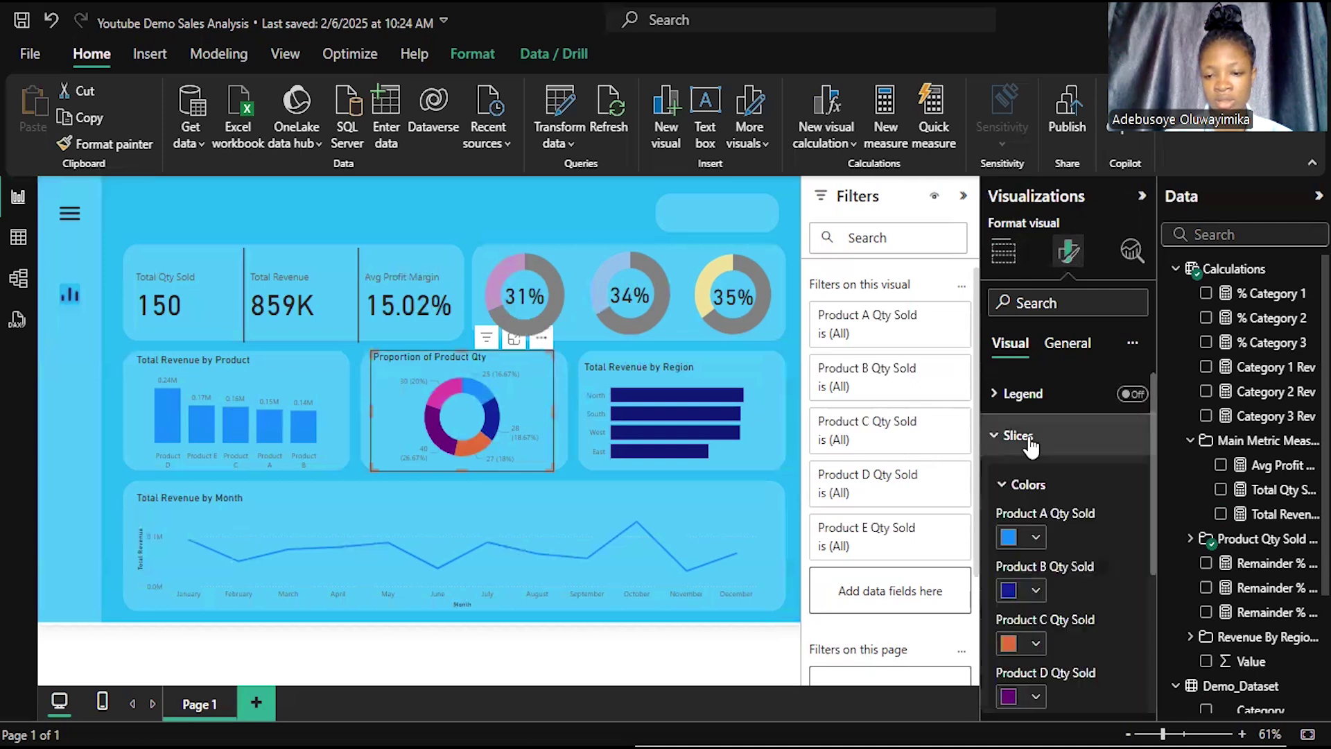
pyautogui.click(1036, 590)
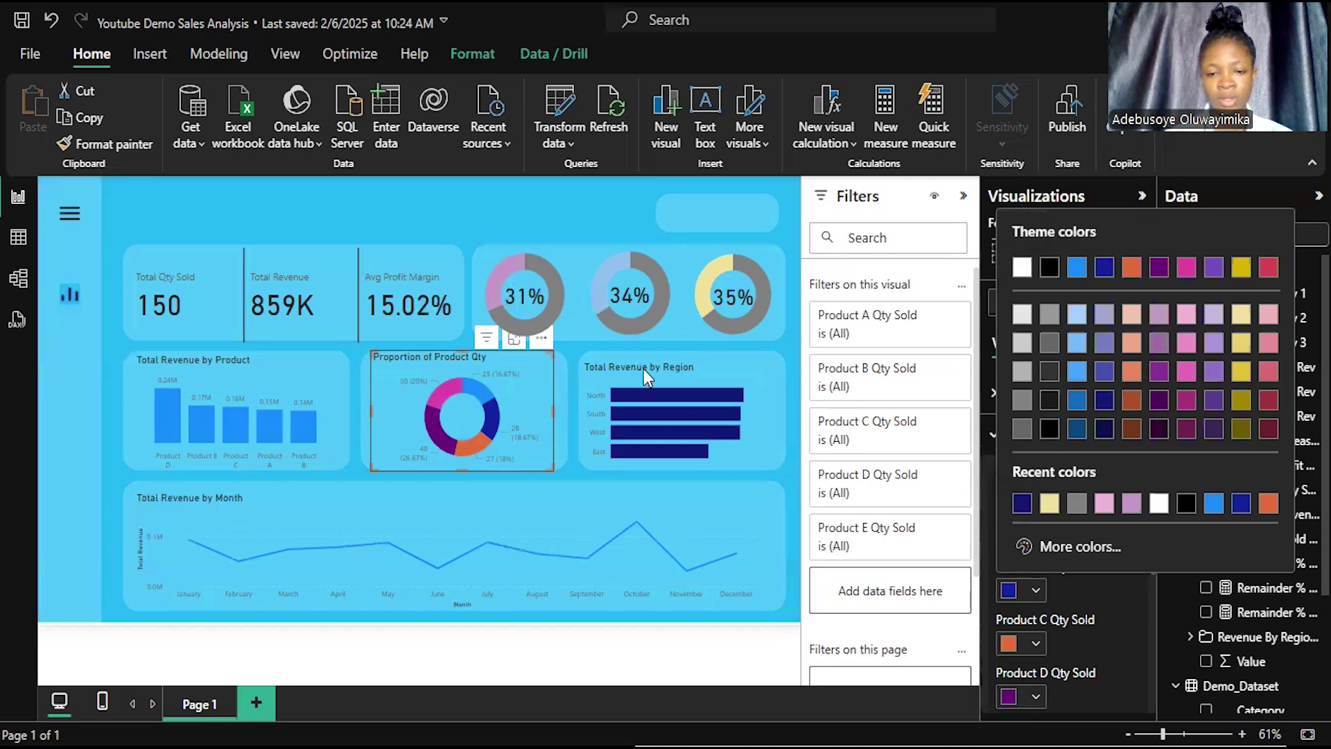
pyautogui.click(675, 402)
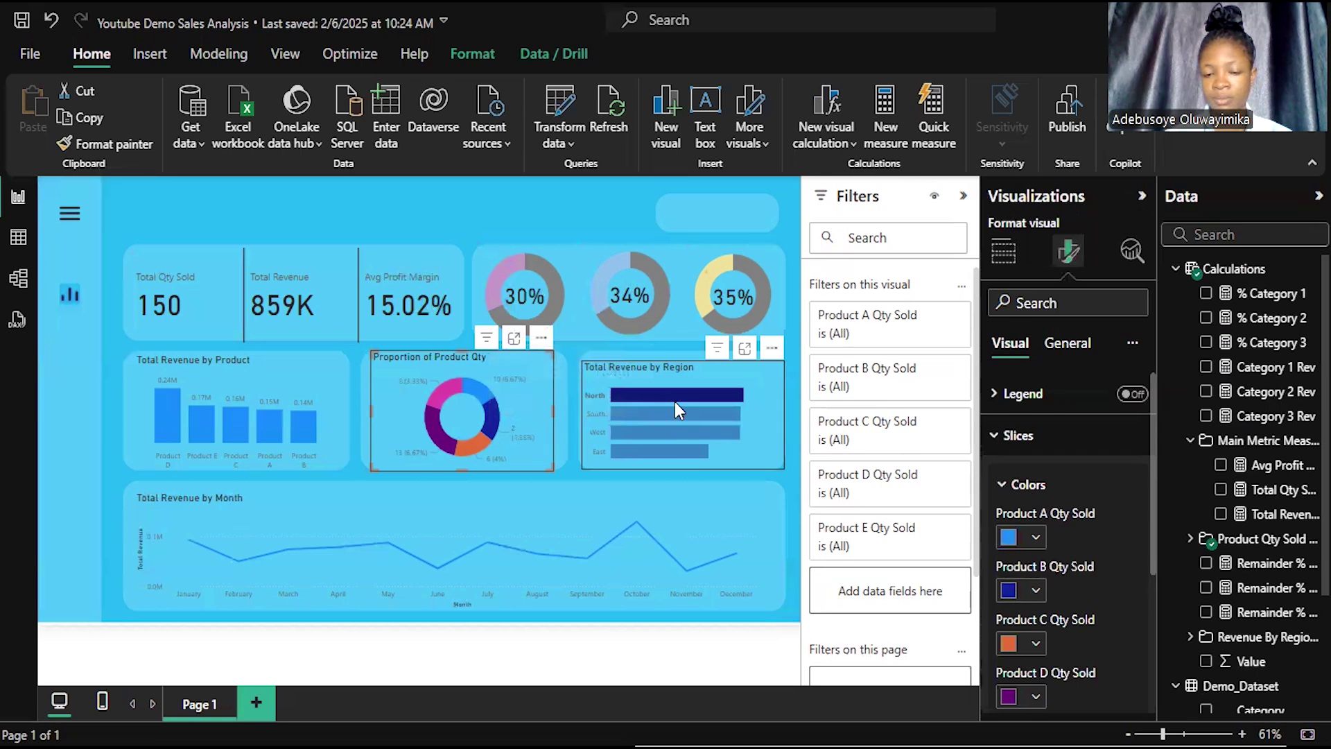
pyautogui.click(675, 401)
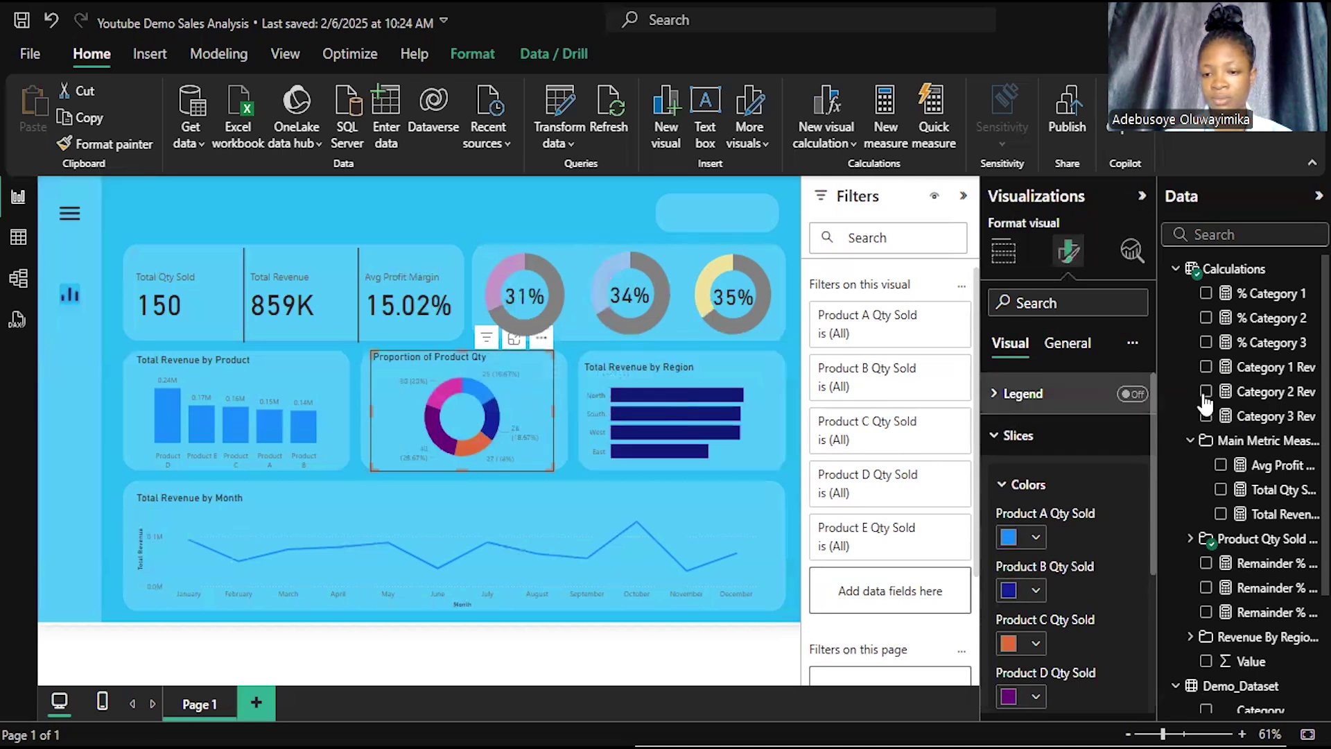
# Step: Set the bar color of the Total Revenue by Region chart to the dark blue used for the donut's Product B slice
pyautogui.click(1071, 345)
pyautogui.click(745, 417)
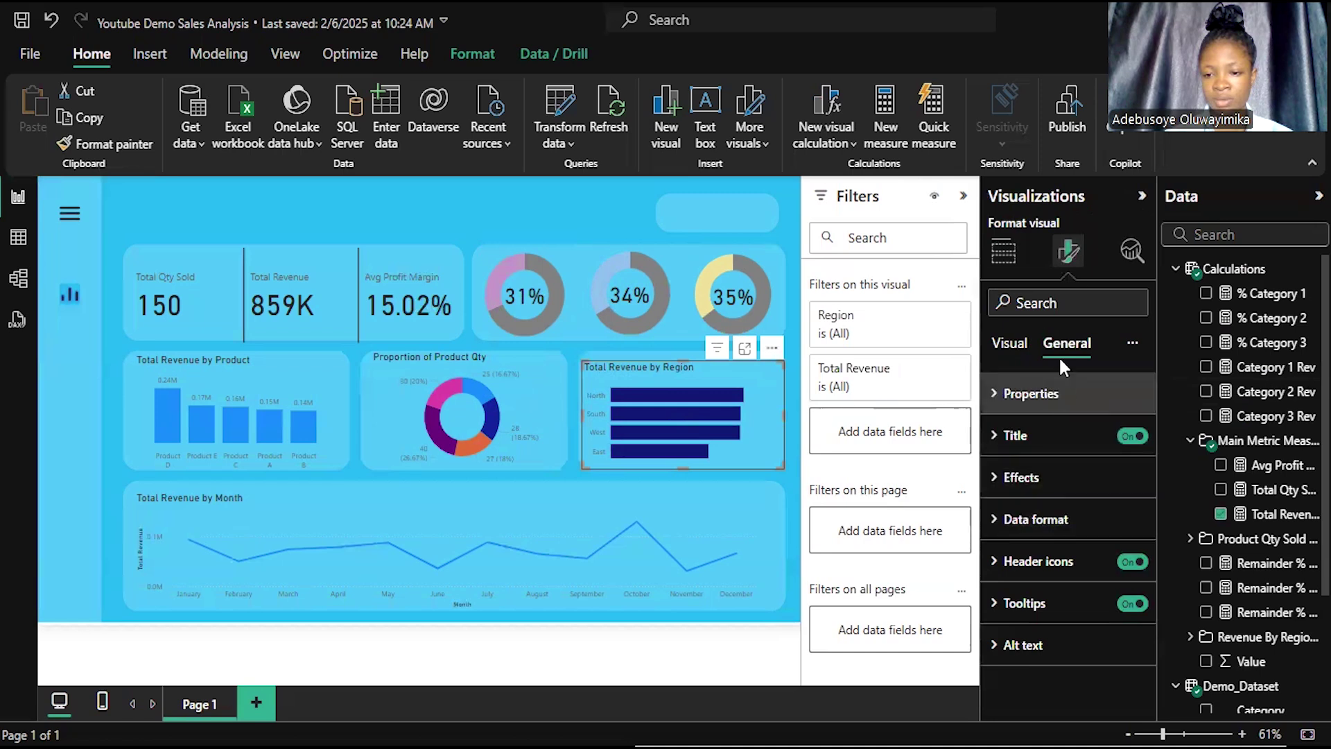
pyautogui.click(1017, 351)
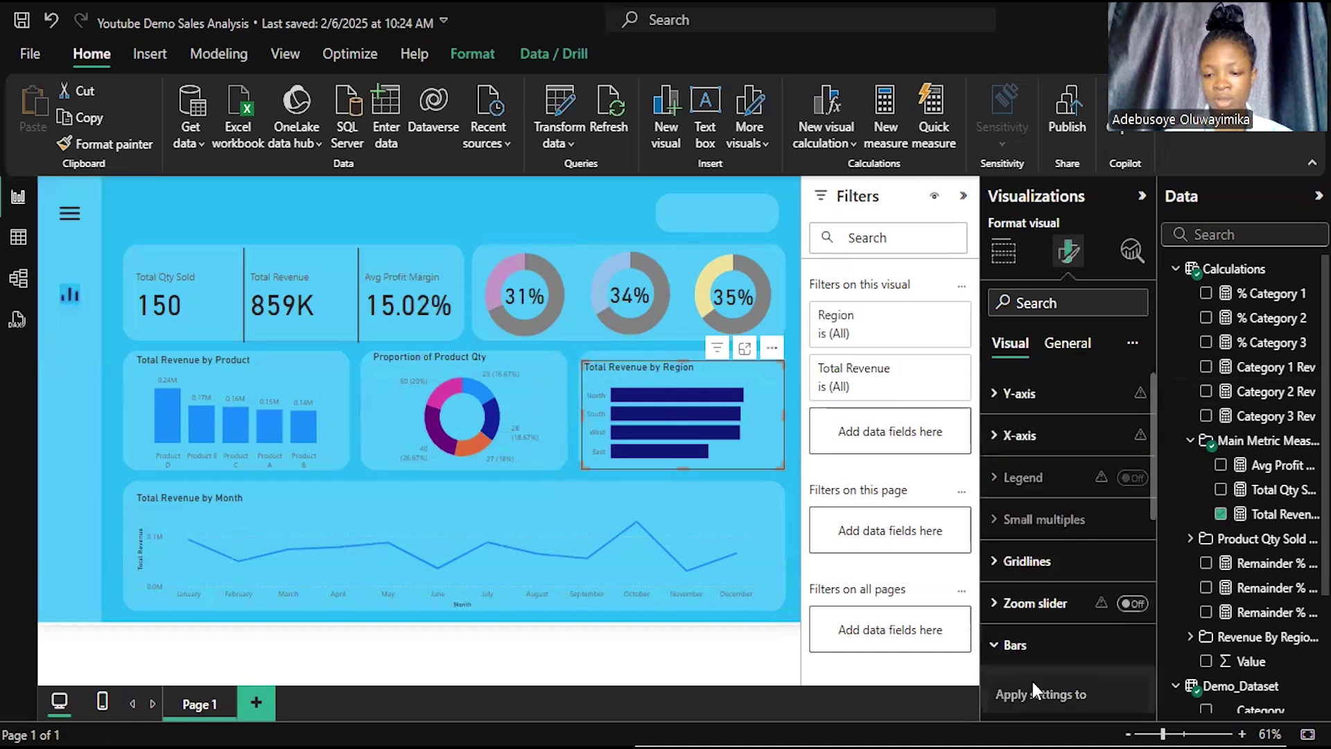
pyautogui.scroll(-1, 1069, 633)
pyautogui.scroll(-3, 1069, 633)
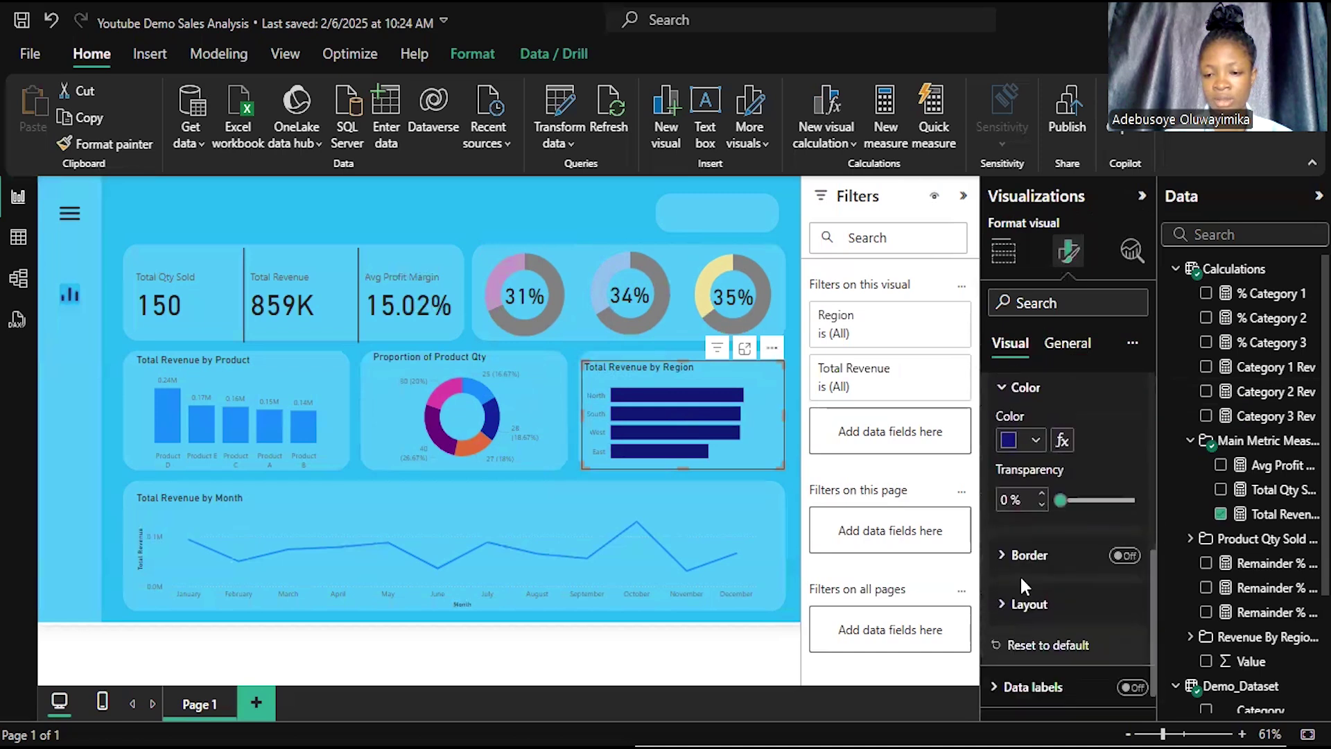
pyautogui.click(1033, 439)
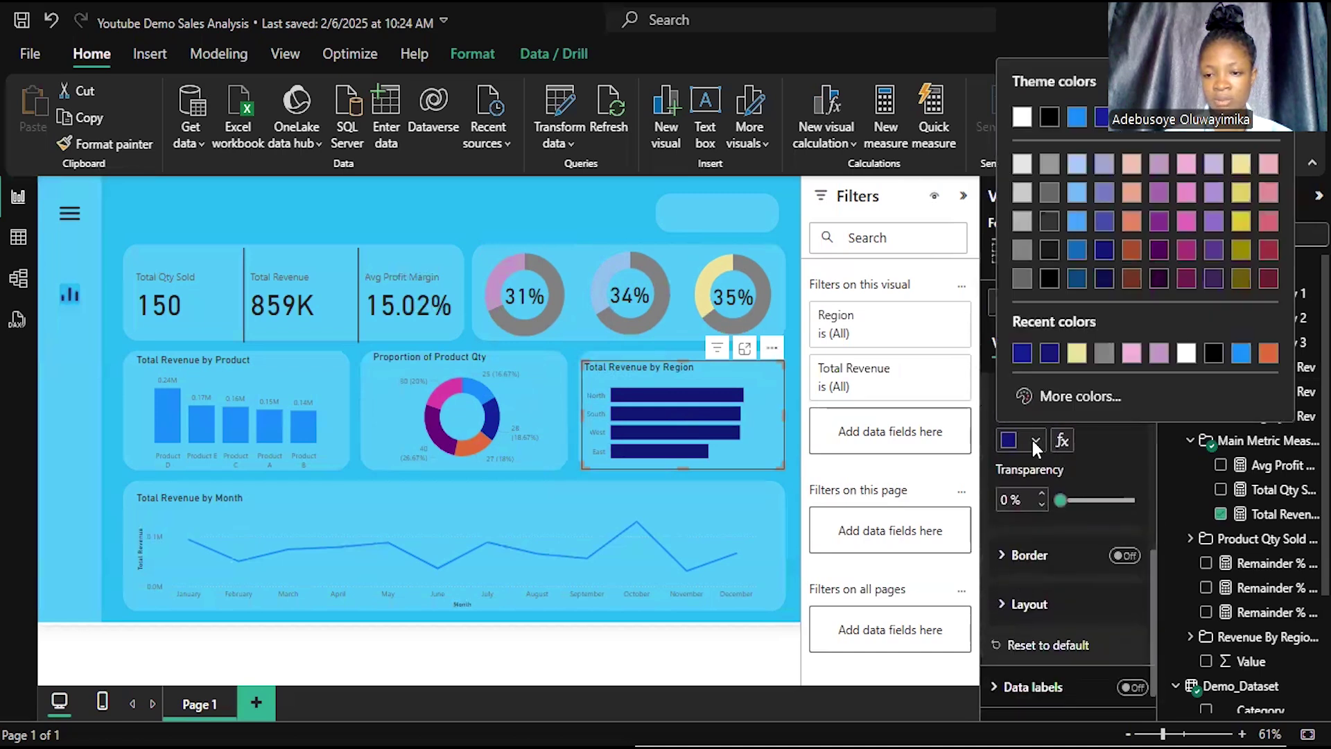
pyautogui.click(1020, 355)
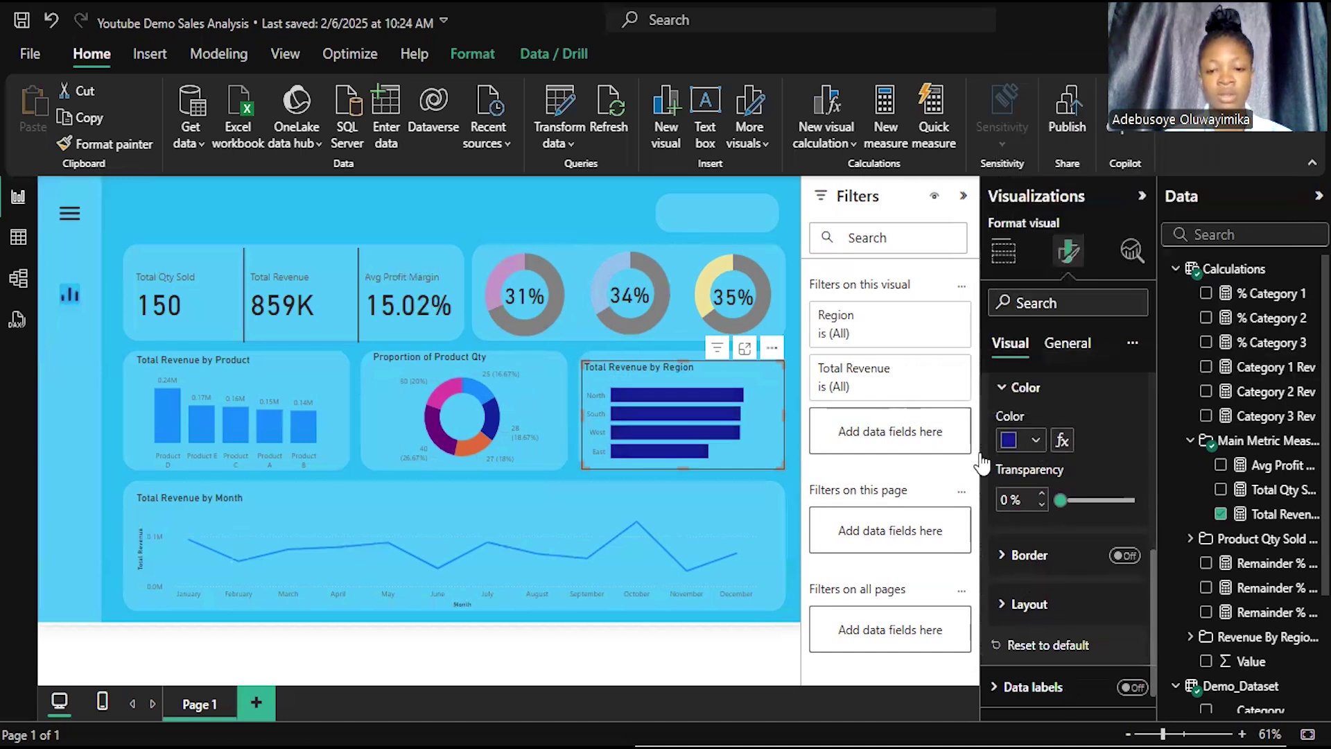
# Step: Set the line color of the Total Revenue by Month chart to the same dark blue as the Total Revenue by Region bars
pyautogui.moveTo(743, 510)
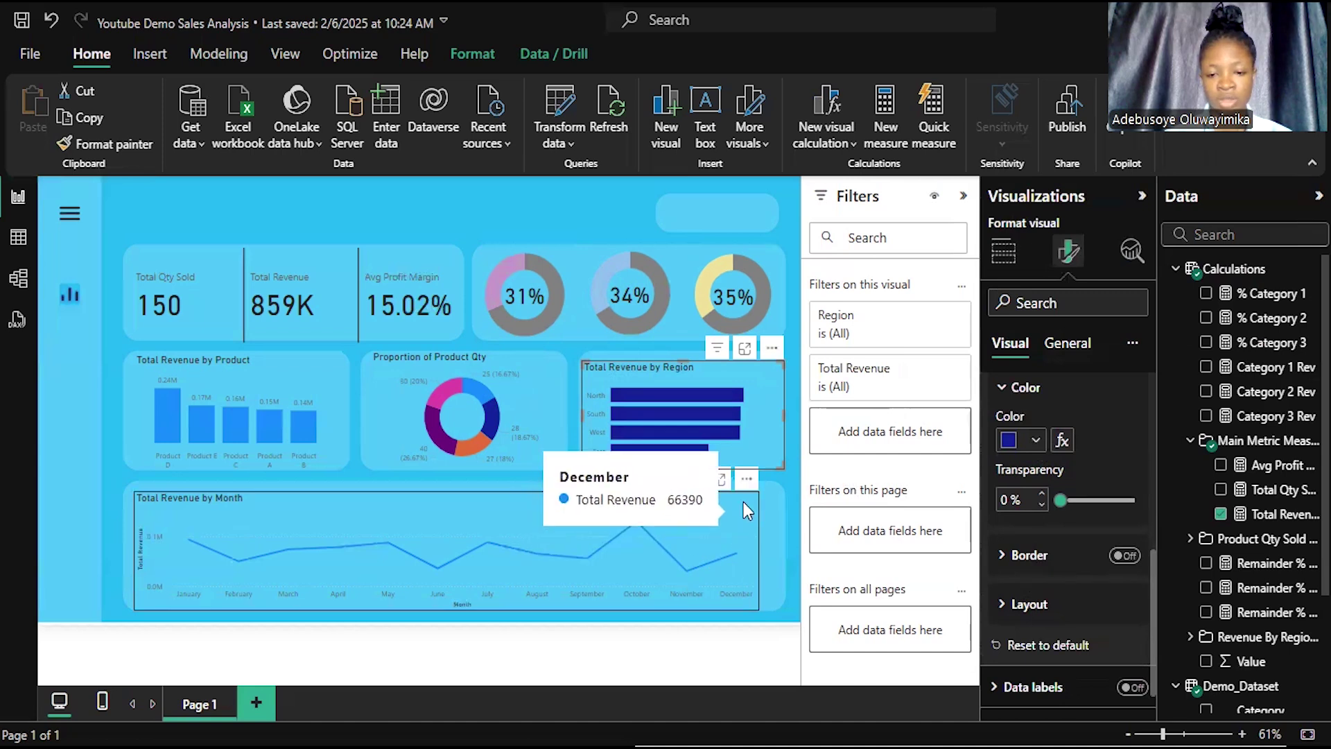
pyautogui.click(743, 503)
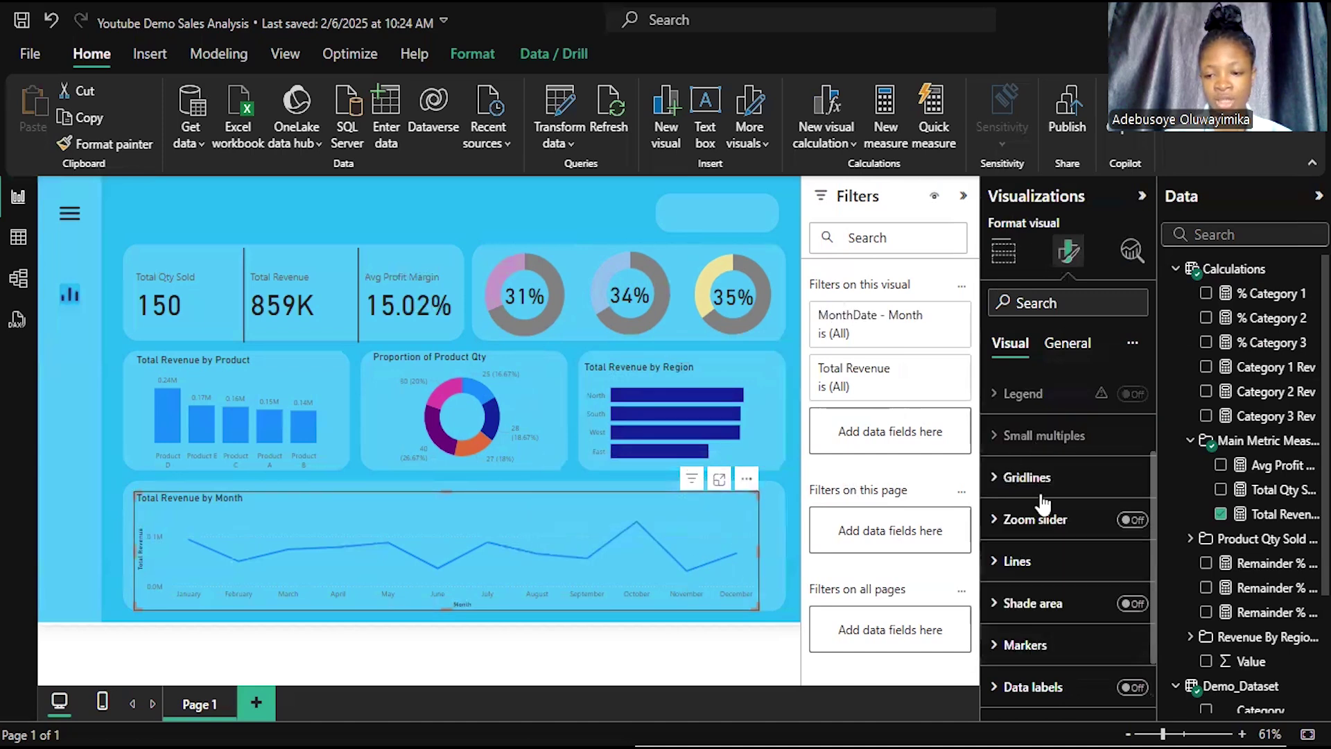
pyautogui.scroll(-2, 1047, 554)
pyautogui.click(1022, 483)
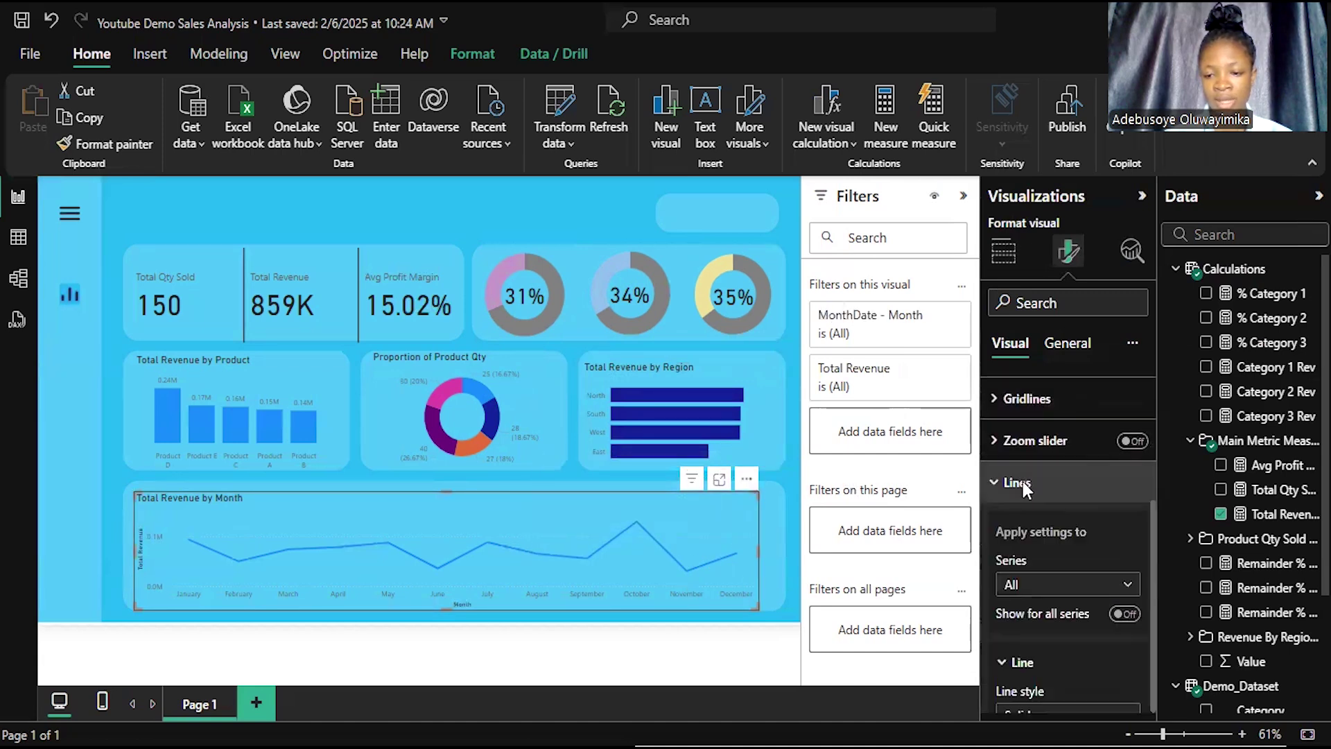
pyautogui.scroll(-5, 1051, 551)
pyautogui.click(1026, 516)
pyautogui.scroll(-2, 1047, 527)
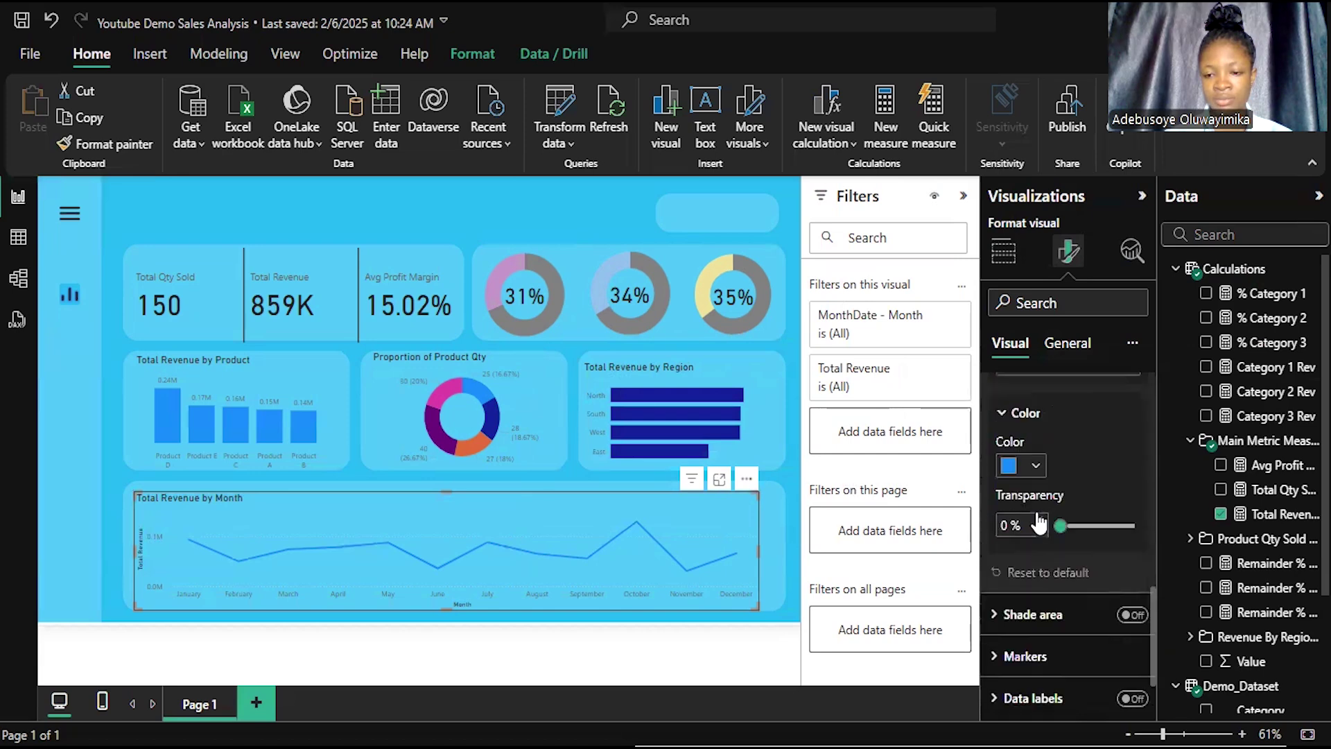
pyautogui.click(1012, 464)
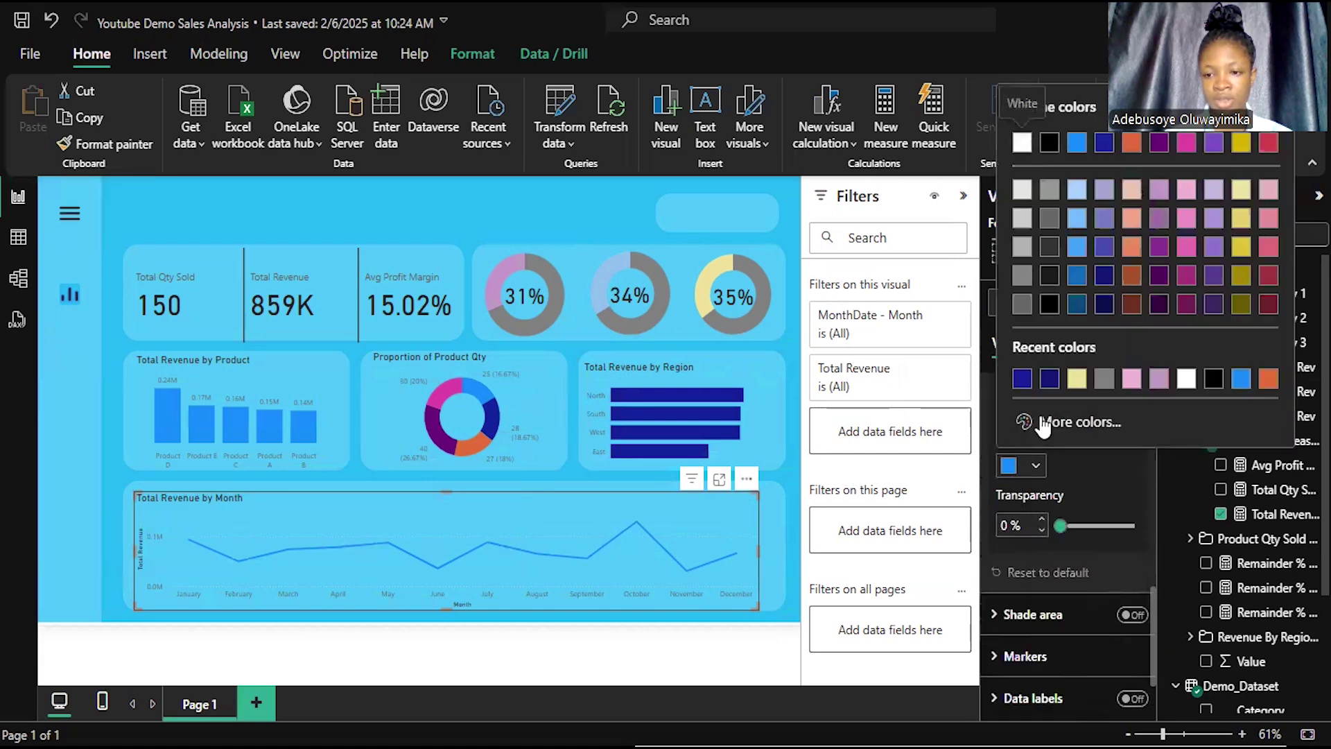
pyautogui.click(1021, 380)
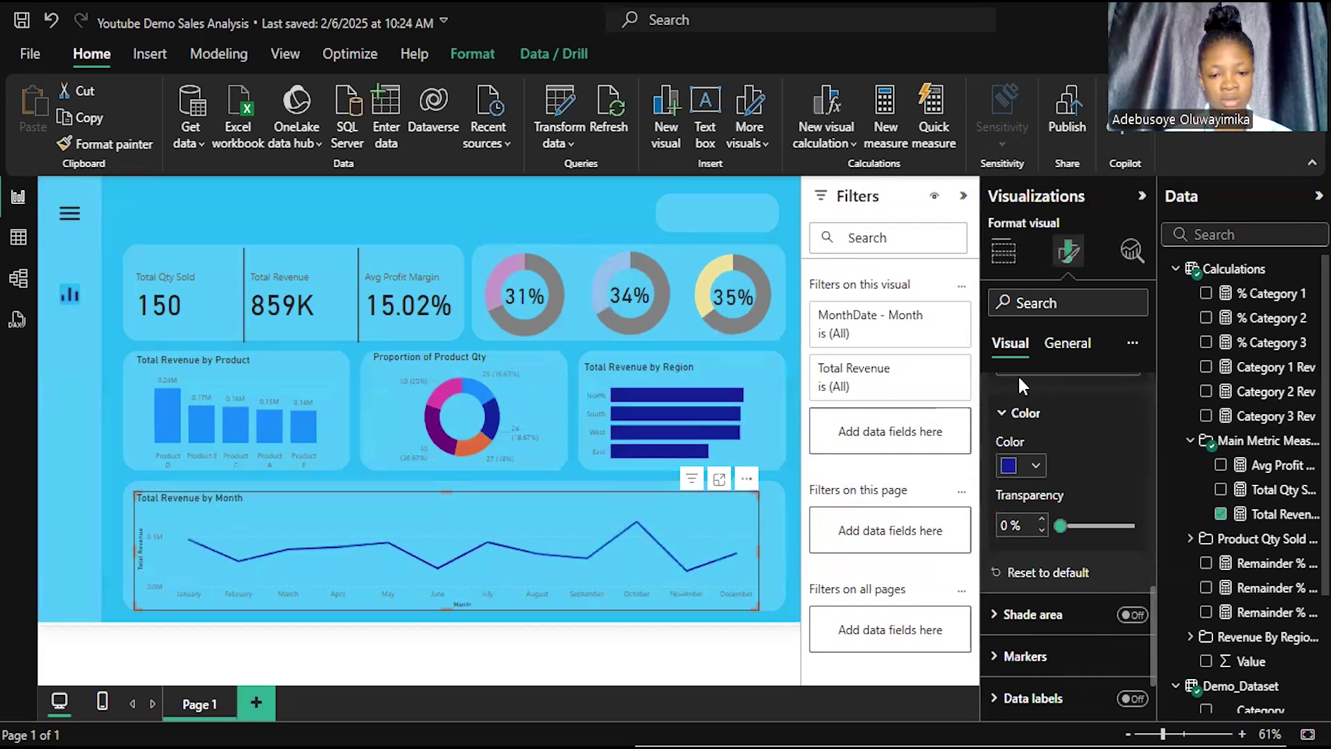
# Step: Set the column color of the Total Revenue by Product chart to the same dark blue as the Total Revenue by Month line
pyautogui.click(291, 376)
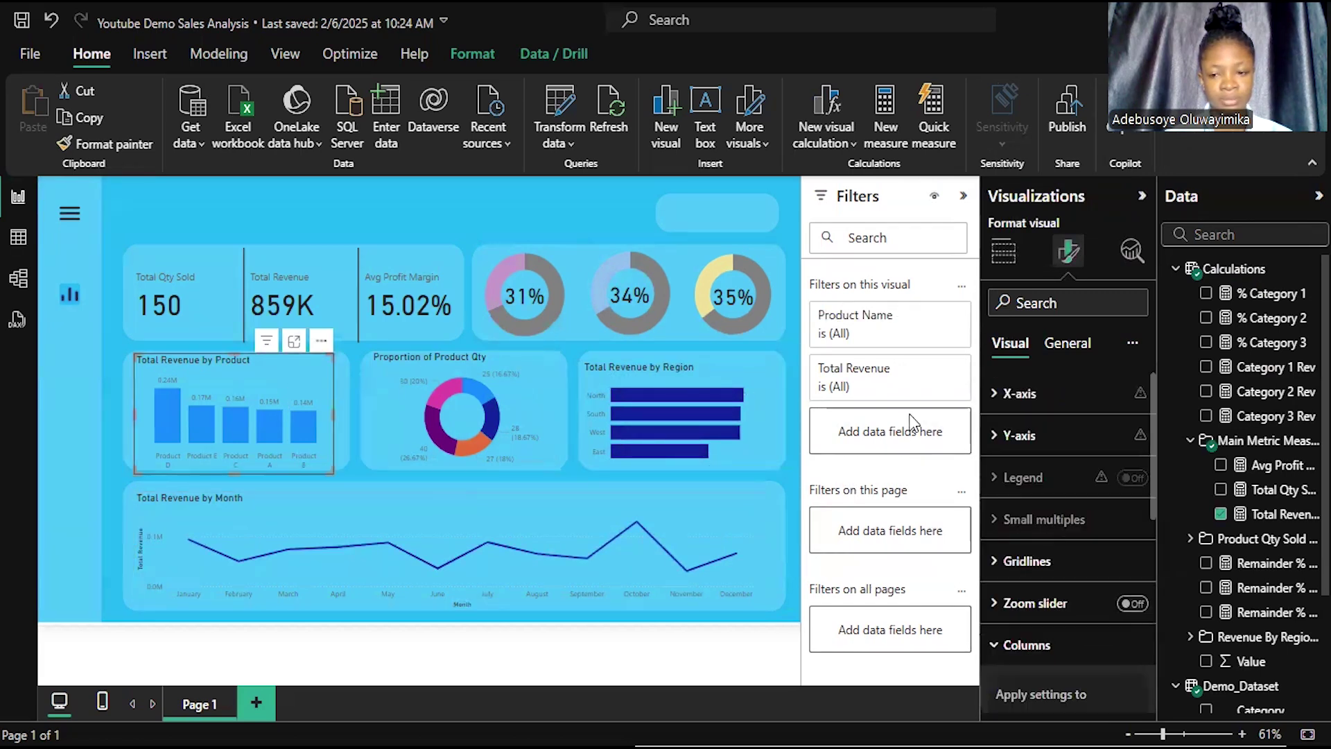
pyautogui.moveTo(1078, 485)
pyautogui.scroll(-7, 1079, 489)
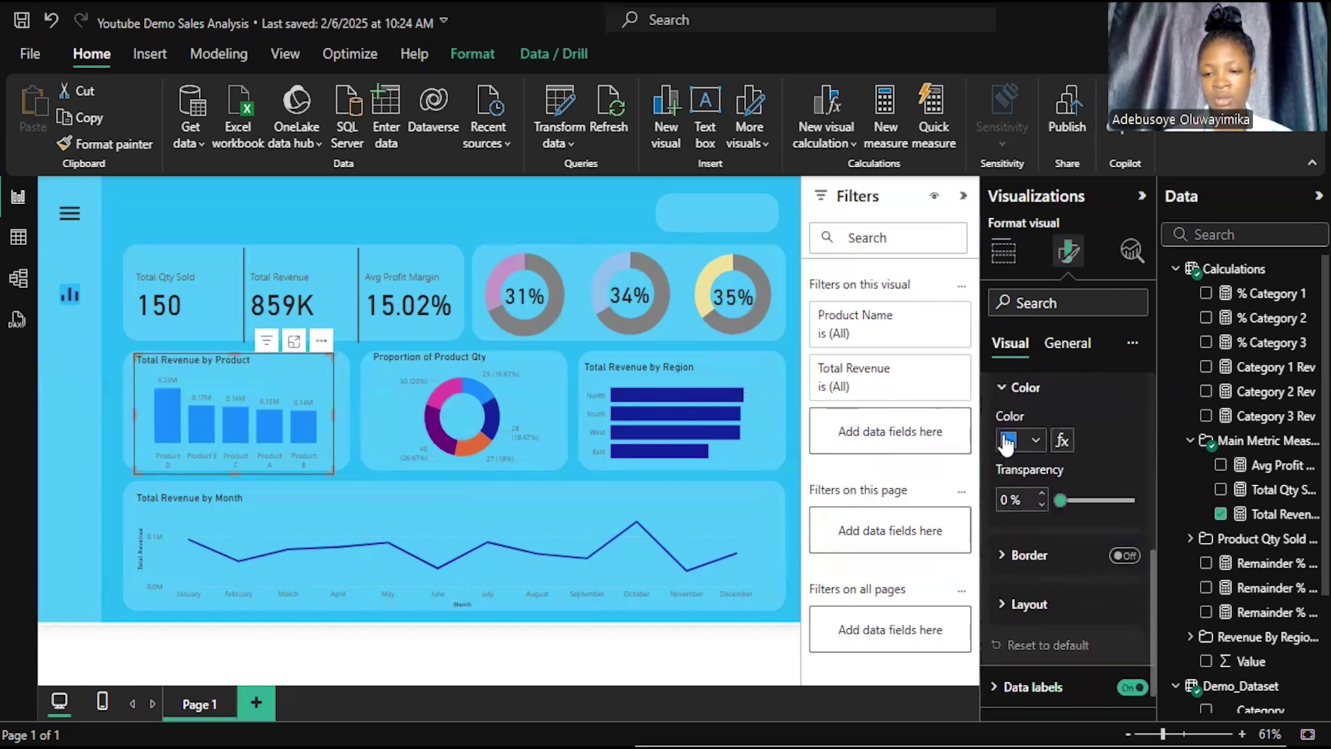
pyautogui.click(1008, 442)
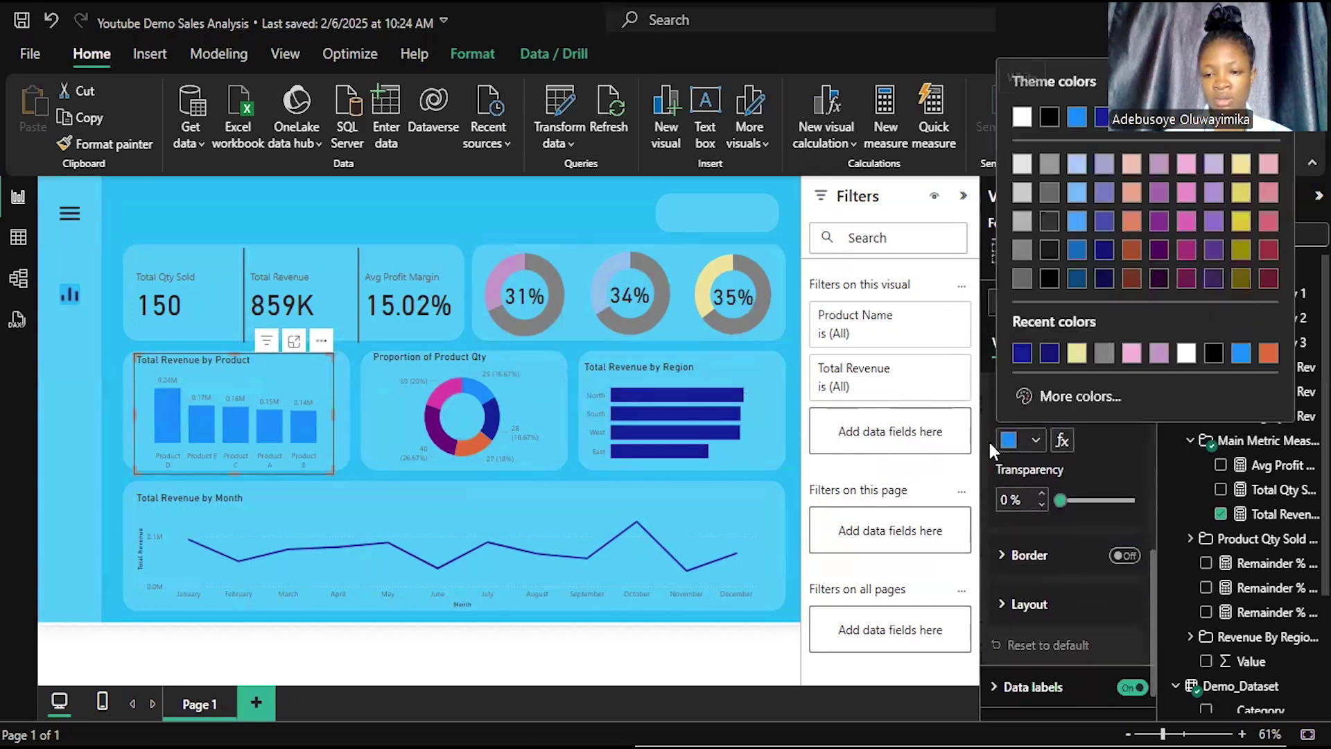
pyautogui.click(1024, 355)
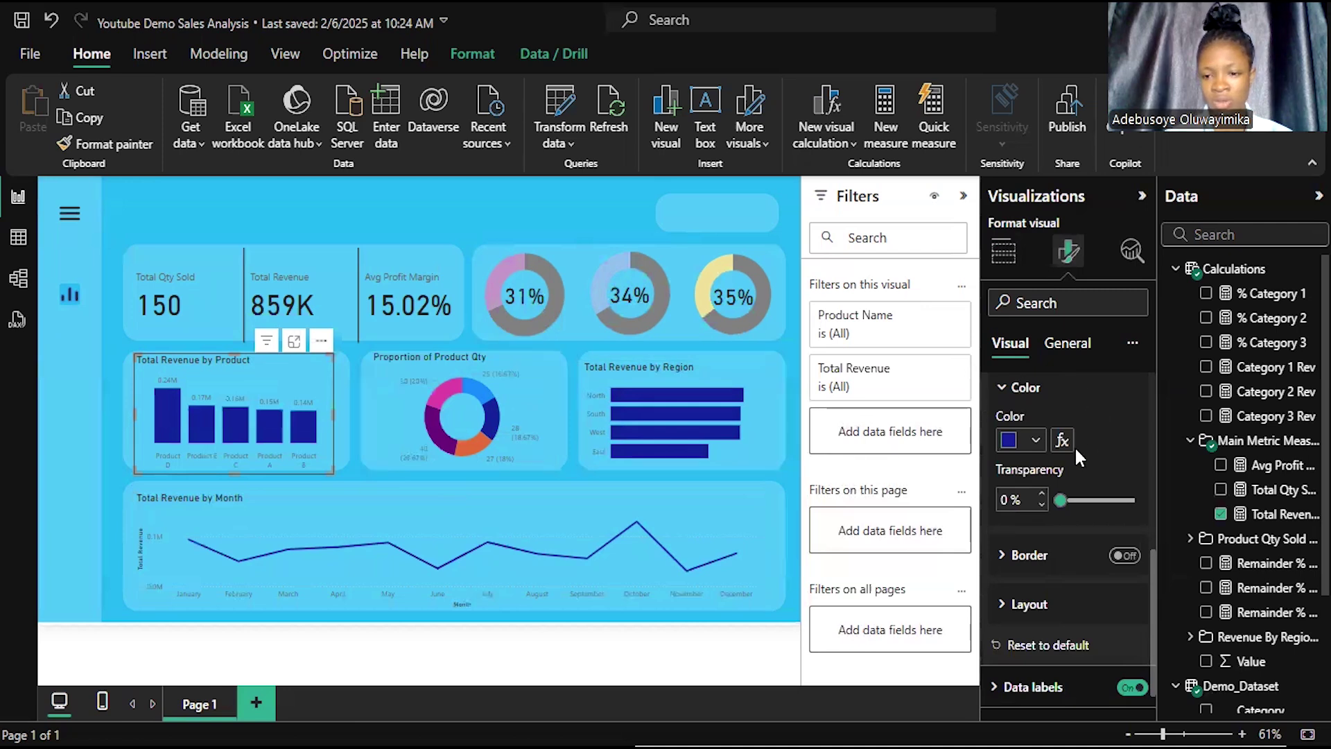
# Step: Set the data label value color of the Total Revenue by Product chart to black
pyautogui.scroll(3, 1075, 447)
pyautogui.scroll(3, 1078, 458)
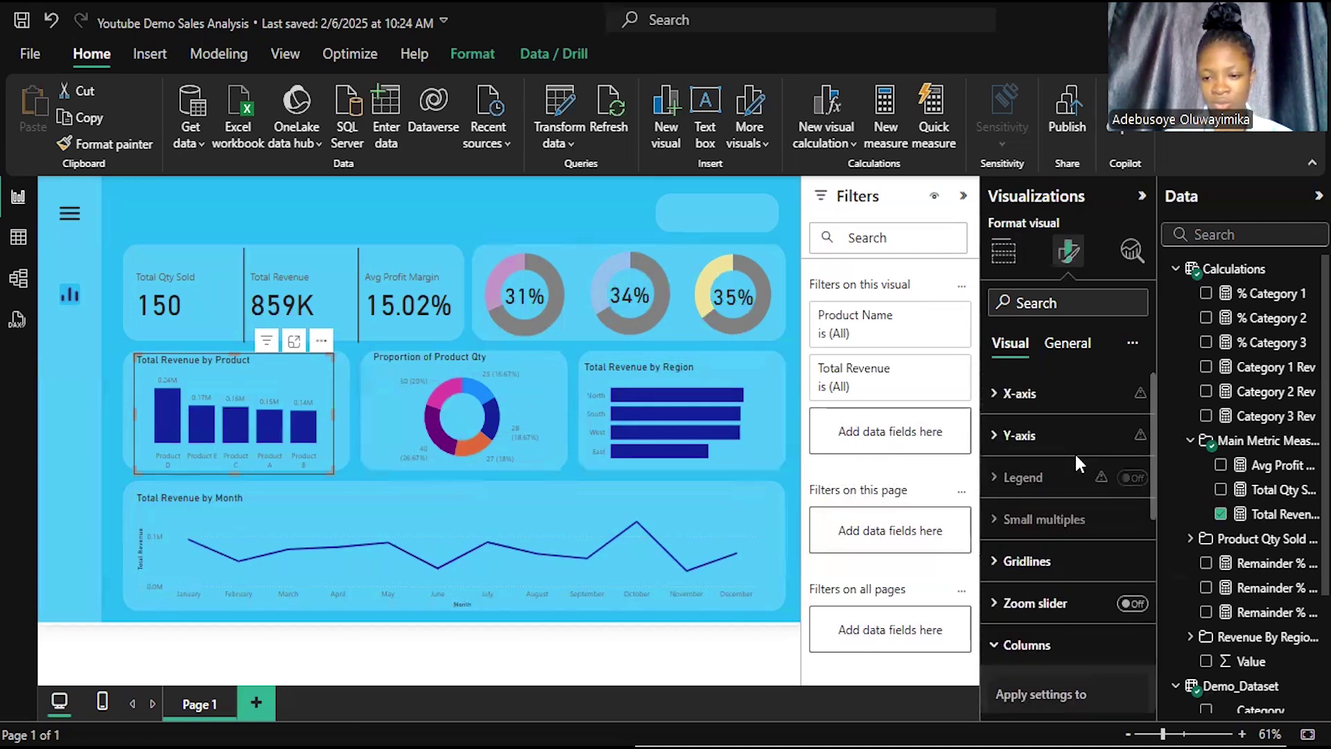
pyautogui.scroll(-5, 1070, 462)
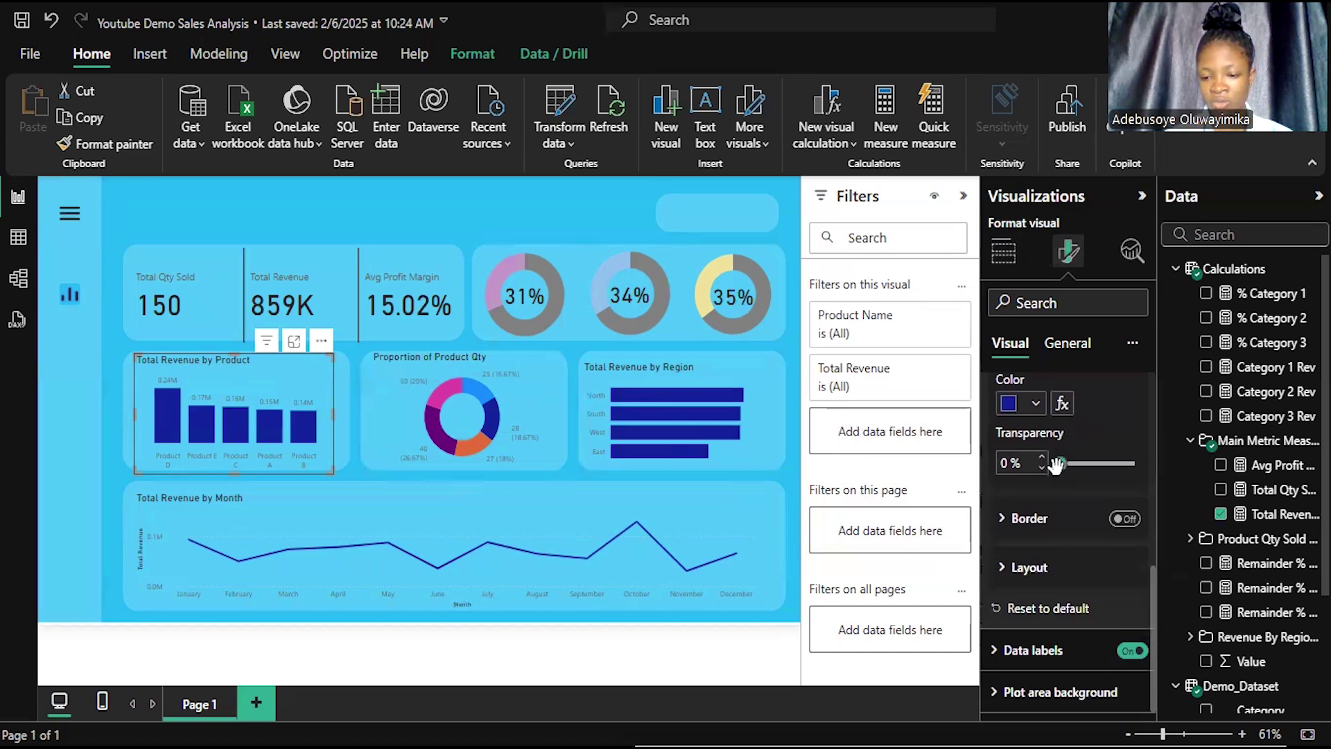
pyautogui.click(1033, 649)
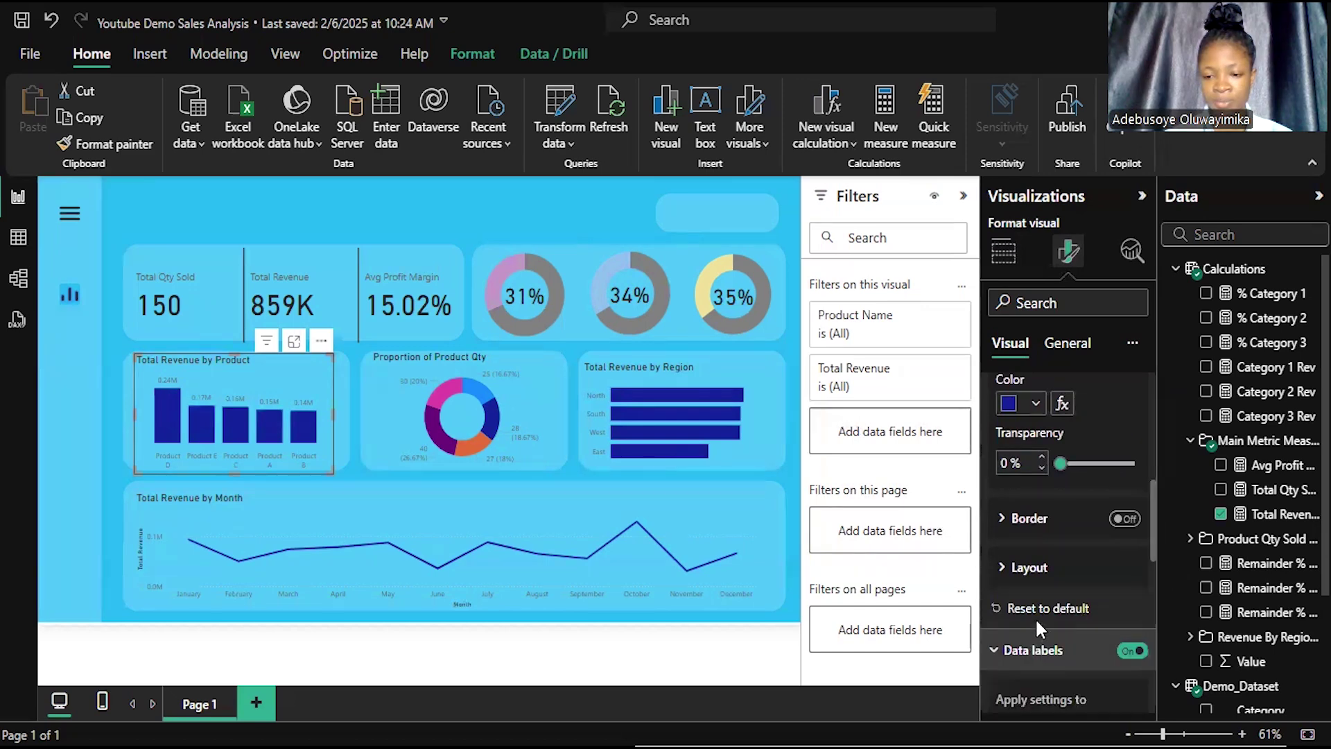
pyautogui.scroll(-3, 1040, 614)
pyautogui.scroll(-3, 1052, 602)
pyautogui.click(1030, 566)
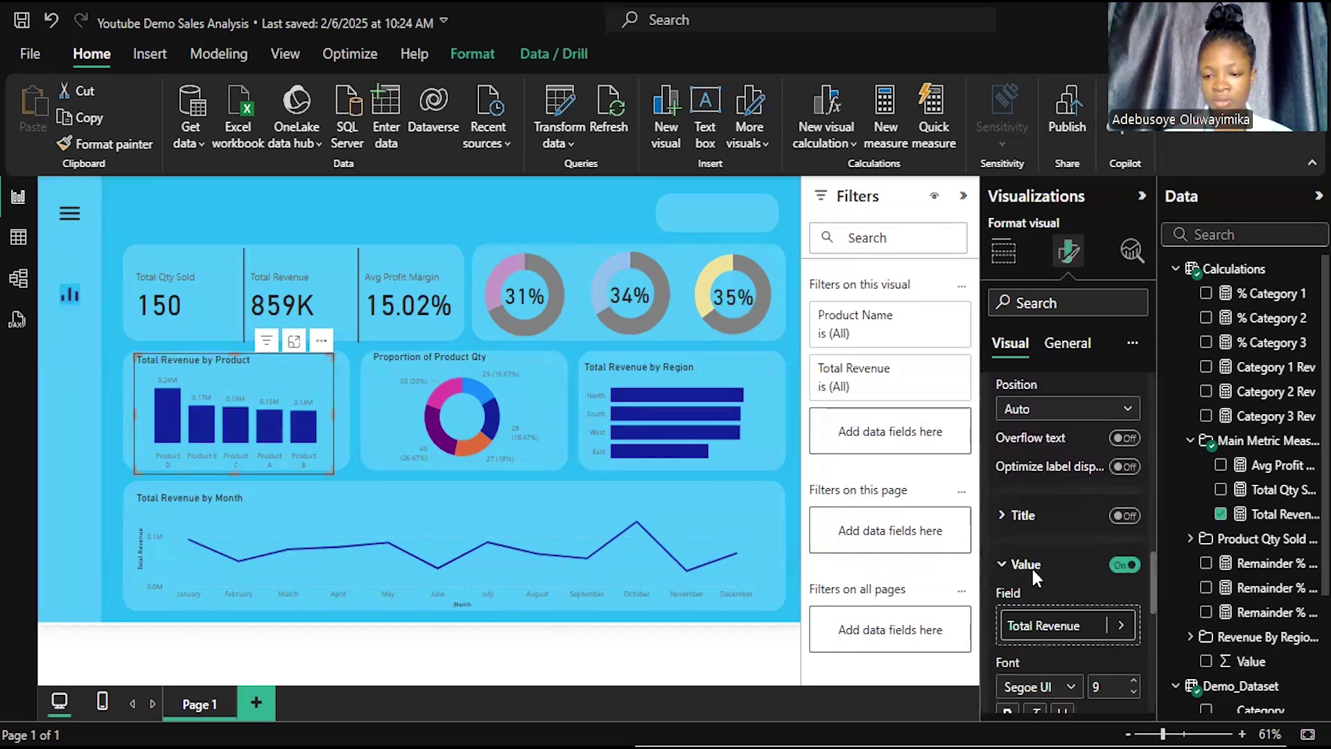
pyautogui.scroll(-1, 1033, 572)
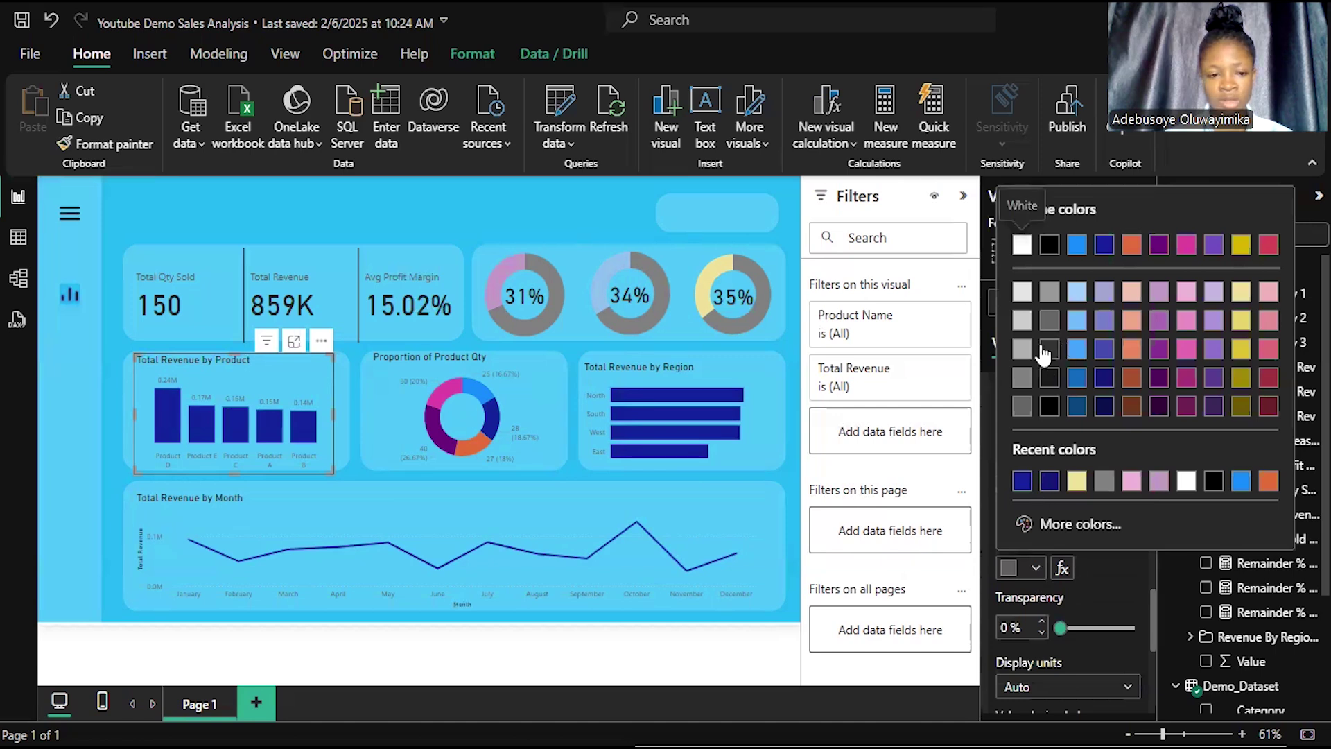
pyautogui.click(1051, 248)
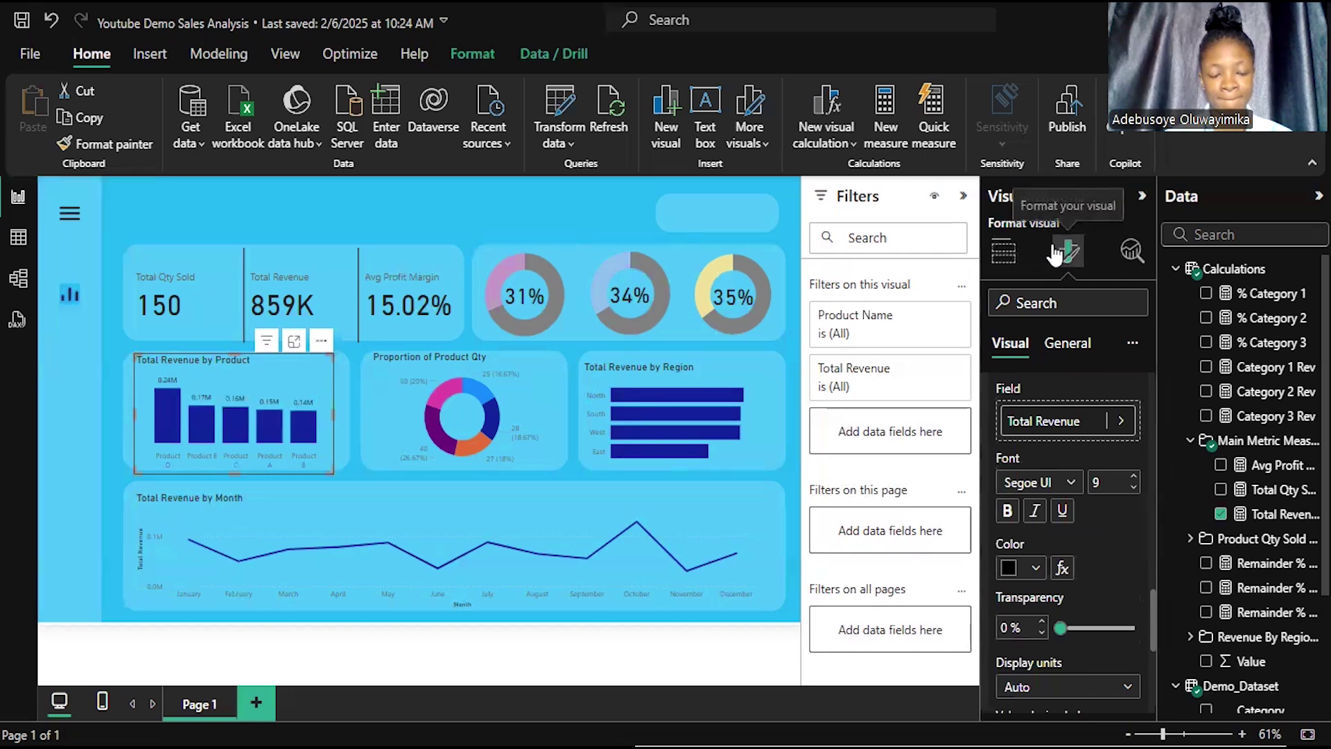
pyautogui.scroll(-5, 1068, 398)
pyautogui.scroll(6, 1067, 406)
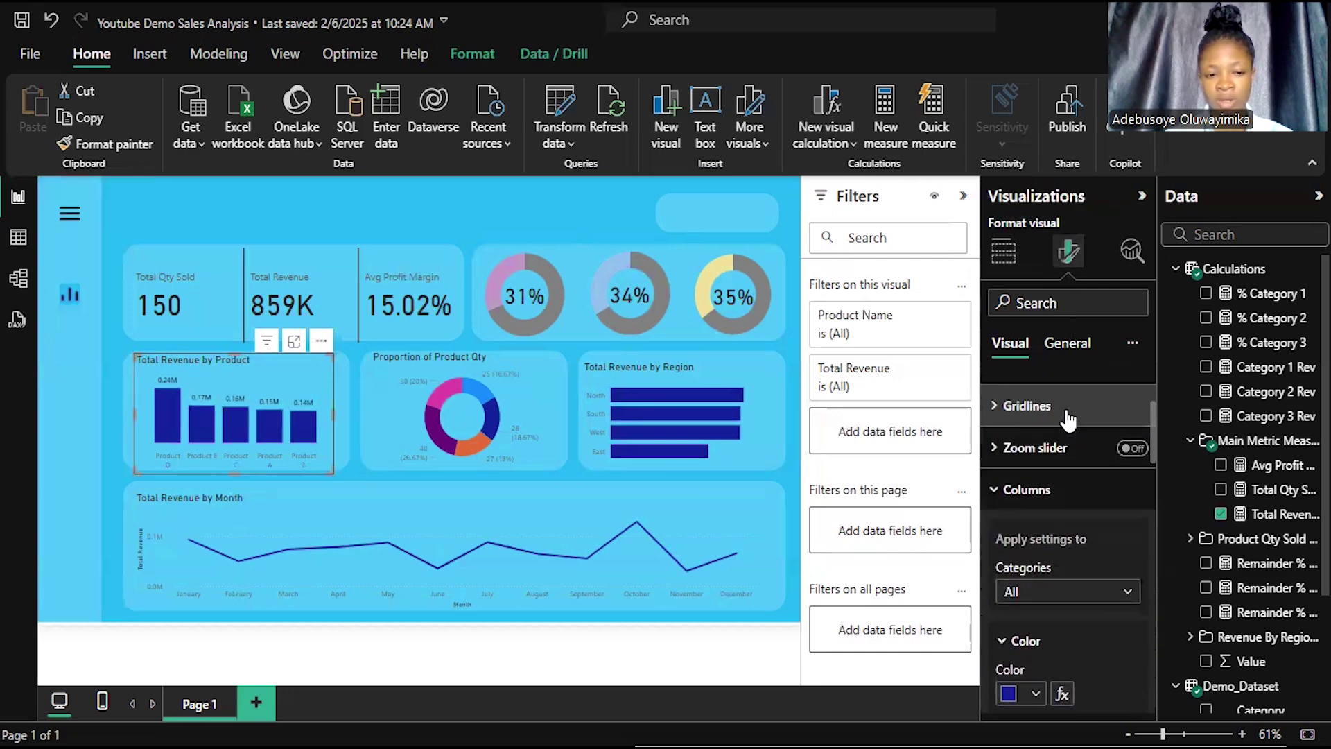
# Step: Set the x-axis value color of the Total Revenue by Product chart to black
pyautogui.scroll(3, 1068, 416)
pyautogui.click(1066, 402)
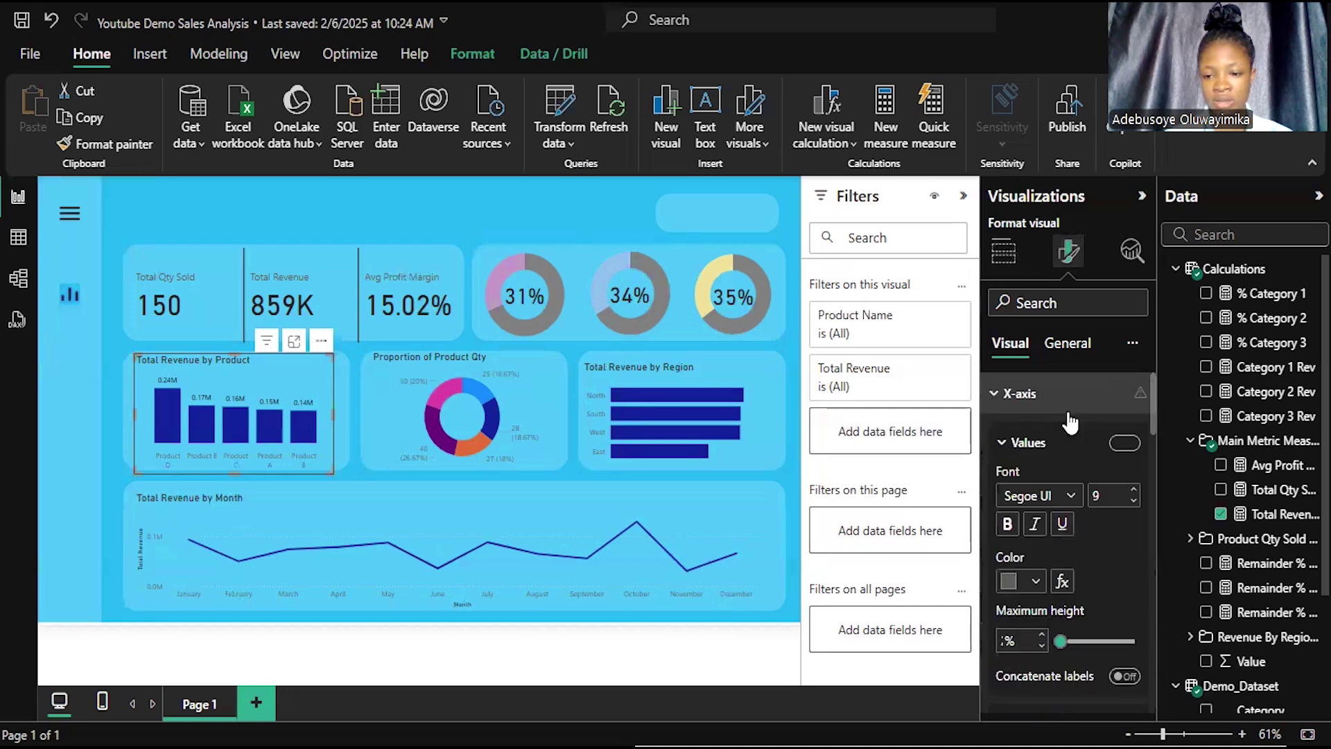
pyautogui.scroll(-5, 1071, 433)
pyautogui.scroll(4, 1071, 431)
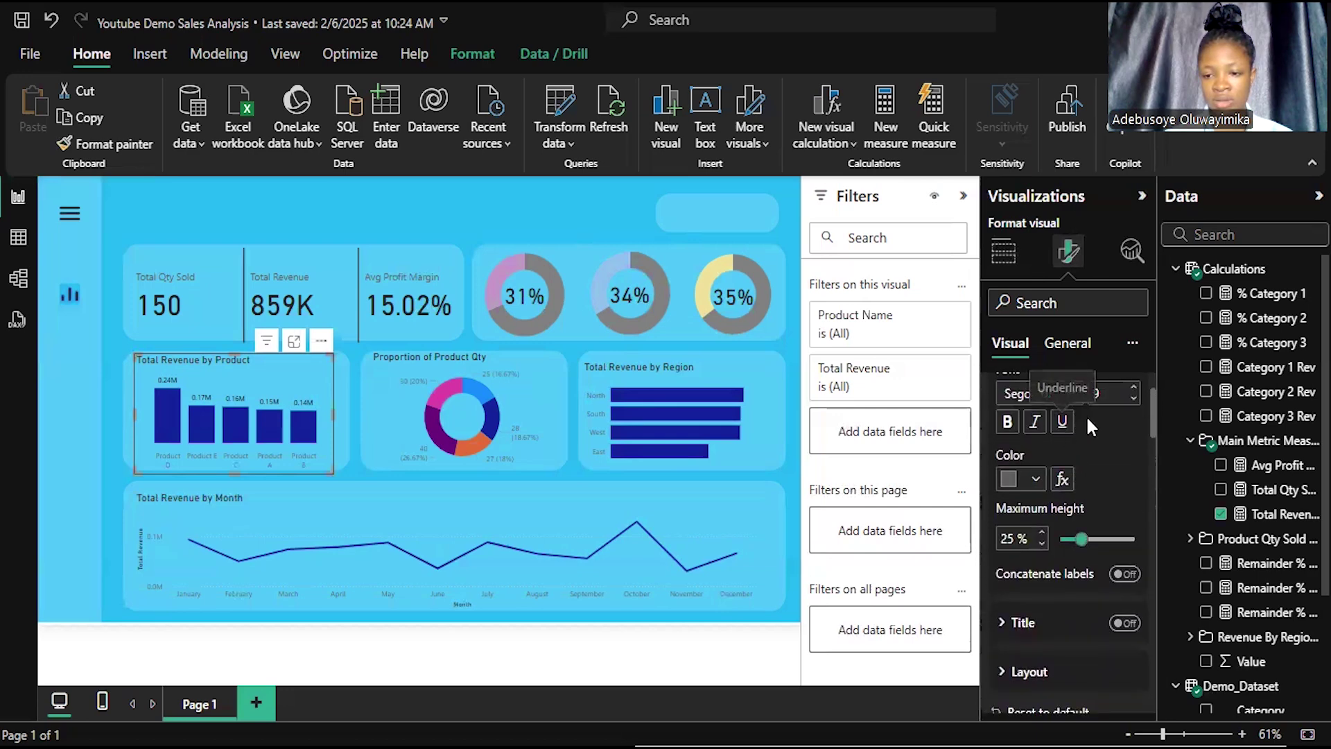
pyautogui.click(1035, 478)
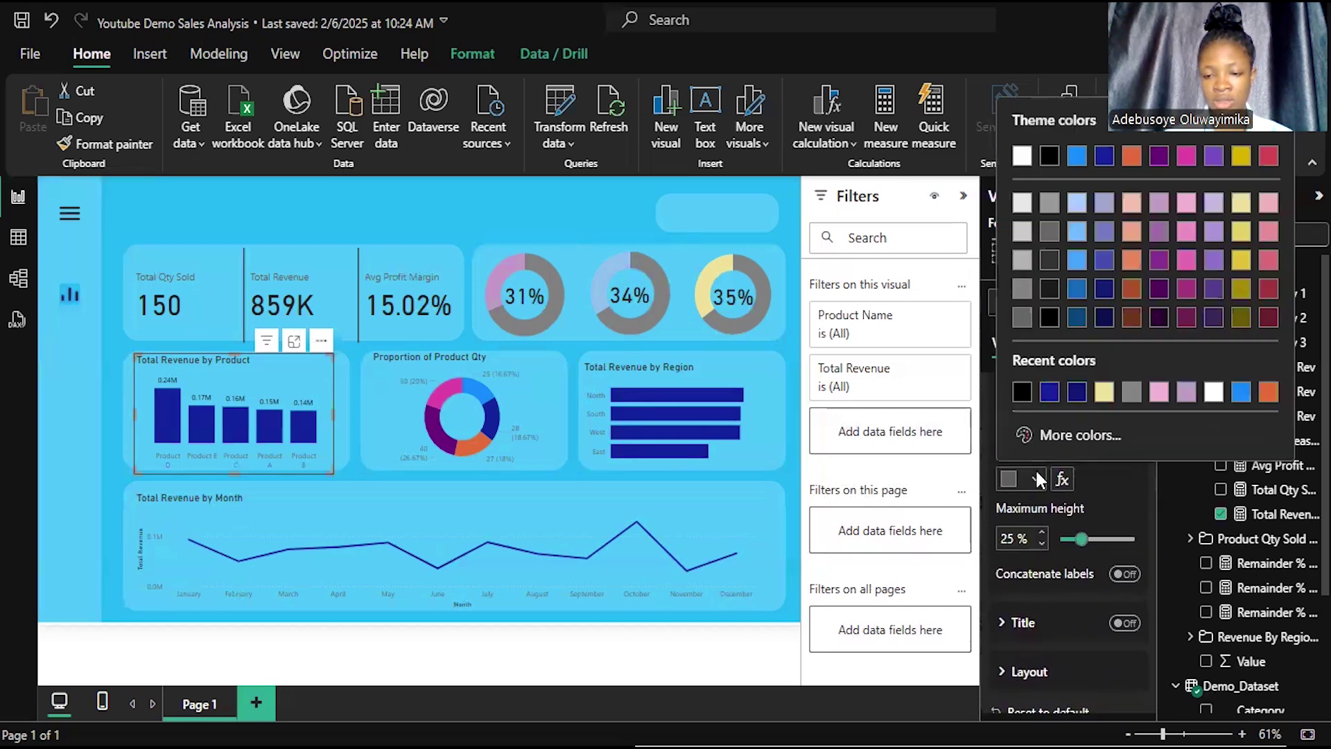
pyautogui.click(1022, 394)
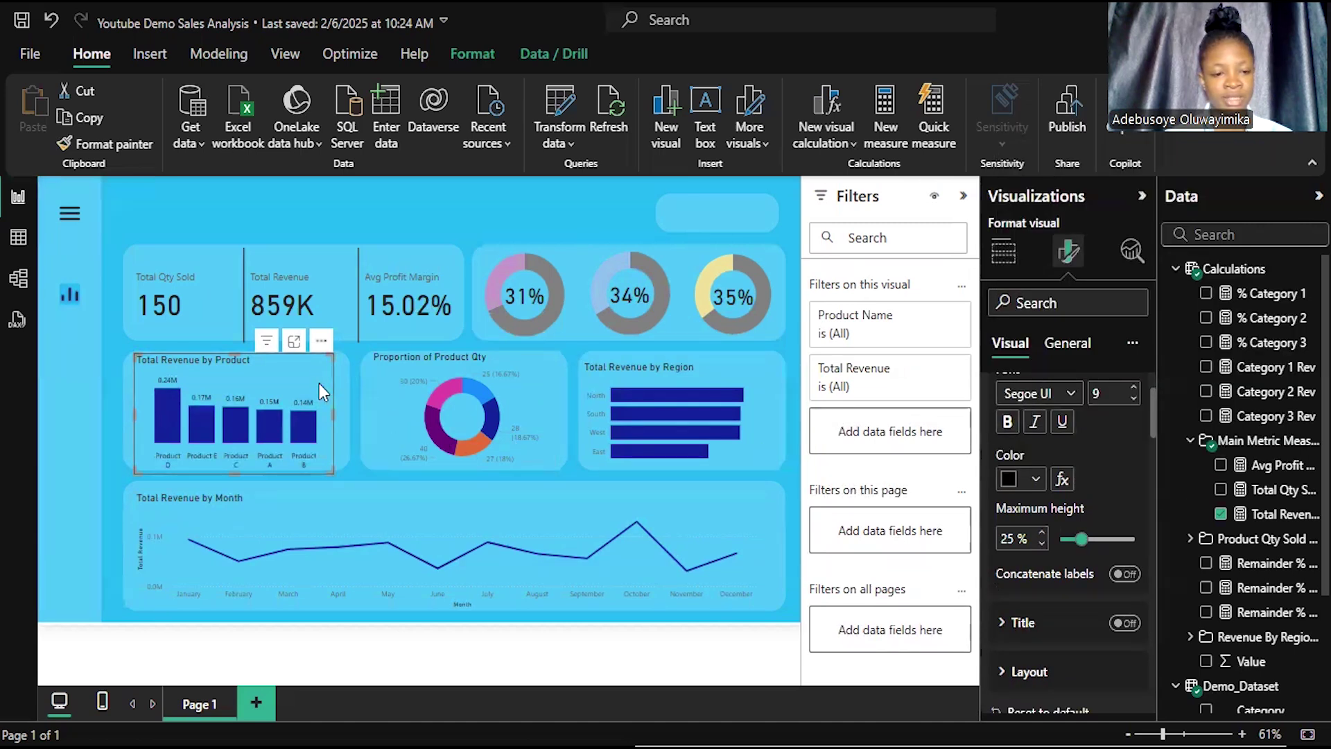
# Step: Resize the Total Revenue by Product chart so its lower edge fits inside its panel
pyautogui.click(115, 144)
pyautogui.click(325, 505)
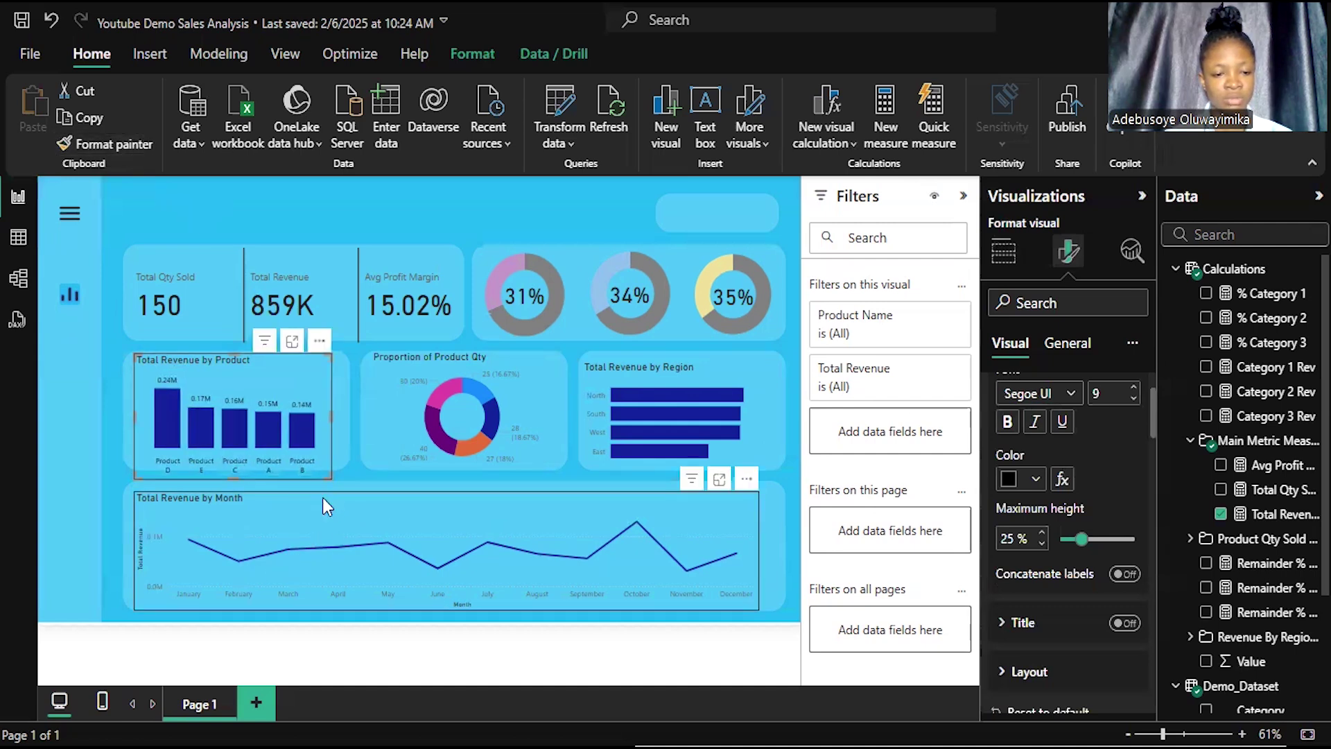
pyautogui.hotkey('ctrl', 'z')
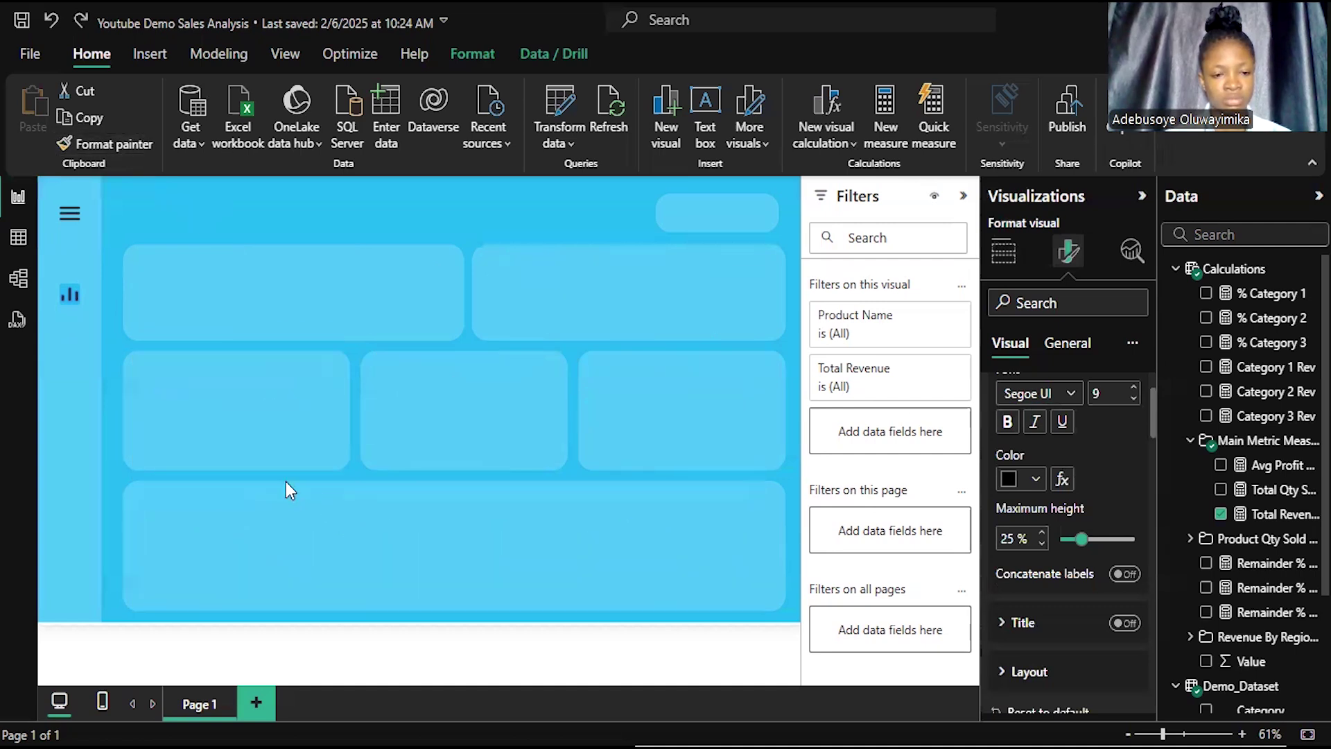
pyautogui.moveTo(233, 478); pyautogui.dragTo(233, 469)
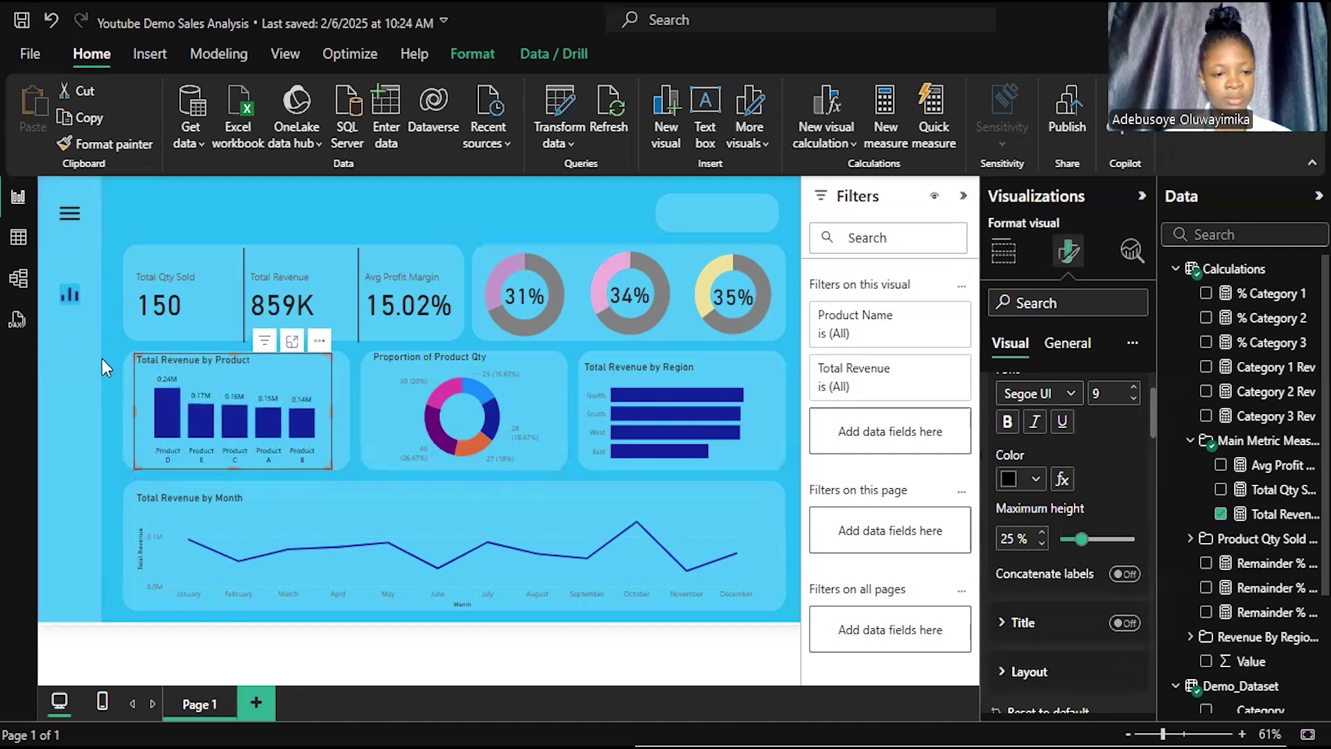
# Step: Try to copy the Total Revenue by Product chart's formatting onto the Total Revenue by Month chart with the format painter, and undo it
pyautogui.click(145, 140)
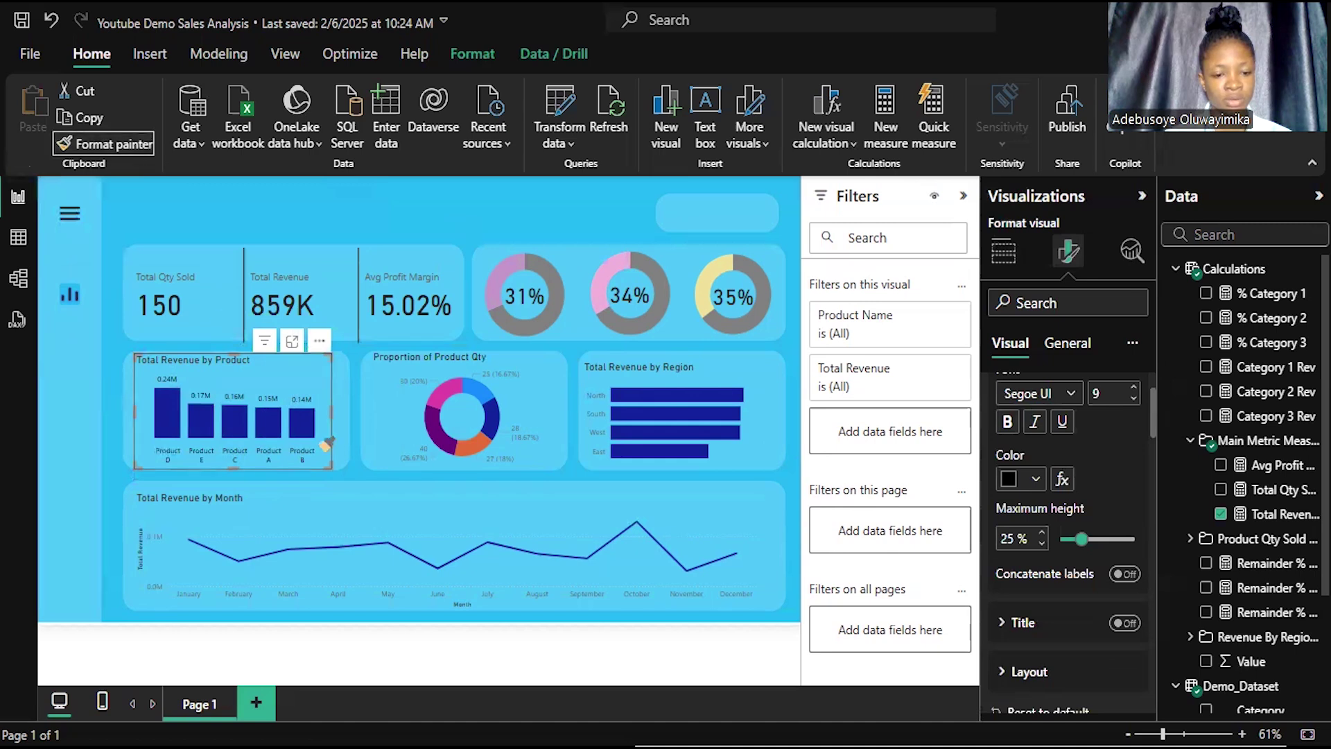
pyautogui.click(319, 551)
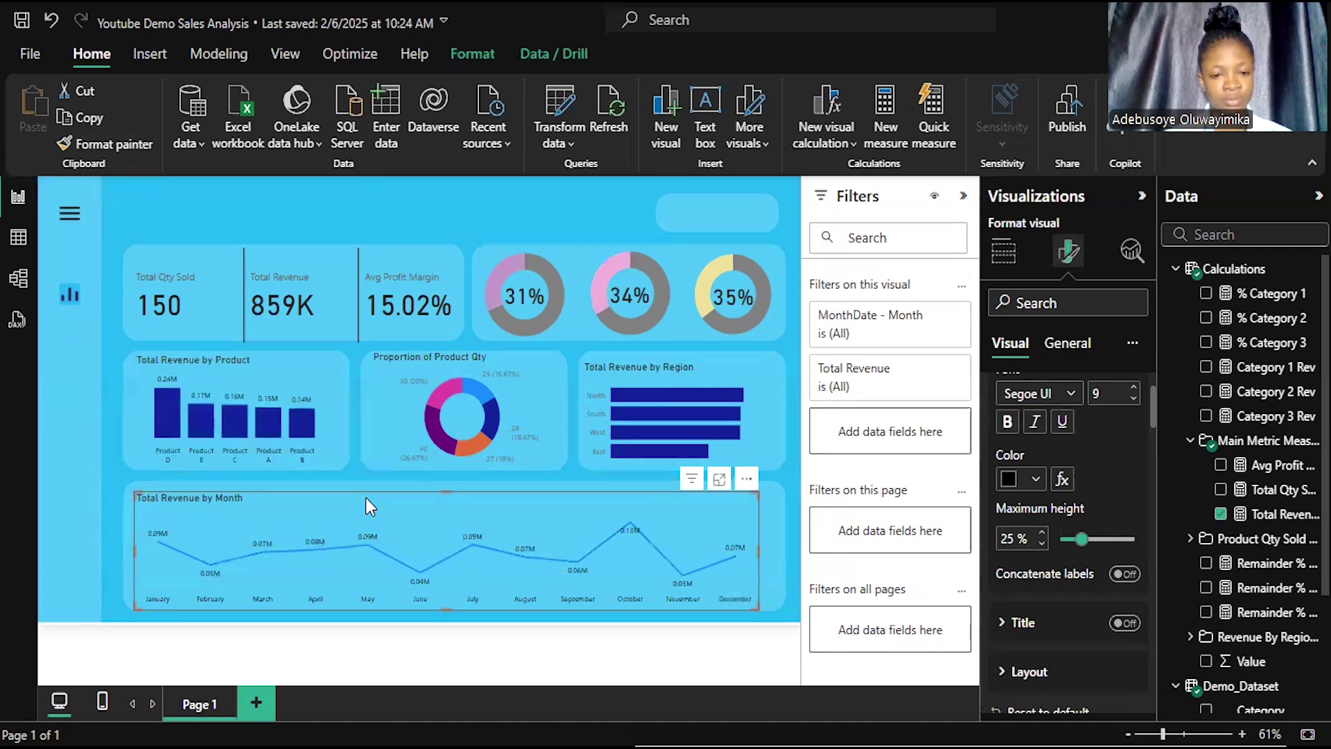
pyautogui.hotkey('ctrl', 'z')
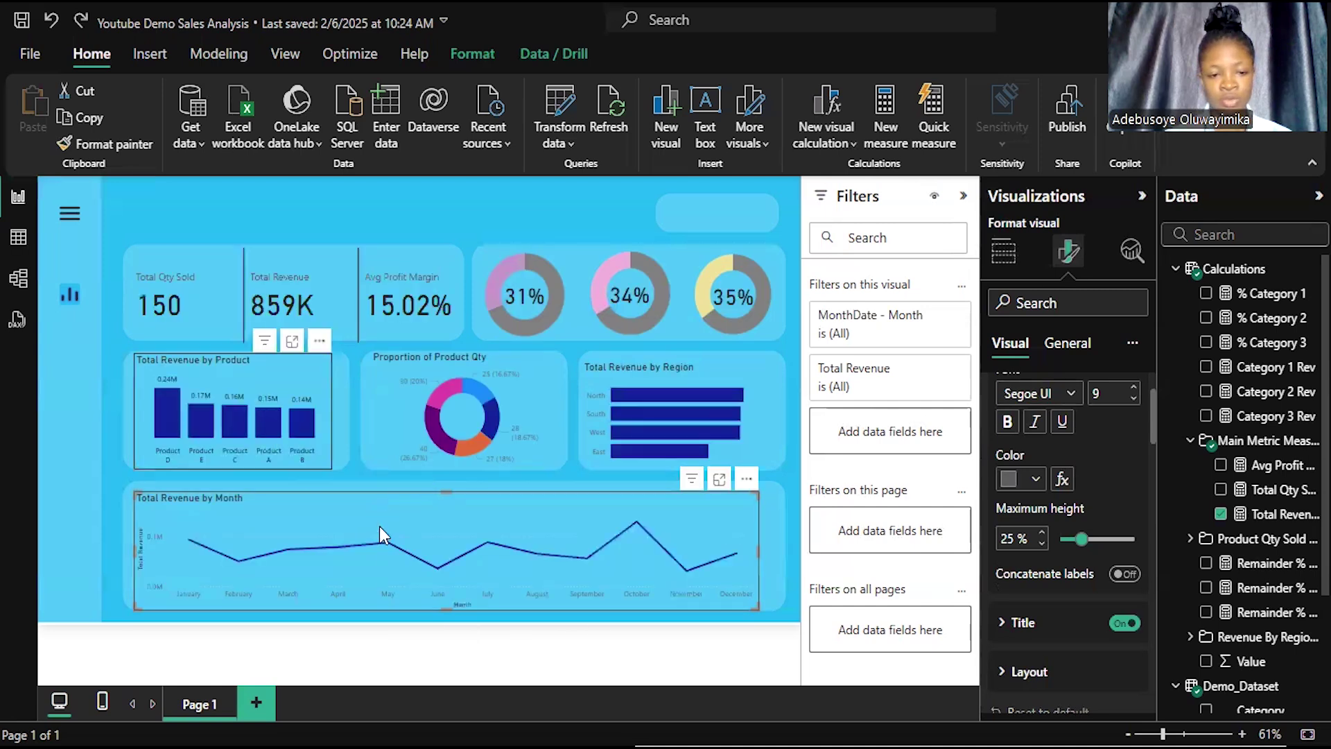
# Step: Set the x-axis value color of the Total Revenue by Month chart to black and turn off its x-axis title
pyautogui.moveTo(507, 521)
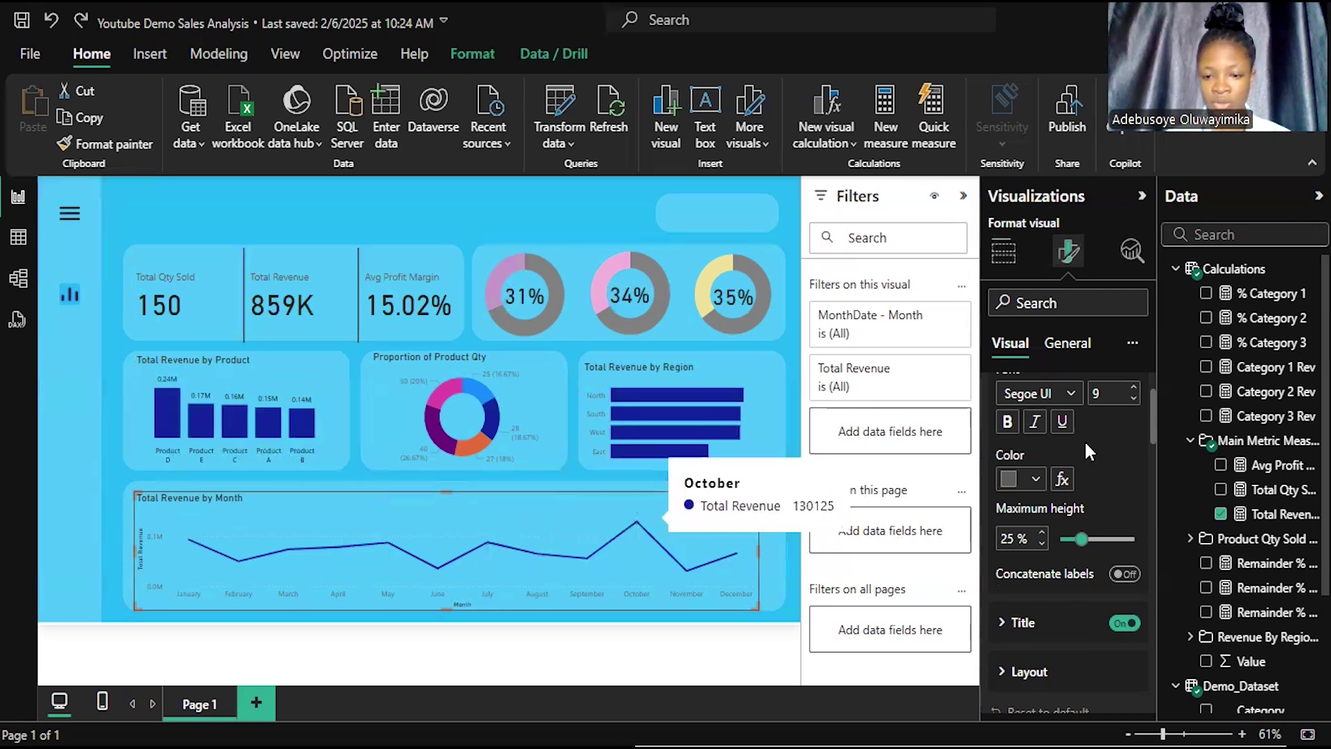
pyautogui.scroll(2, 1038, 493)
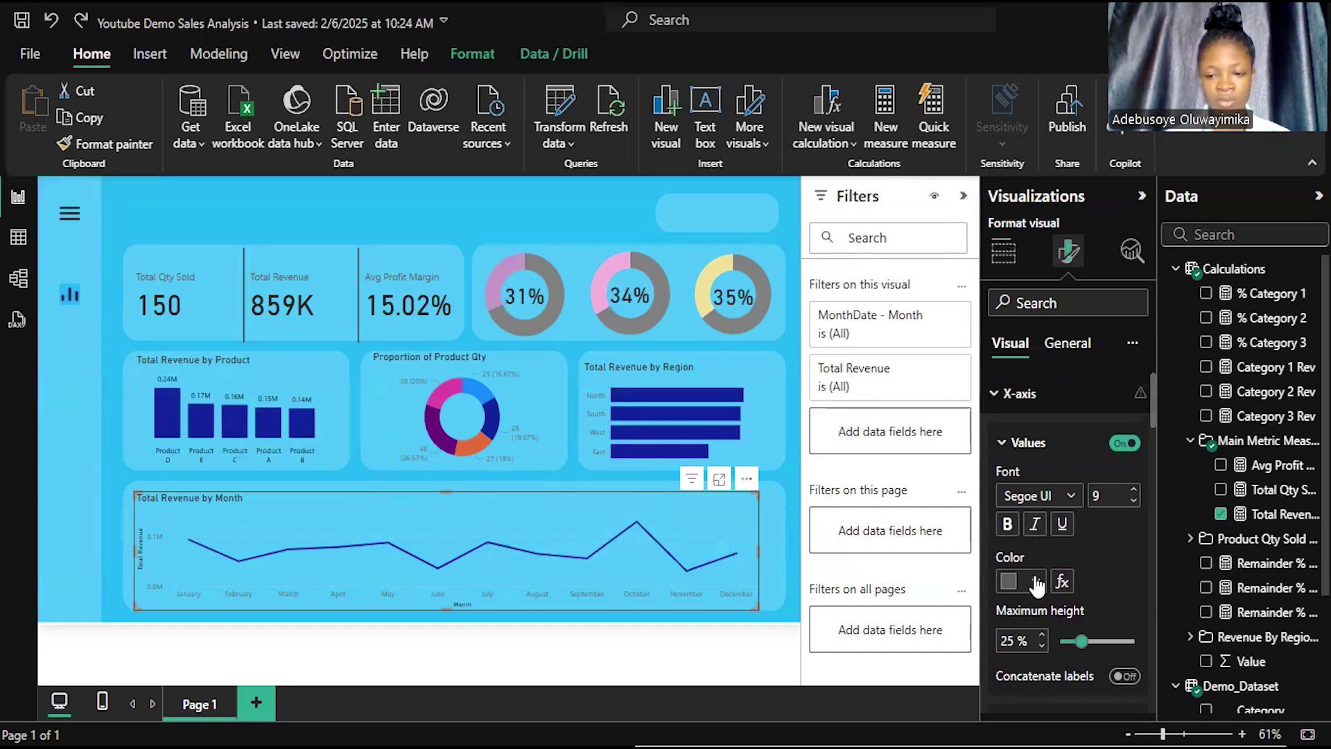
pyautogui.click(1011, 583)
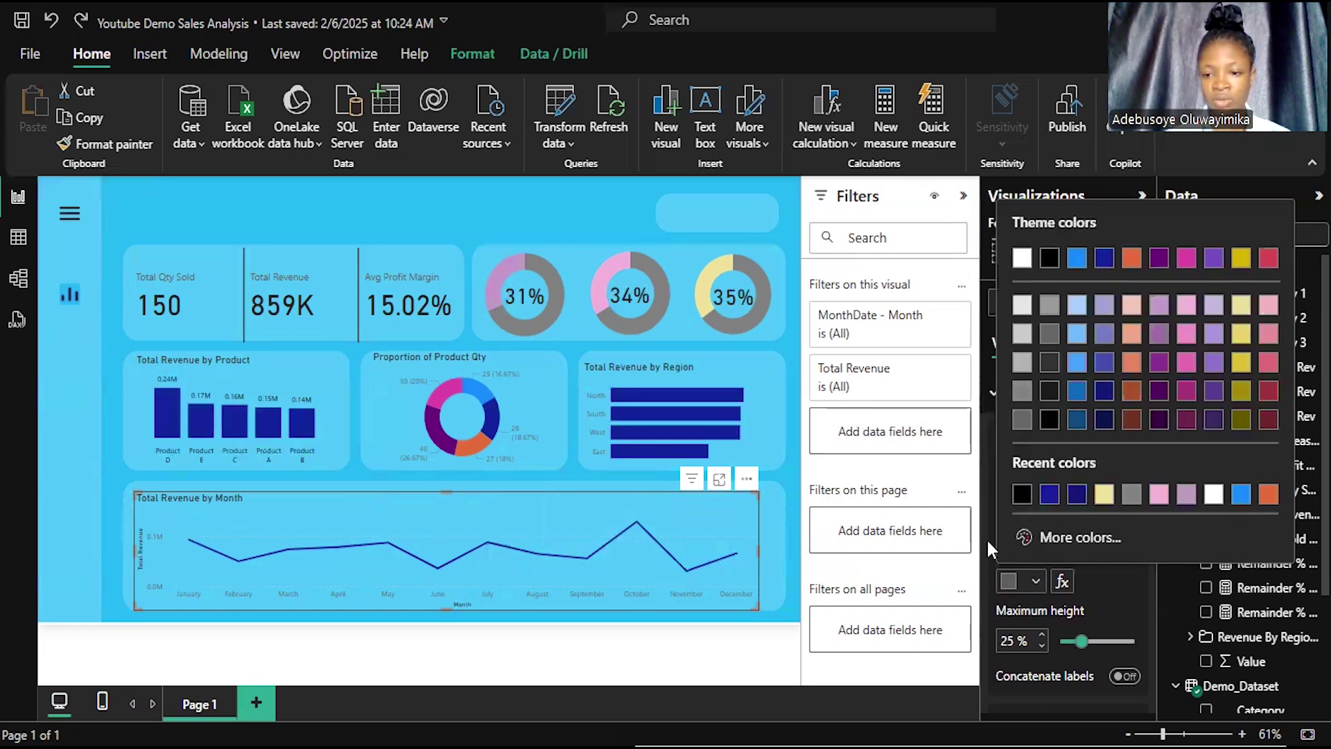
pyautogui.click(1022, 494)
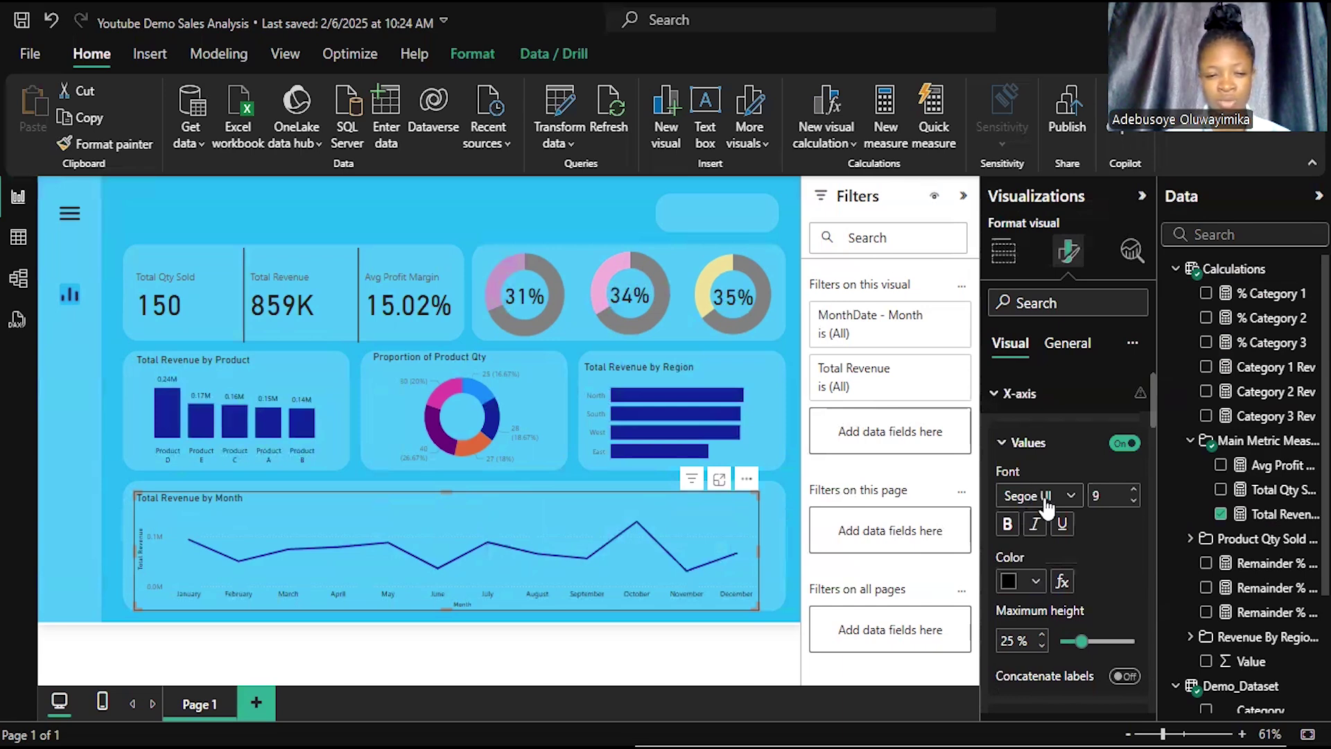
pyautogui.scroll(-3, 1050, 519)
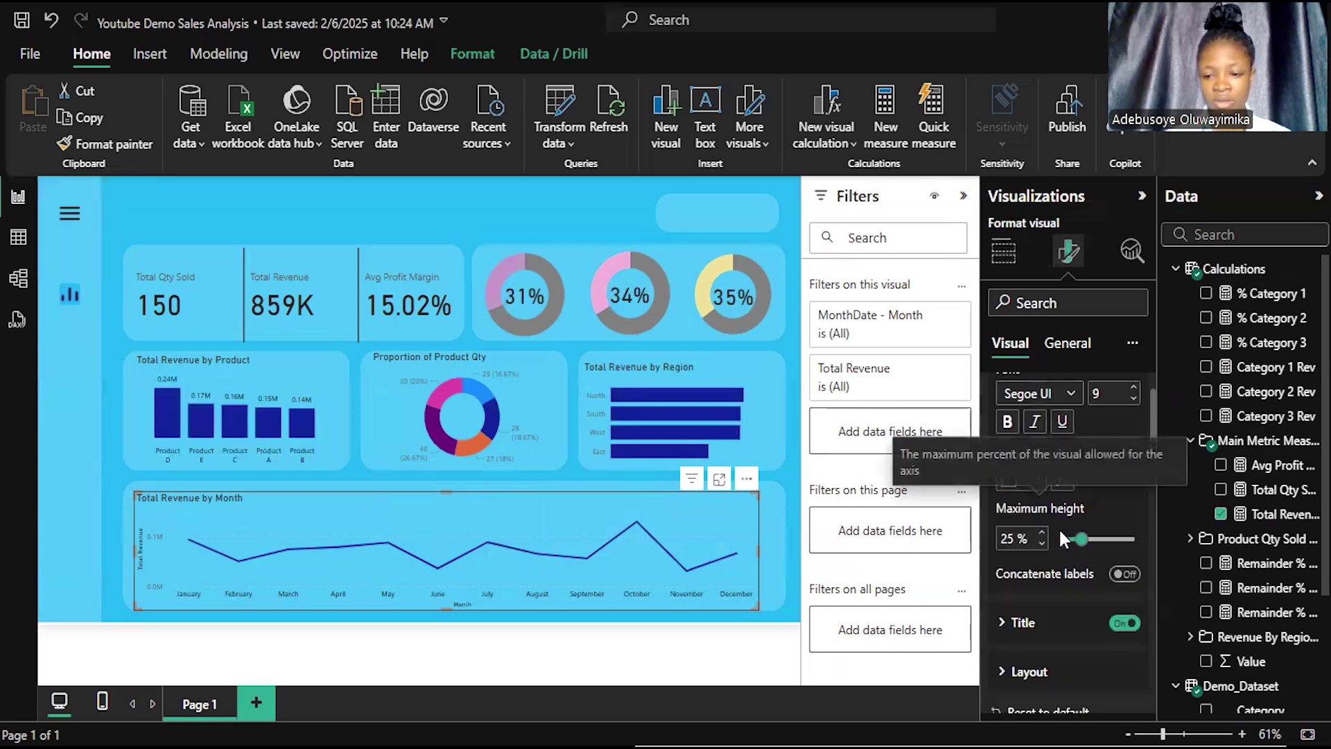
pyautogui.click(1126, 623)
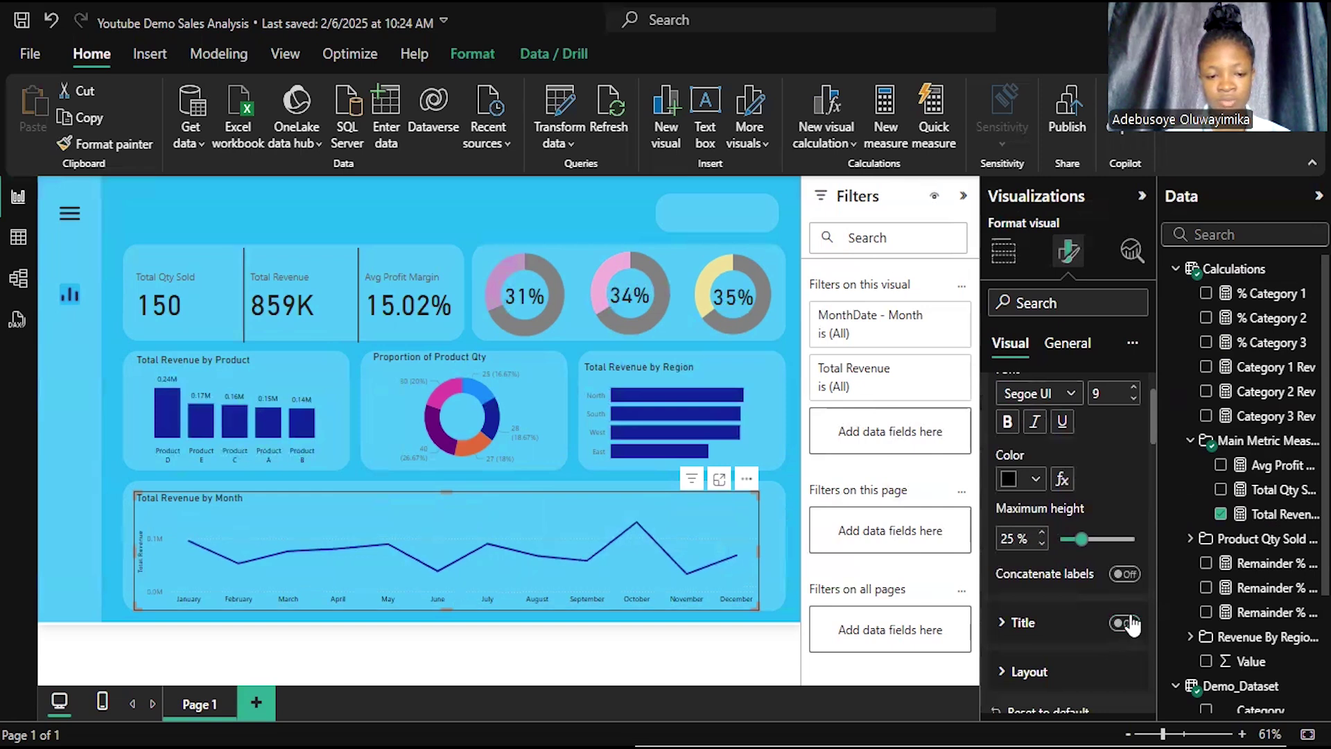
# Step: Turn off the y-axis title of the Total Revenue by Month chart
pyautogui.scroll(3, 1126, 527)
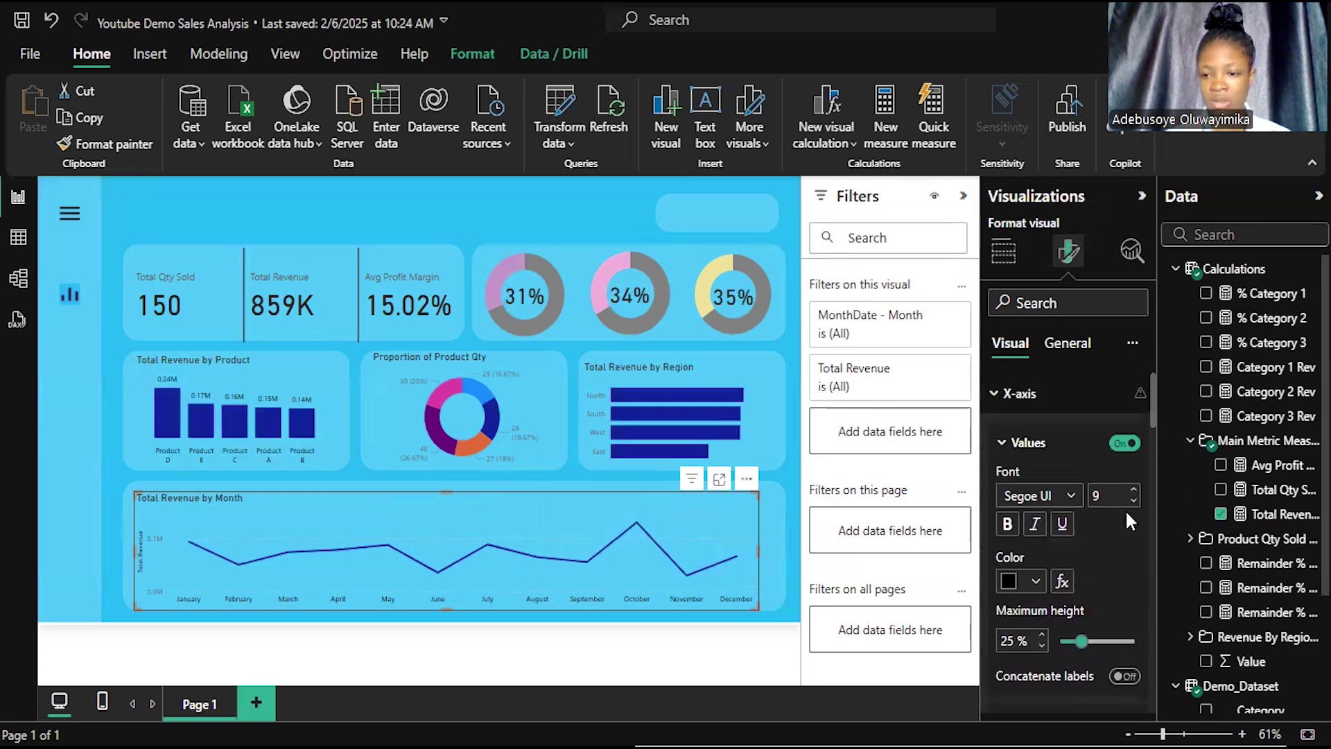
pyautogui.click(1034, 447)
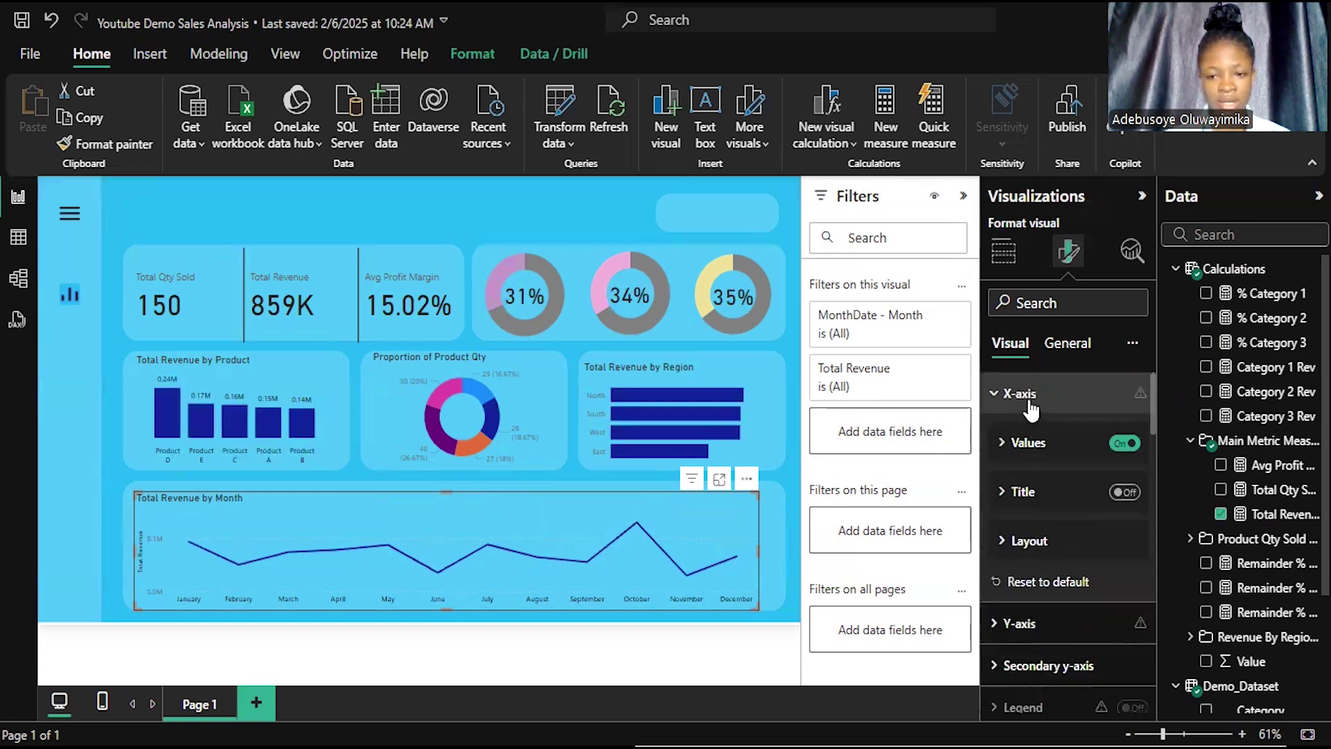
pyautogui.click(1031, 401)
pyautogui.click(1022, 434)
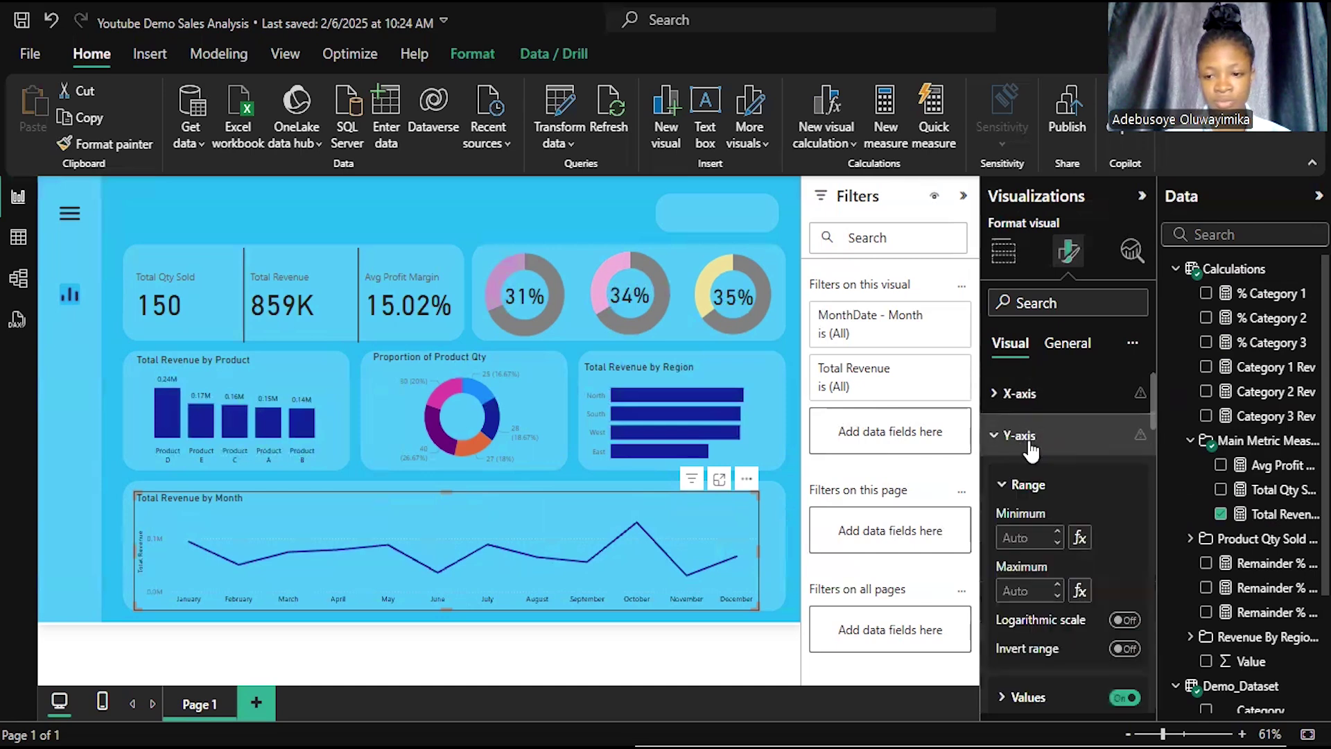
pyautogui.scroll(-3, 1086, 582)
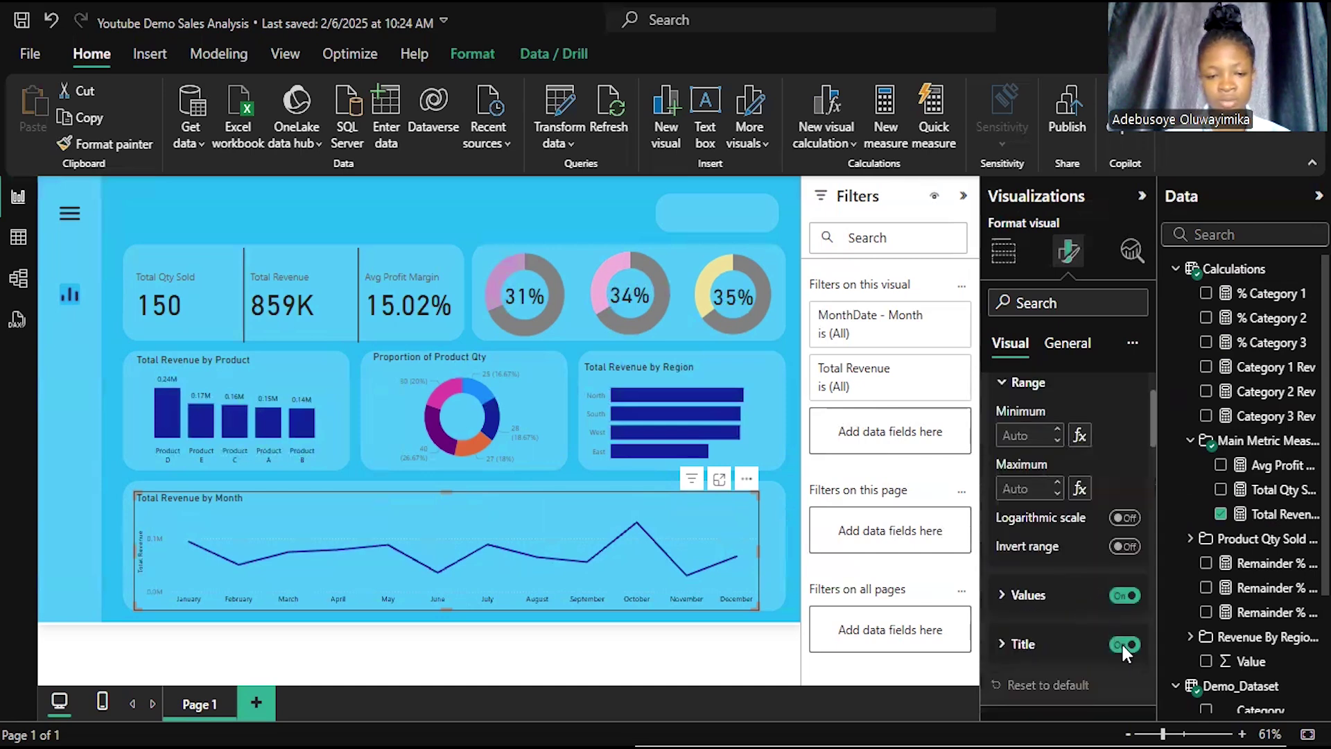
pyautogui.click(1125, 596)
pyautogui.click(1125, 597)
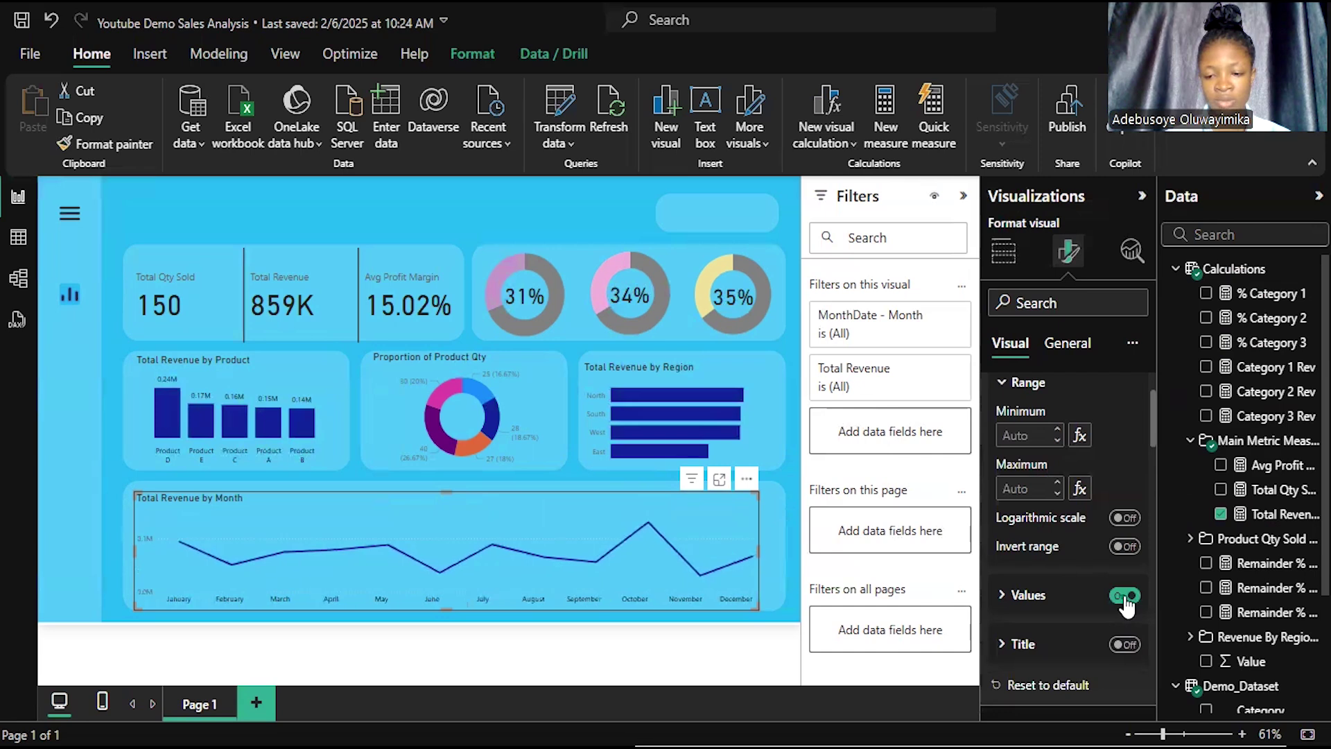
# Step: Turn off the y-axis values of the Total Revenue by Month chart
pyautogui.click(1033, 593)
pyautogui.scroll(-3, 1035, 580)
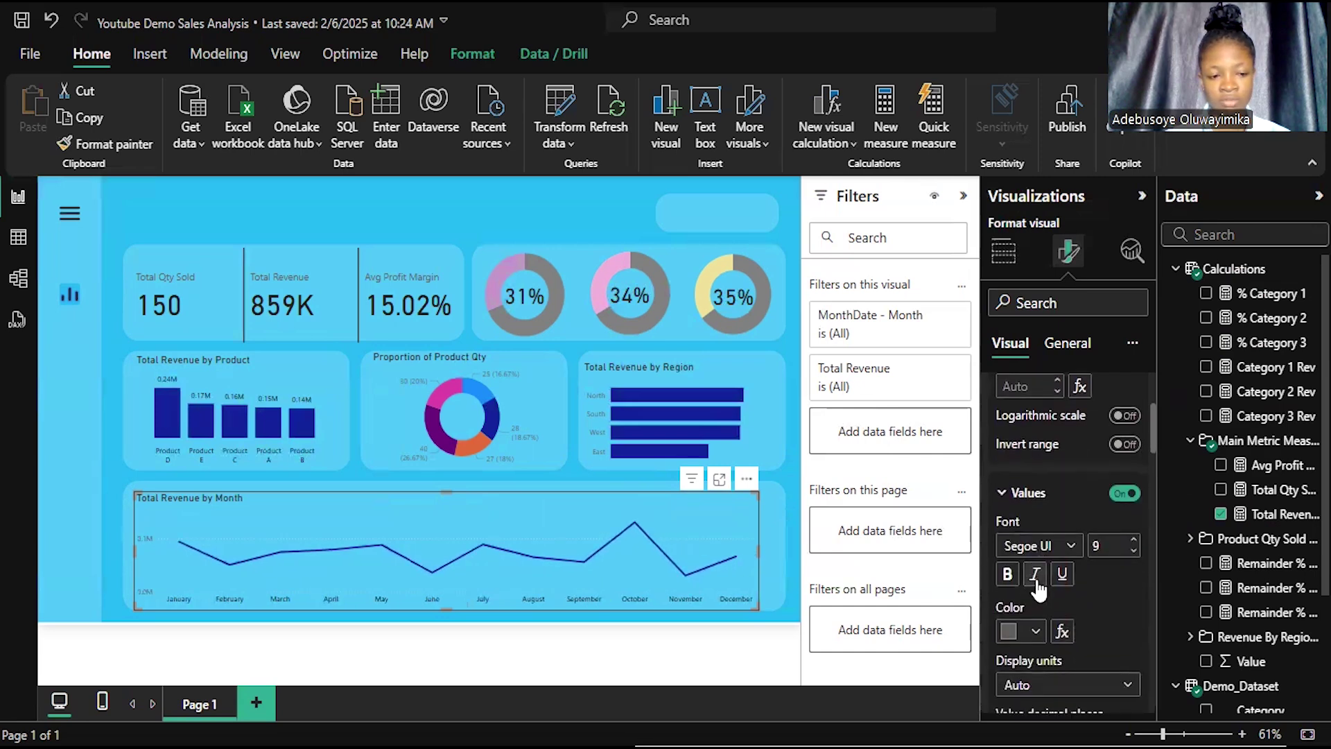
pyautogui.click(1012, 628)
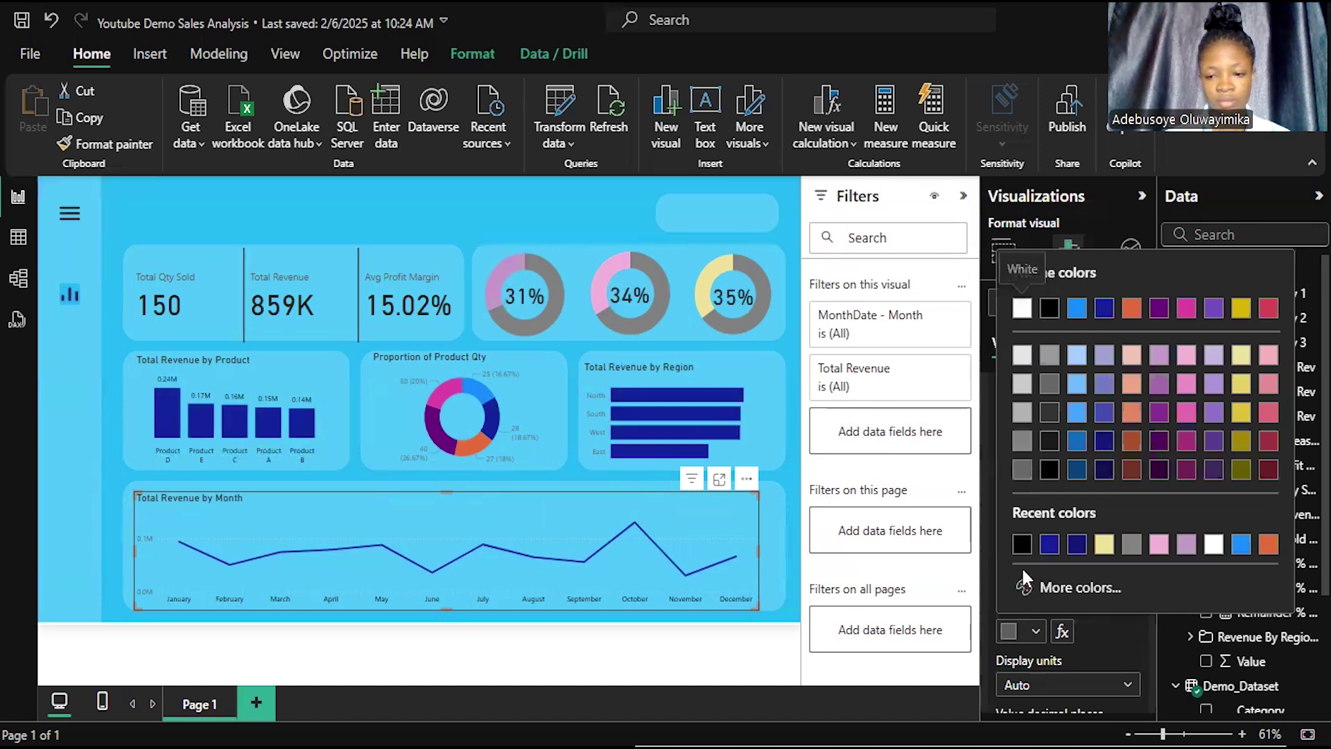
pyautogui.press('Escape')
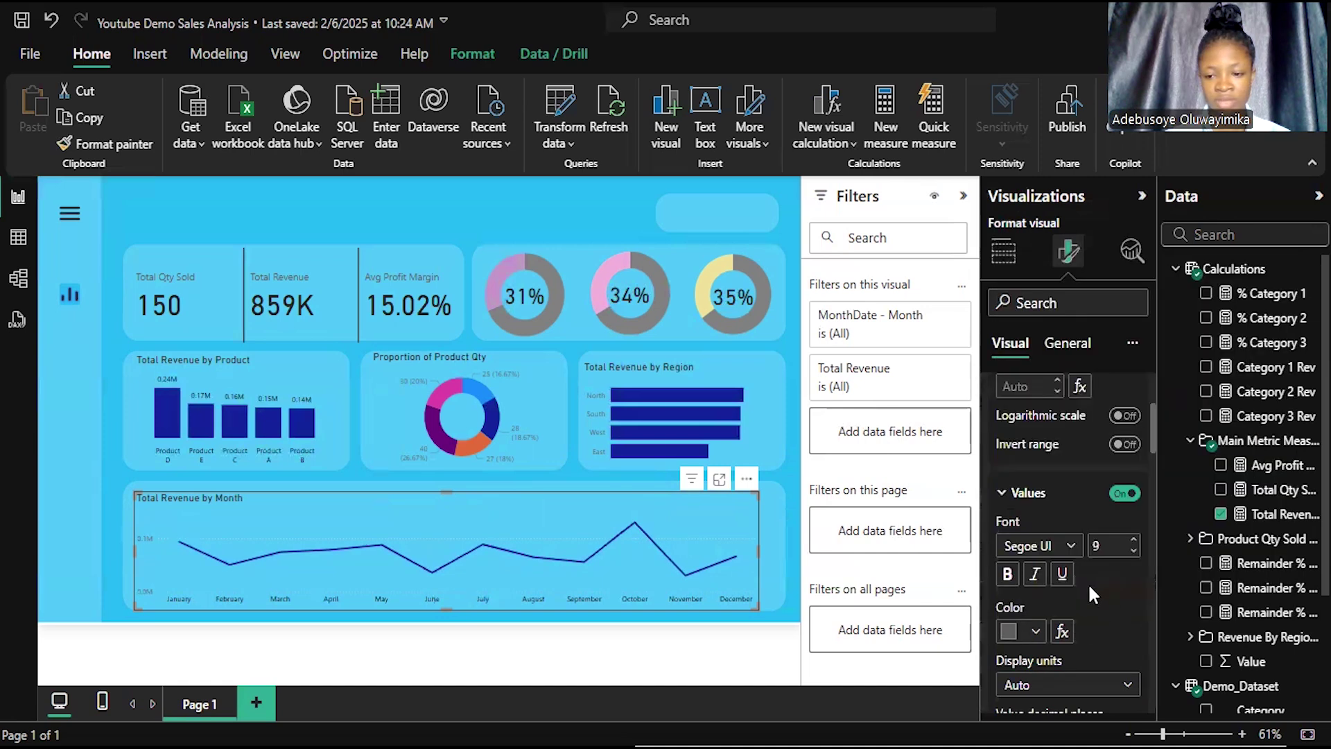
pyautogui.click(1127, 495)
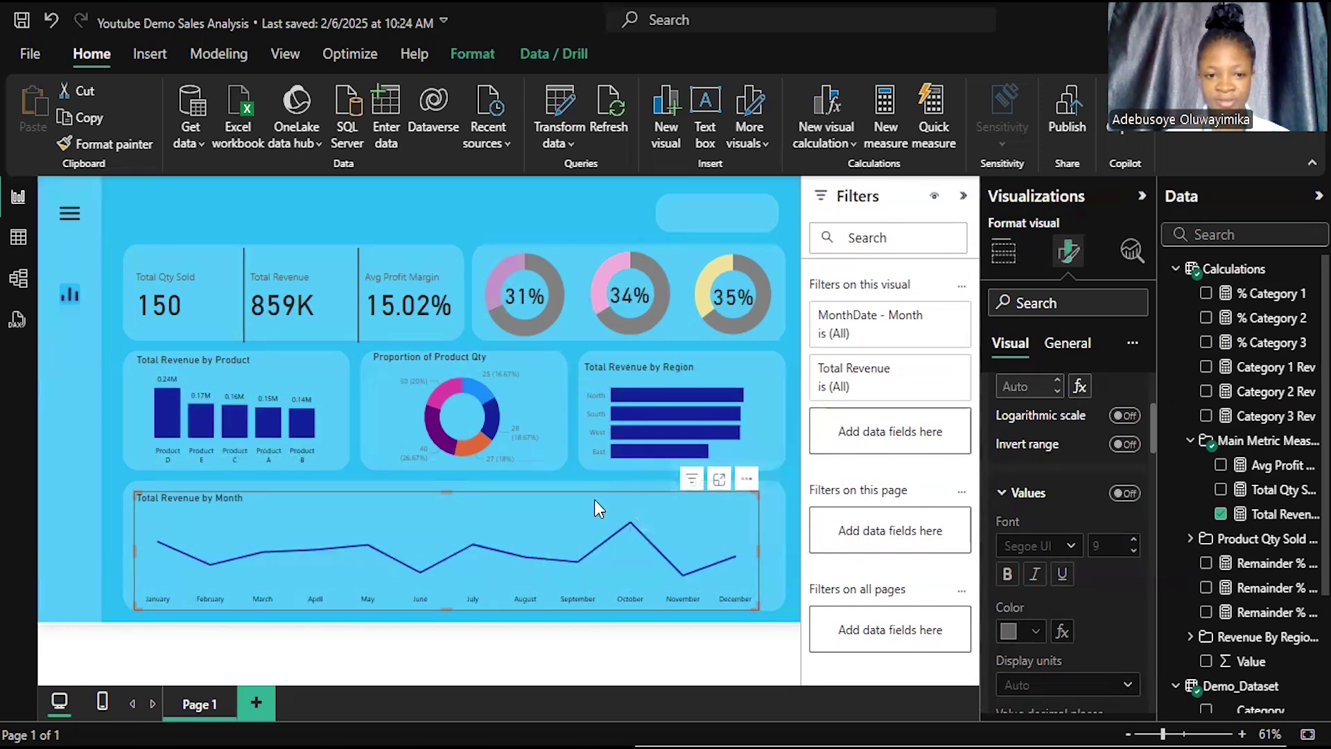
# Step: Set the detail label value color of the Proportion of Product Qty donut chart to black
pyautogui.click(543, 405)
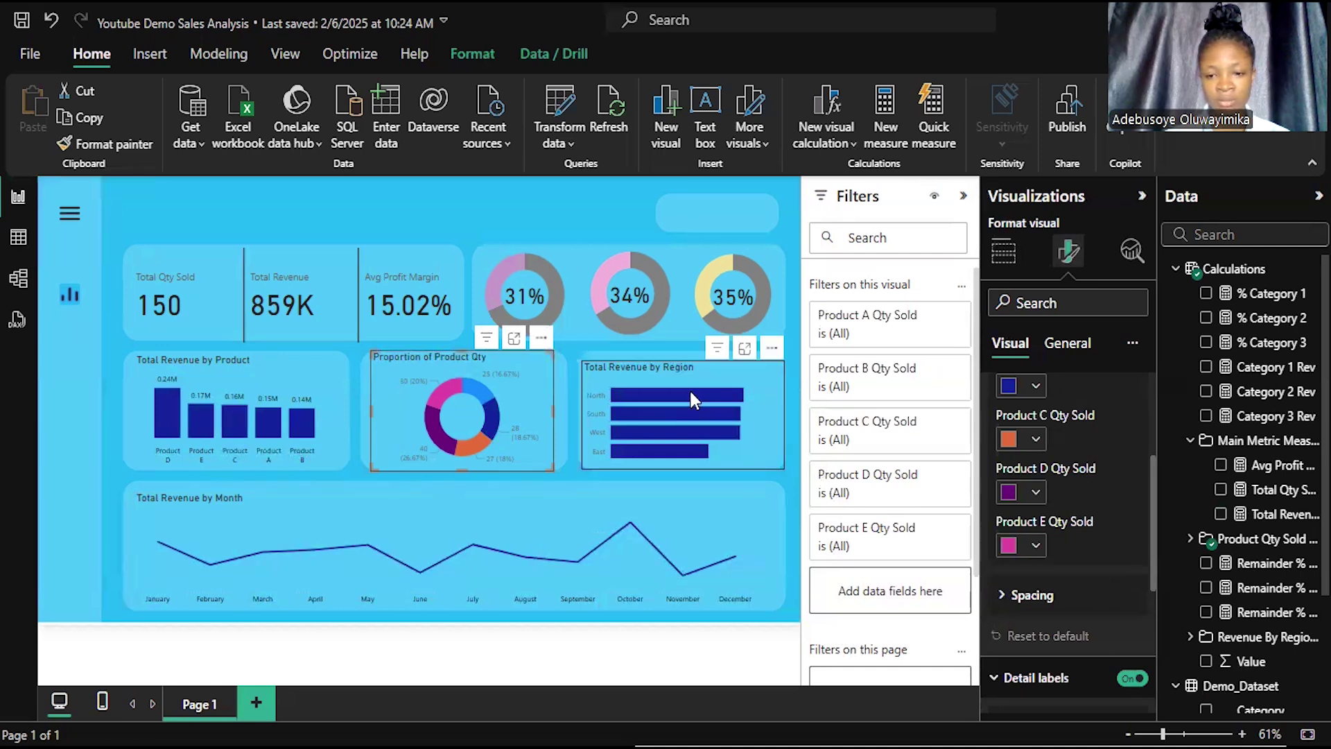
pyautogui.scroll(3, 1094, 467)
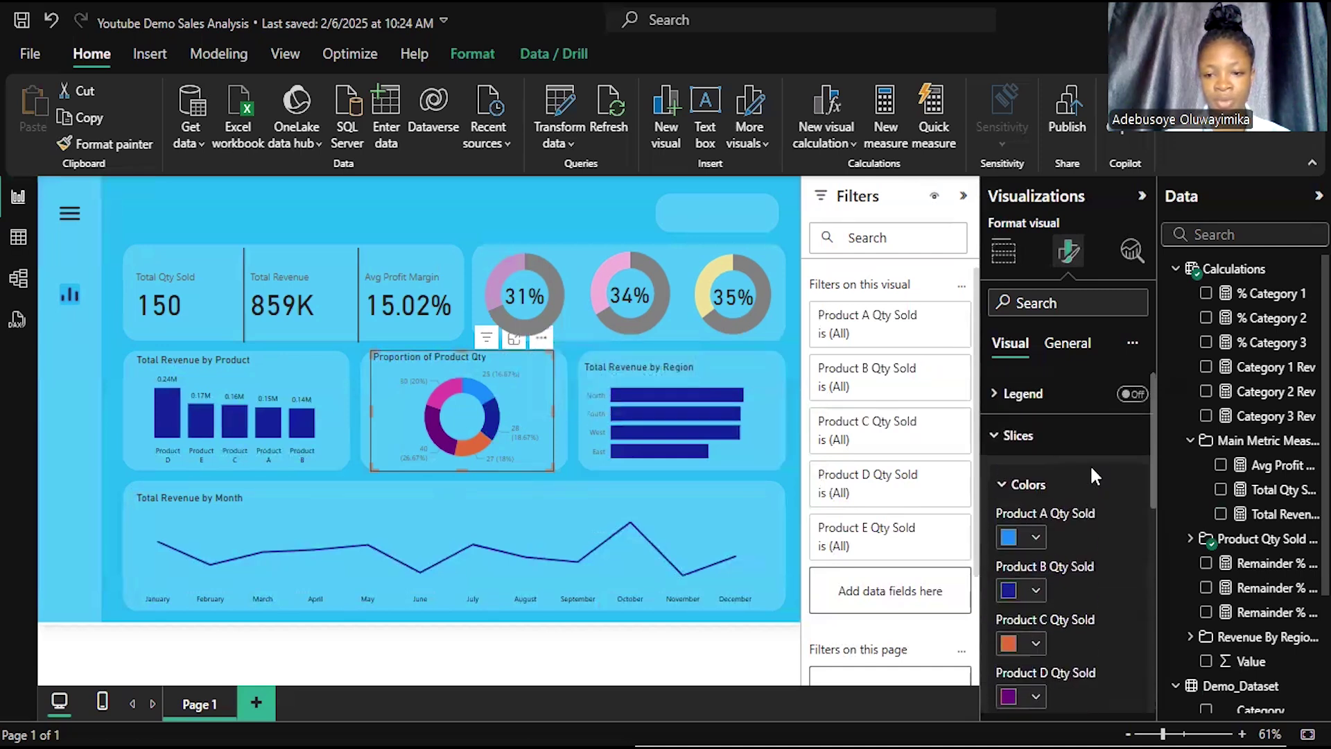
pyautogui.click(1041, 451)
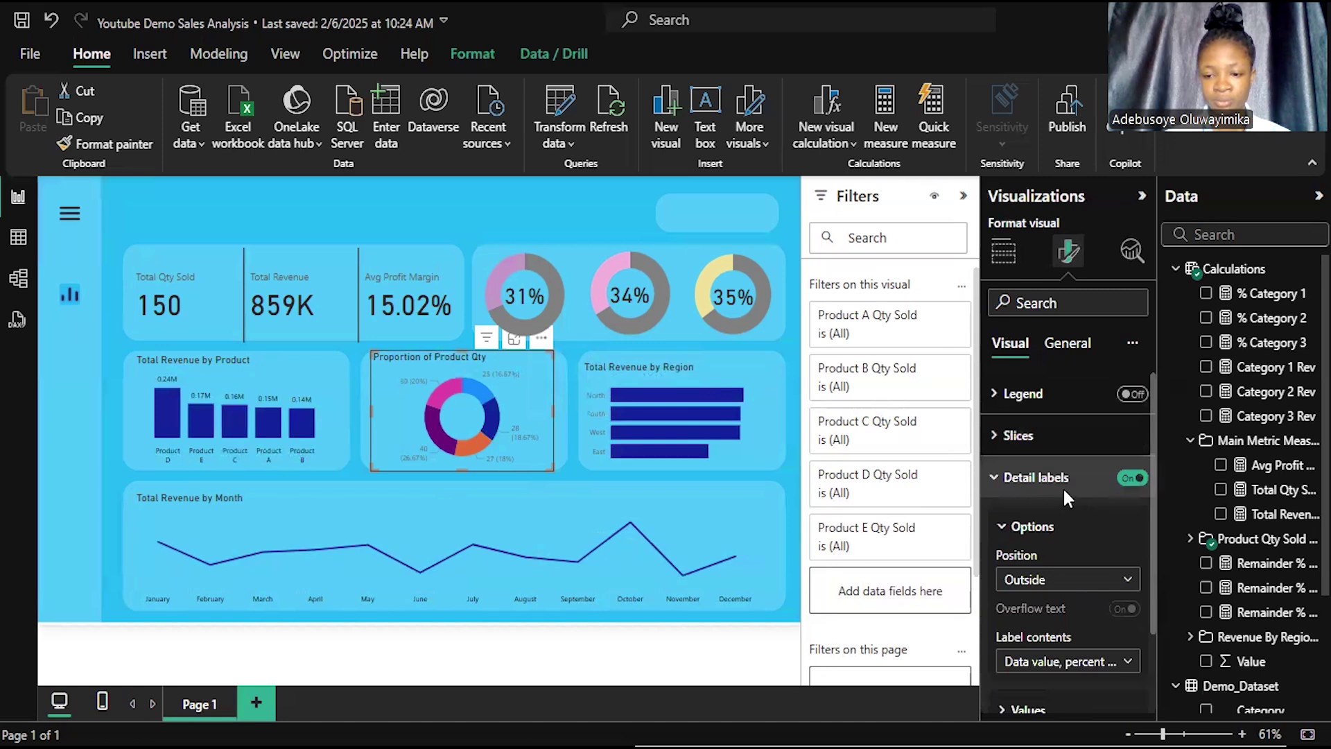
pyautogui.click(1054, 472)
pyautogui.click(1054, 473)
pyautogui.scroll(-2, 1068, 535)
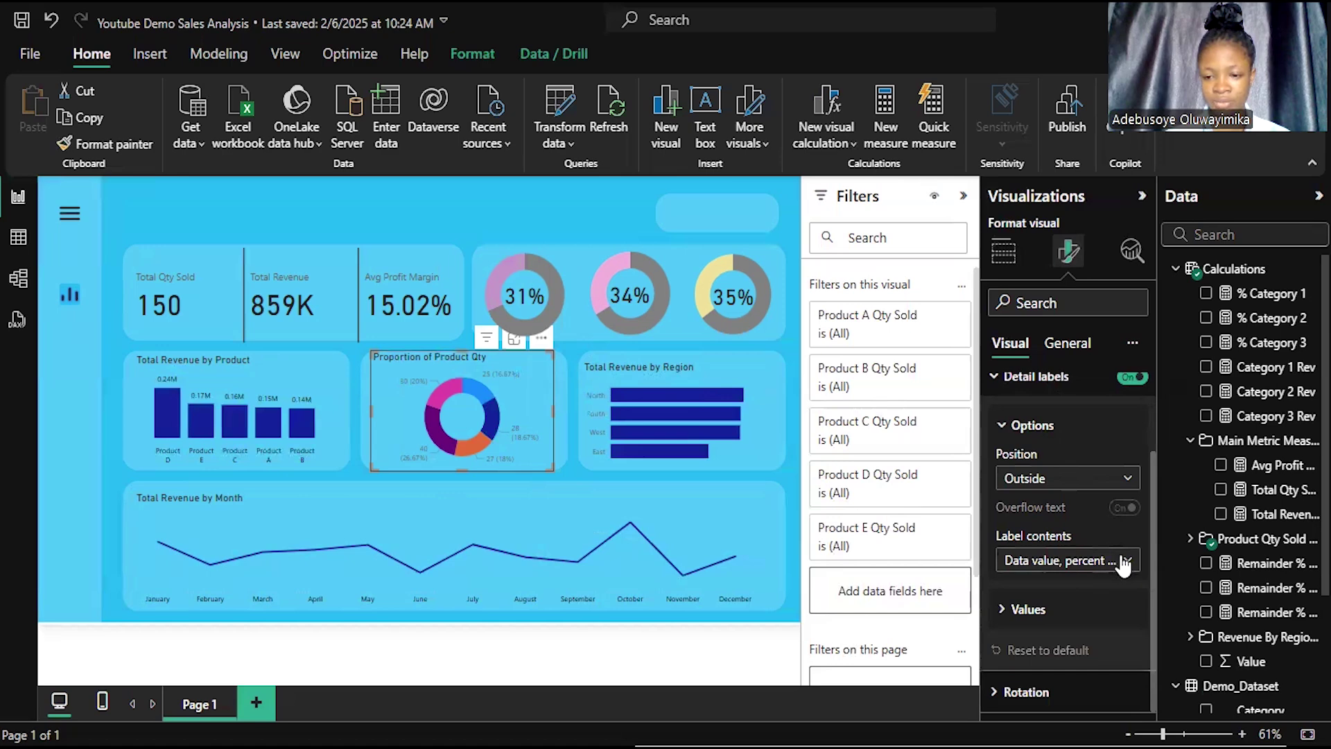
pyautogui.click(1030, 609)
pyautogui.scroll(-5, 1045, 589)
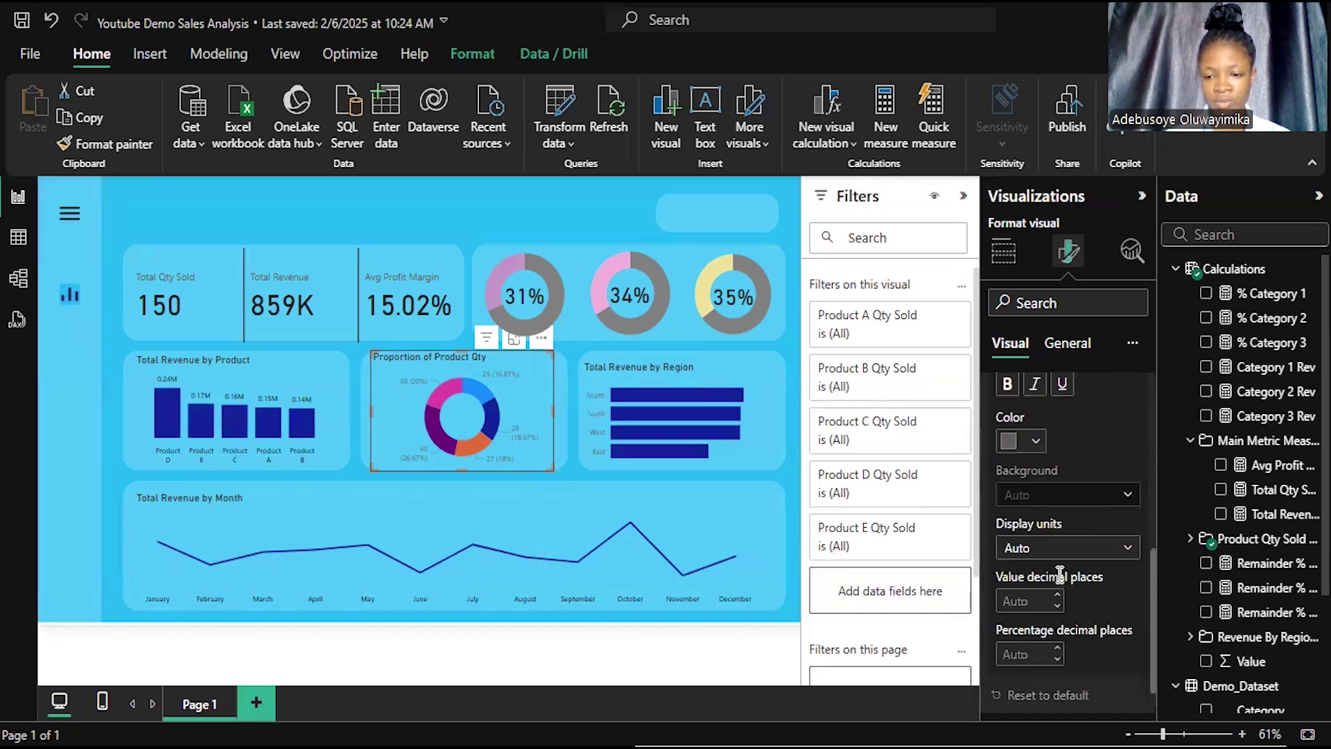
pyautogui.click(1012, 440)
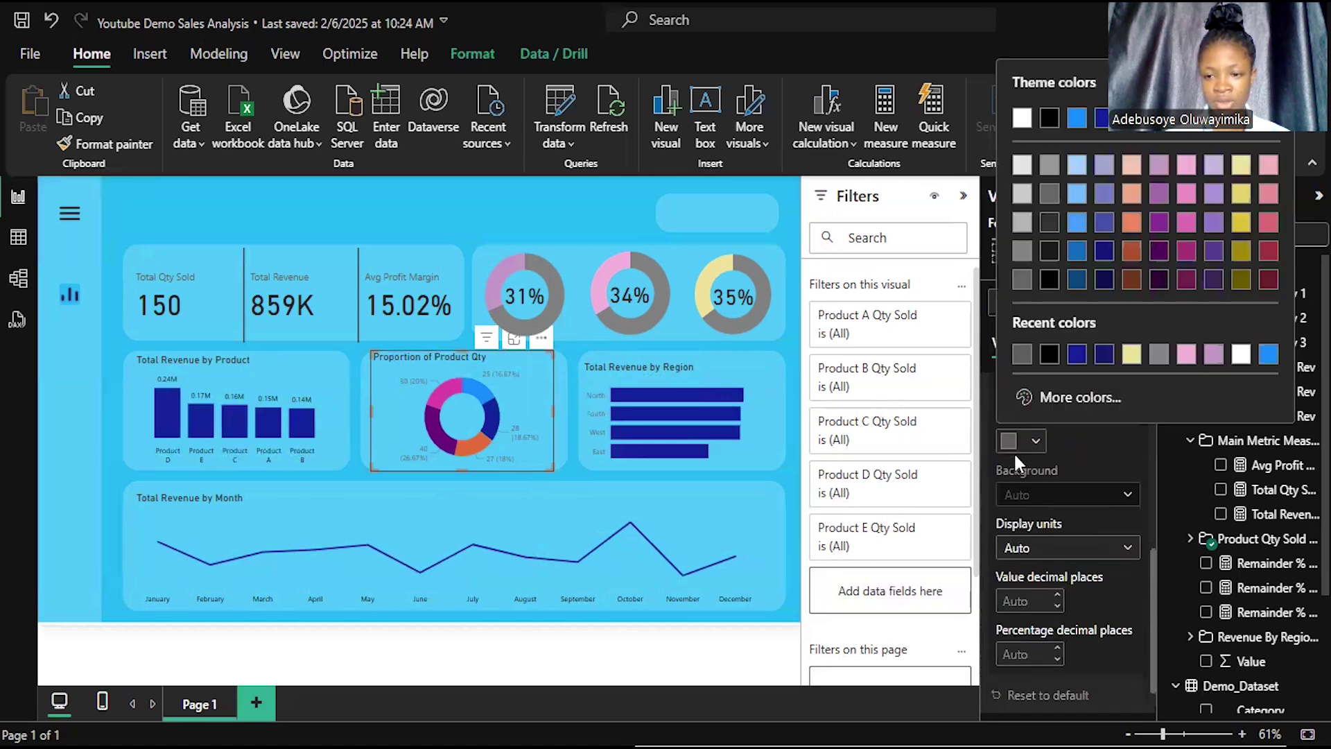
pyautogui.click(1051, 355)
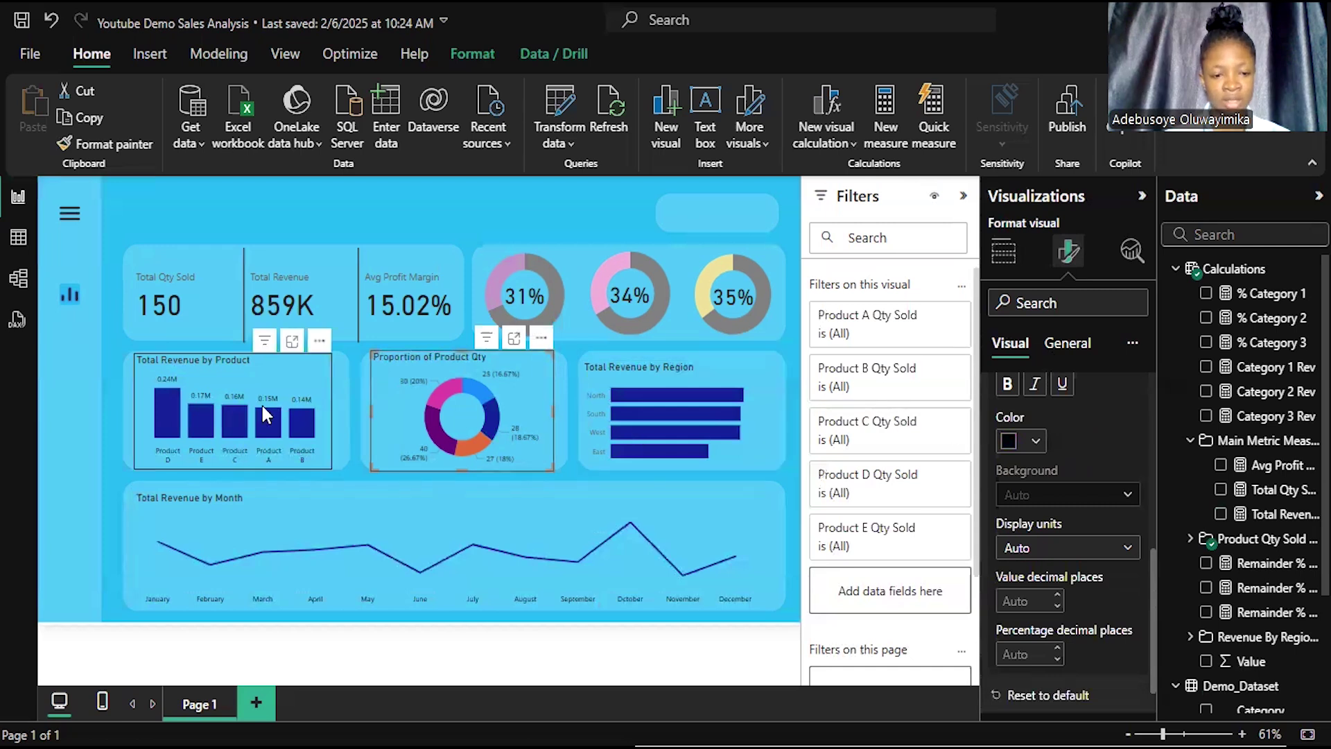
# Step: Copy the Total Revenue by Product chart's formatting onto the Total Revenue by Region chart with the format painter
pyautogui.click(313, 389)
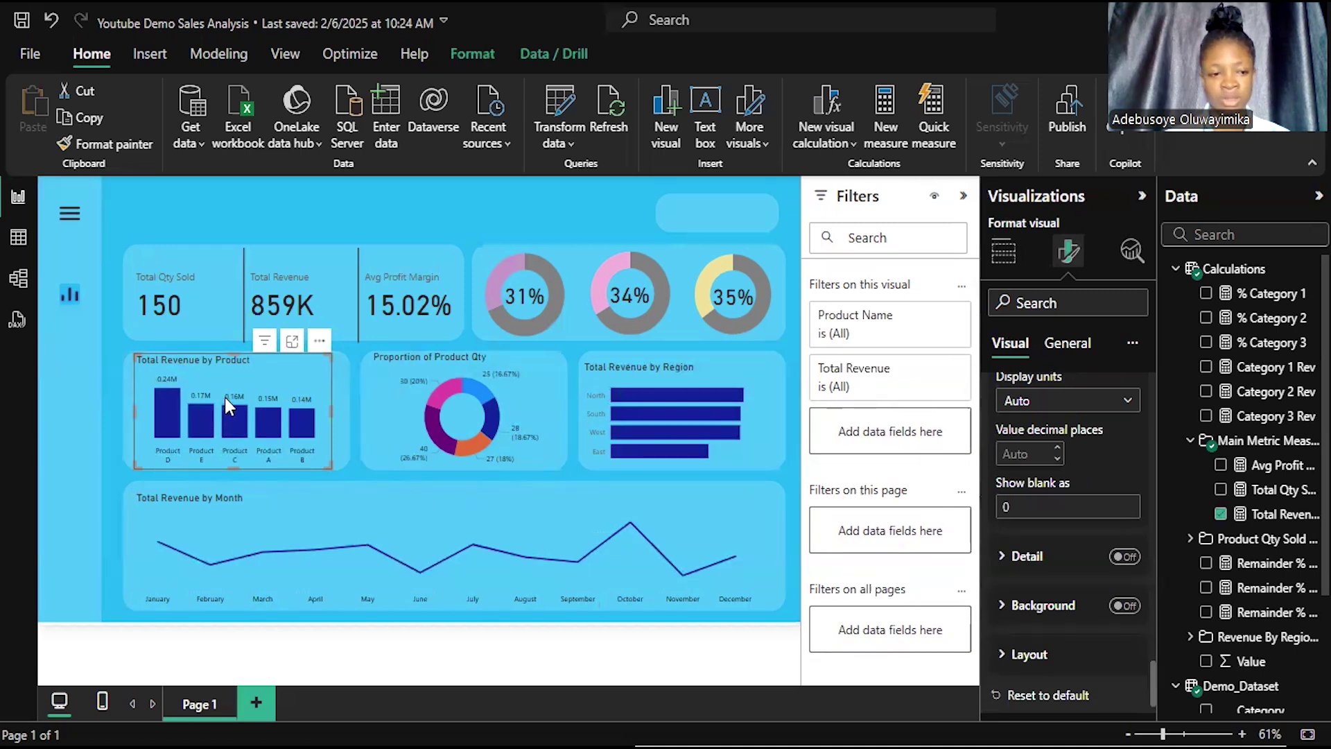
pyautogui.click(106, 137)
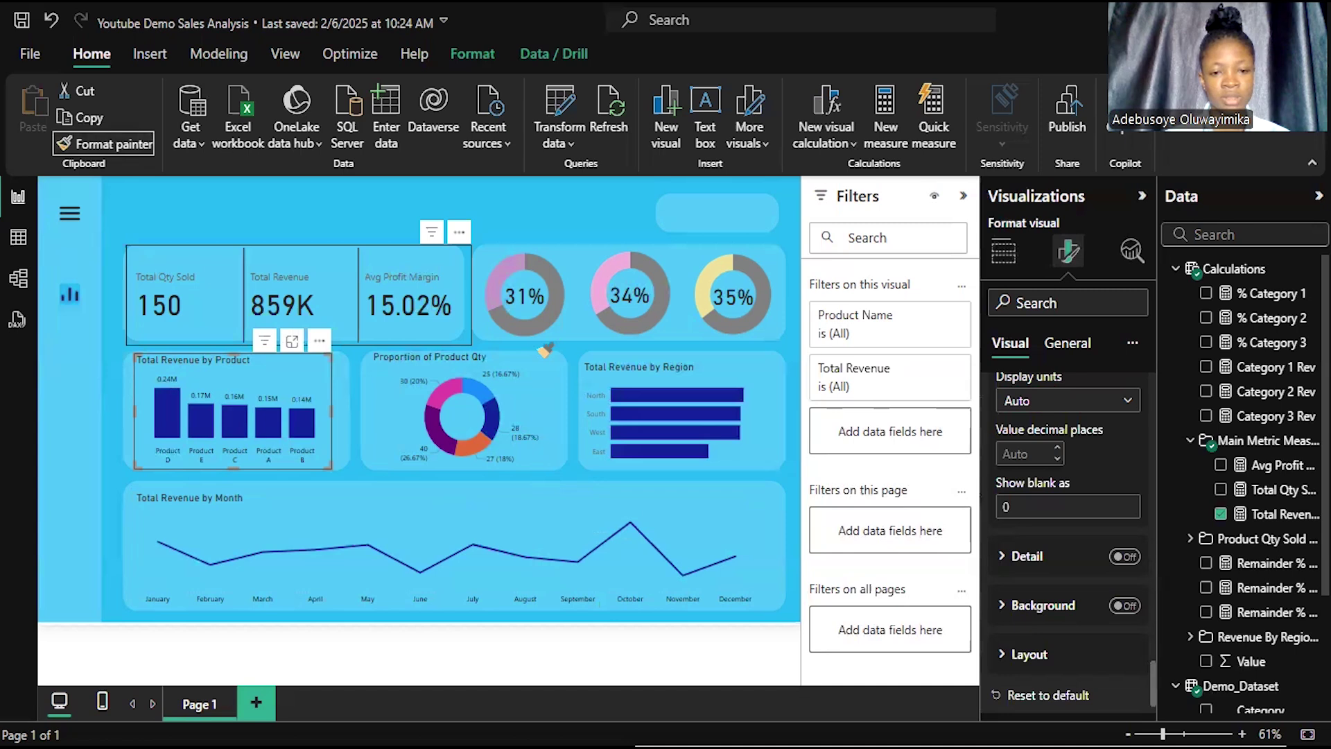
pyautogui.click(766, 407)
pyautogui.click(763, 408)
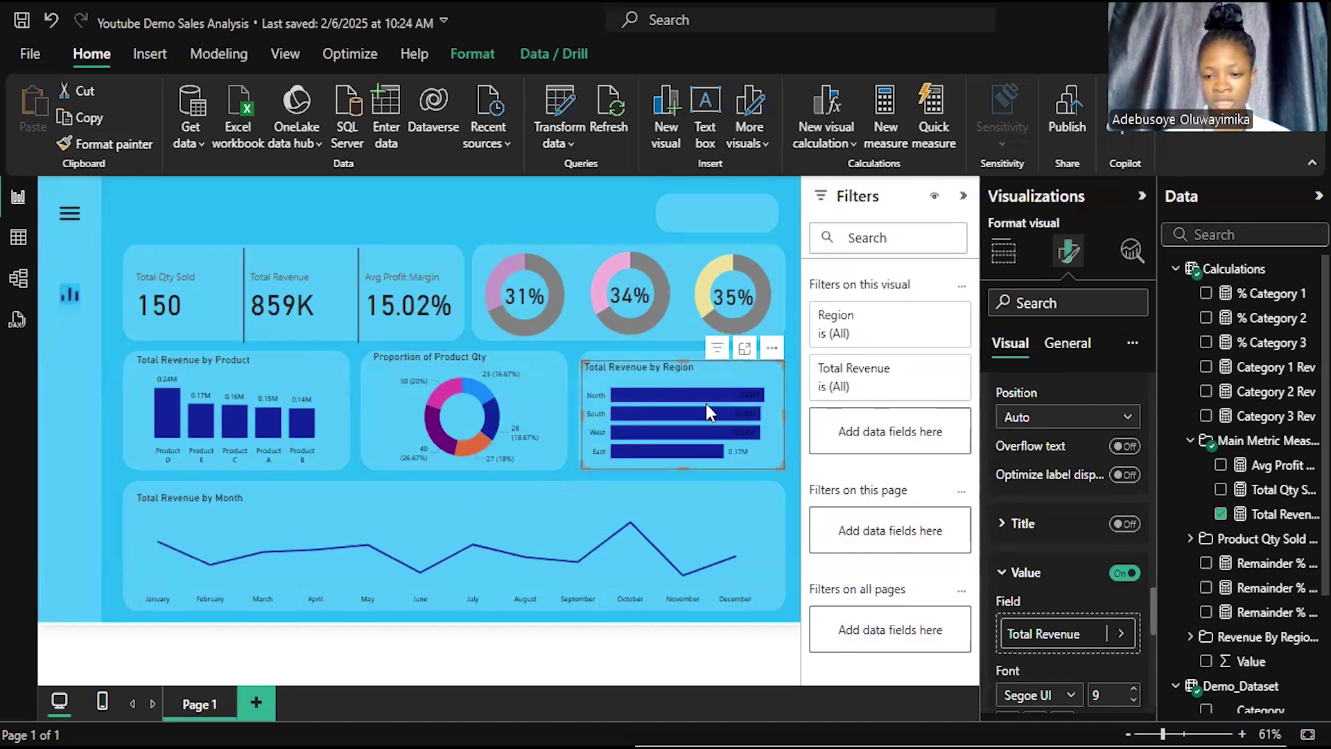
# Step: Set the data label position of the Total Revenue by Region chart to Outside end
pyautogui.scroll(-2, 1090, 542)
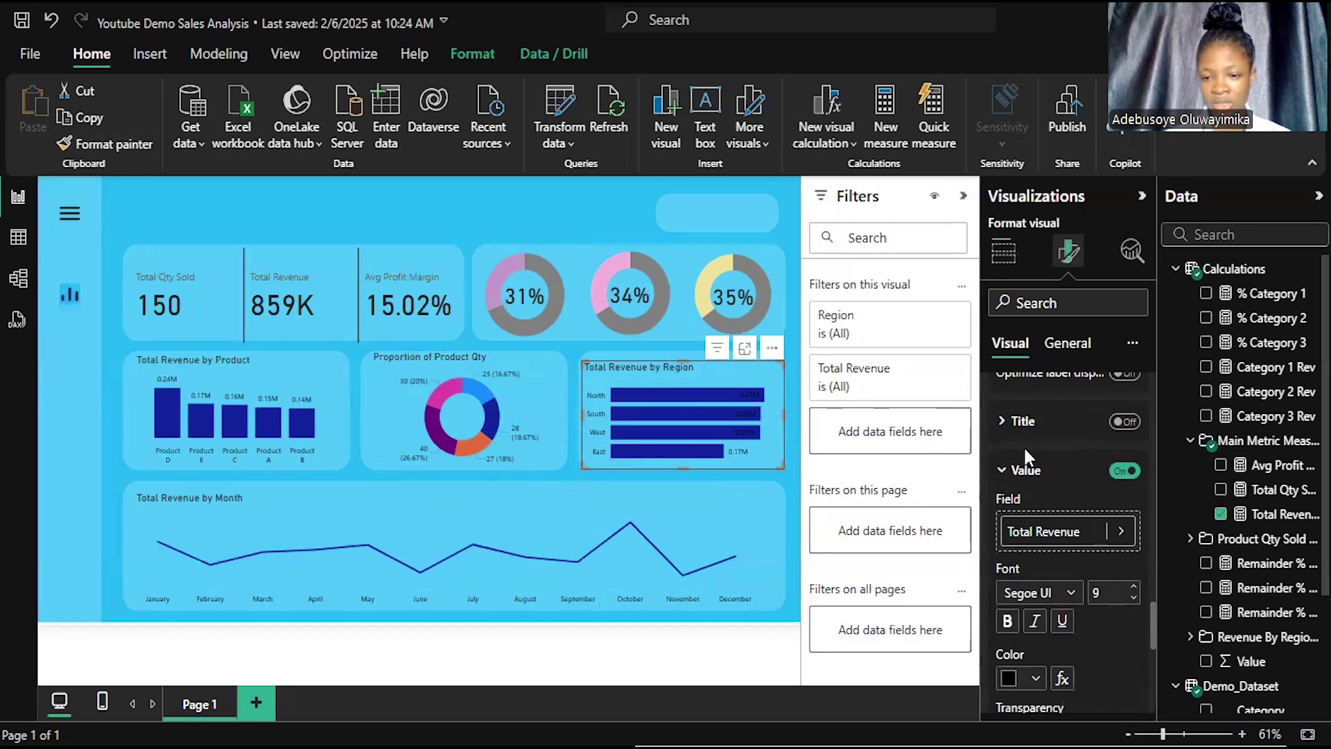
pyautogui.click(1024, 470)
pyautogui.scroll(-1, 1028, 480)
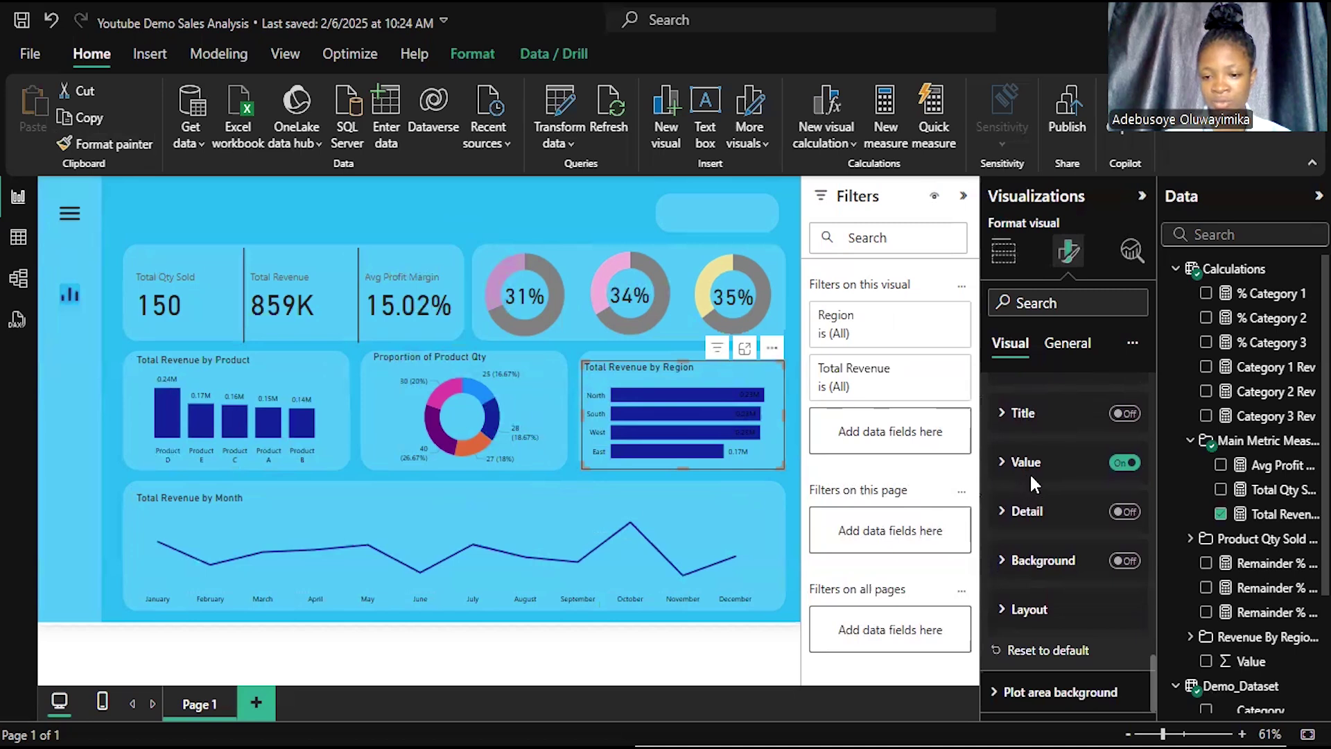
pyautogui.scroll(6, 1030, 478)
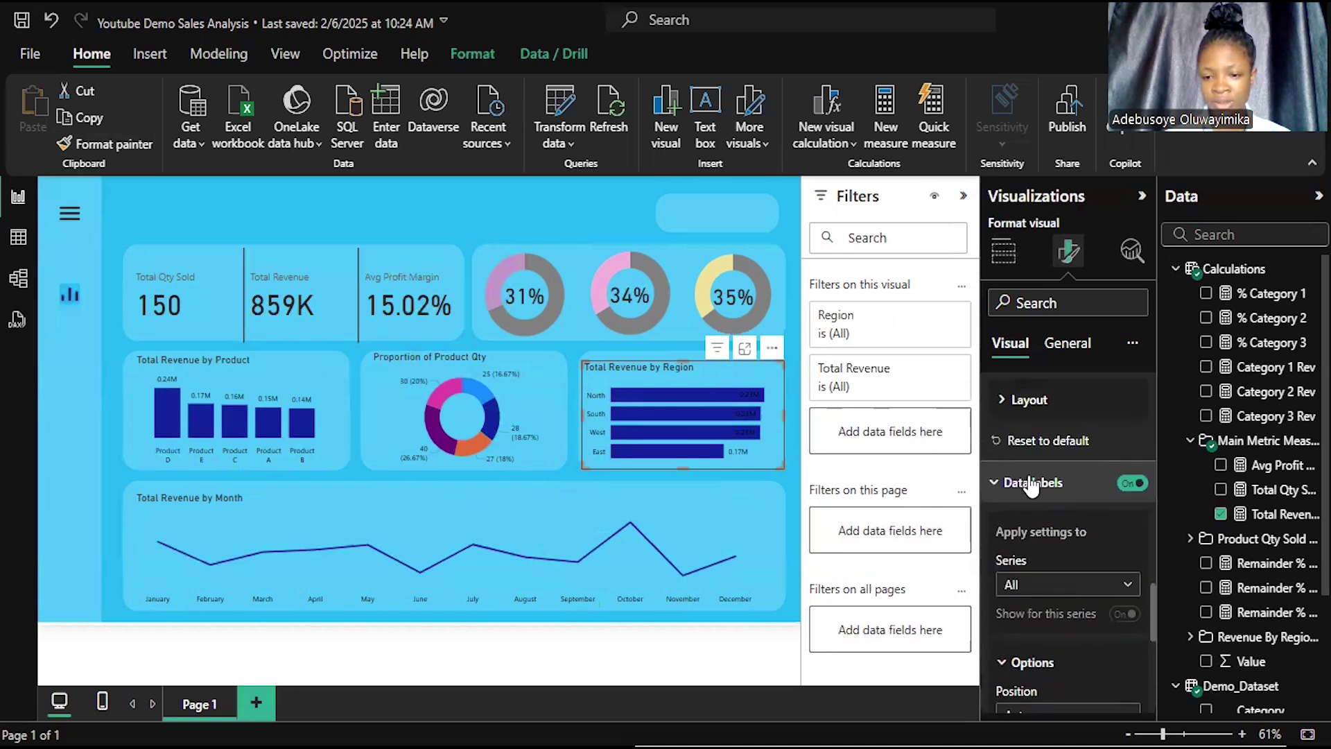
pyautogui.scroll(-3, 1032, 486)
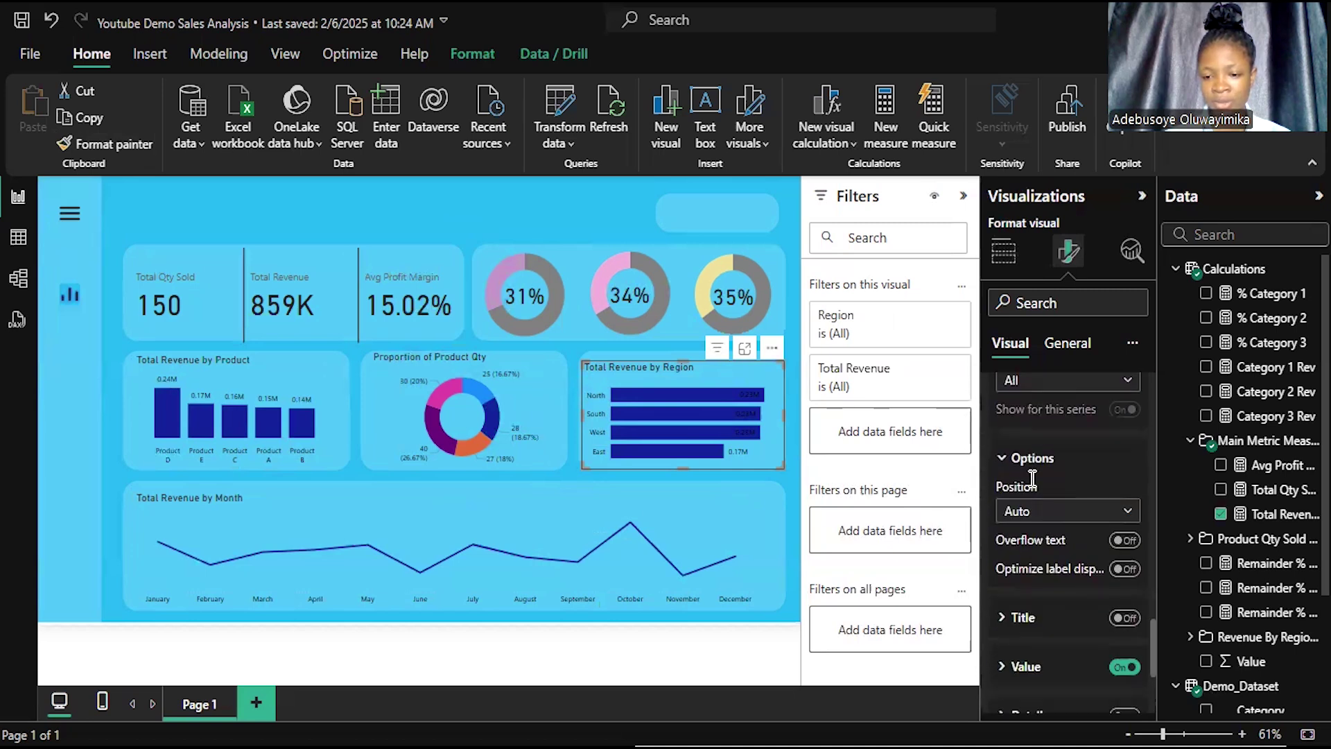
pyautogui.click(1127, 518)
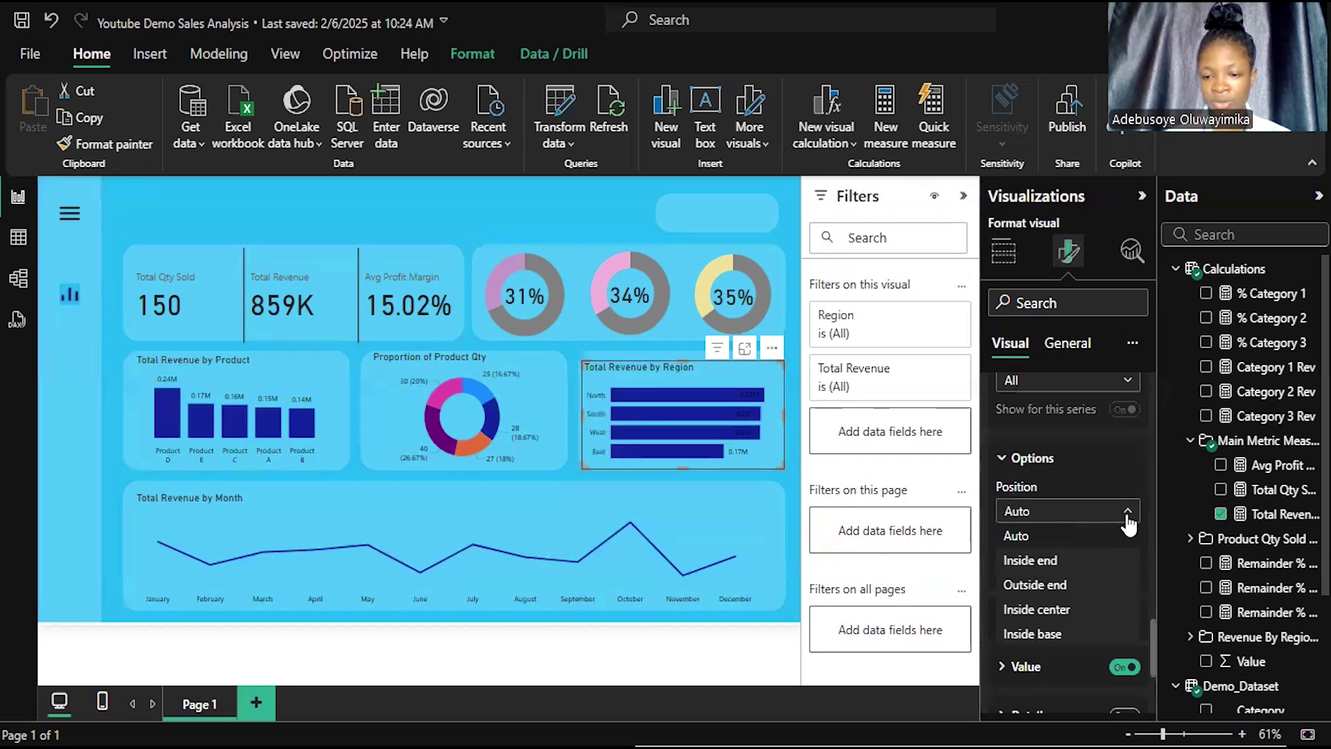
pyautogui.click(1051, 561)
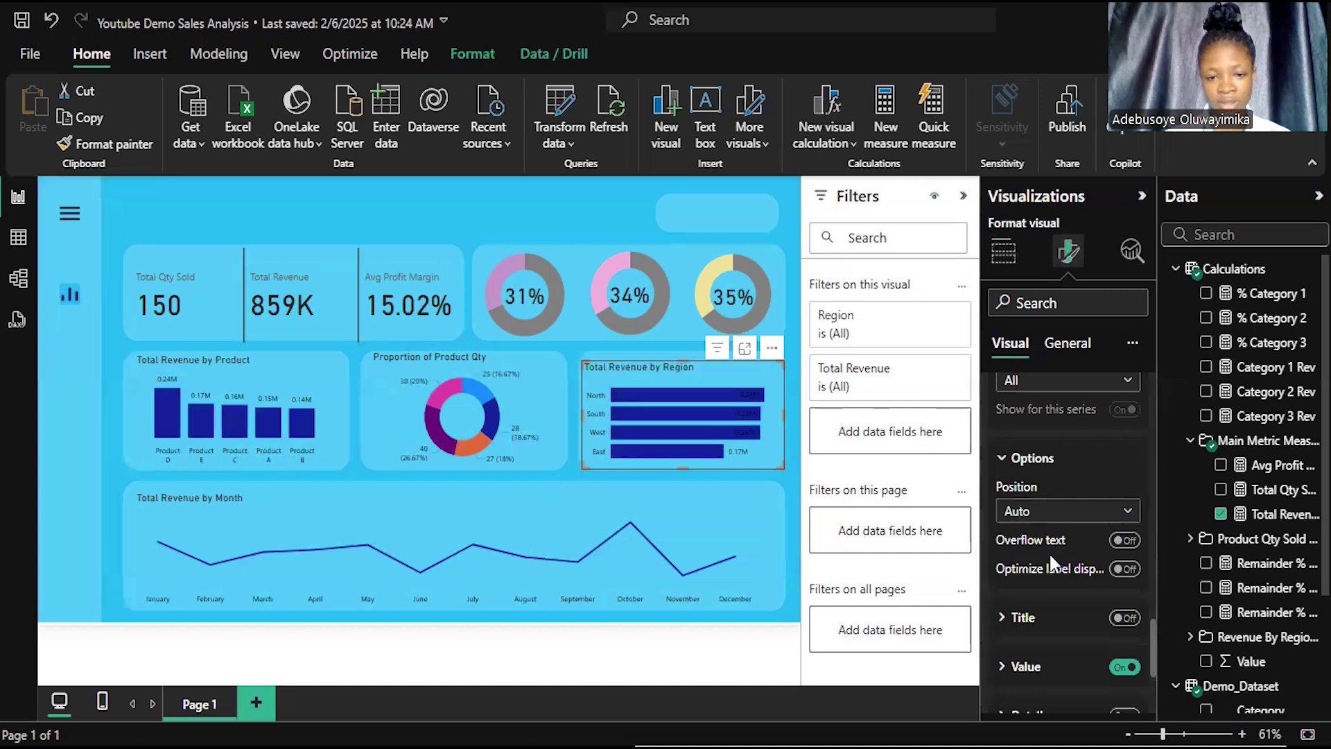
pyautogui.click(1100, 504)
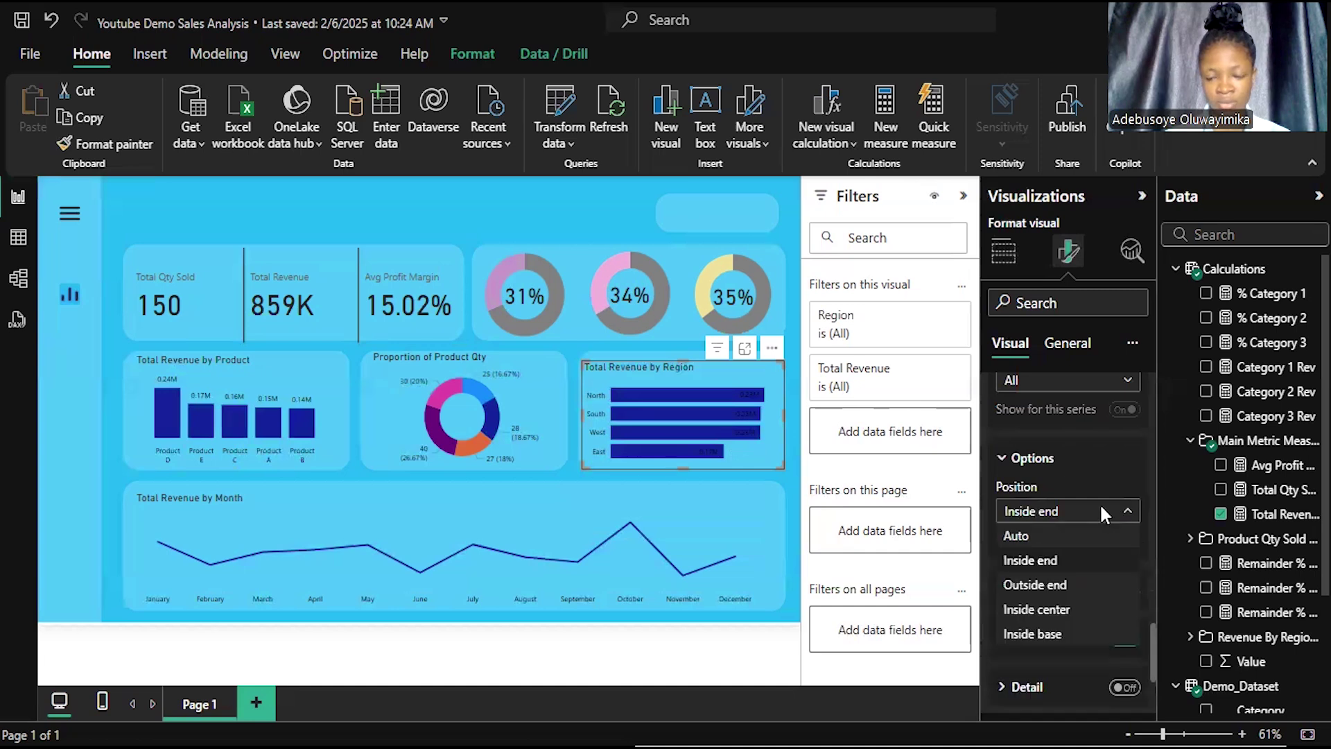
pyautogui.click(1090, 586)
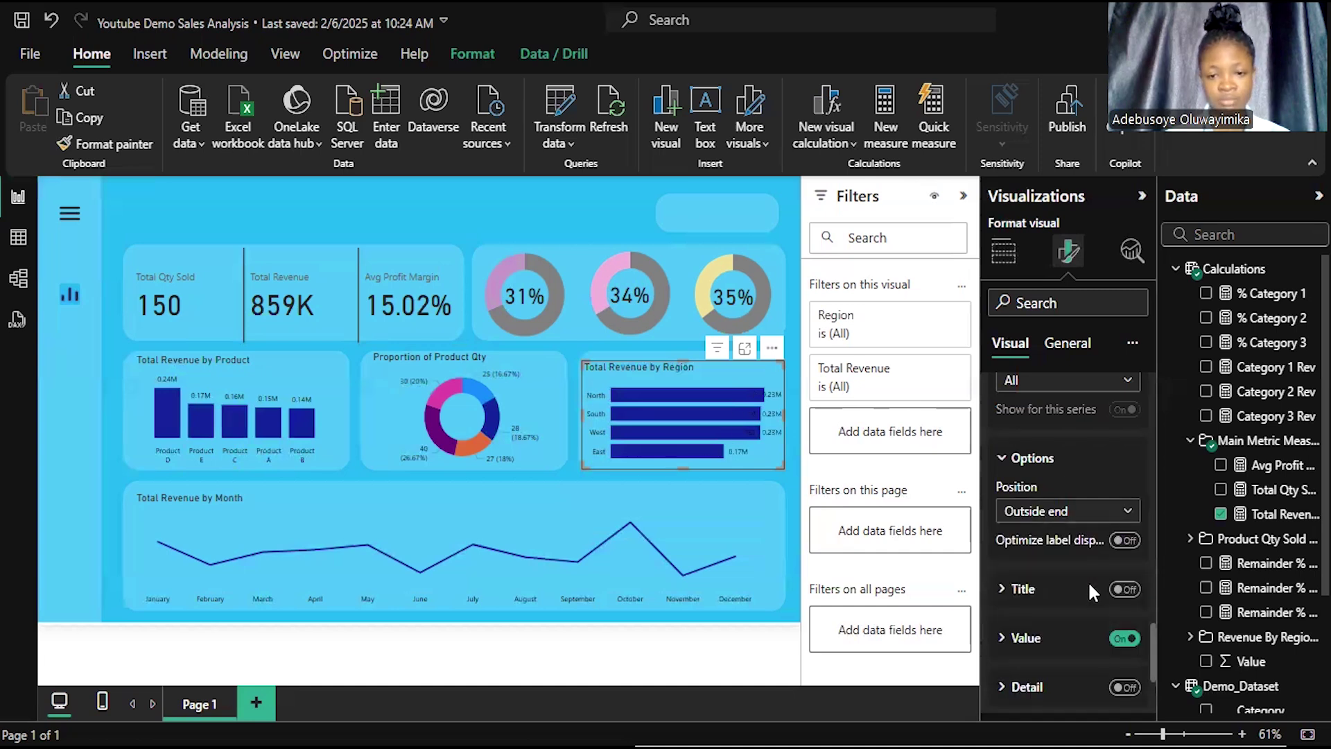
pyautogui.click(789, 487)
# Step: Color the % Category 1 slice of the 31% donut chart with a darker shade of the theme purple
pyautogui.click(527, 330)
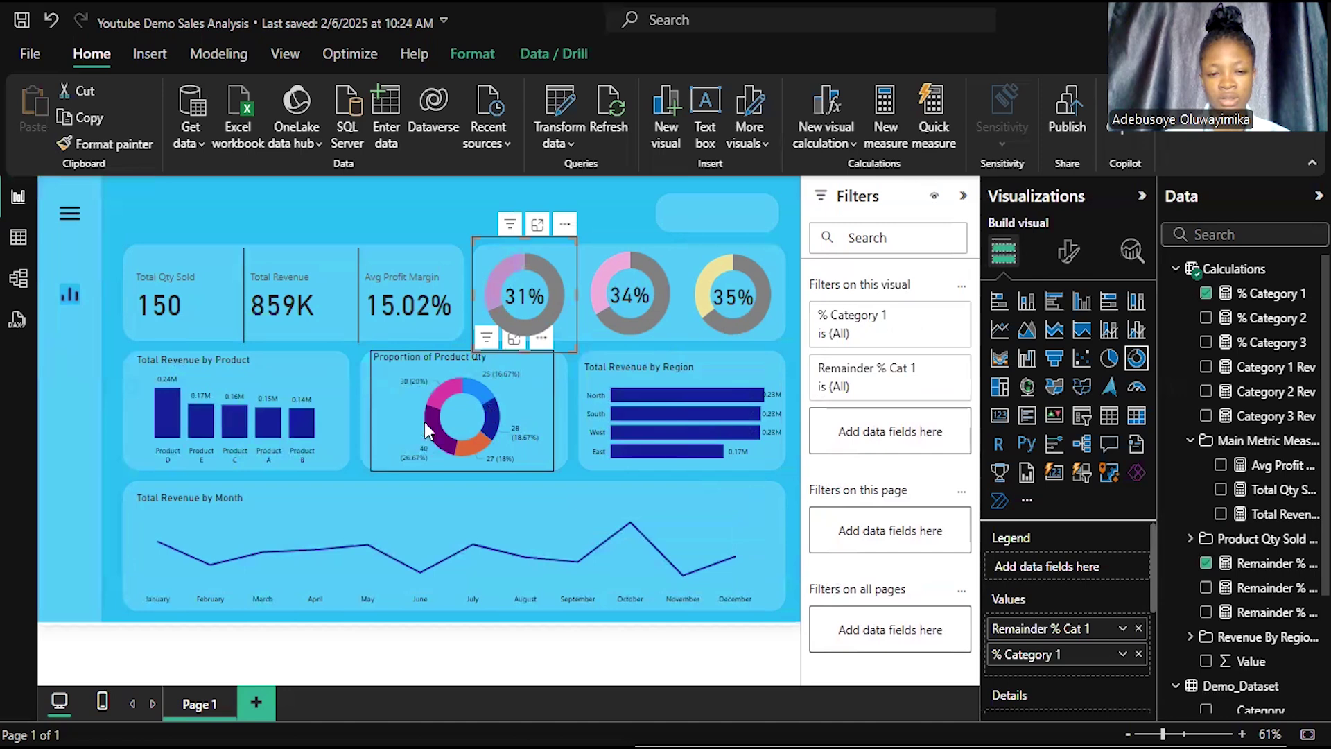
pyautogui.moveTo(436, 424)
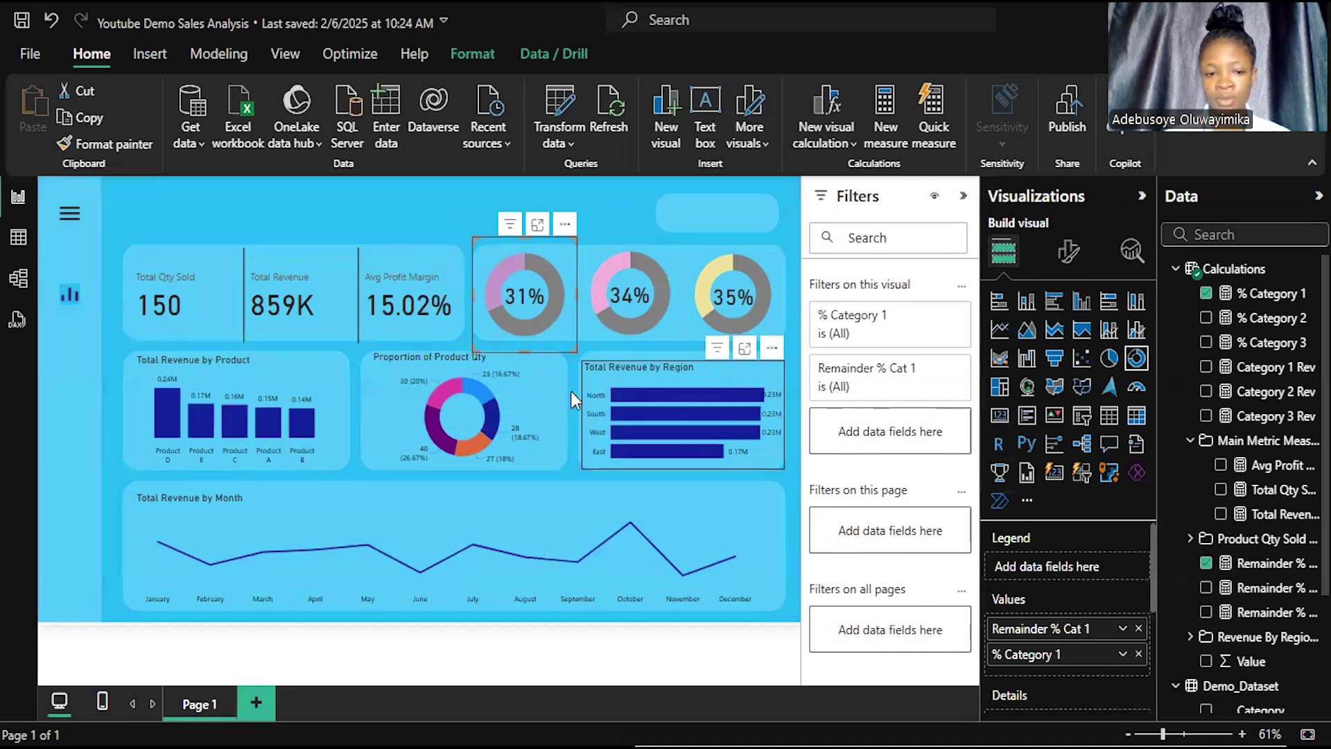
pyautogui.click(1064, 255)
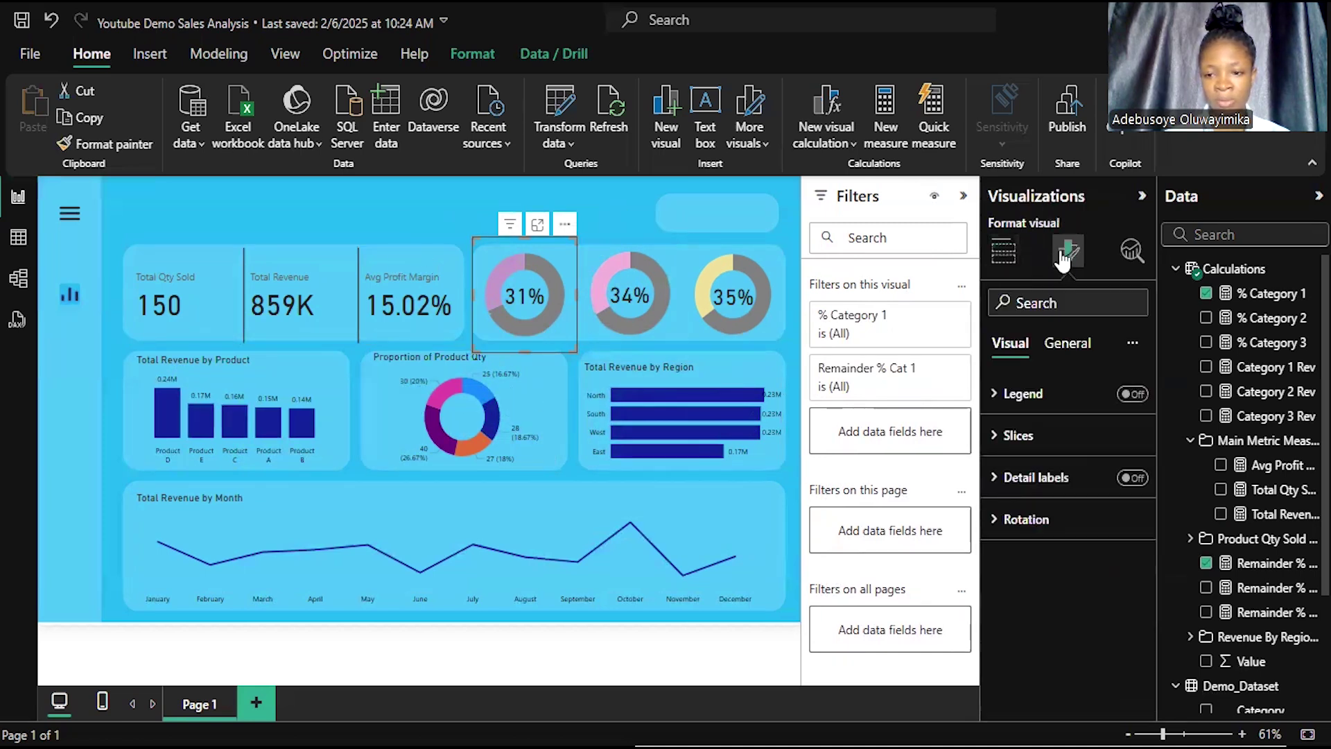
pyautogui.click(1019, 436)
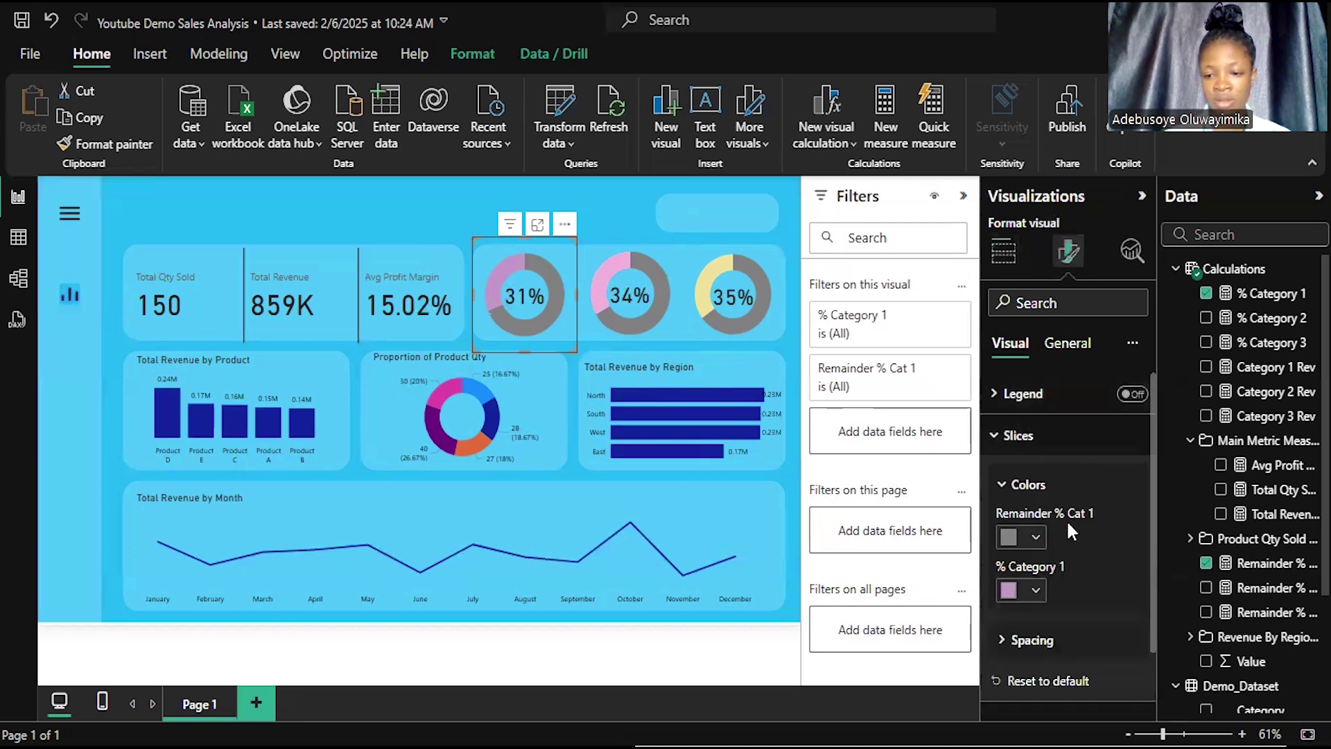
pyautogui.click(1009, 591)
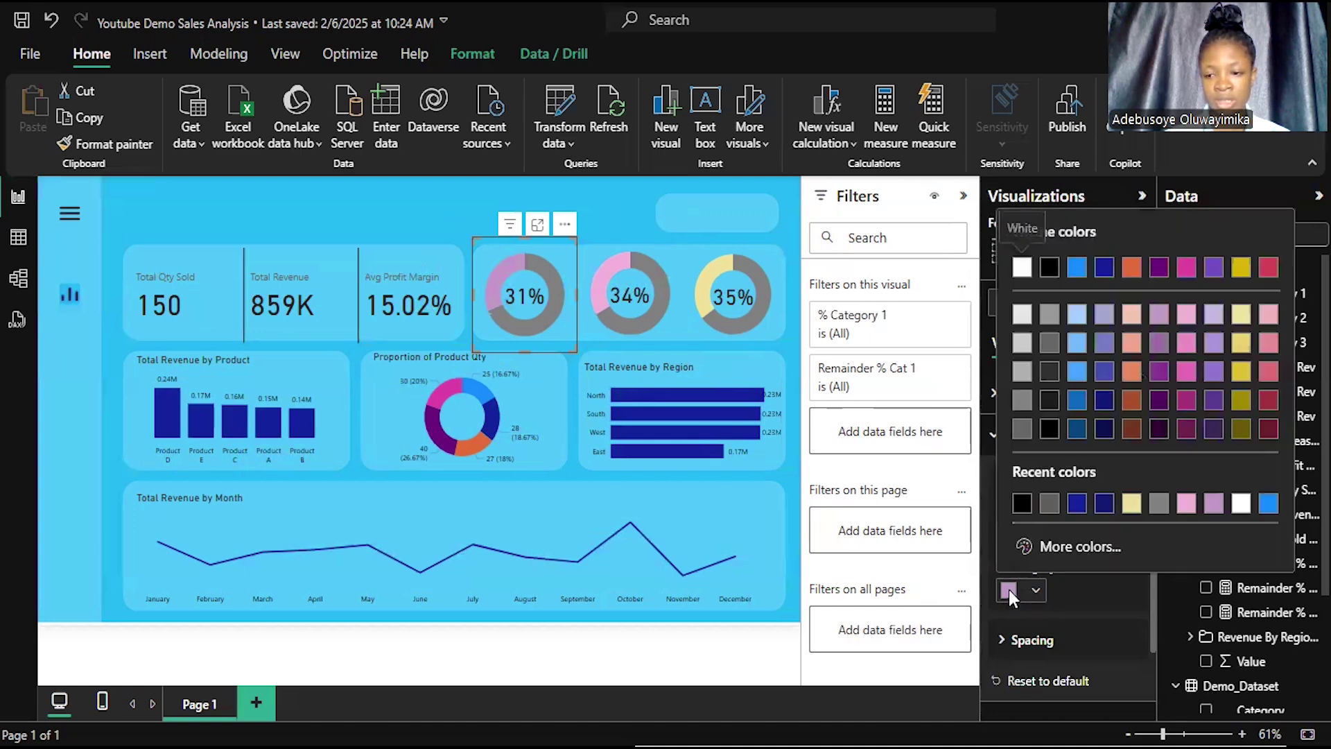
pyautogui.click(1158, 406)
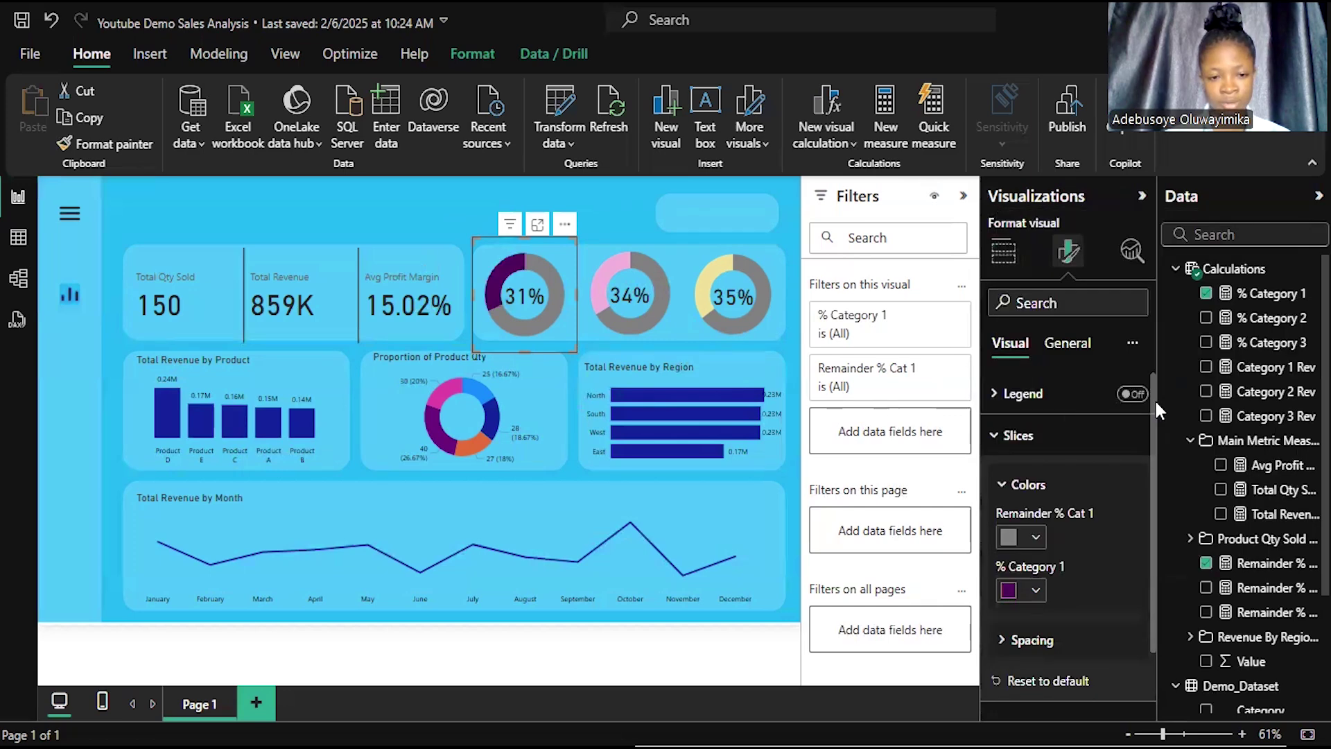
# Step: Match the % Category 1 slice of the 31% donut to the purple of Product D in the Proportion of Product Qty donut
pyautogui.click(1008, 590)
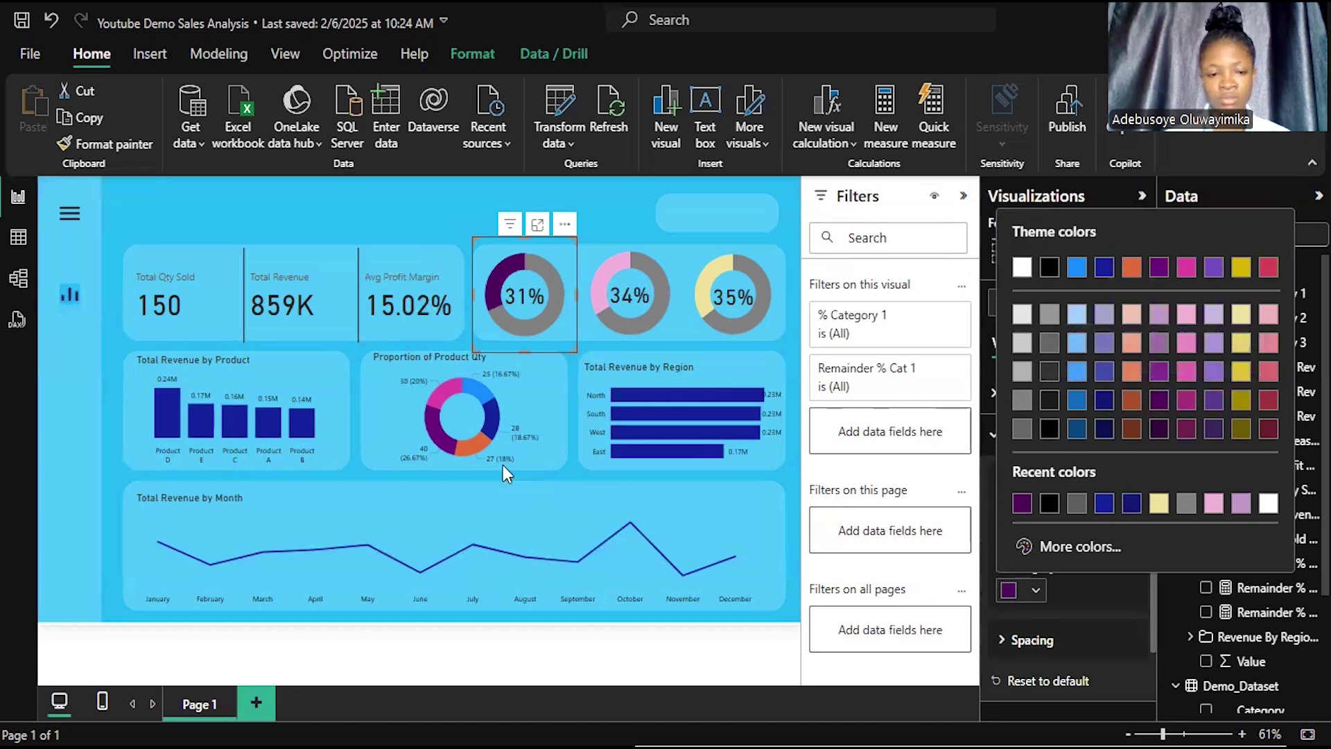
pyautogui.click(460, 420)
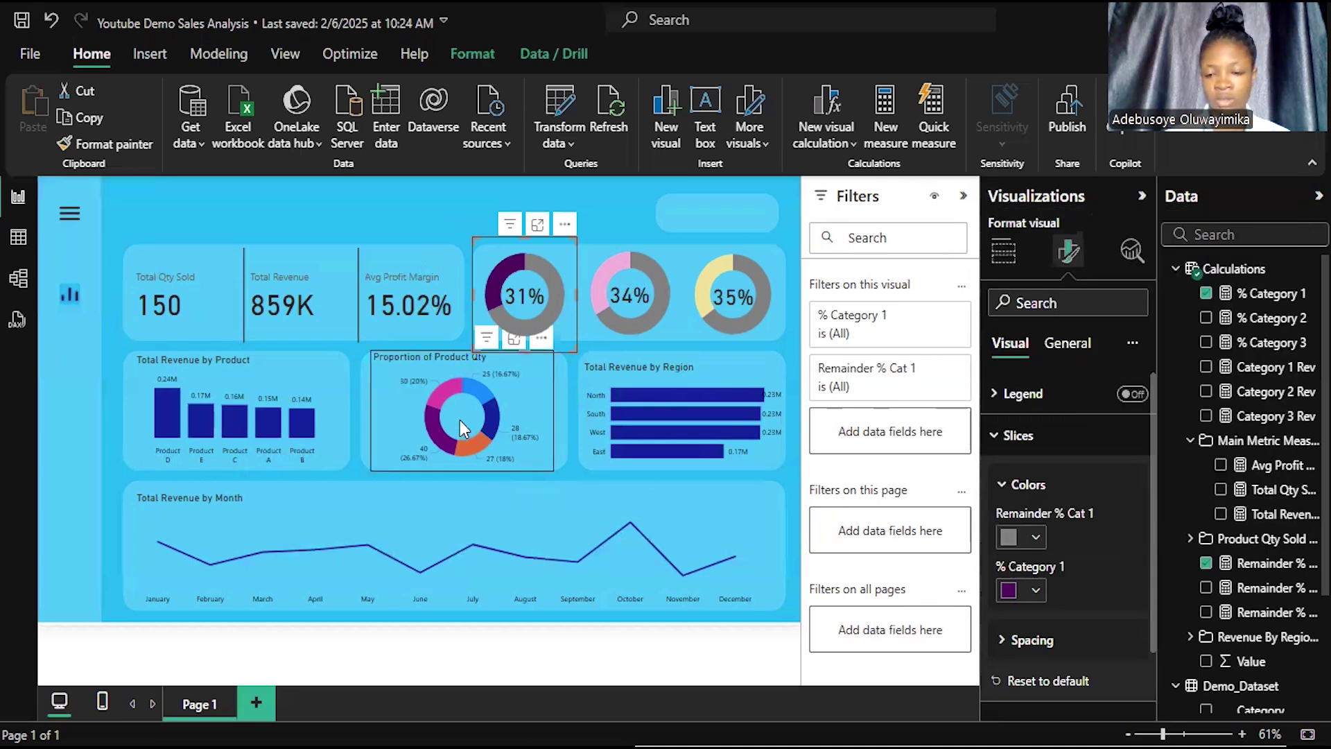
pyautogui.click(460, 420)
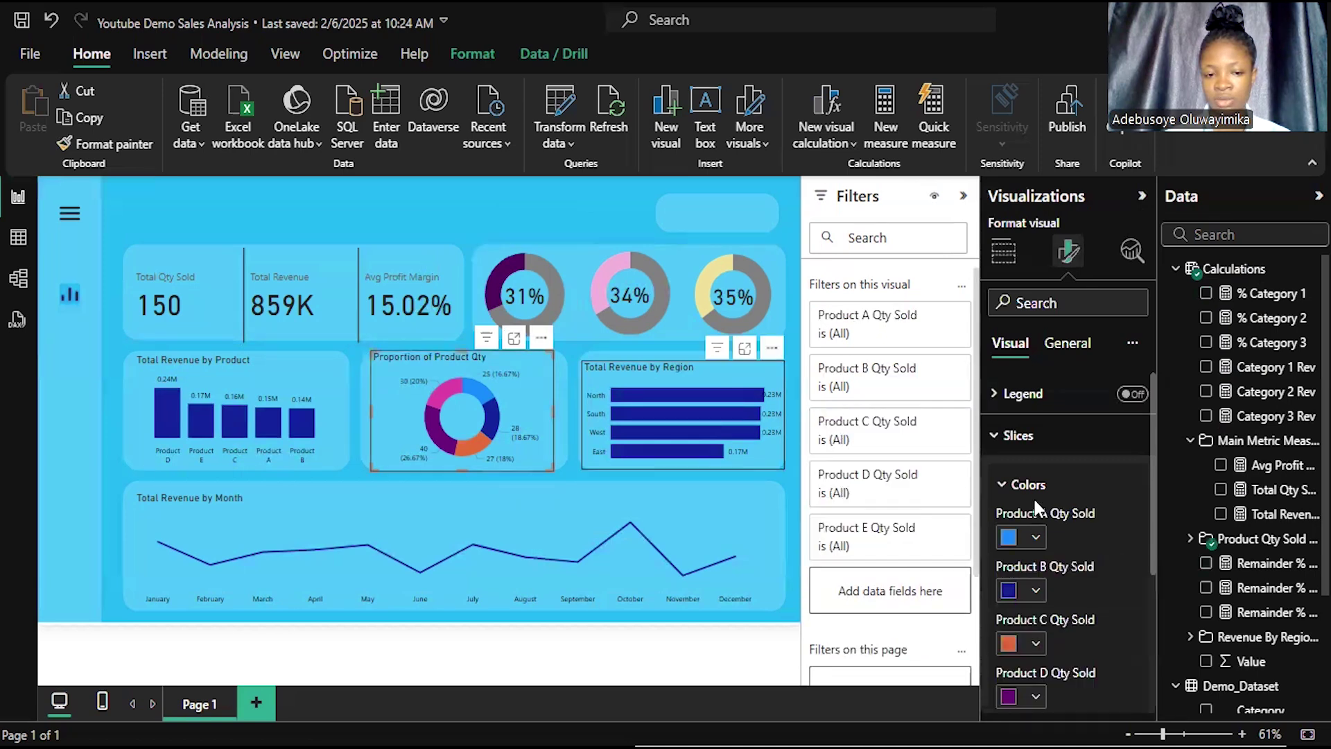
pyautogui.scroll(-3, 1067, 601)
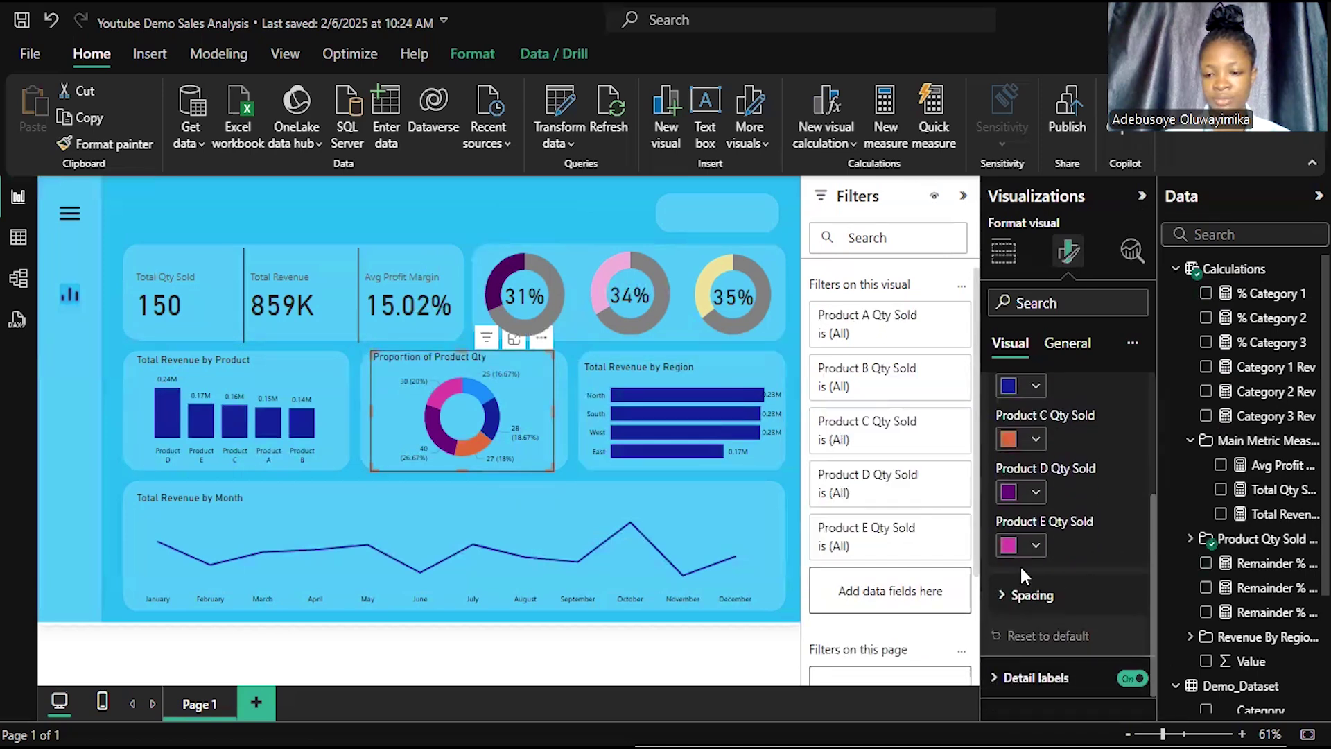
pyautogui.click(1011, 493)
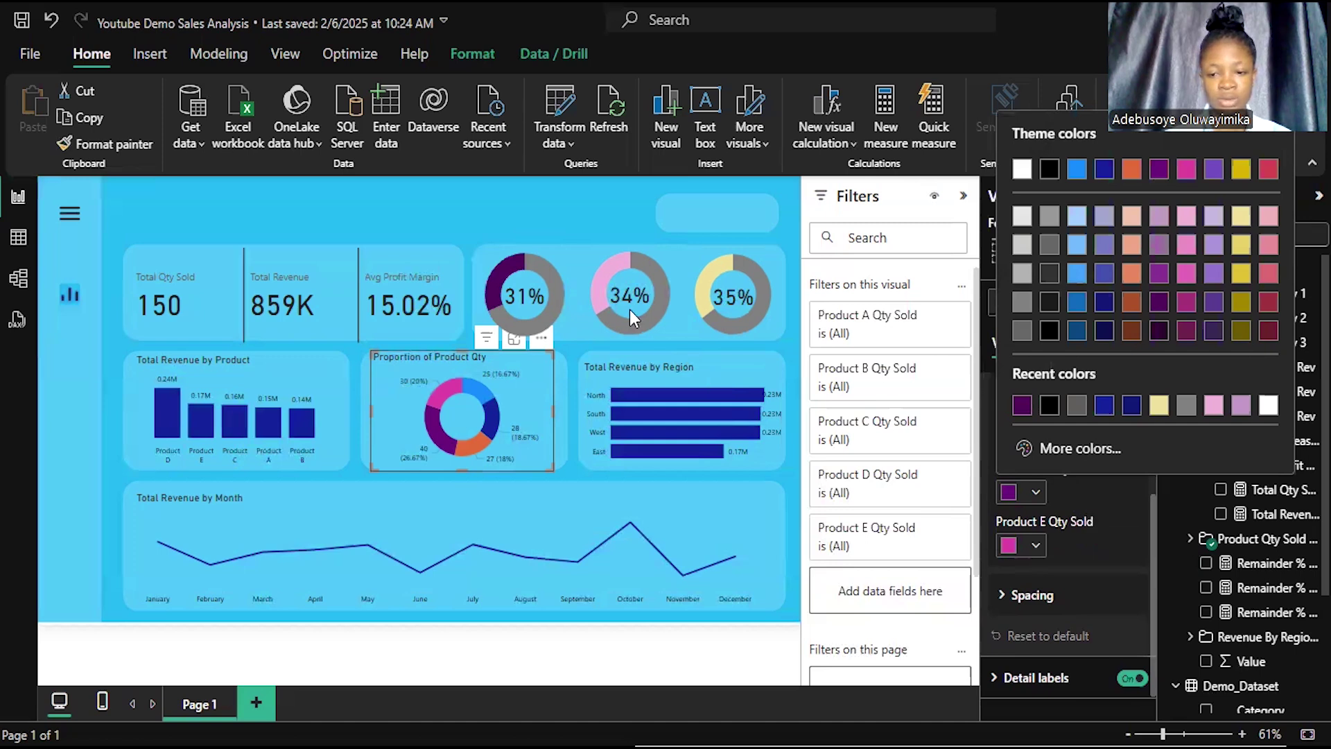
pyautogui.click(542, 305)
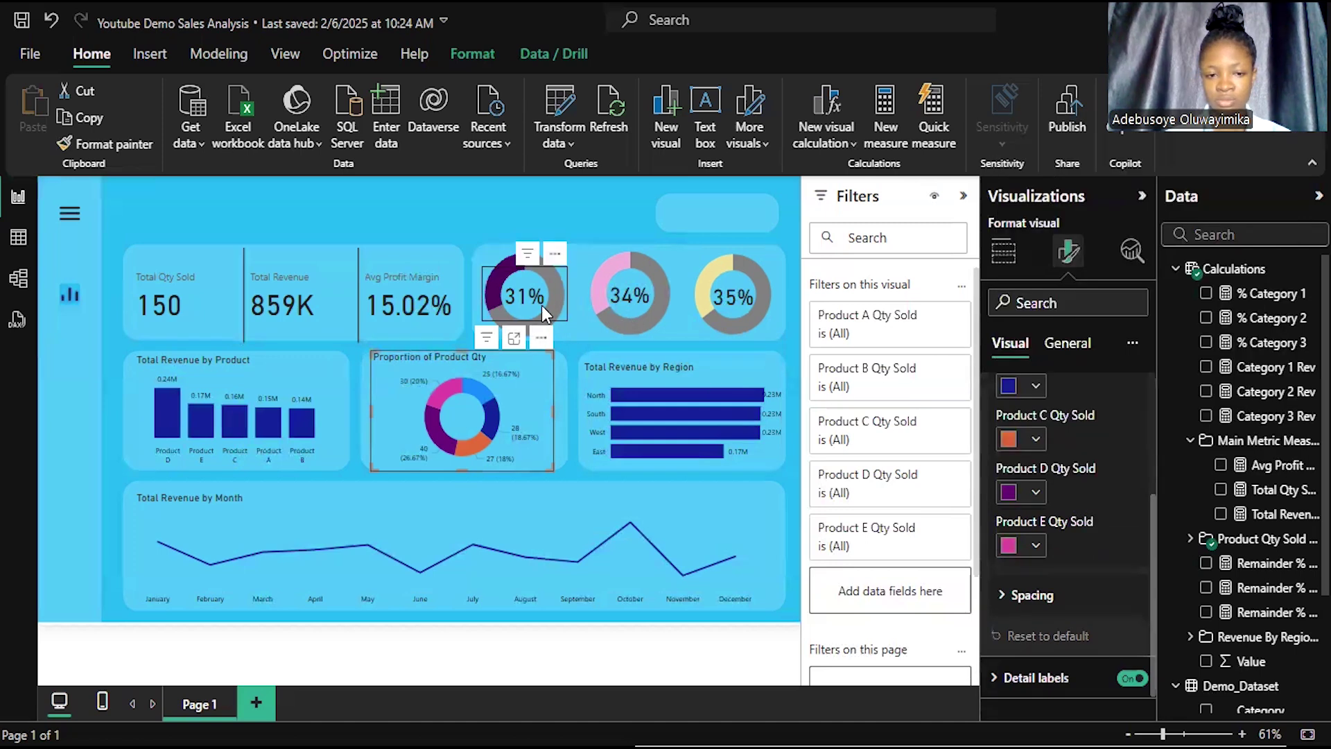
pyautogui.click(567, 331)
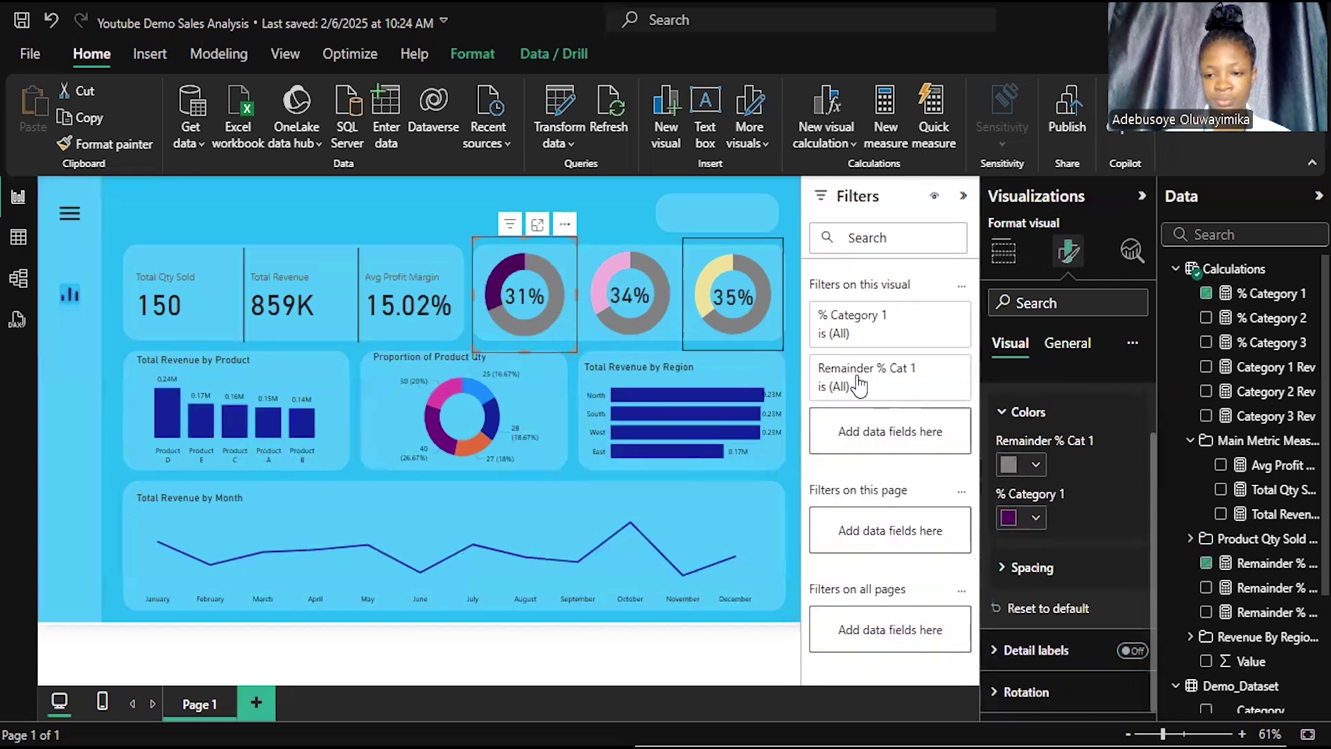
pyautogui.click(1011, 520)
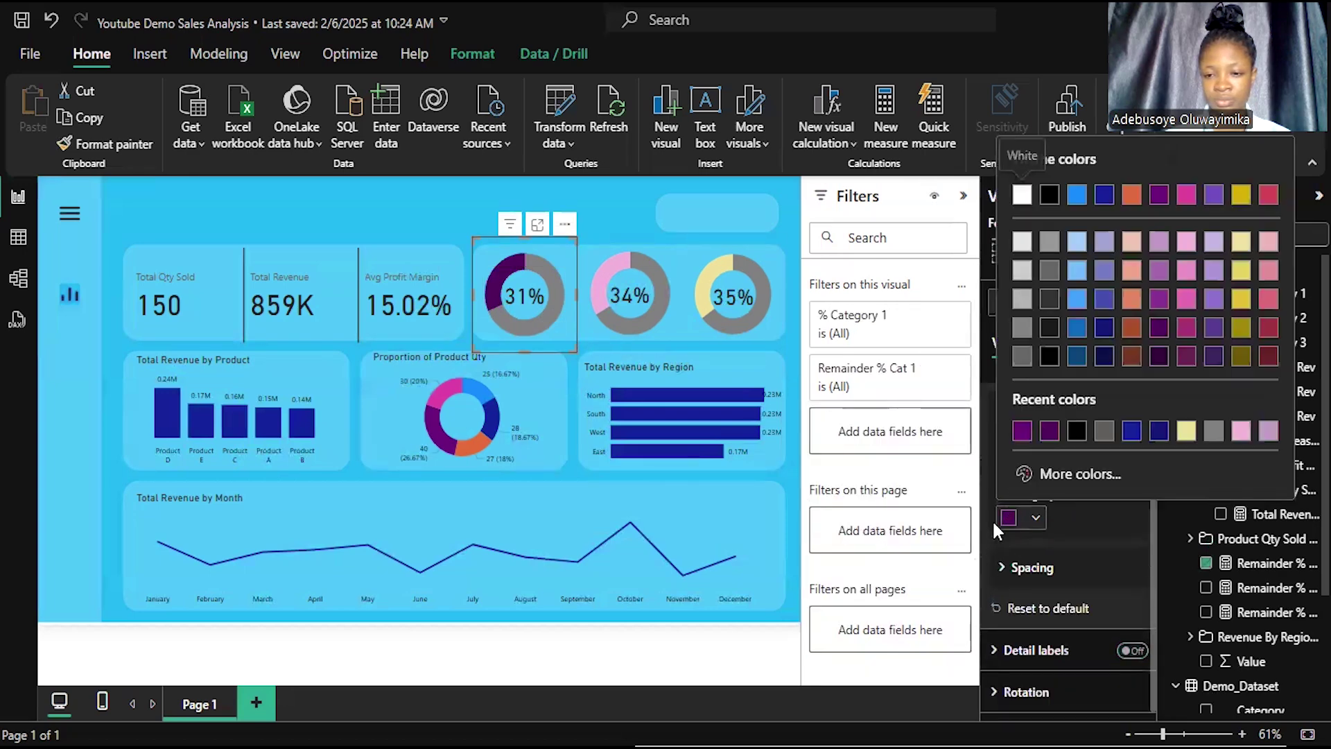
pyautogui.click(1022, 431)
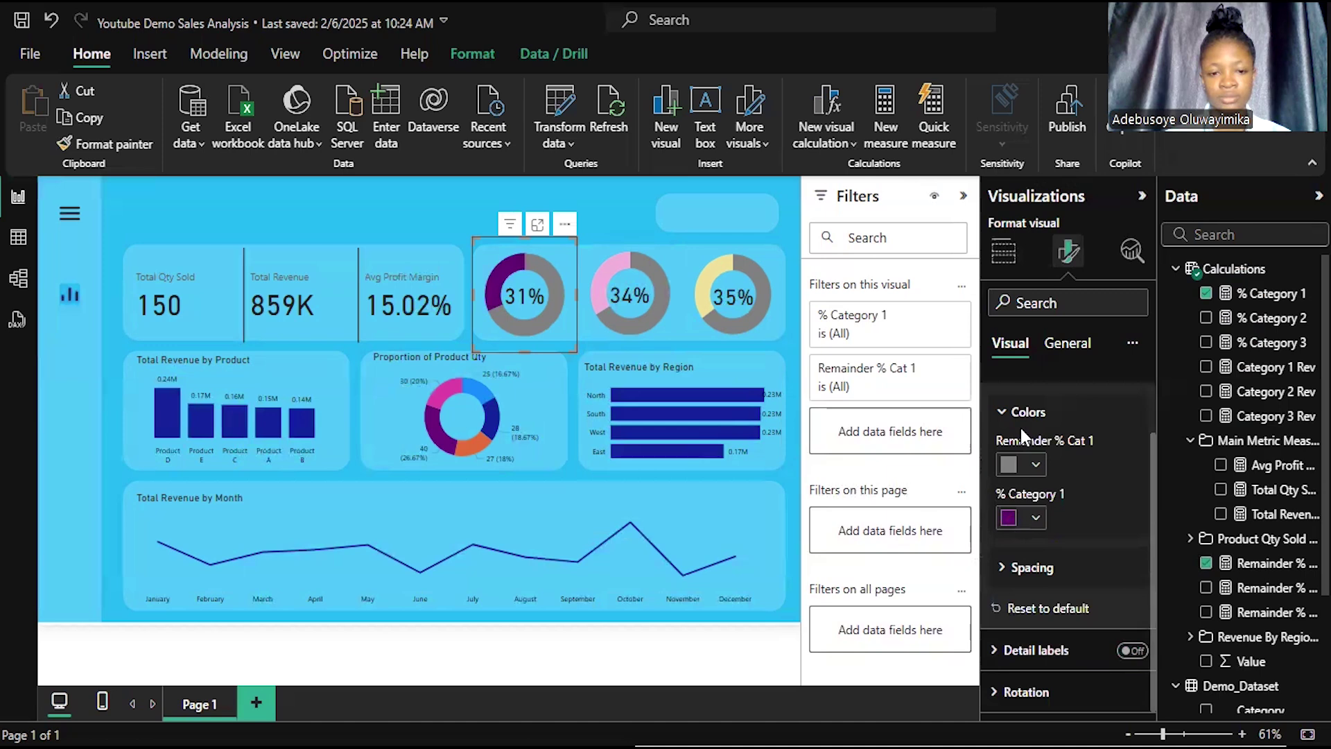
# Step: Match the % Category 2 slice of the 34% donut to the pink of Product E in the Proportion of Product Qty donut
pyautogui.click(511, 446)
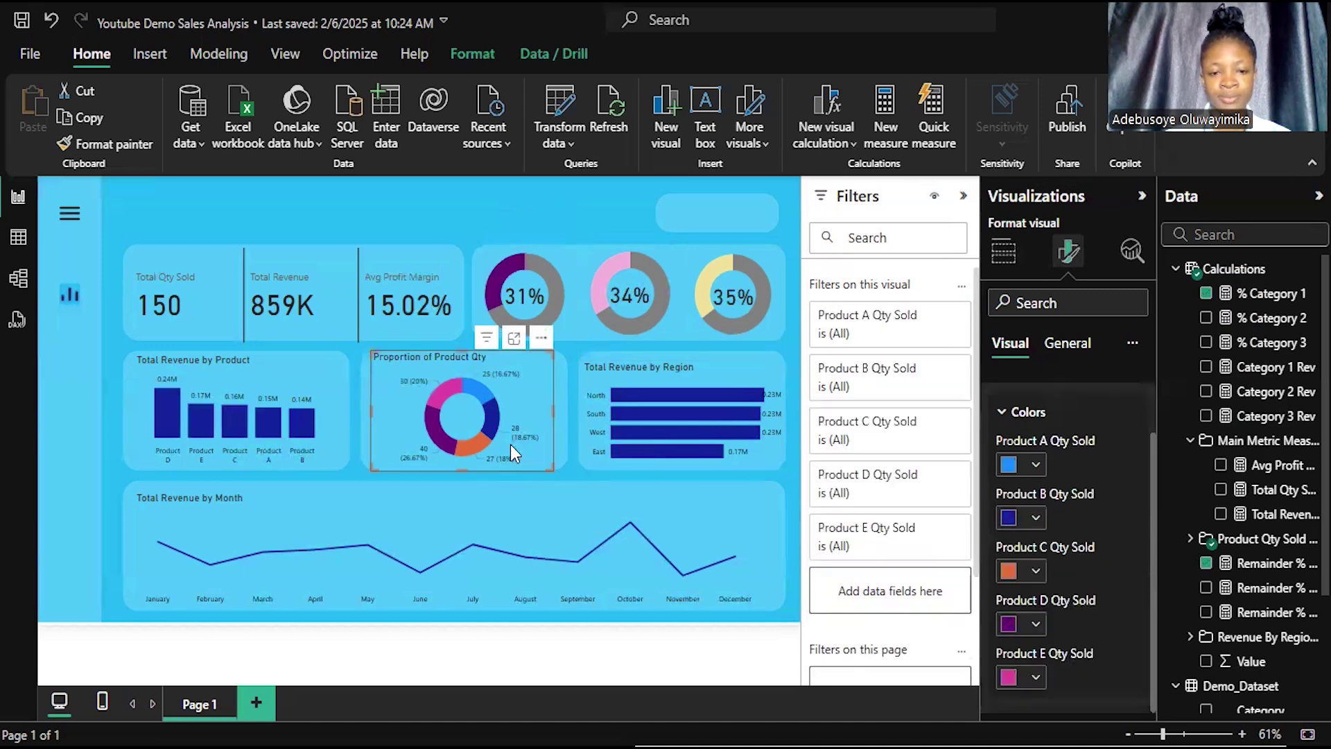
pyautogui.click(1012, 678)
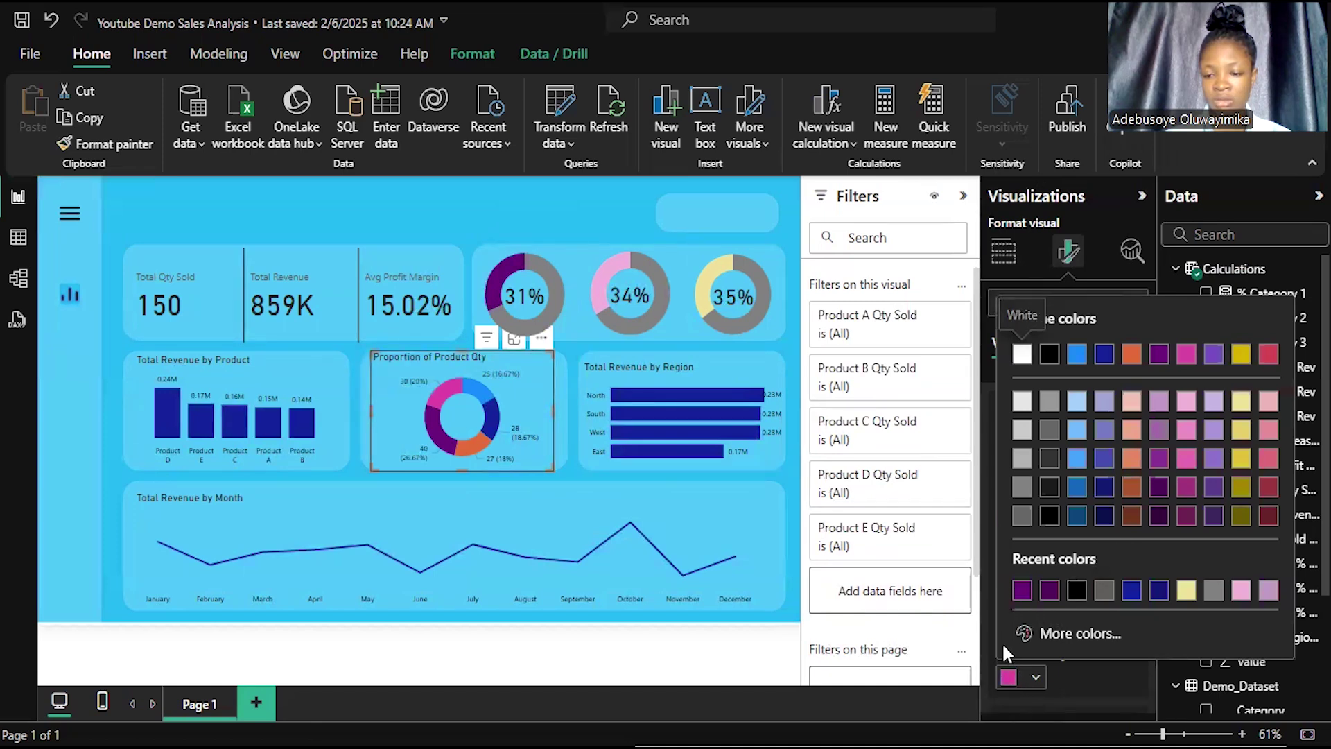
pyautogui.click(655, 323)
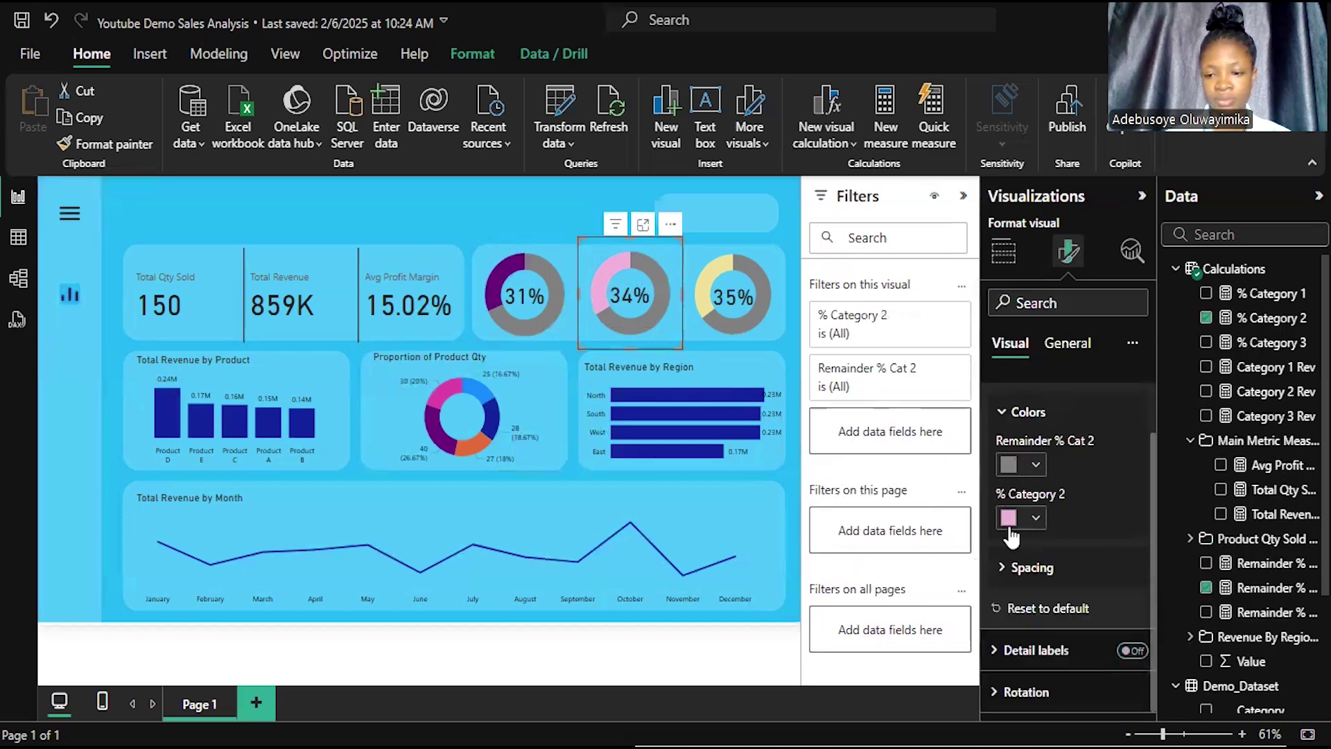
pyautogui.click(1009, 518)
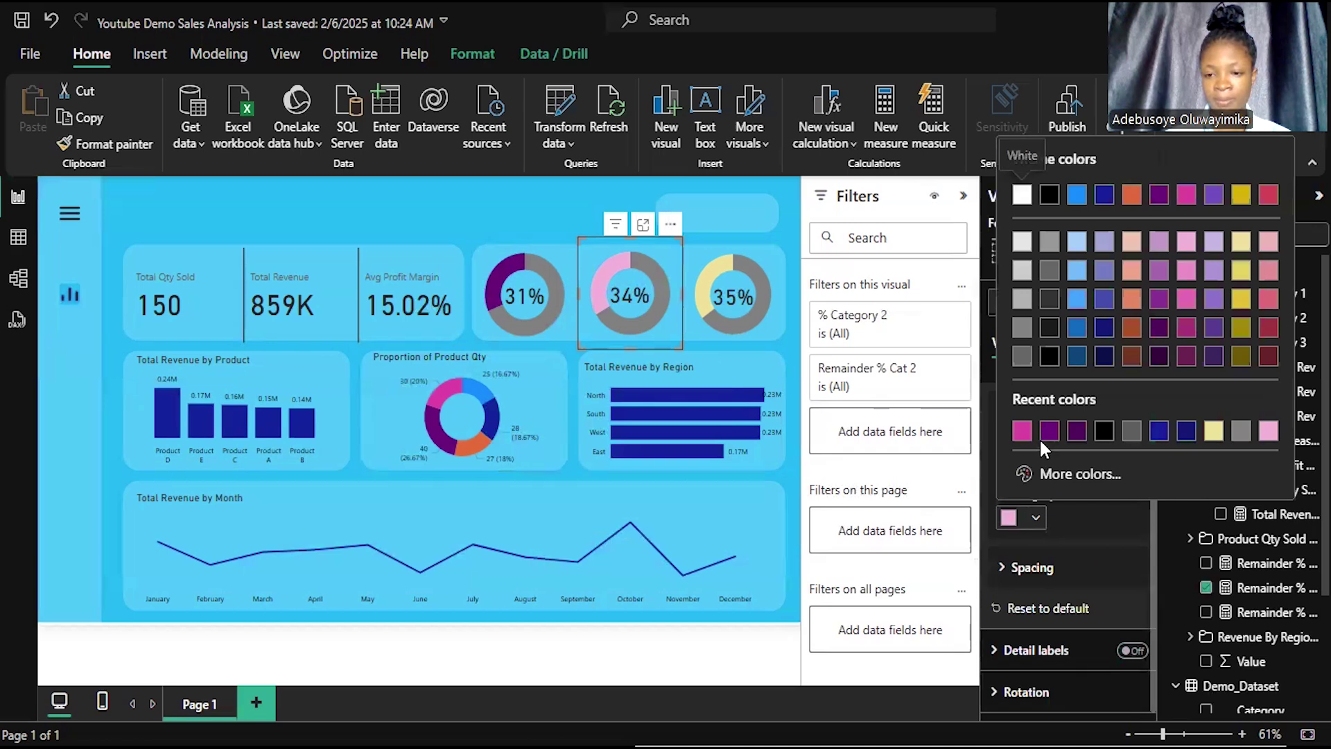
pyautogui.click(1022, 431)
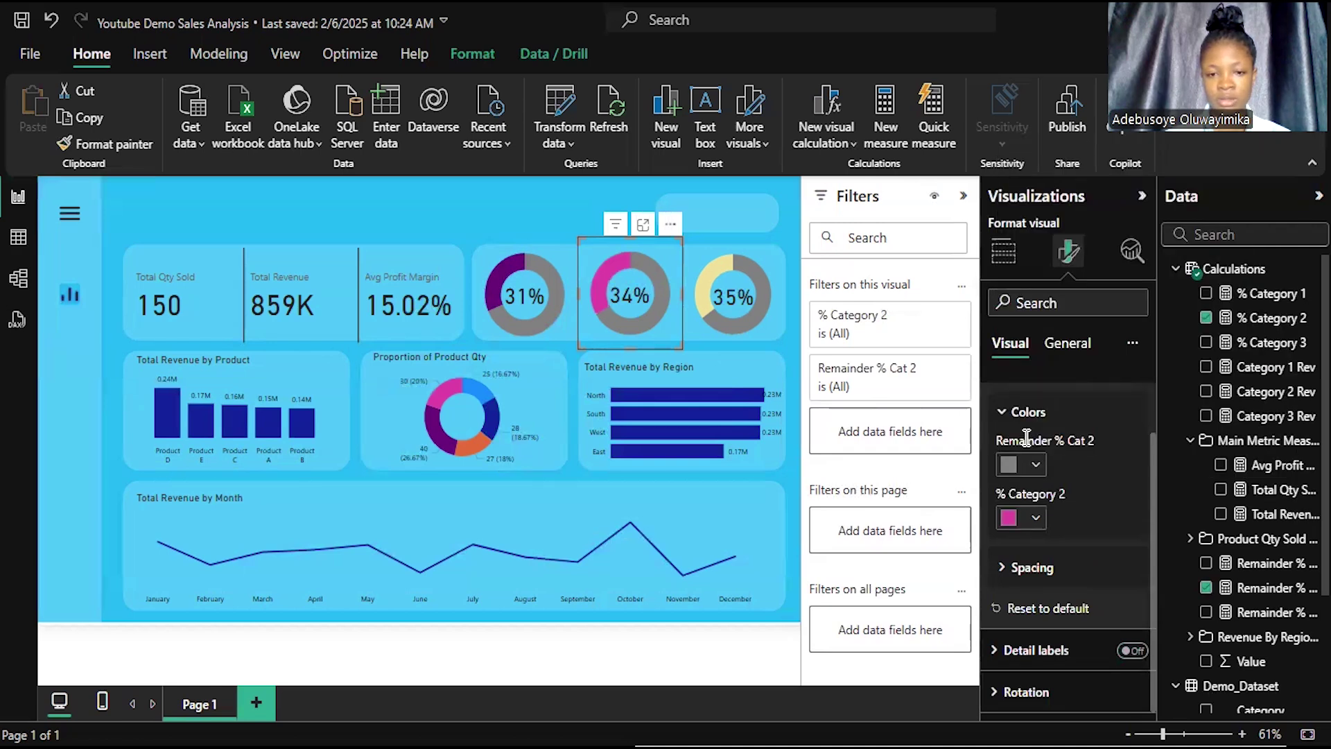
# Step: Match the % Category 3 slice of the 35% donut to the orange of Product C in the Proportion of Product Qty donut
pyautogui.moveTo(512, 416)
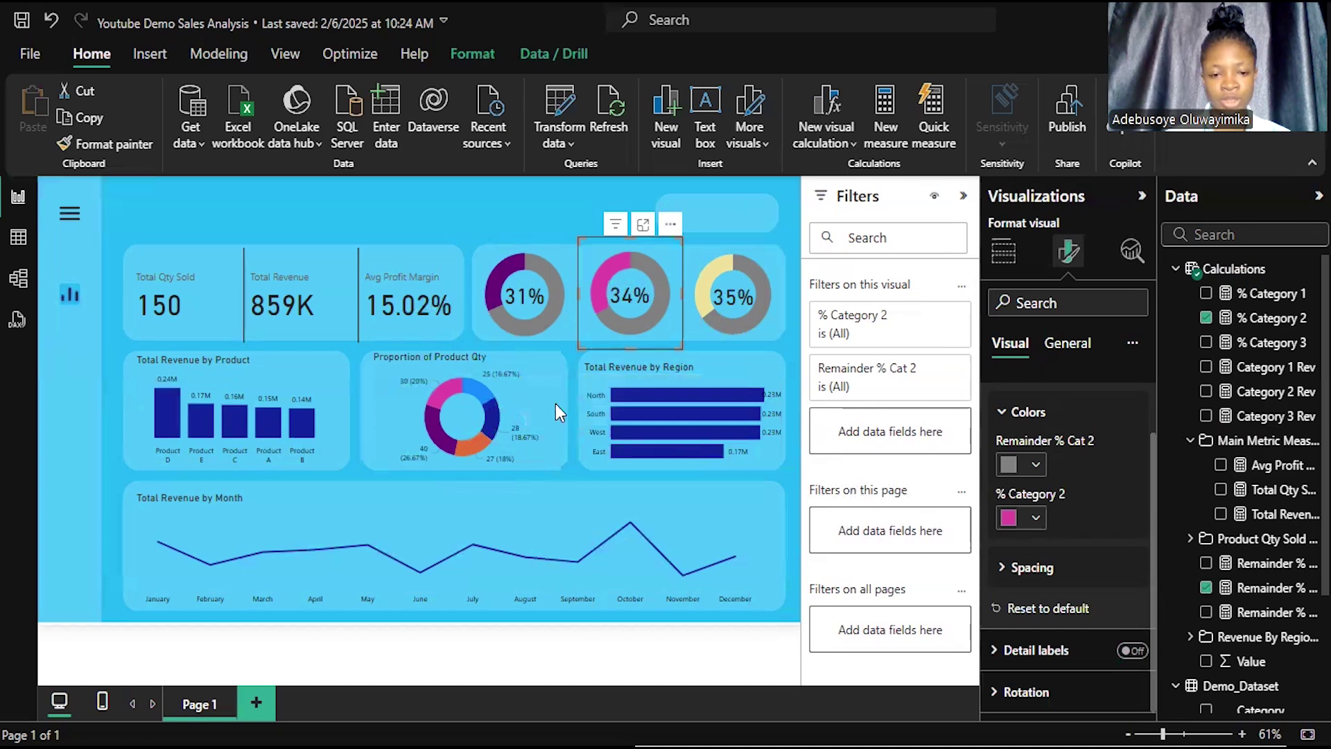
pyautogui.click(513, 448)
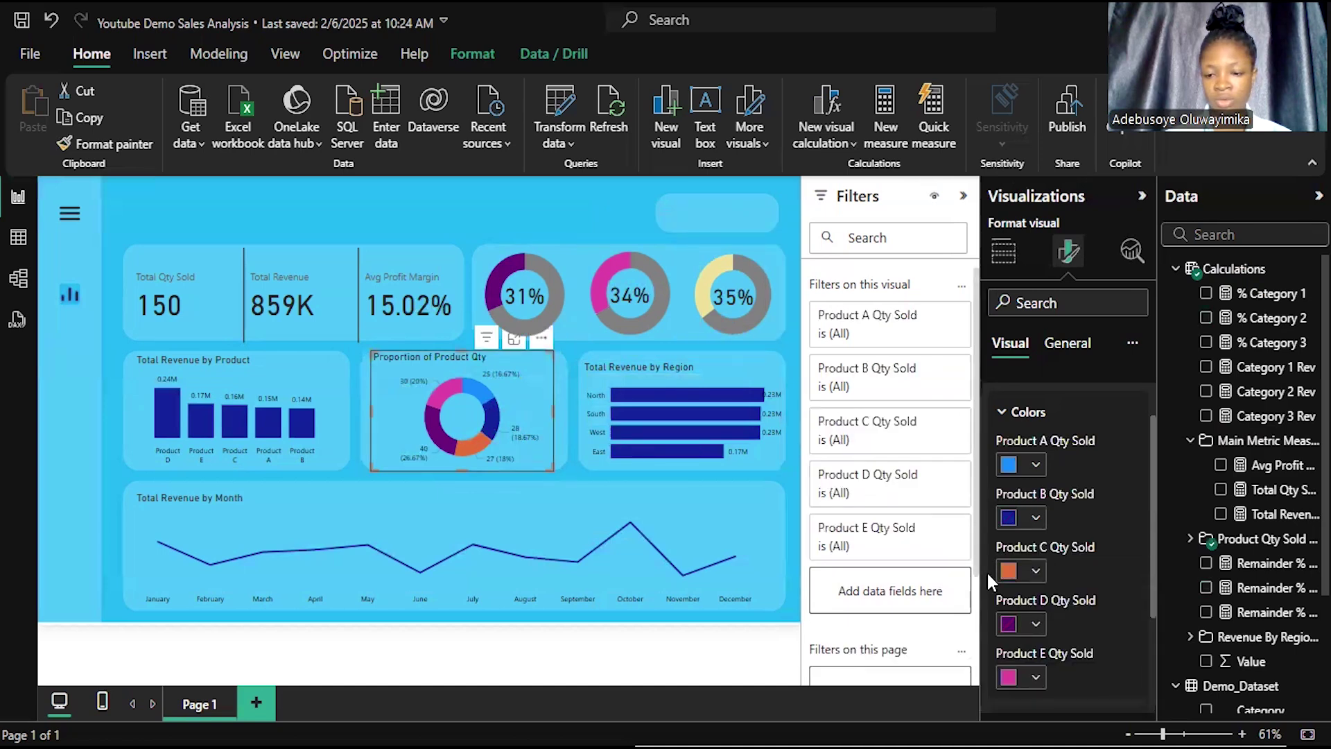
pyautogui.click(1017, 575)
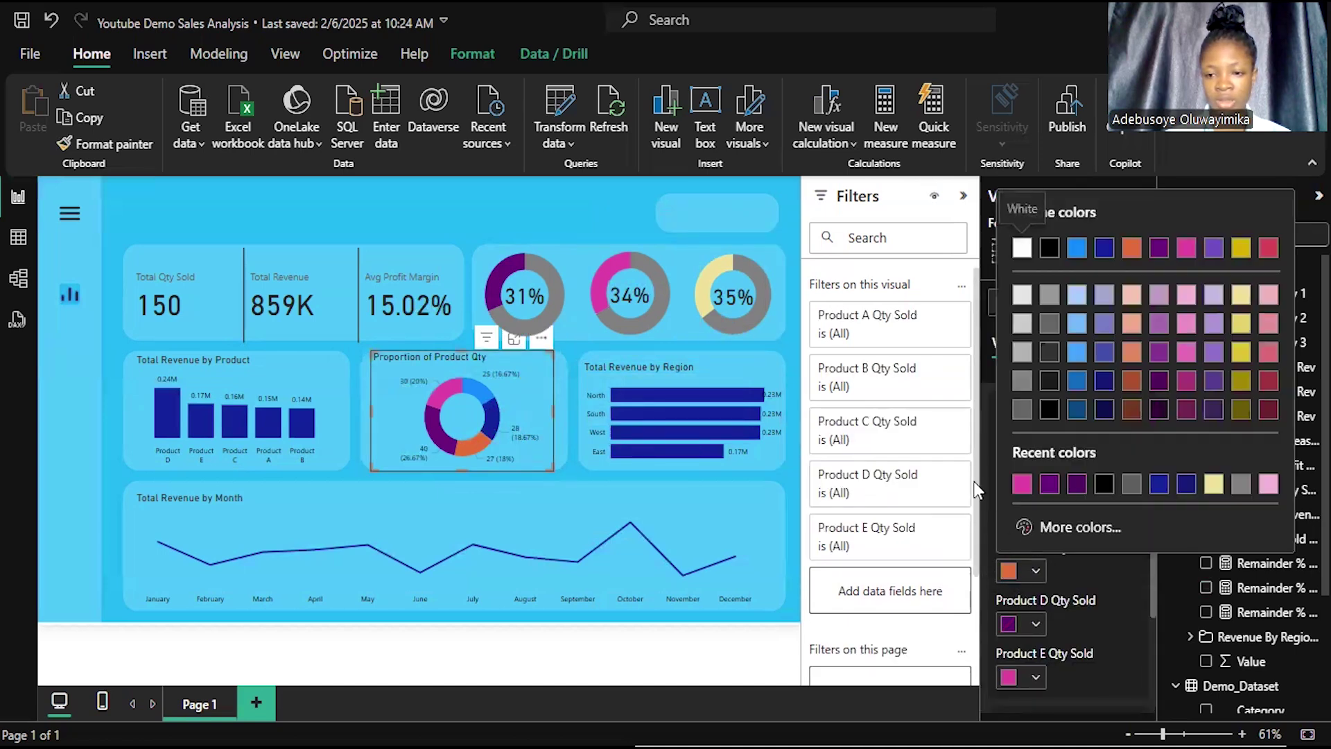
pyautogui.click(760, 329)
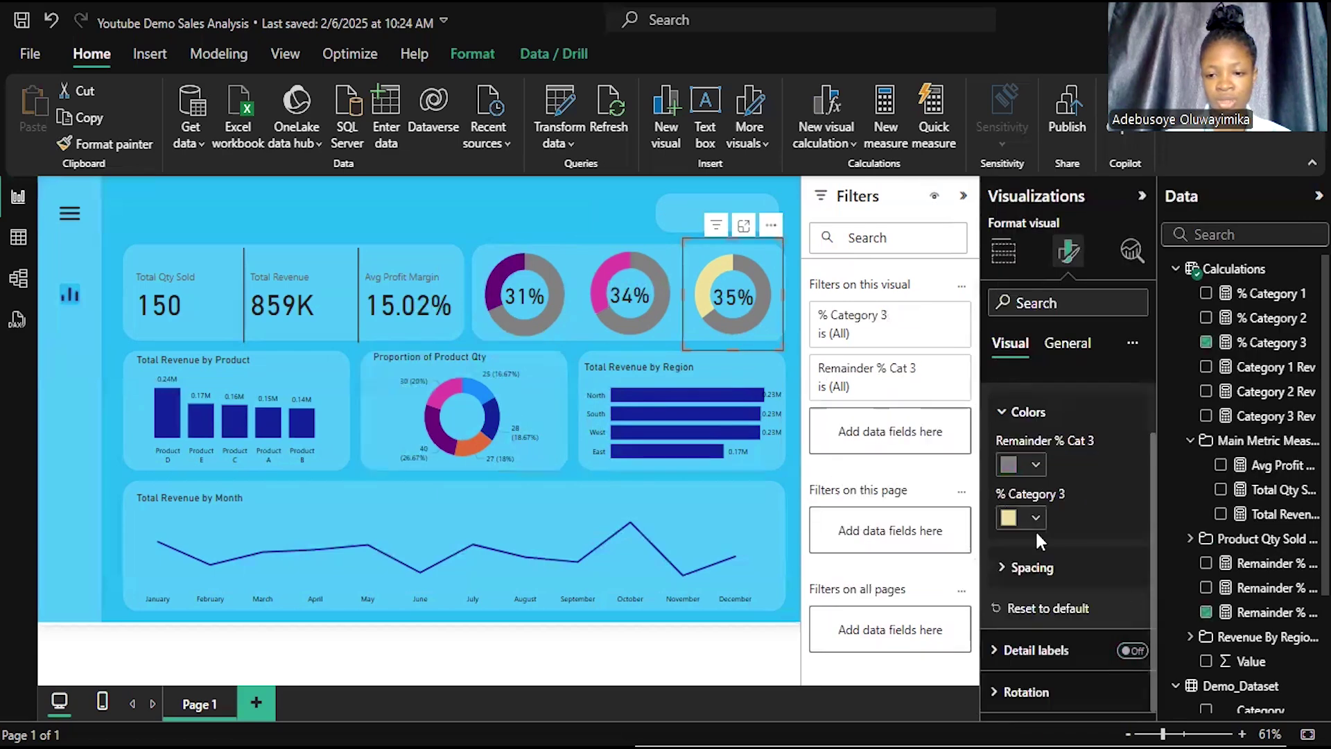
pyautogui.click(1008, 514)
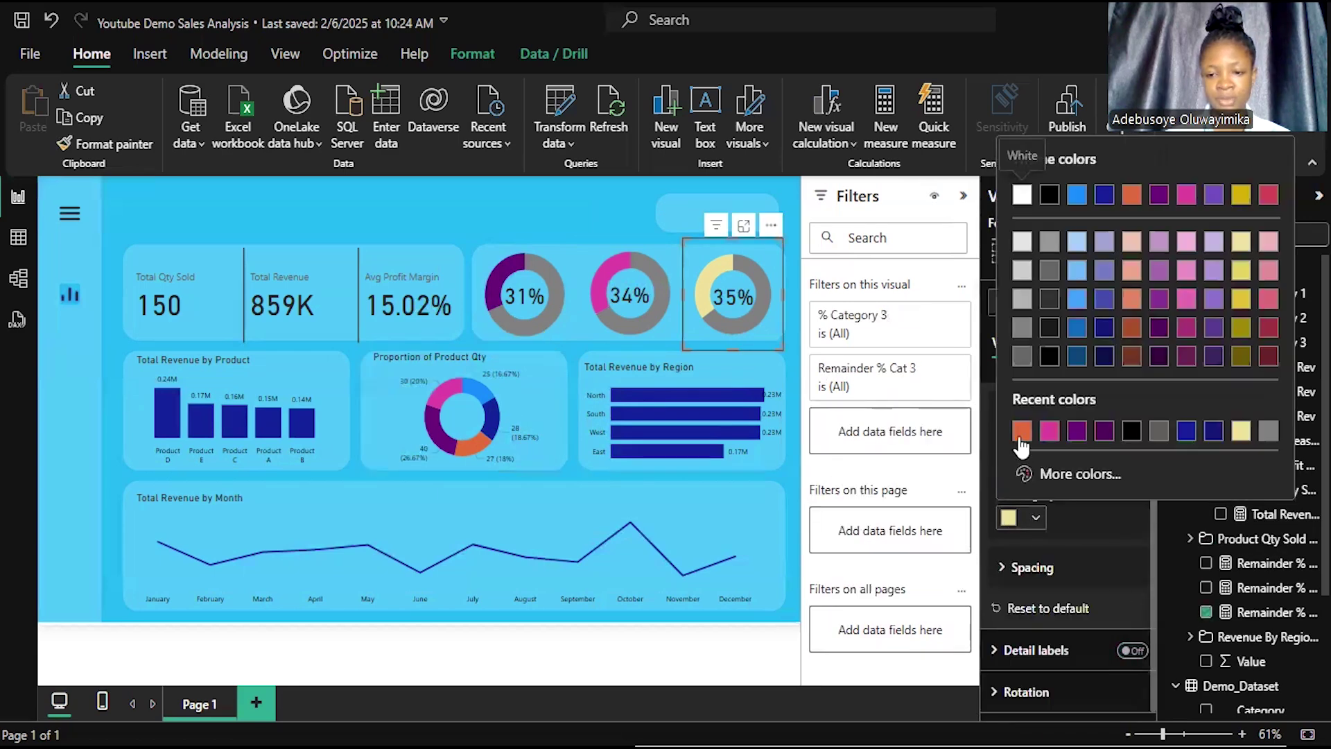
pyautogui.click(1021, 433)
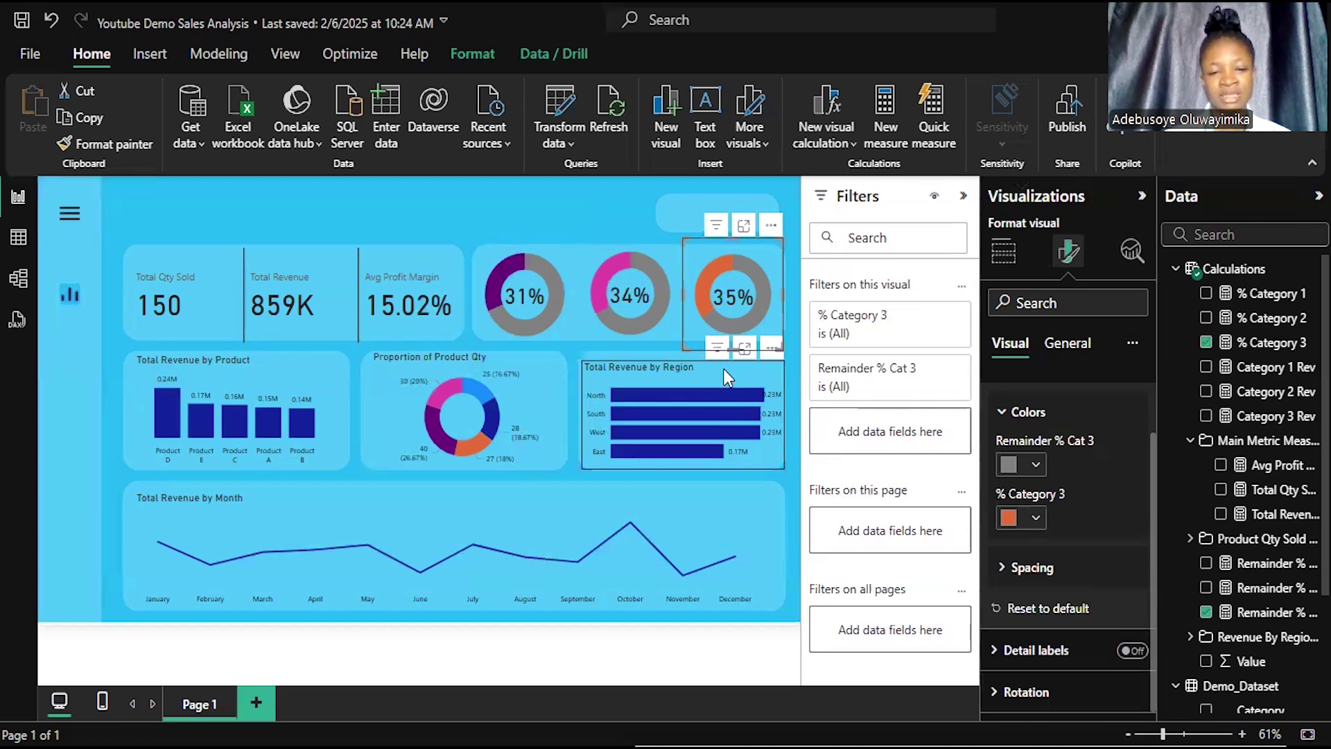
pyautogui.moveTo(756, 324)
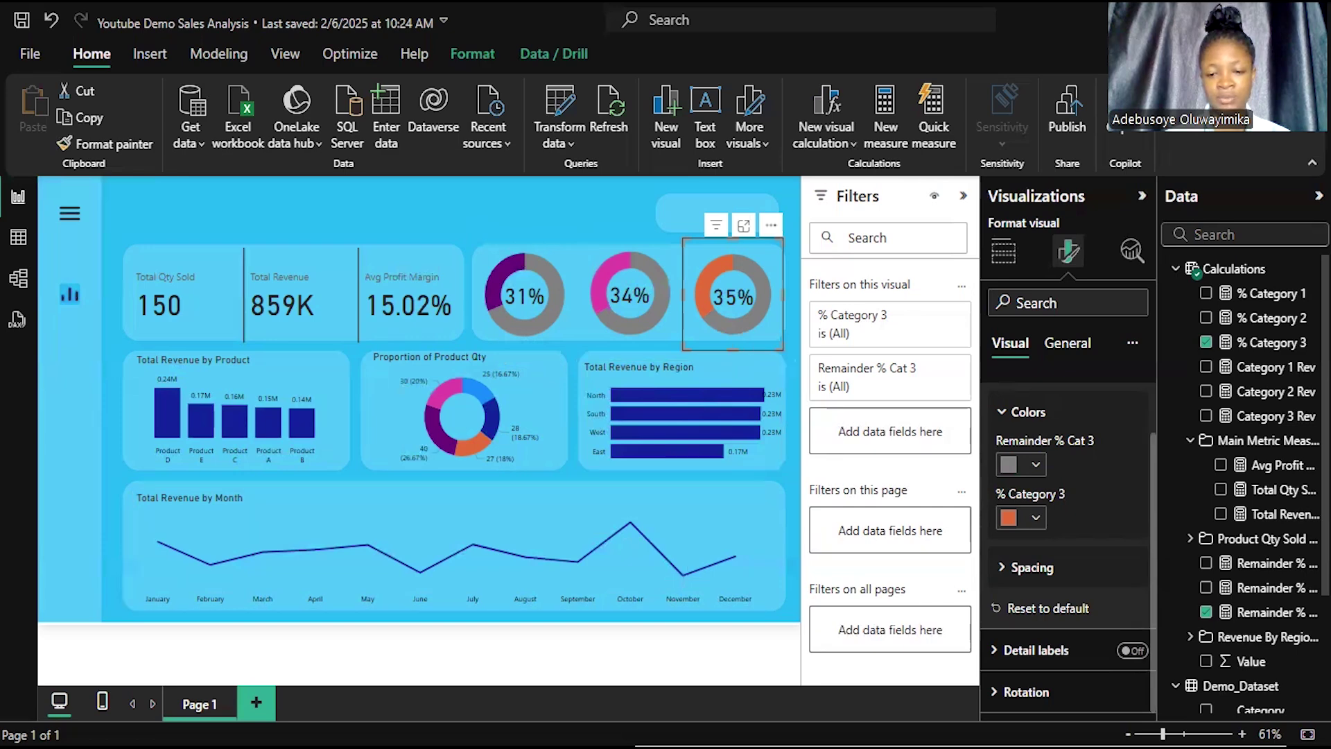
# Step: Color the Remainder % Cat 3 slice of the 35% donut blue with hex #18ADE8
pyautogui.press('Escape')
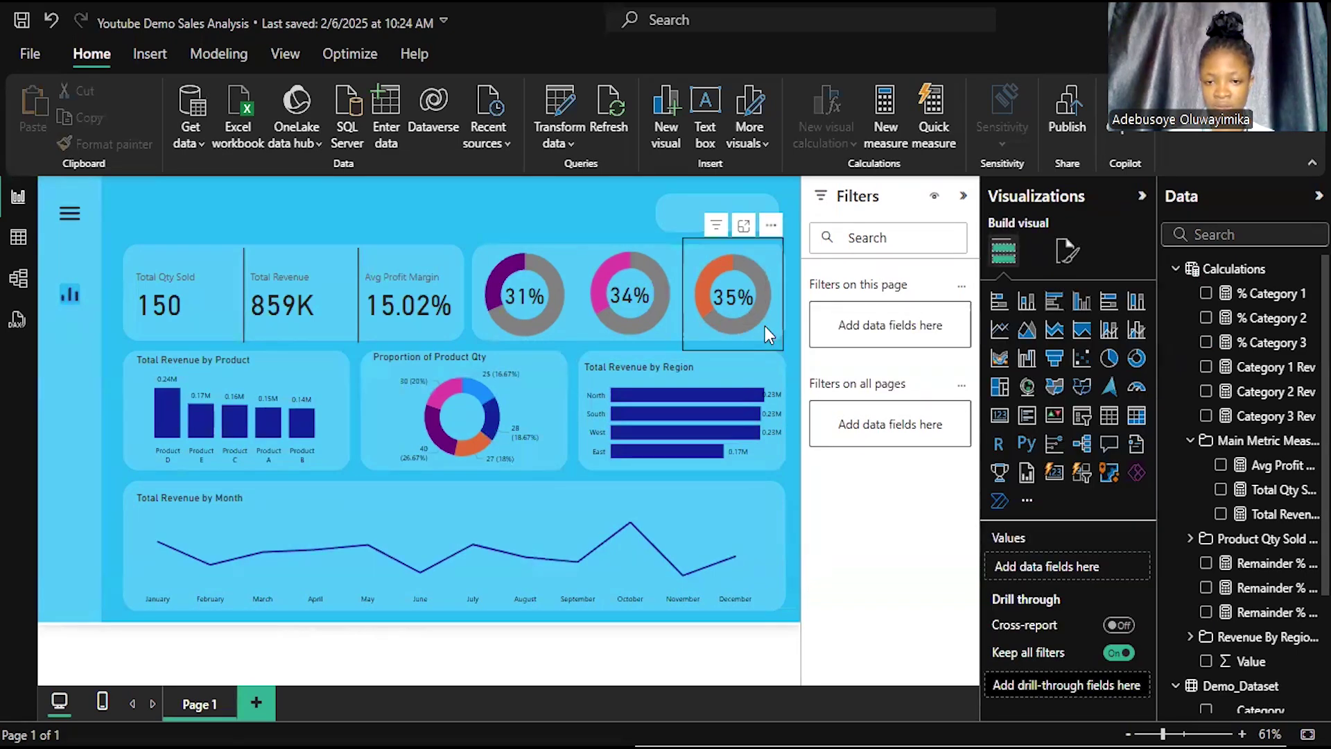
pyautogui.click(764, 326)
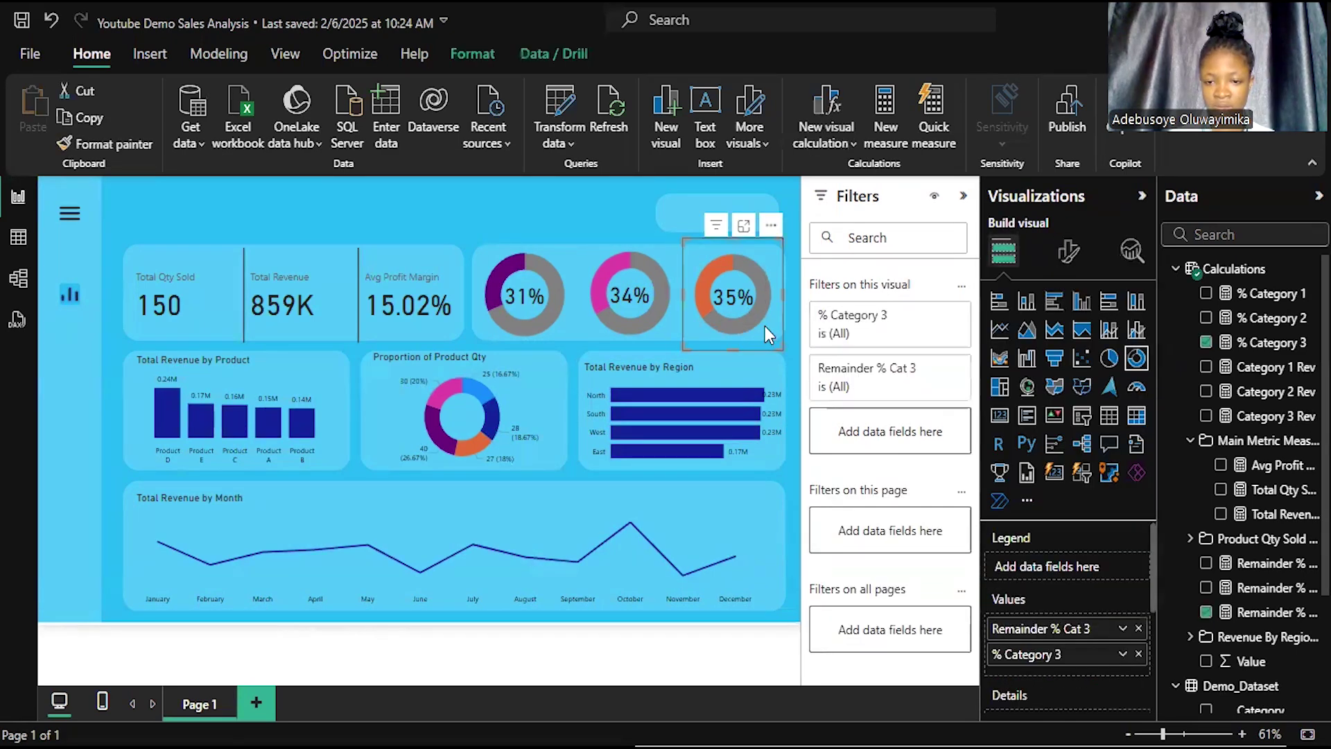
pyautogui.click(1069, 251)
pyautogui.click(1018, 436)
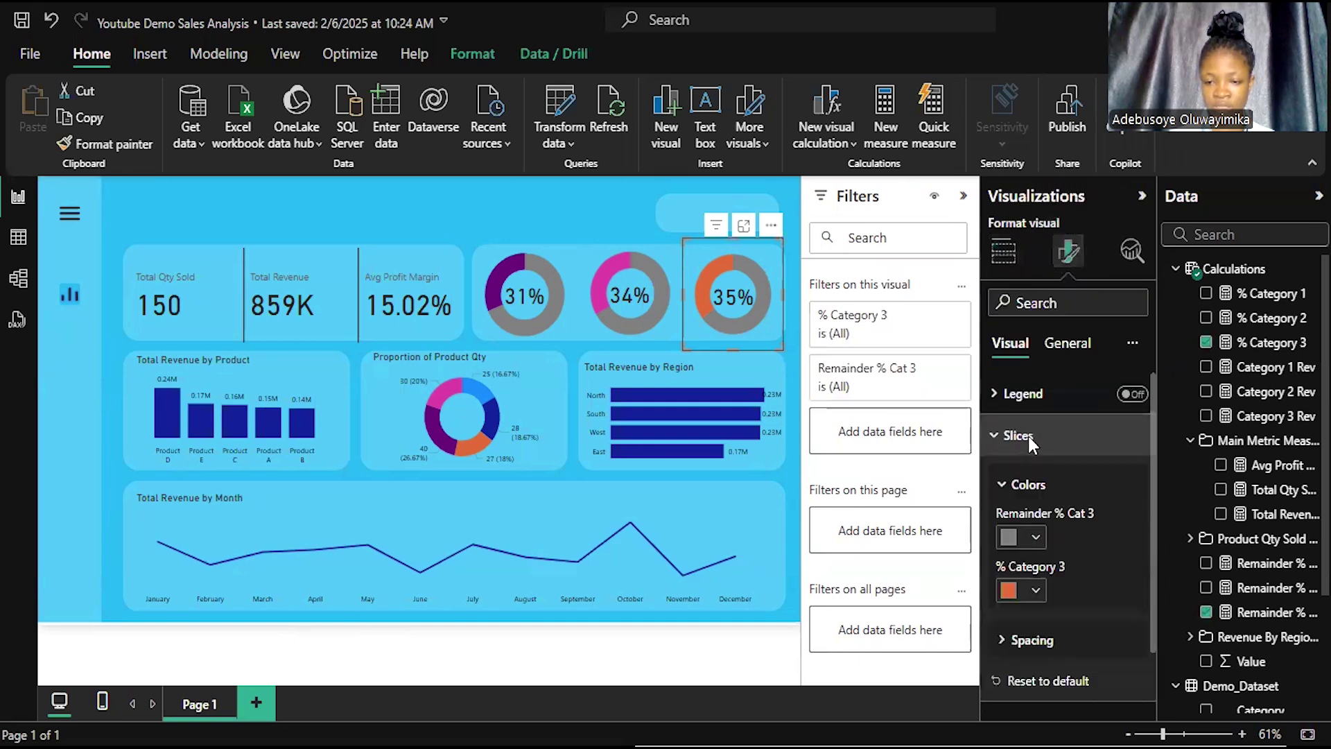
pyautogui.click(1007, 539)
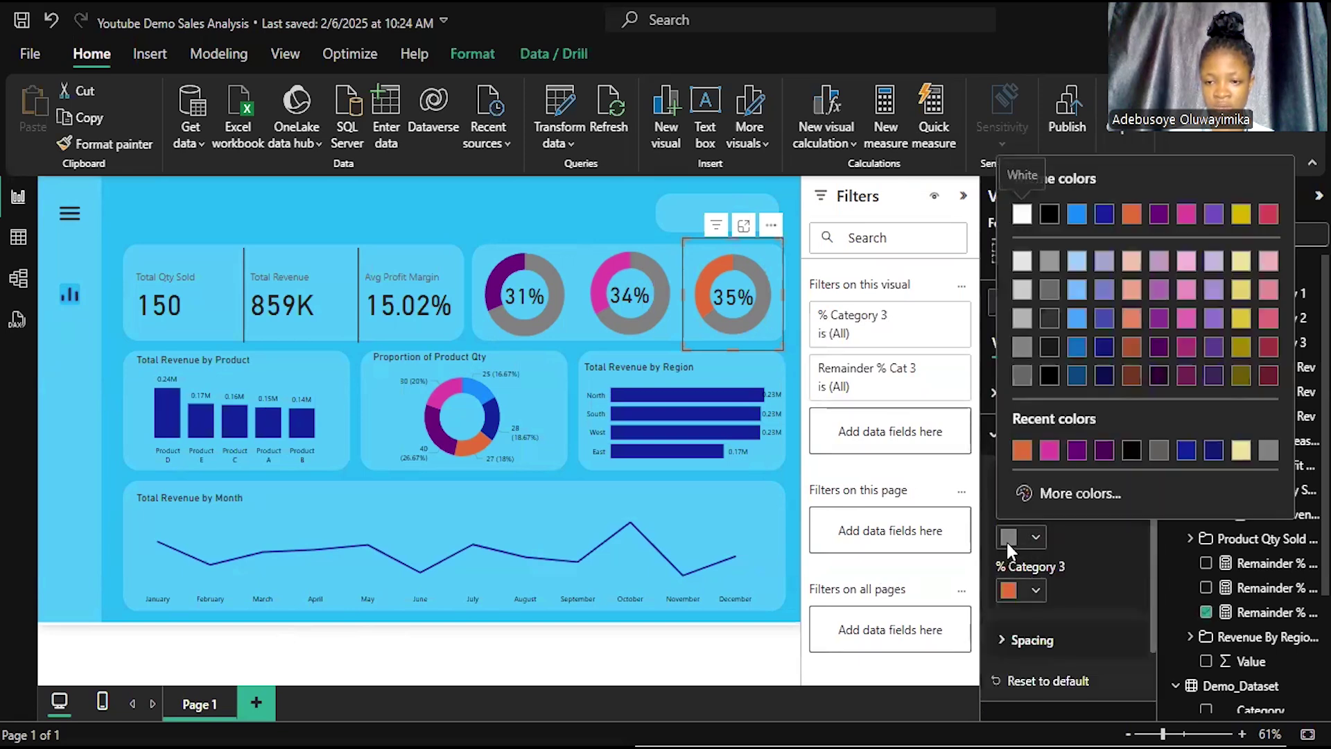
pyautogui.click(1068, 494)
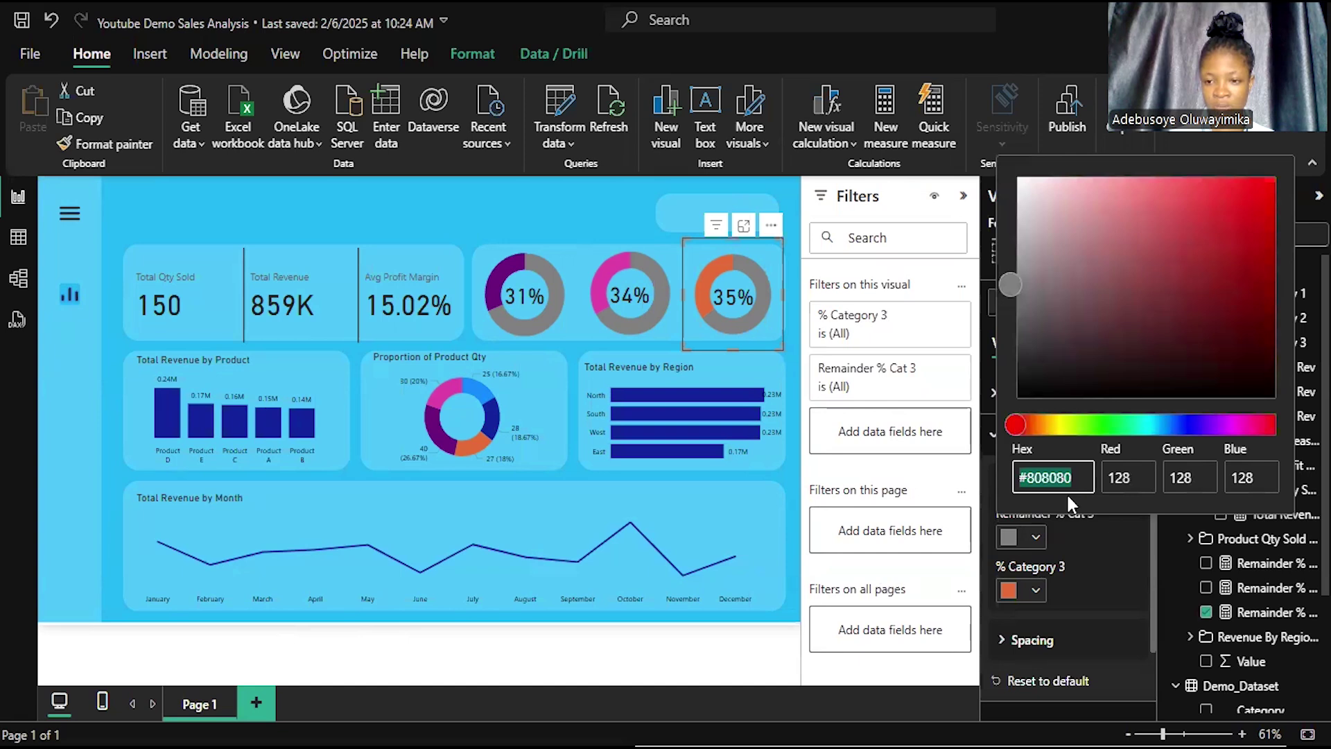
pyautogui.write('#20B8F5')
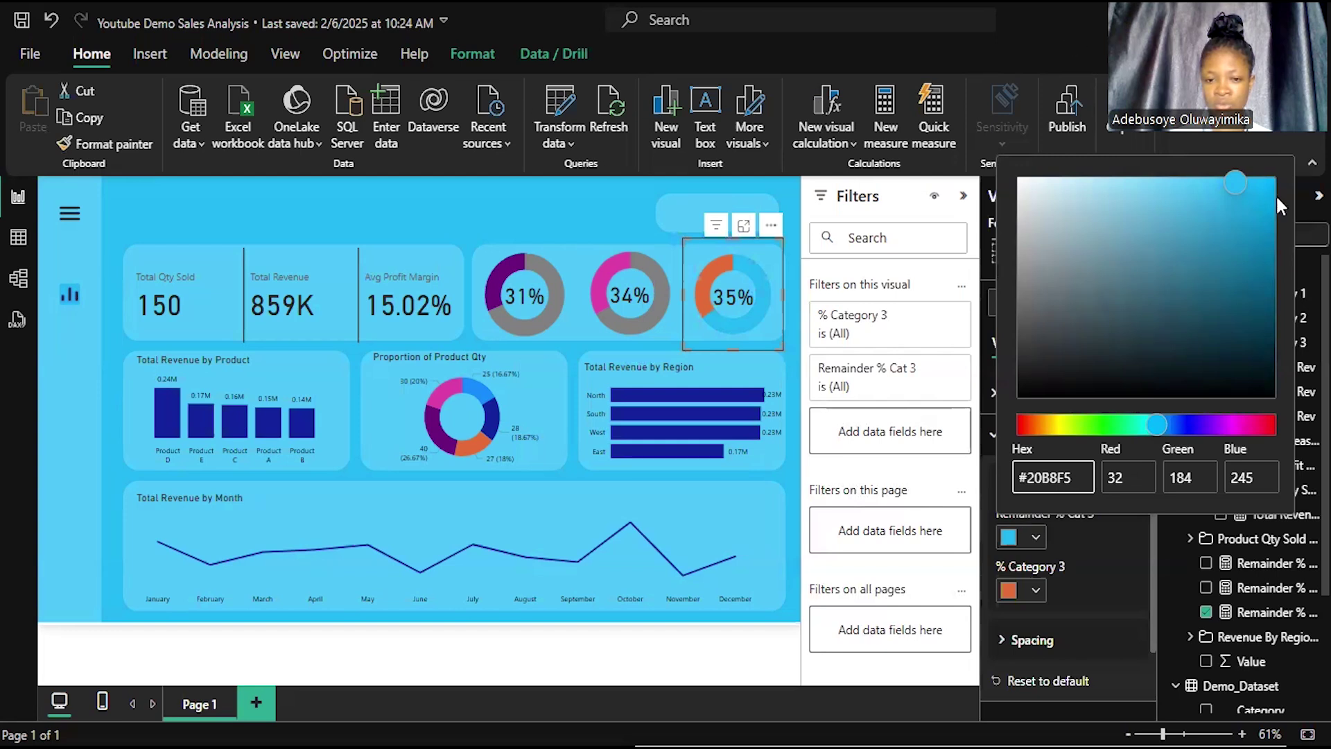
pyautogui.moveTo(1248, 194); pyautogui.dragTo(1251, 205)
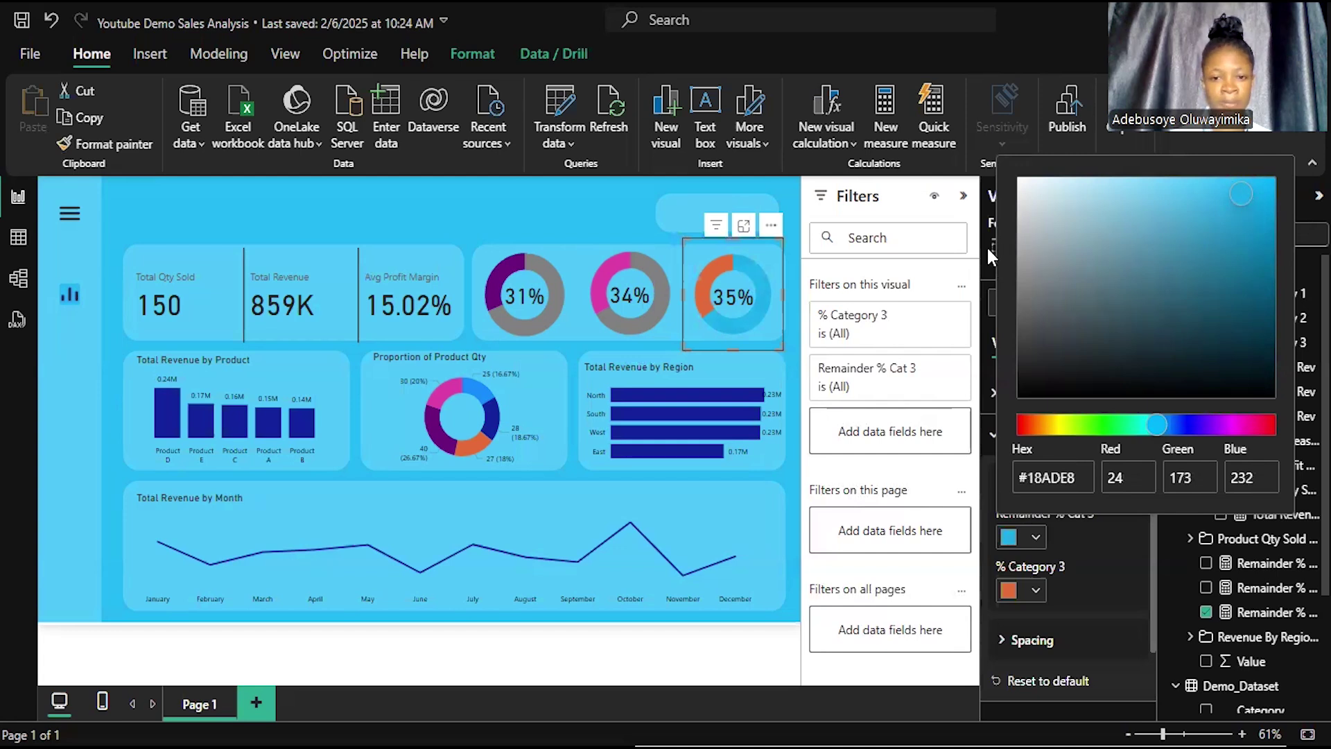
pyautogui.click(659, 332)
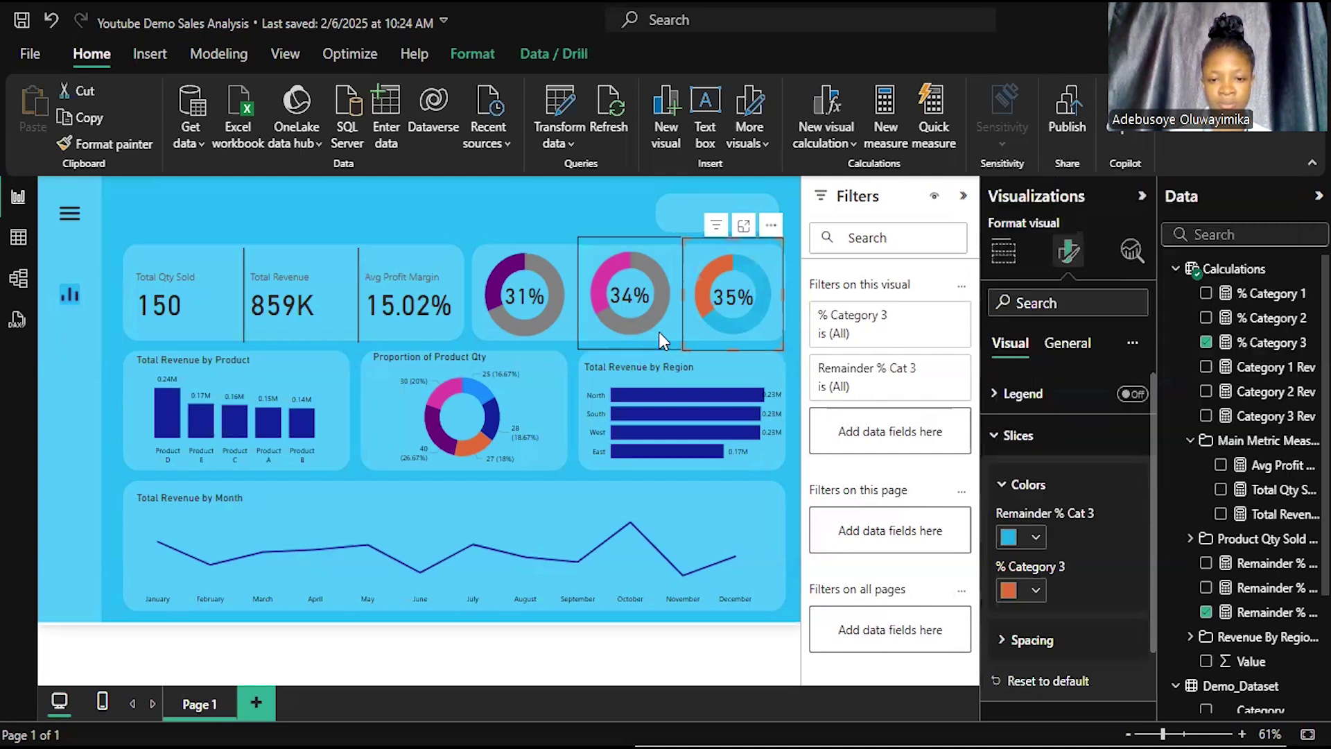
# Step: Color the Remainder % Cat 2 slice of the 34% donut with the recent blue used for the 35% donut's remainder
pyautogui.click(658, 332)
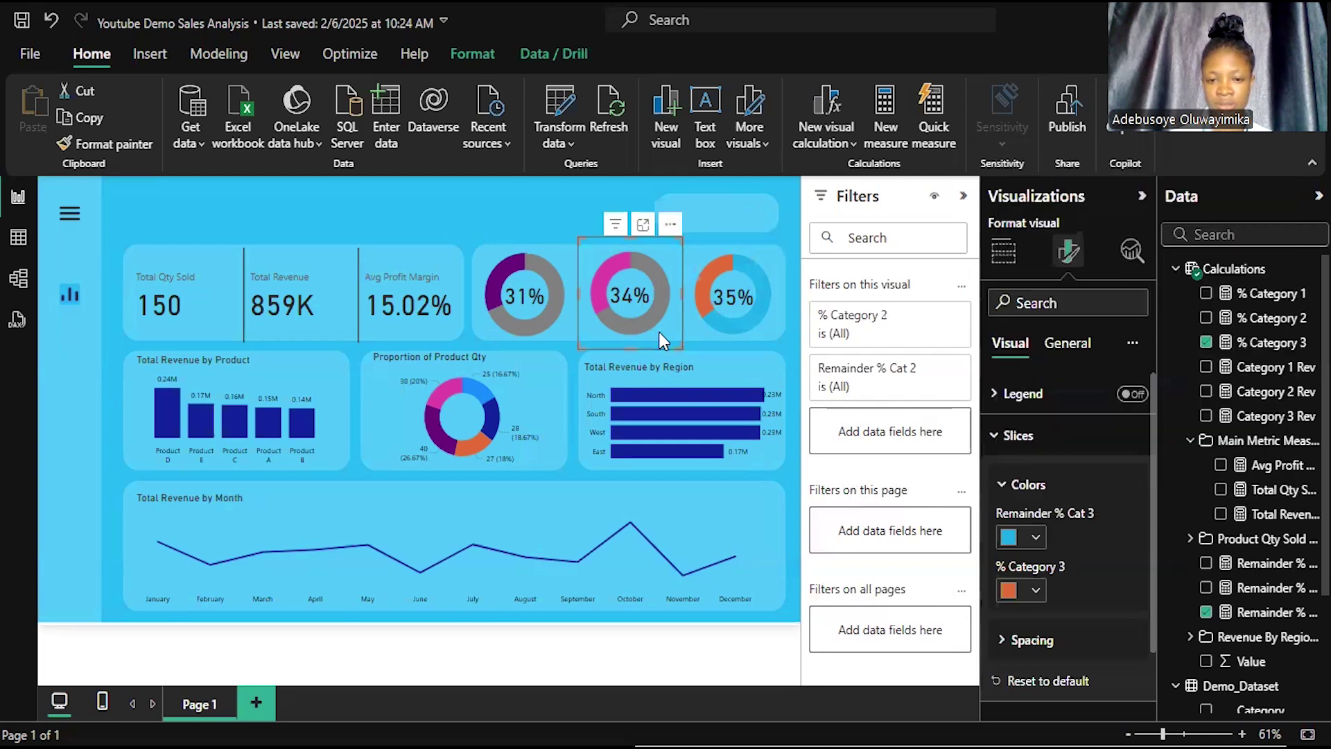
pyautogui.click(1007, 538)
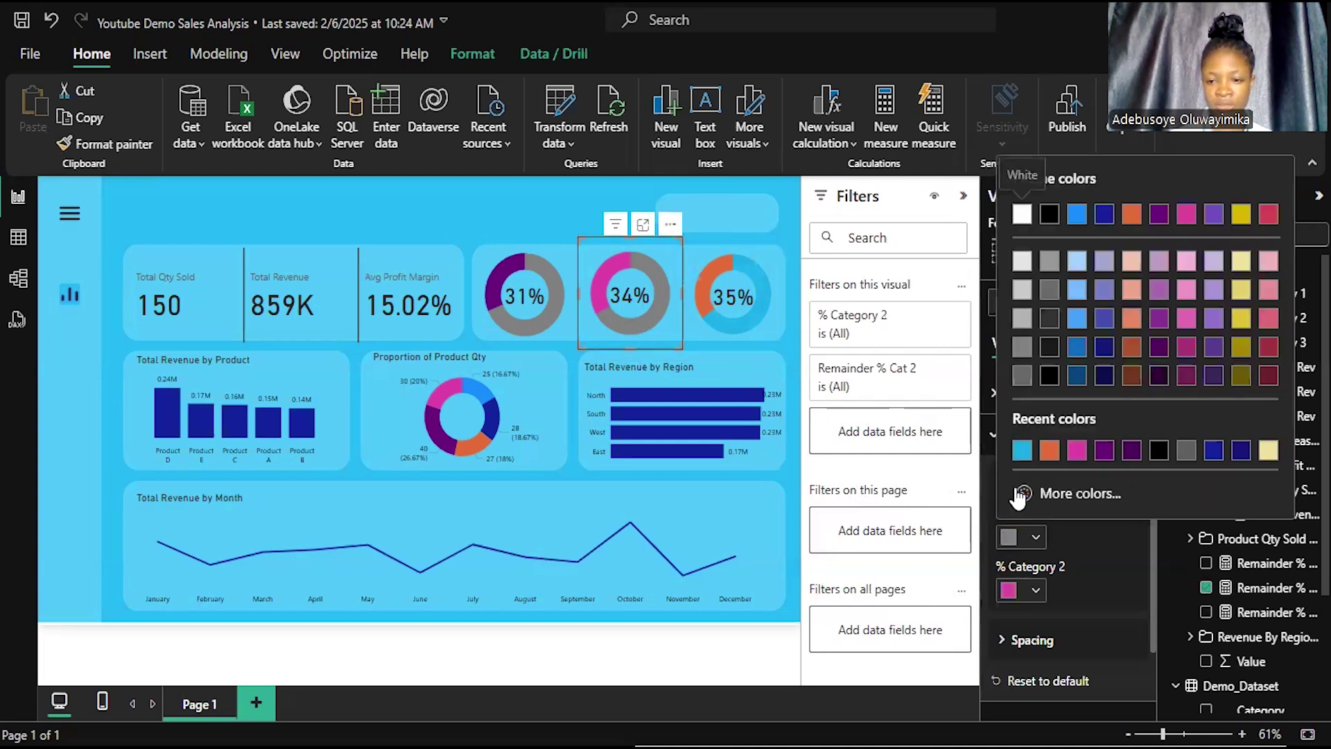
pyautogui.click(1018, 453)
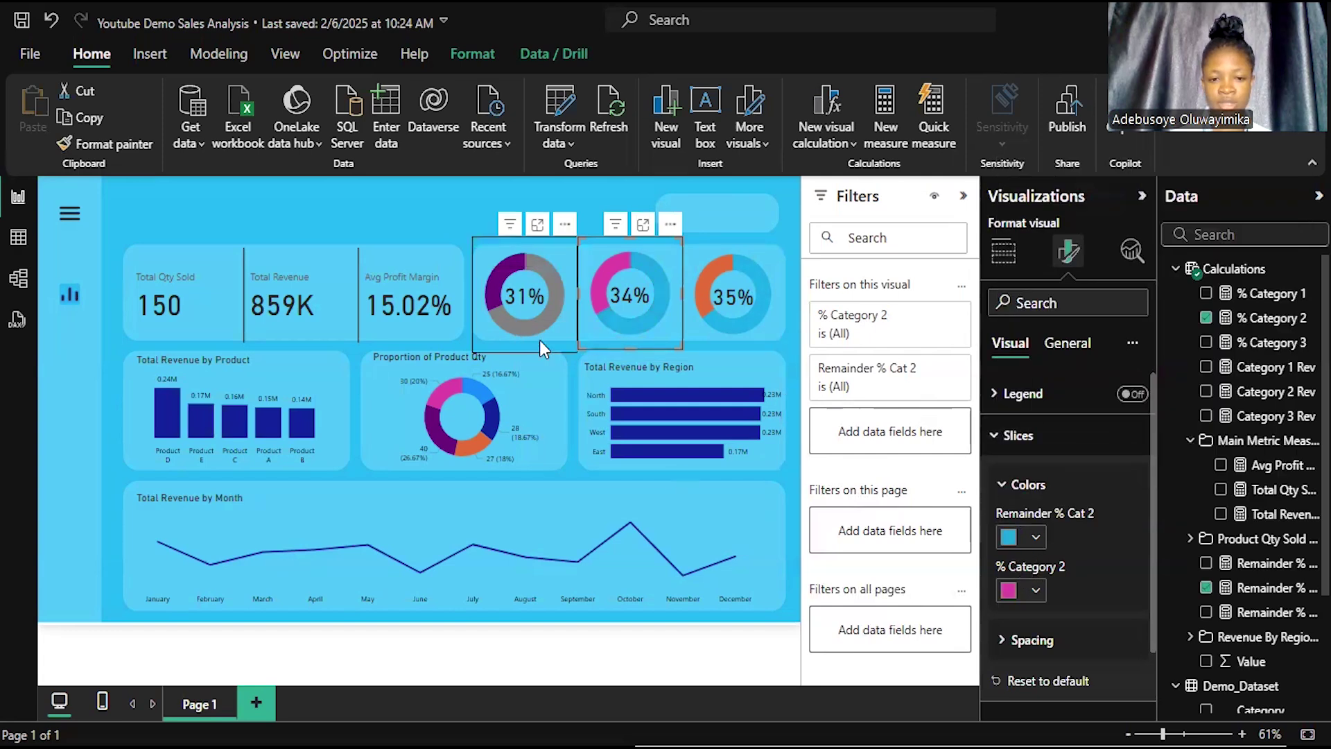
# Step: Color the Remainder % Cat 1 slice of the 31% donut with the same recent blue as the other two donuts' remainders
pyautogui.click(557, 336)
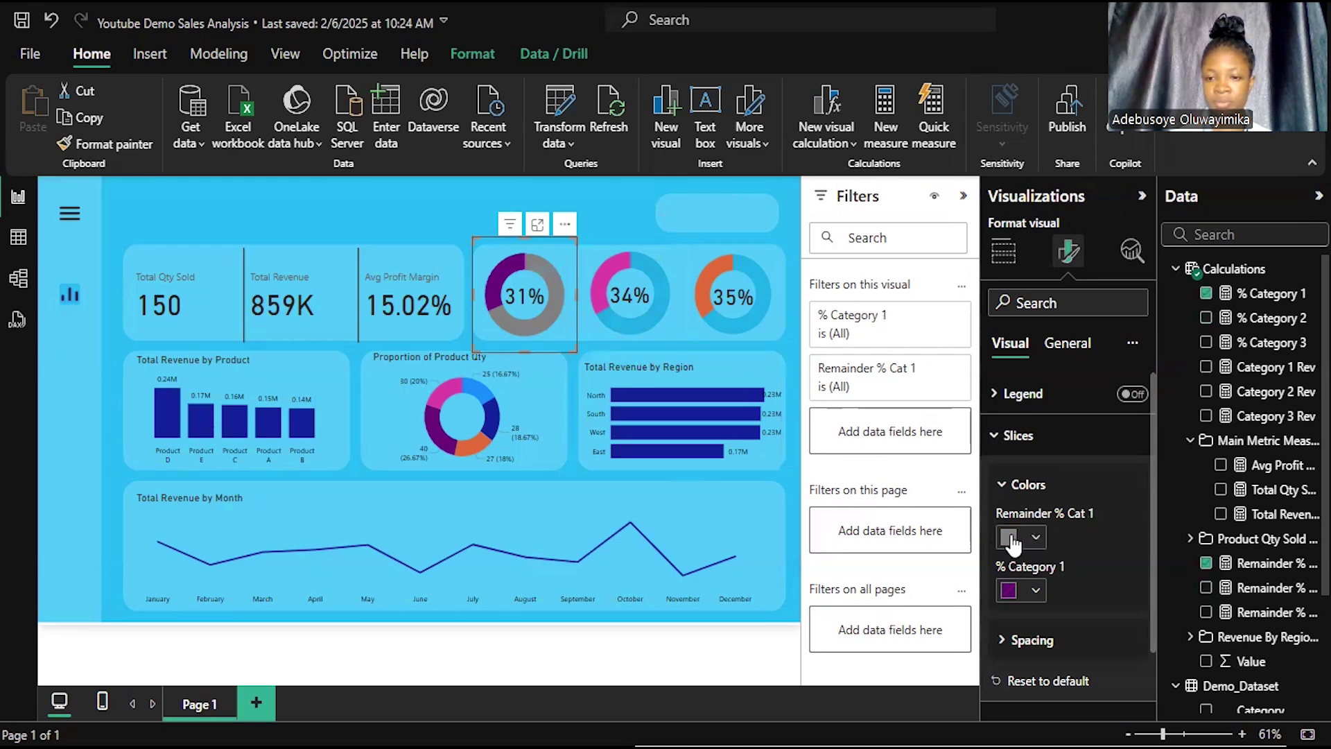
pyautogui.click(1010, 536)
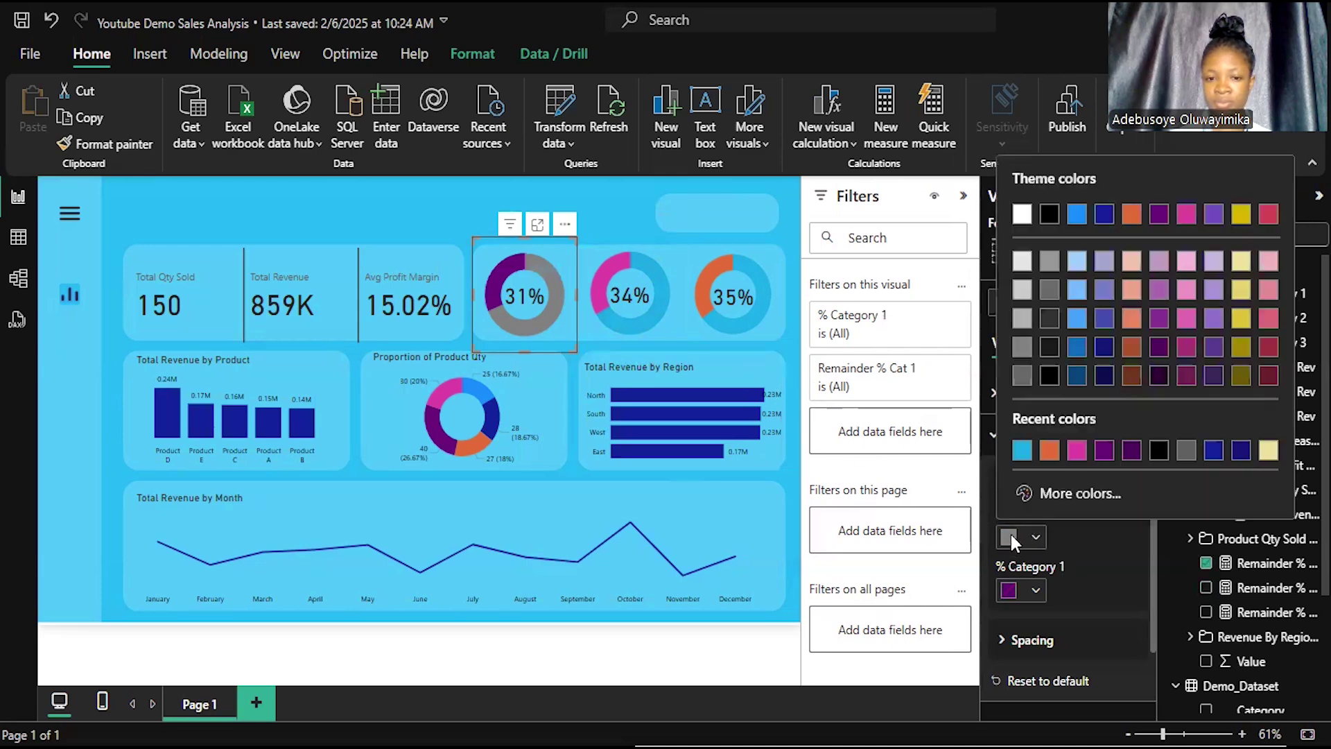
pyautogui.click(1022, 451)
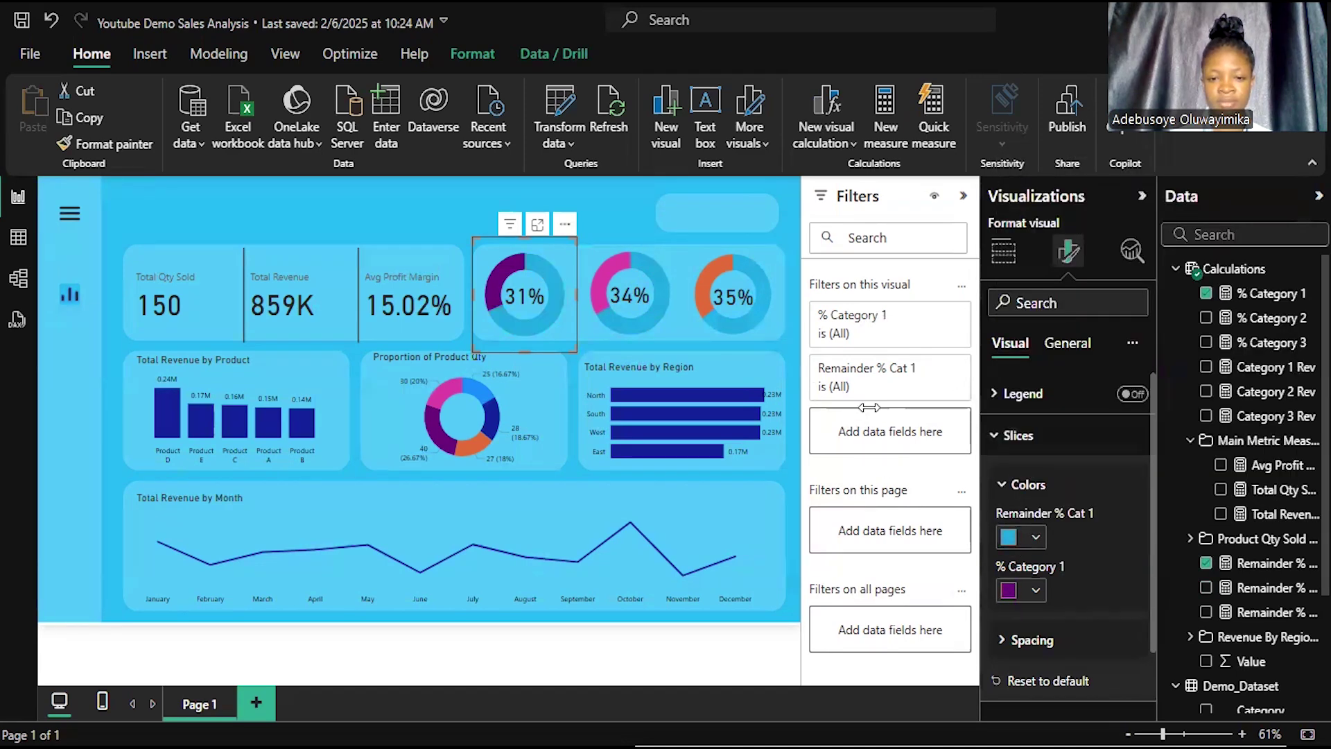
pyautogui.click(793, 361)
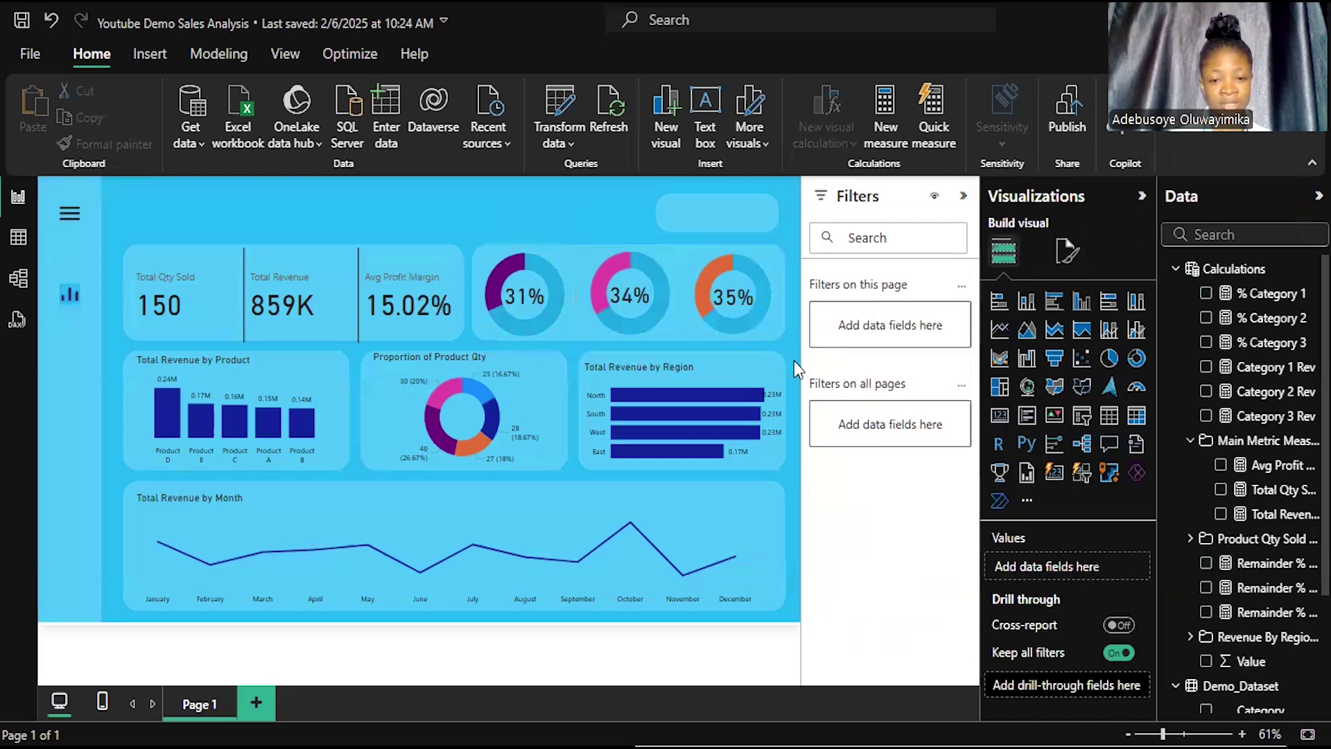
# Step: Set the accent bar color of the Avg Profit Margin card to #20B8F5
pyautogui.click(347, 310)
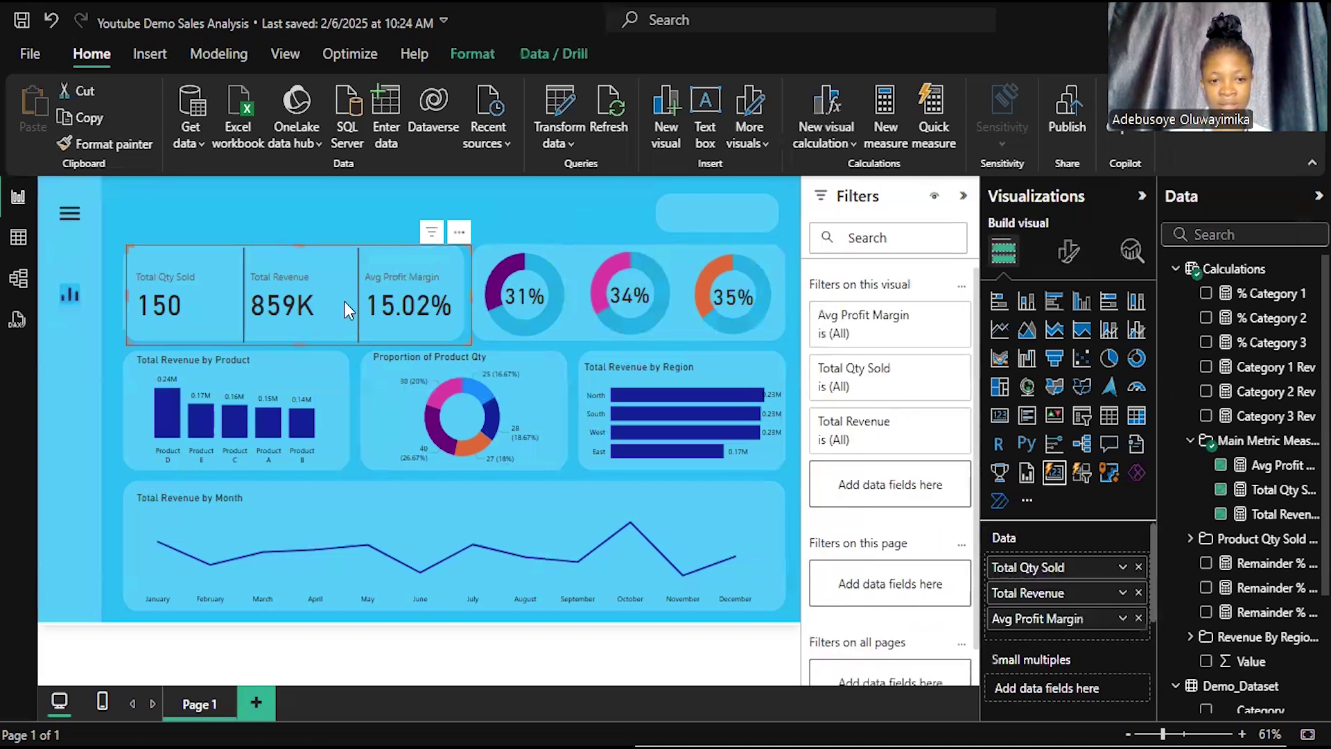
pyautogui.click(1069, 267)
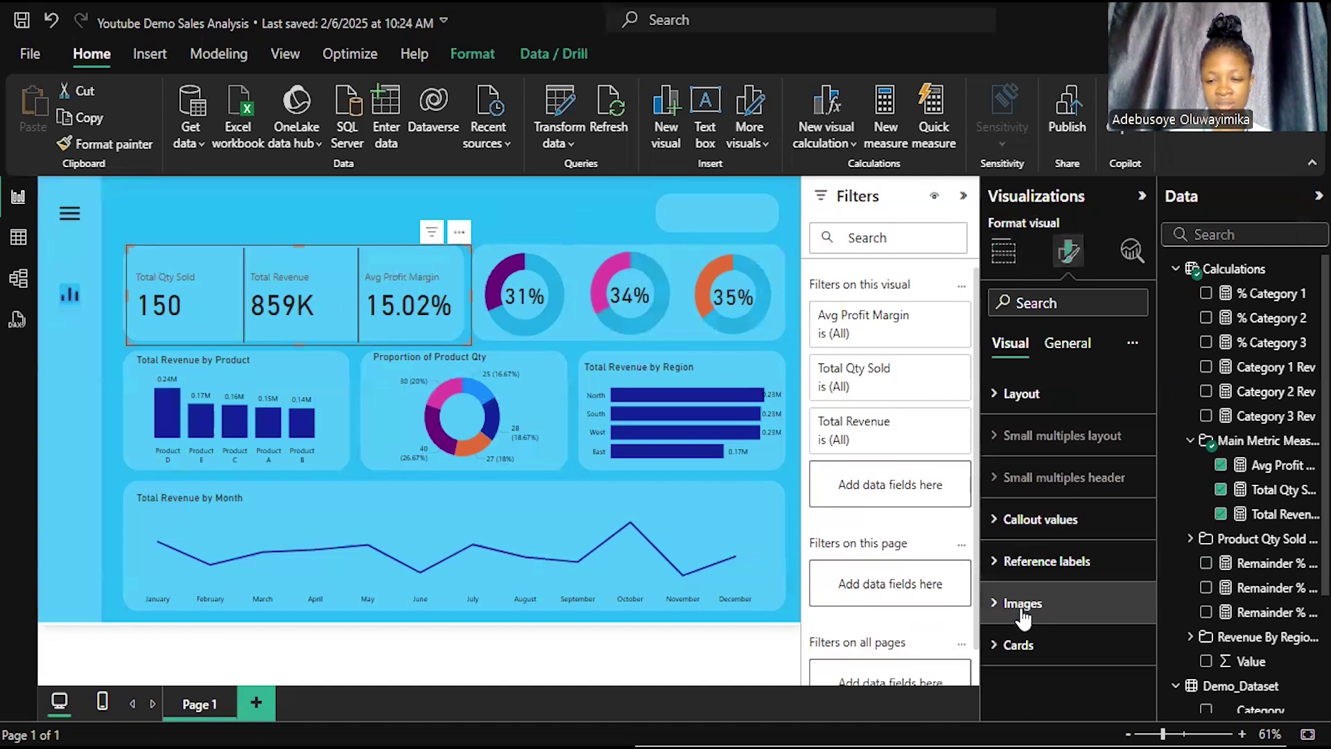
pyautogui.click(1019, 645)
pyautogui.scroll(-5, 1073, 597)
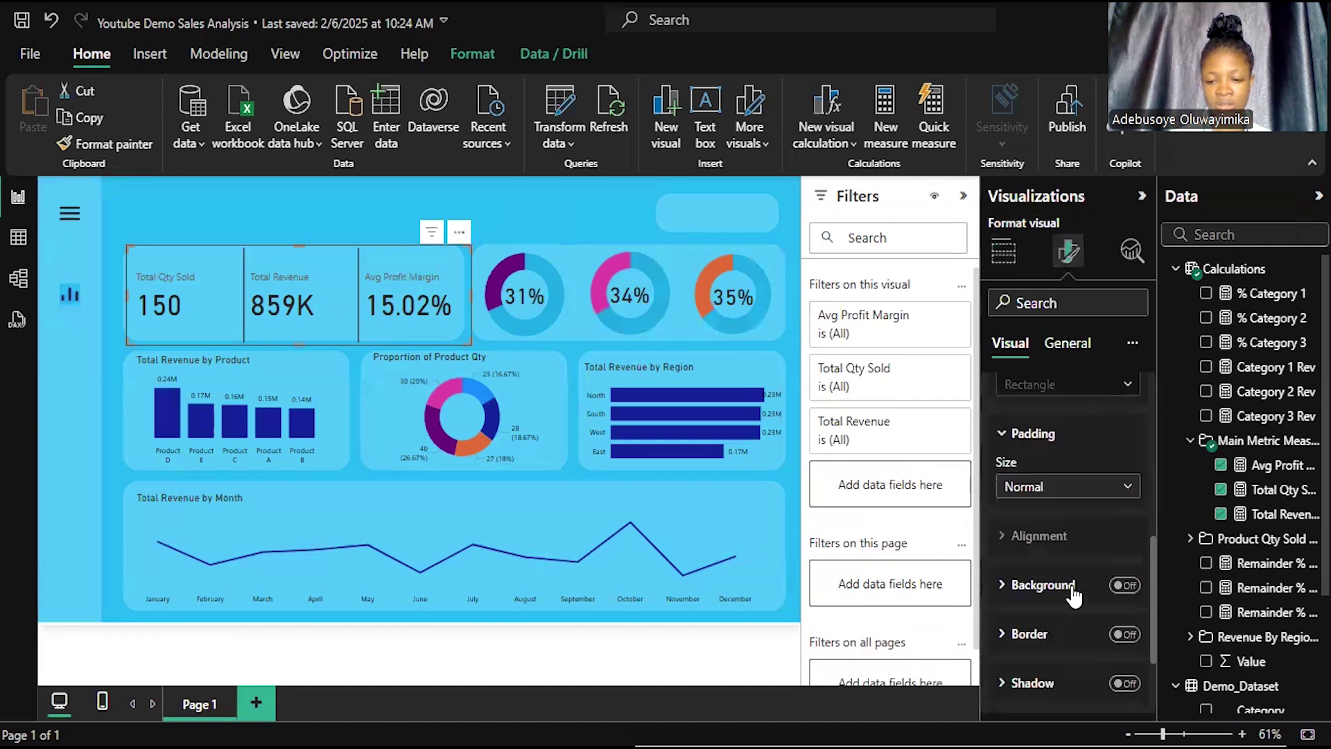
pyautogui.scroll(-3, 1074, 596)
pyautogui.click(1050, 651)
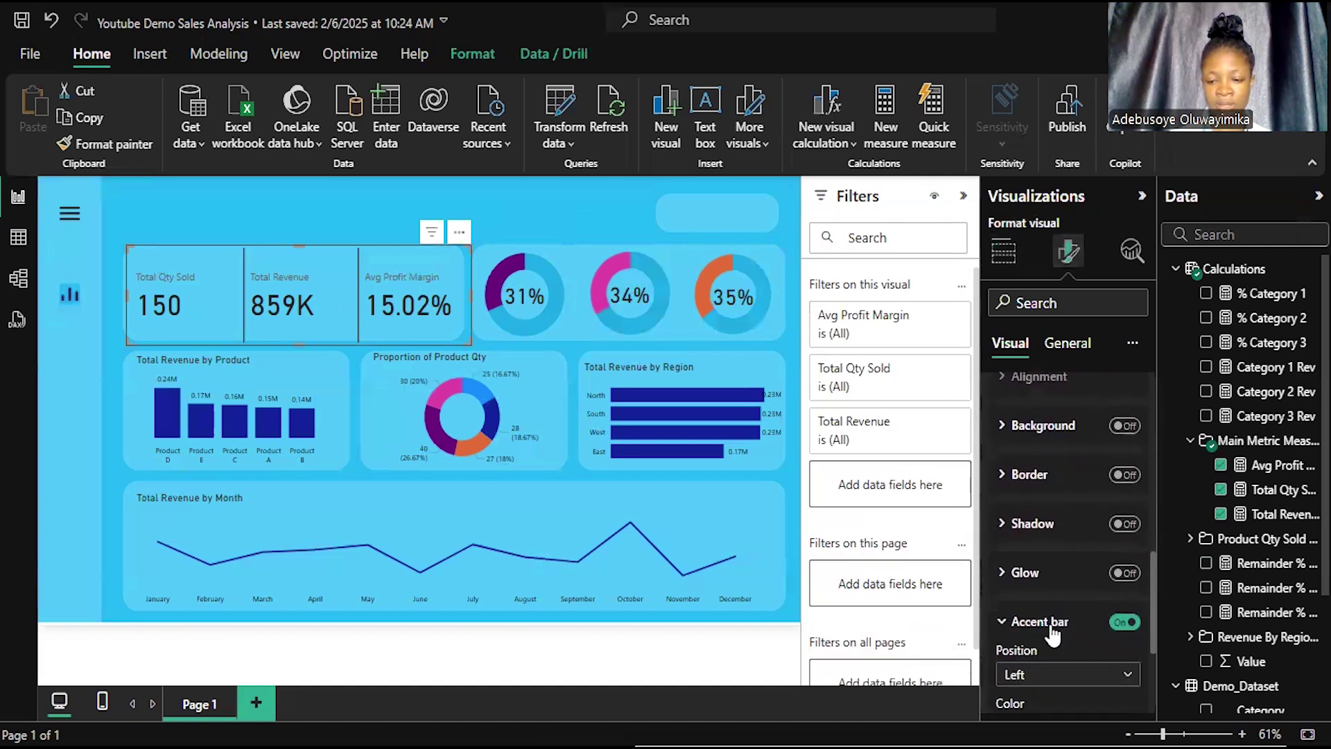
pyautogui.scroll(-3, 1061, 620)
pyautogui.click(1007, 533)
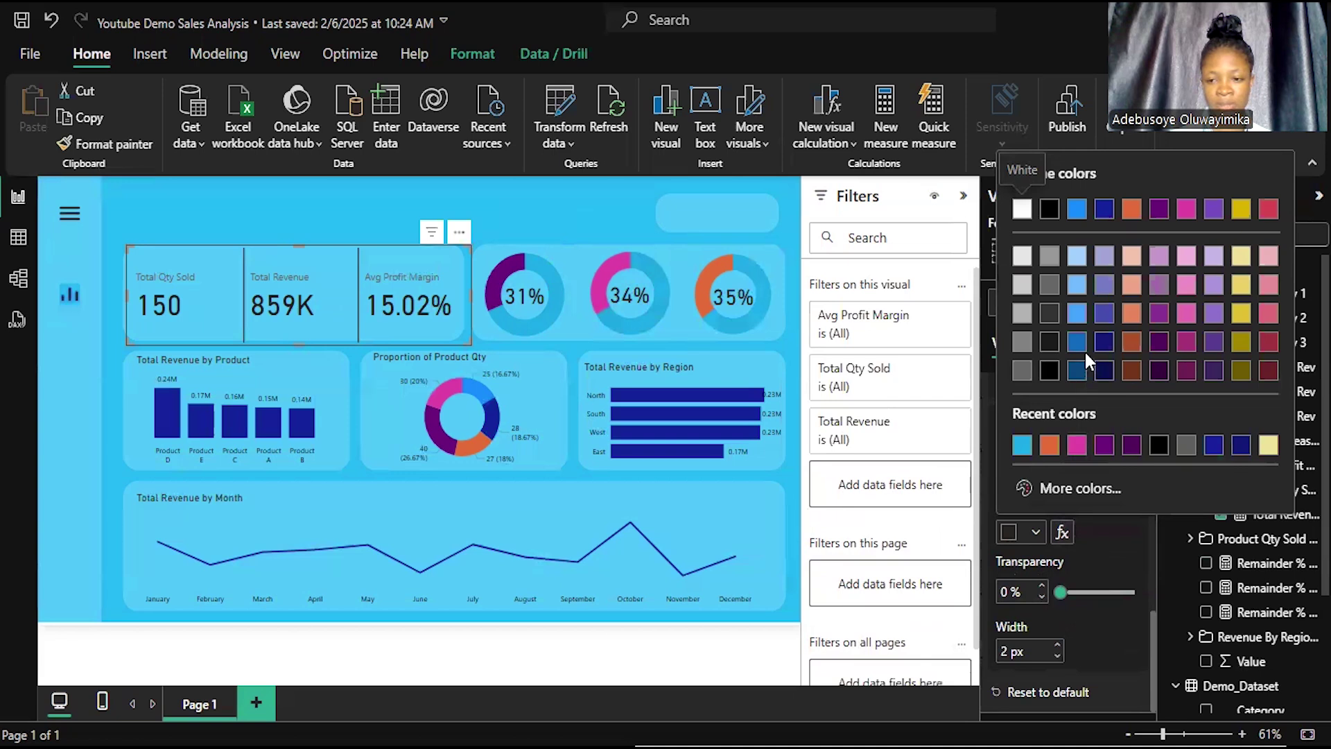
pyautogui.click(1085, 490)
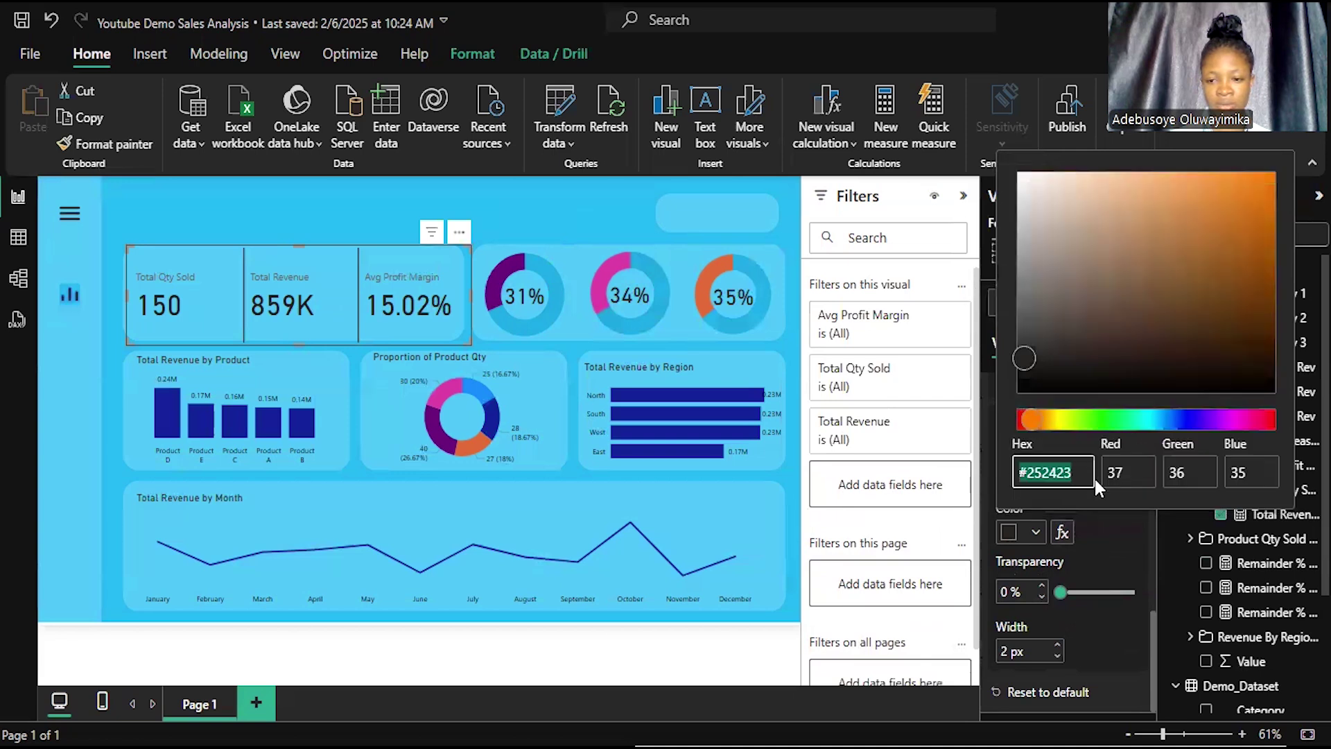
pyautogui.write('#20B8F5')
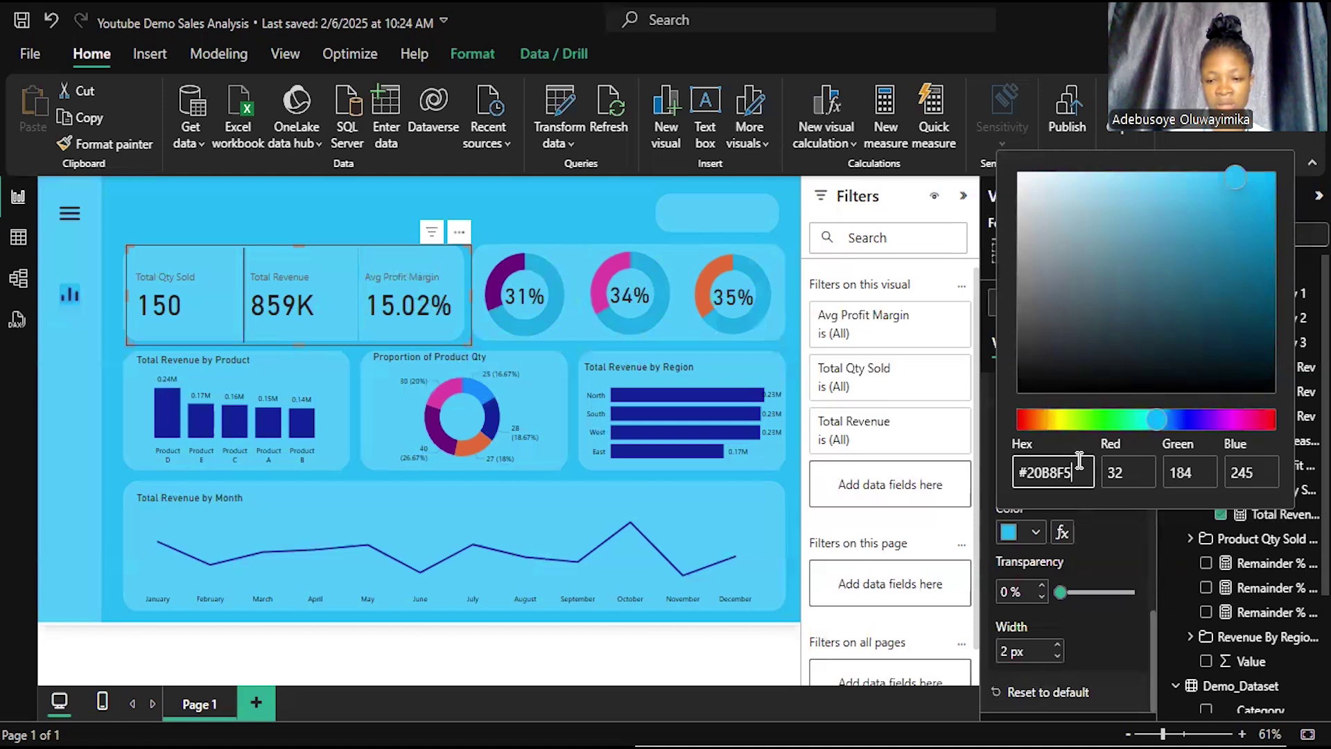
pyautogui.click(1100, 540)
# Step: Apply the recent color #20B8F5 to the accent bar of the Total Revenue card
pyautogui.scroll(10, 1098, 541)
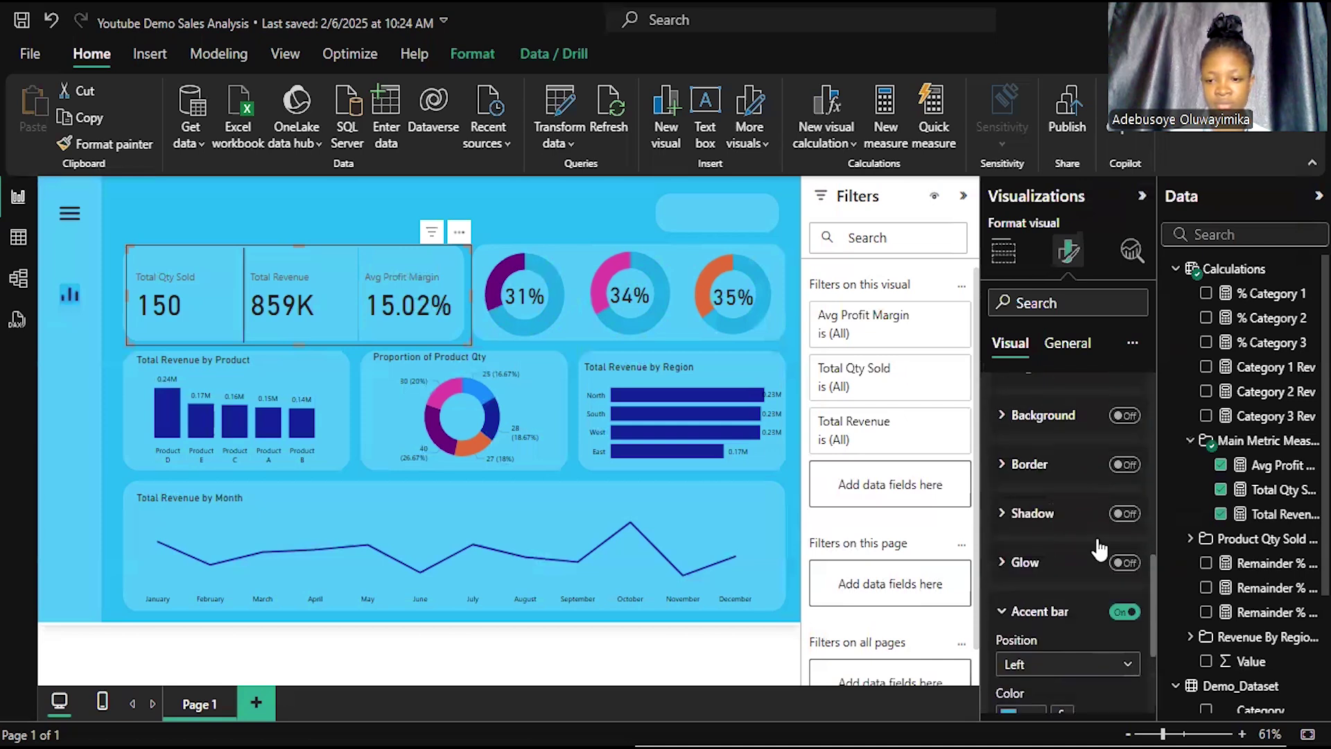
pyautogui.scroll(3, 1096, 534)
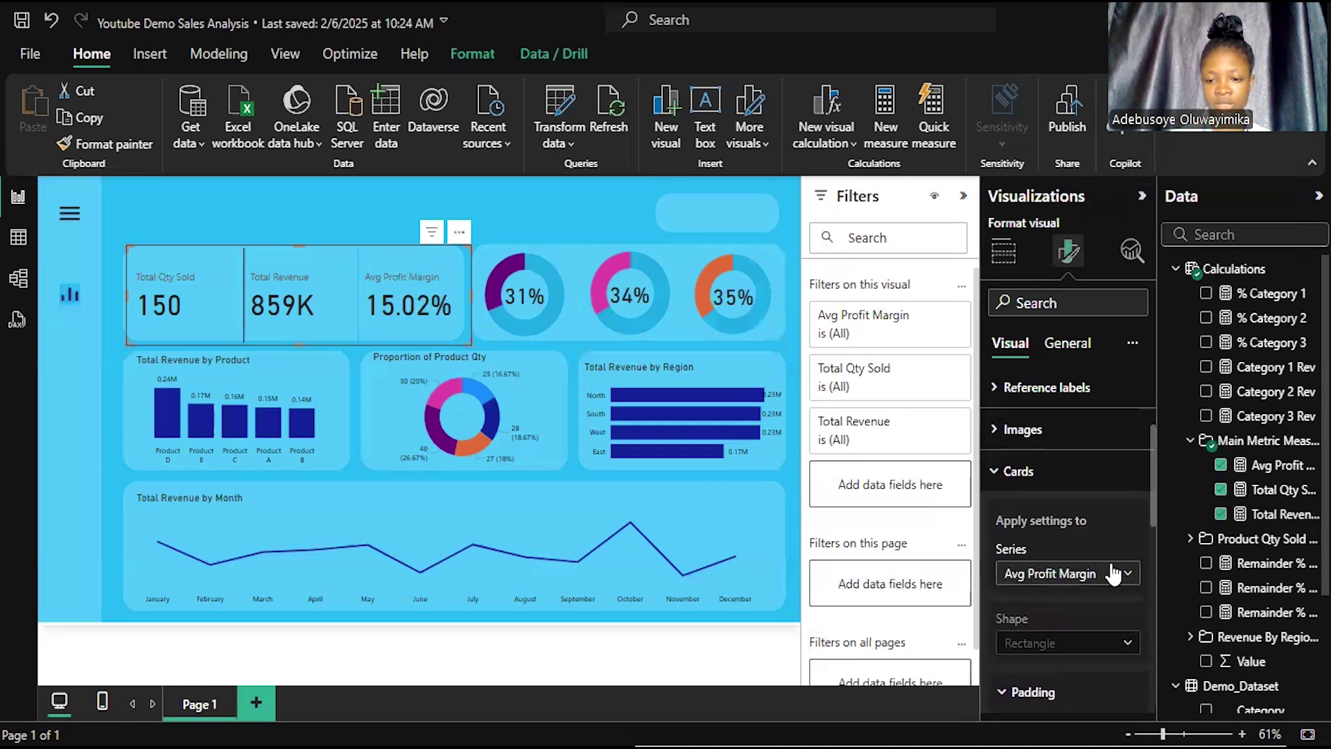
pyautogui.click(1122, 574)
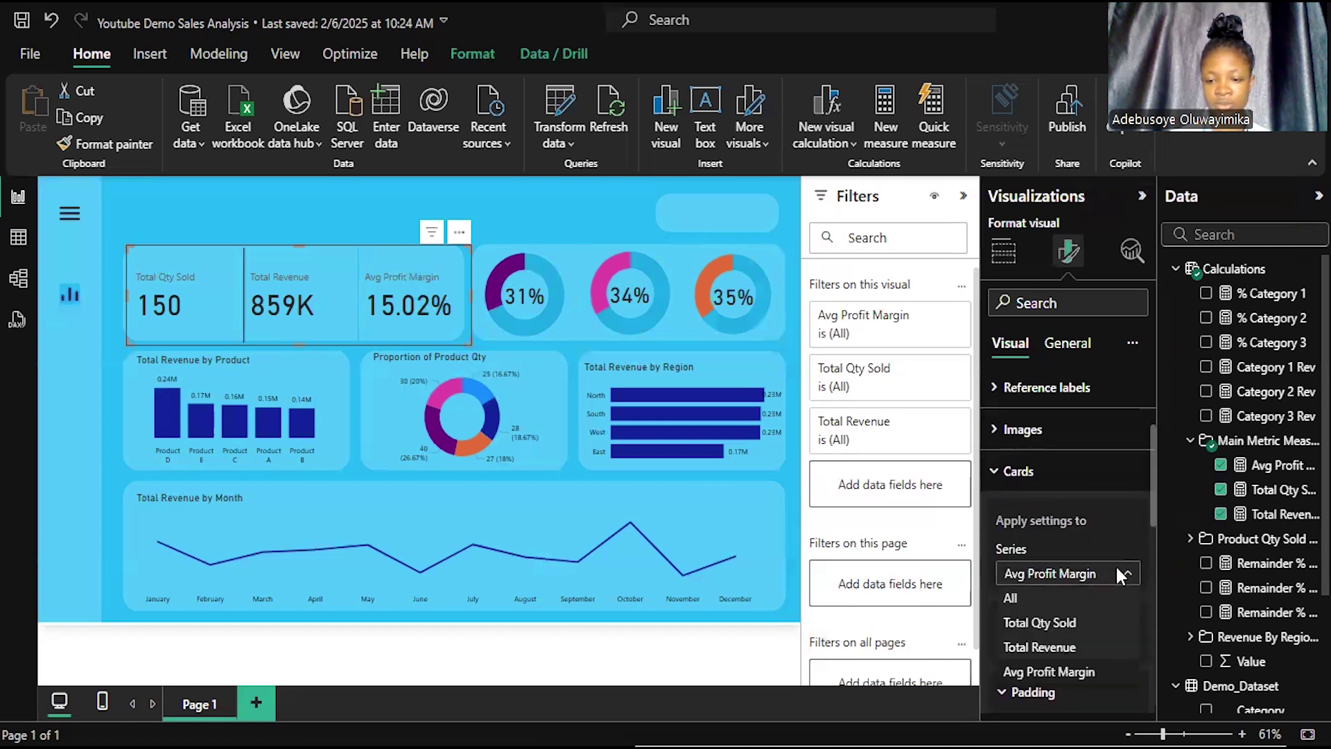
pyautogui.click(1081, 636)
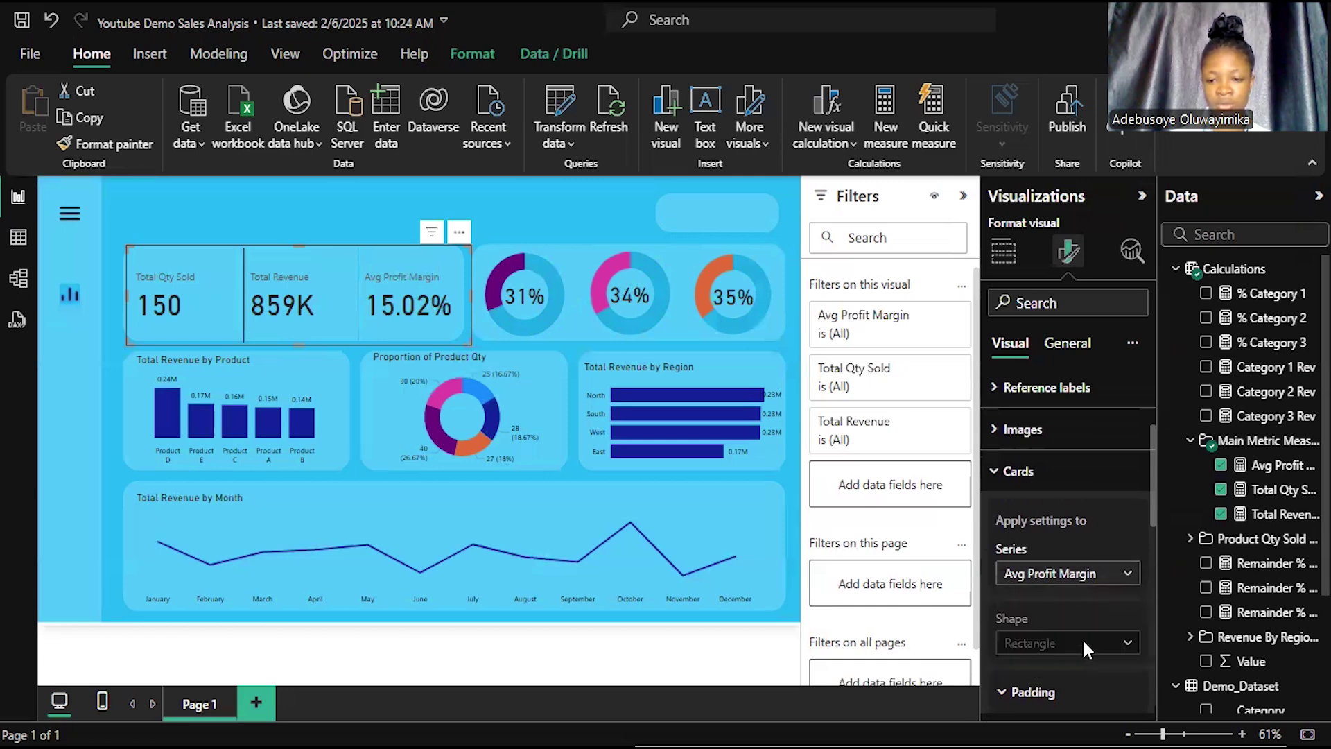
pyautogui.scroll(-10, 1083, 633)
pyautogui.scroll(-1, 1080, 610)
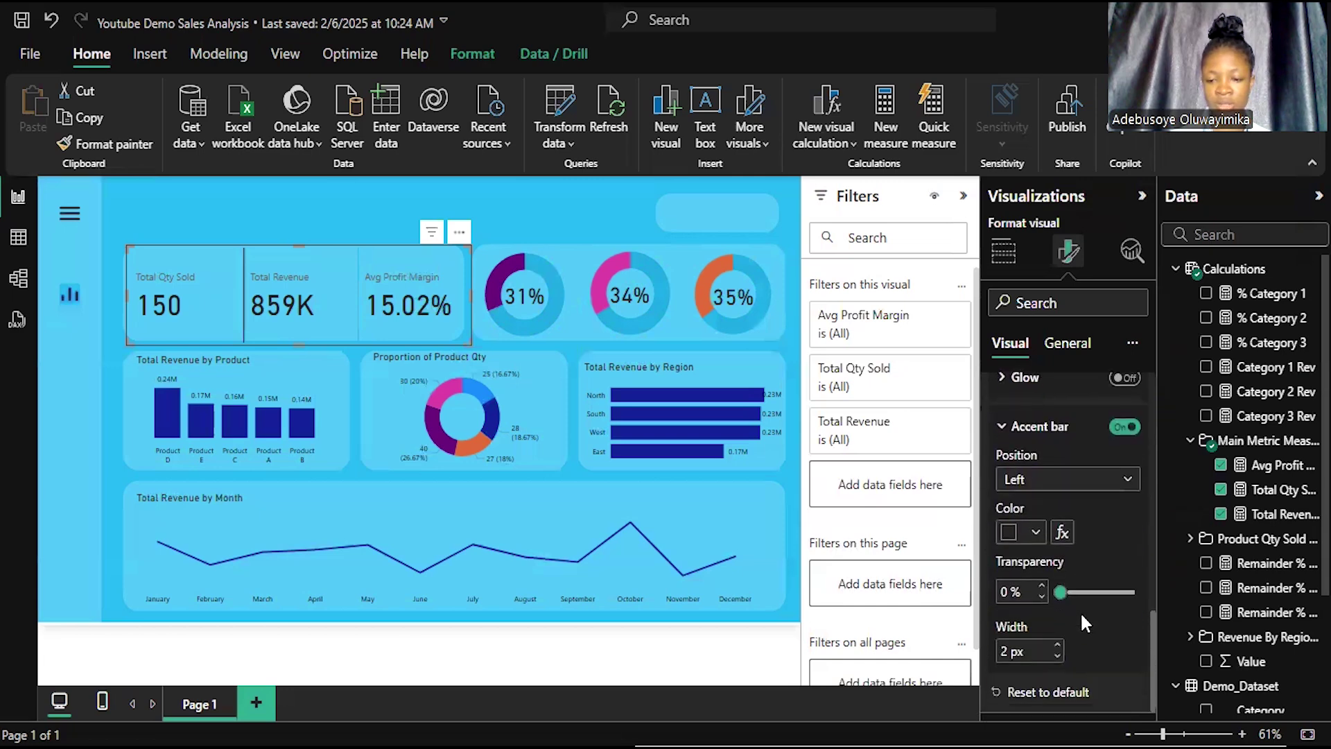
pyautogui.click(1009, 532)
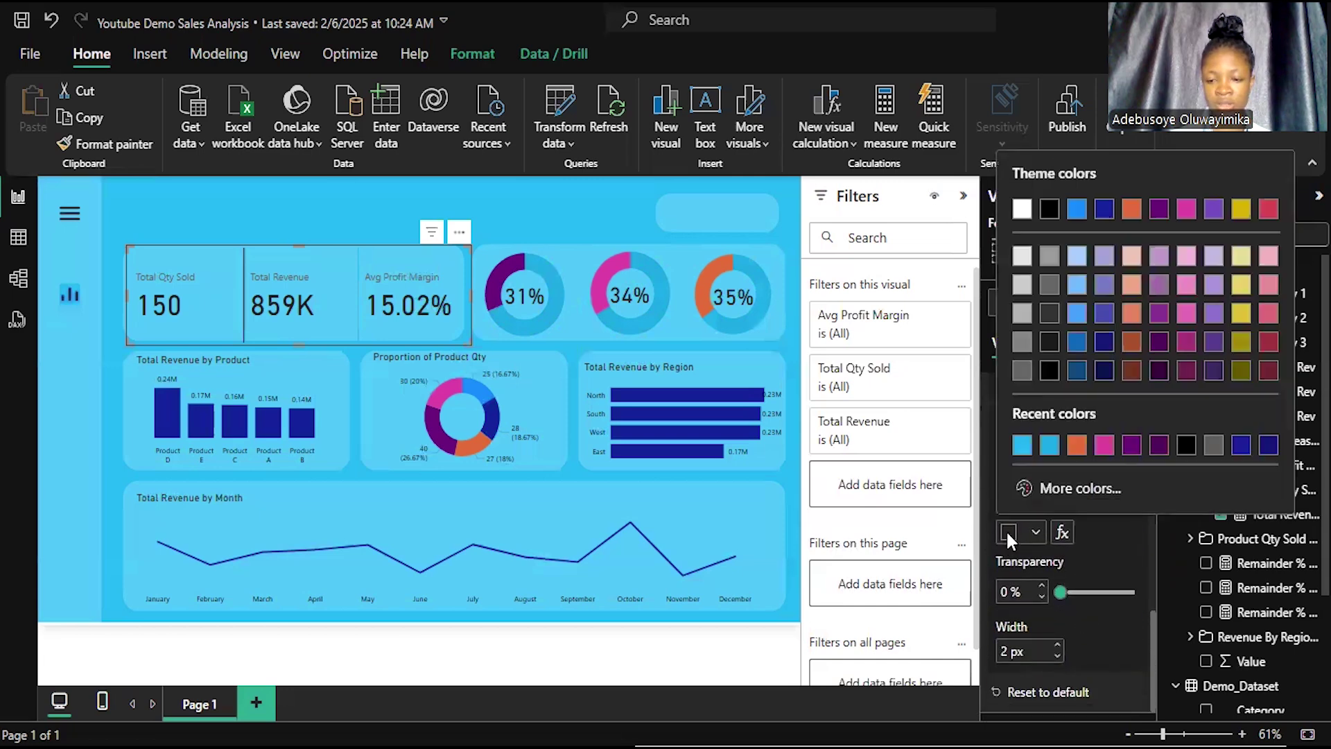
pyautogui.click(1020, 443)
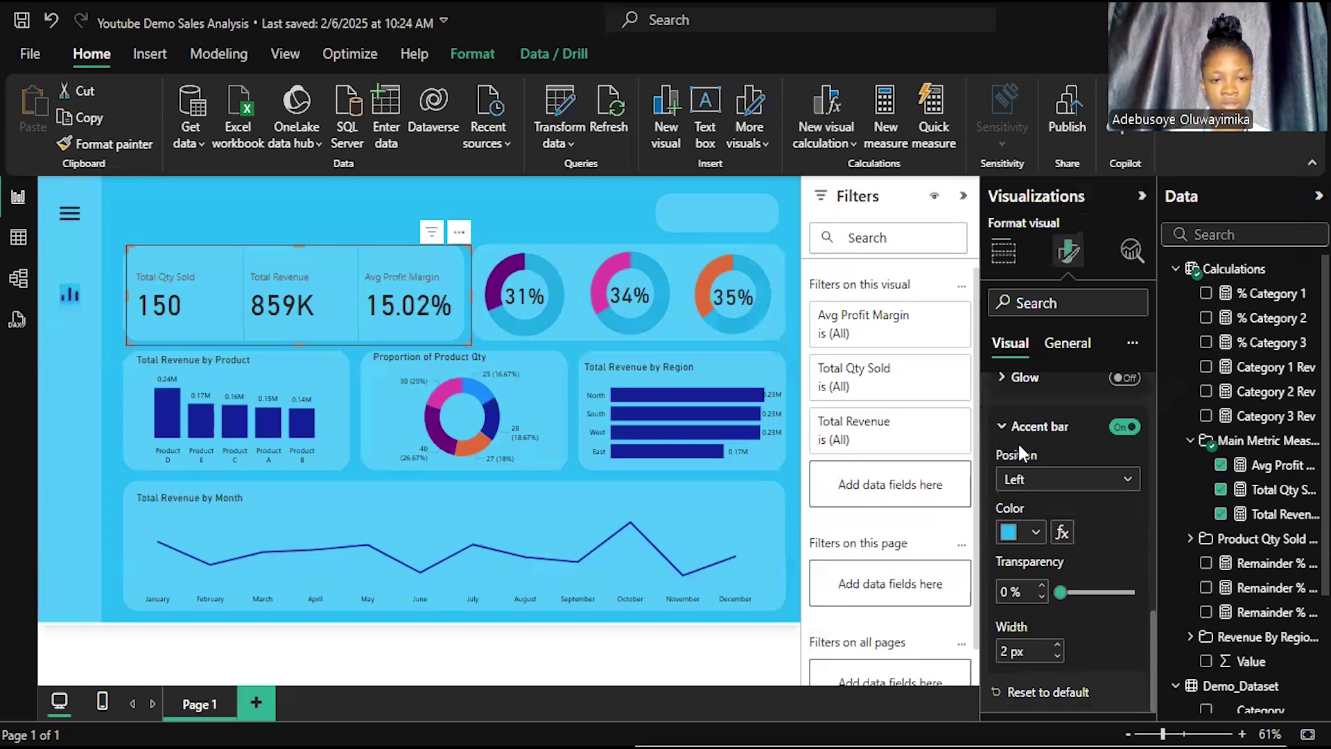
pyautogui.click(790, 330)
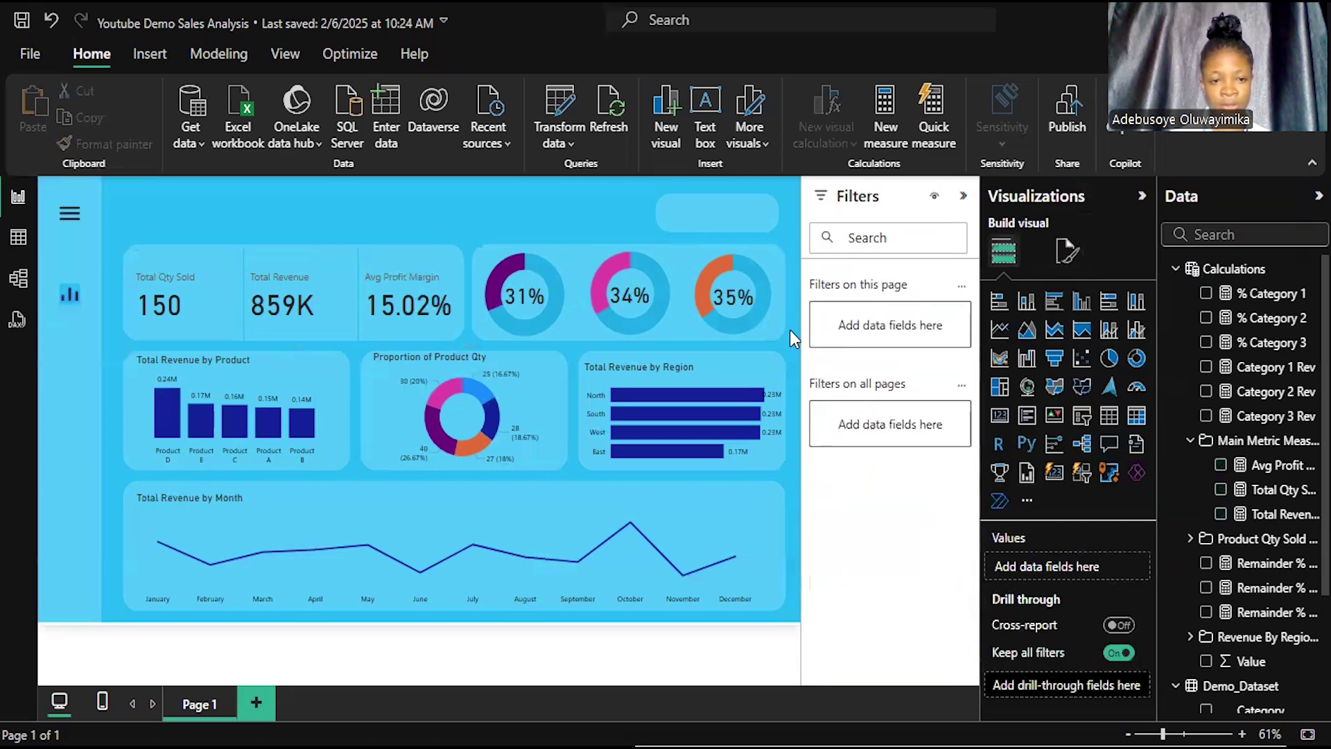
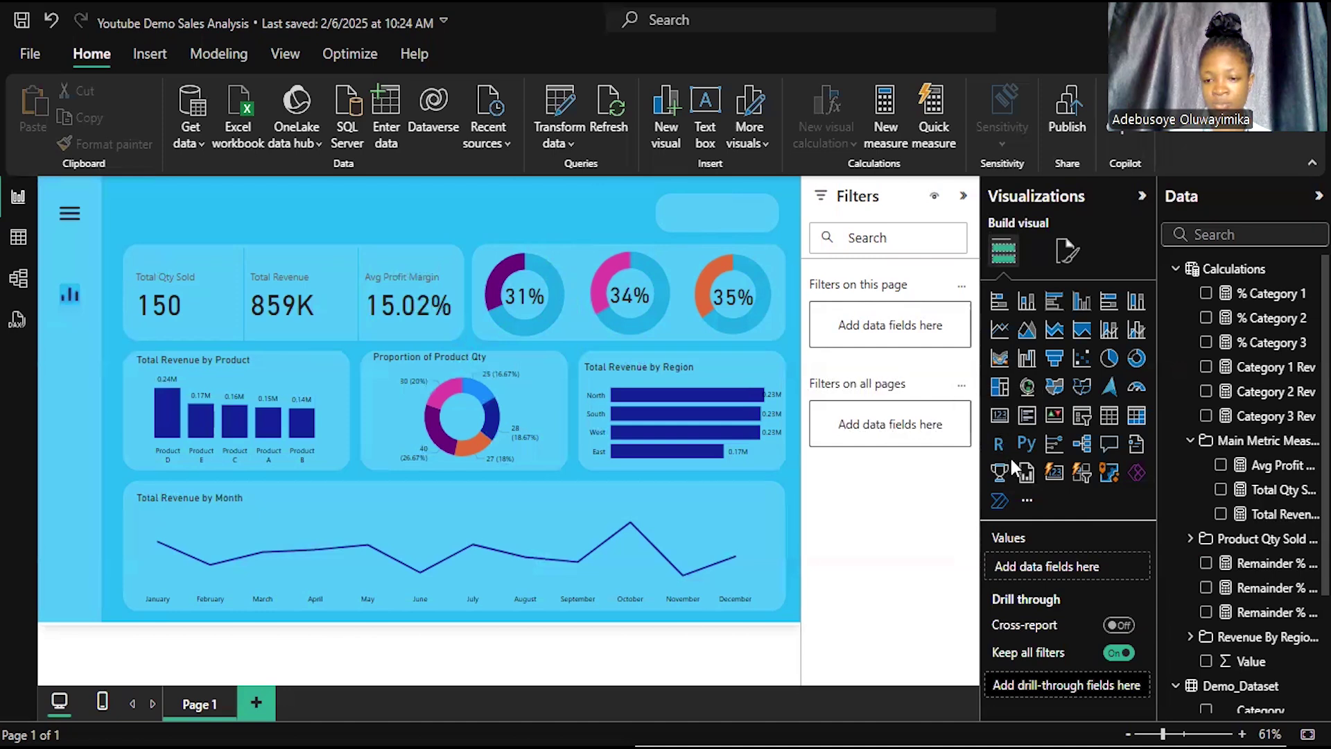
# Step: Add a slicer on the MonthDate field of Demo_Dataset and open its format settings
pyautogui.click(1081, 416)
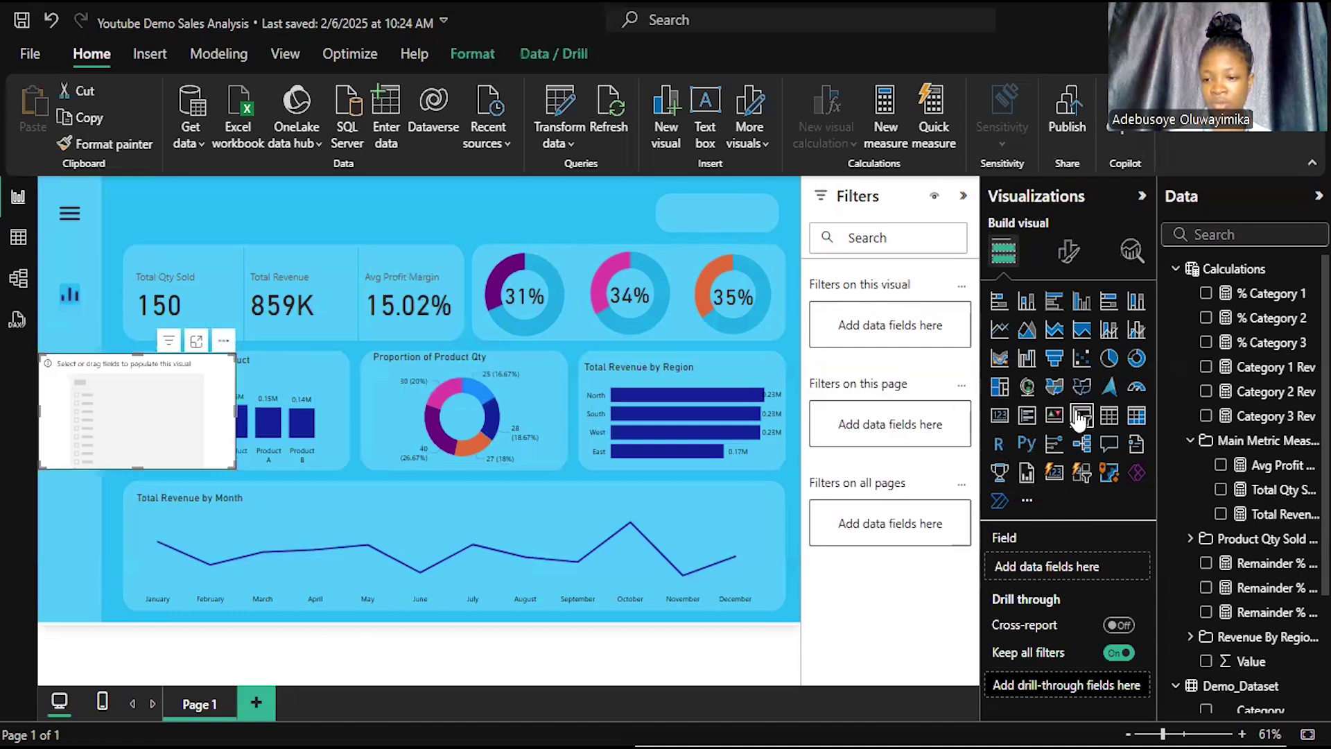
pyautogui.click(1176, 270)
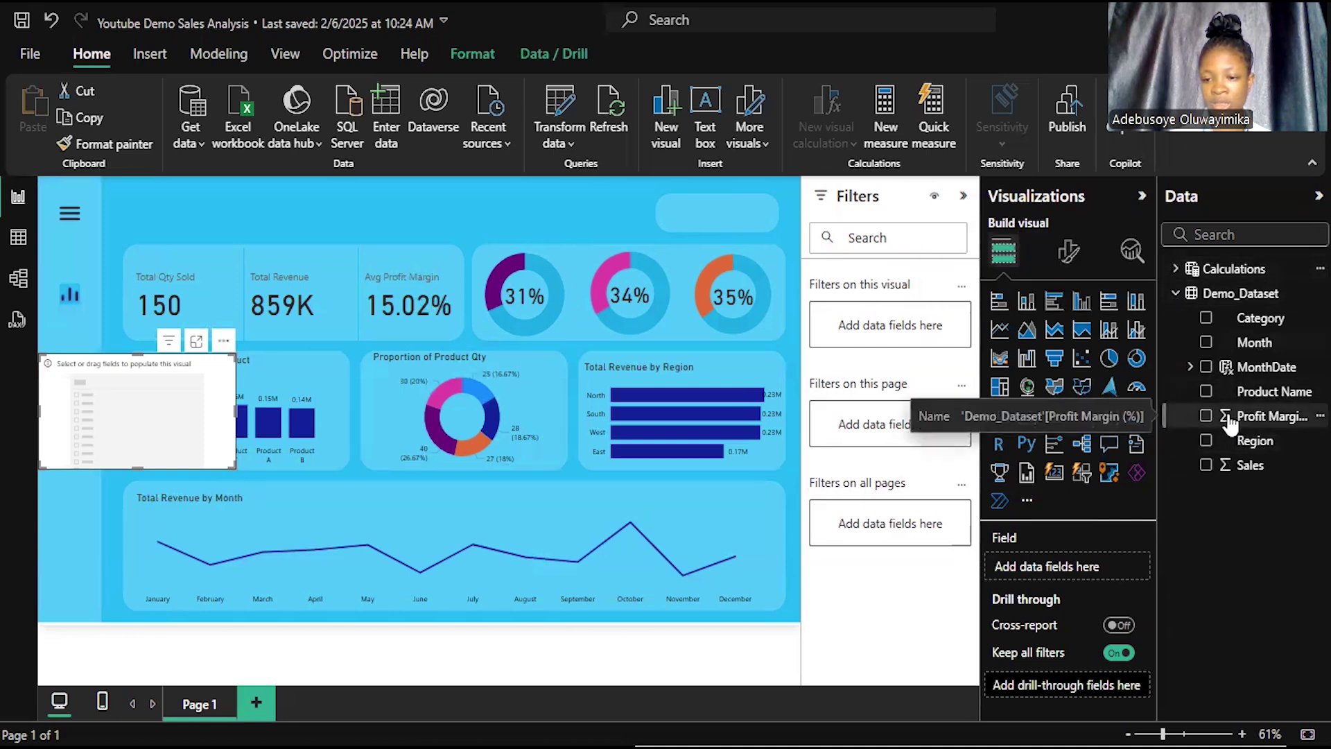
pyautogui.click(1206, 367)
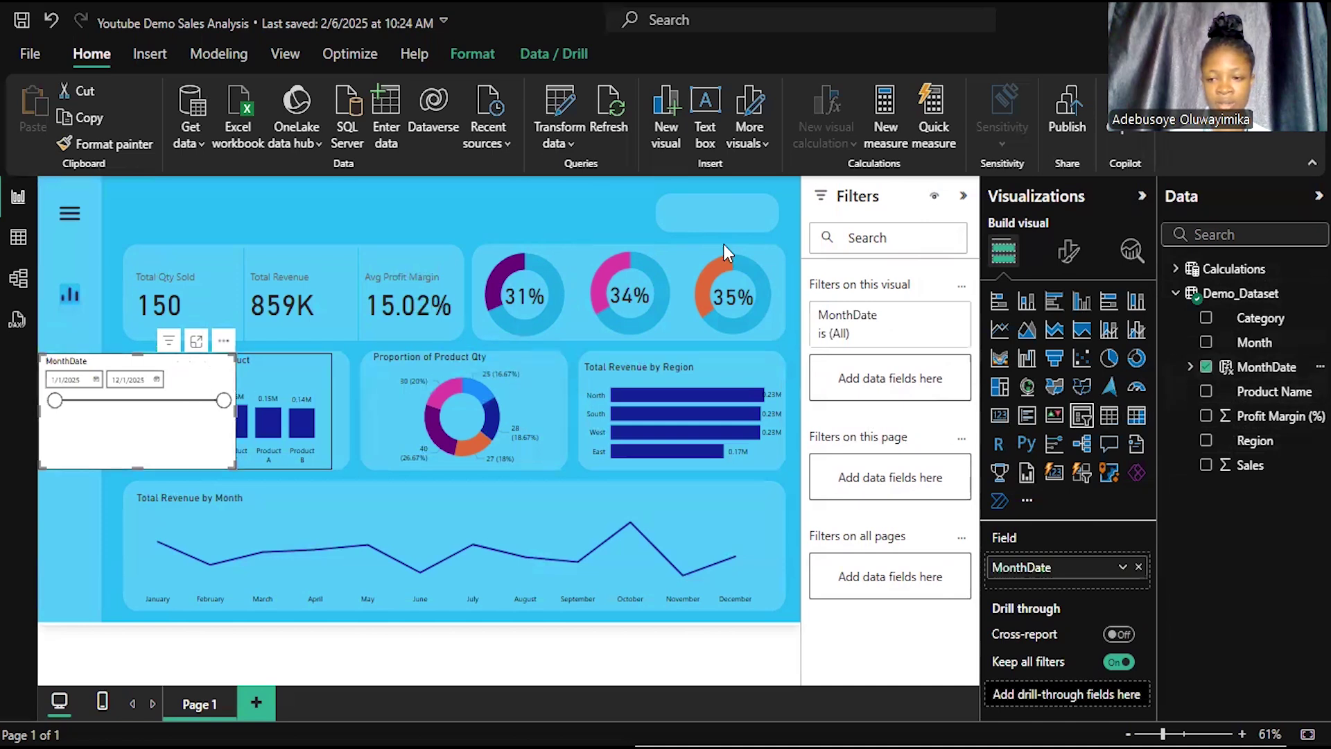
pyautogui.click(1070, 252)
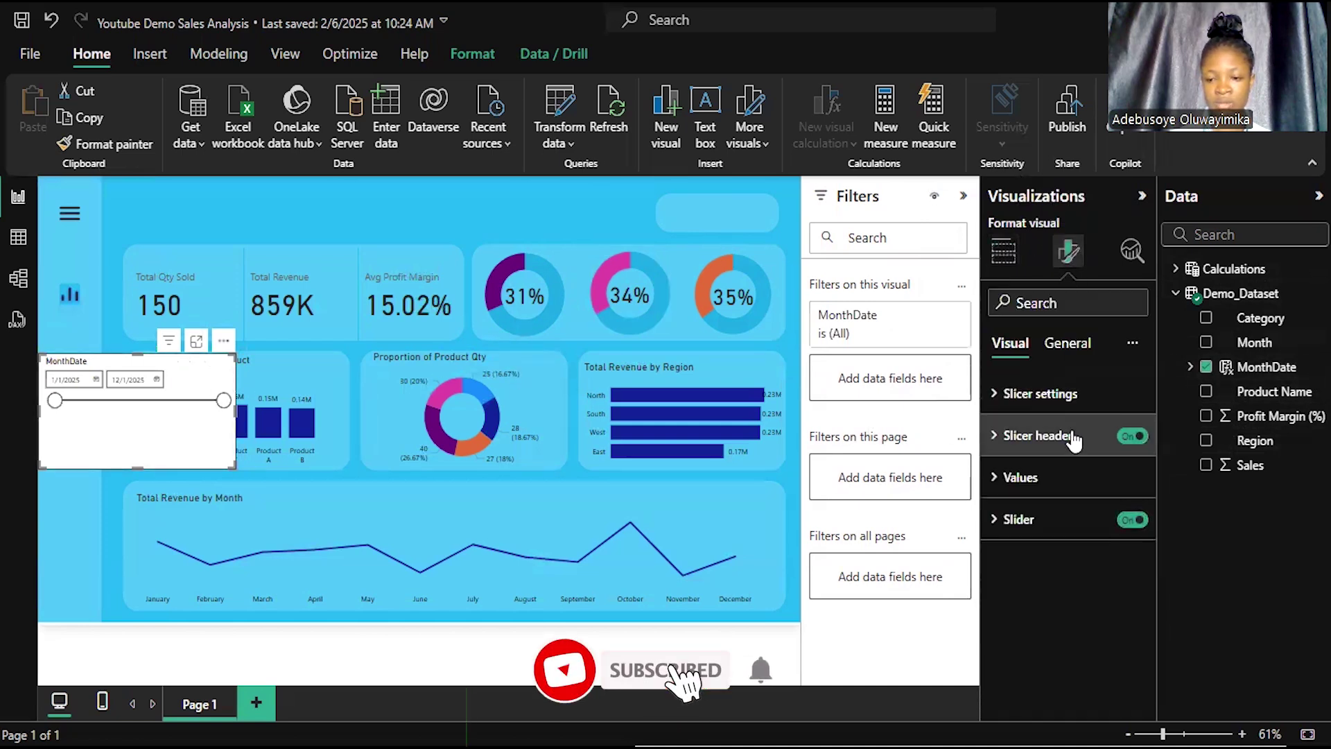
# Step: Turn off the background of the MonthDate slicer so the page shows through it
pyautogui.click(1068, 343)
pyautogui.click(1053, 477)
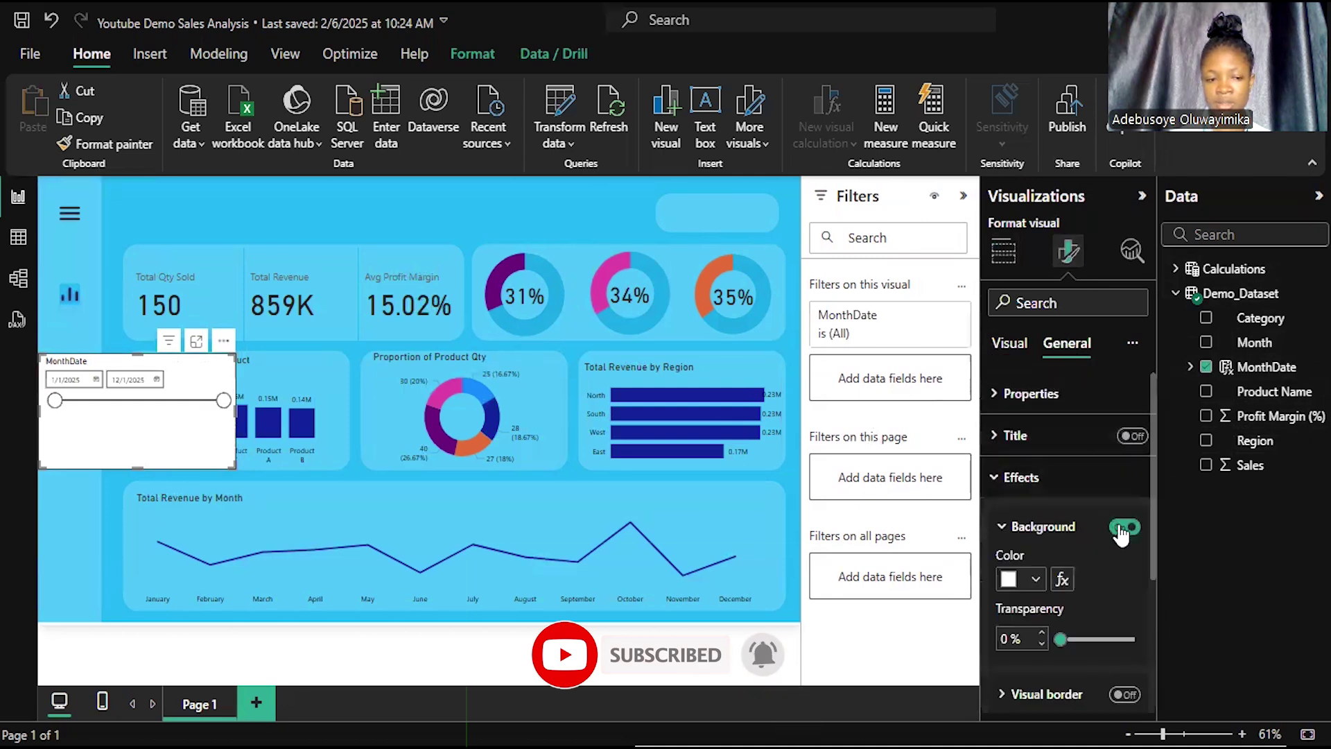
pyautogui.click(1116, 526)
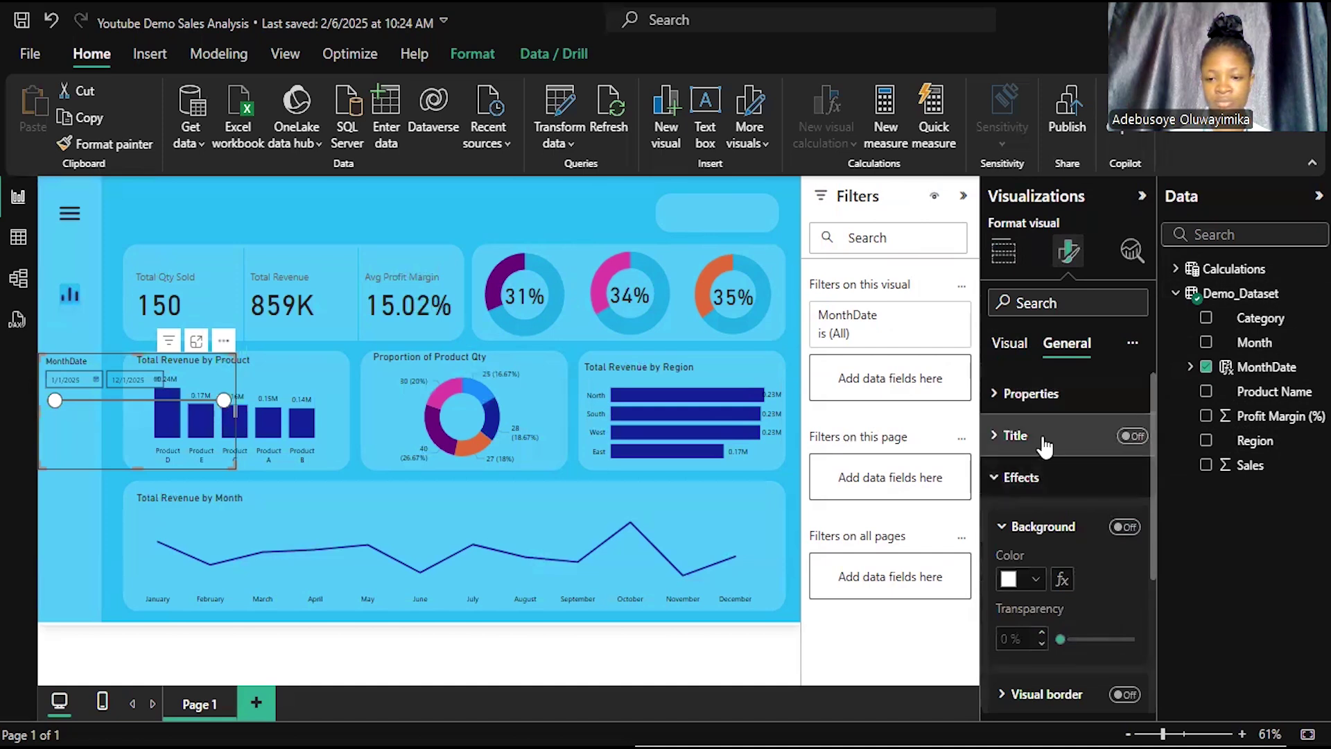
pyautogui.click(1031, 474)
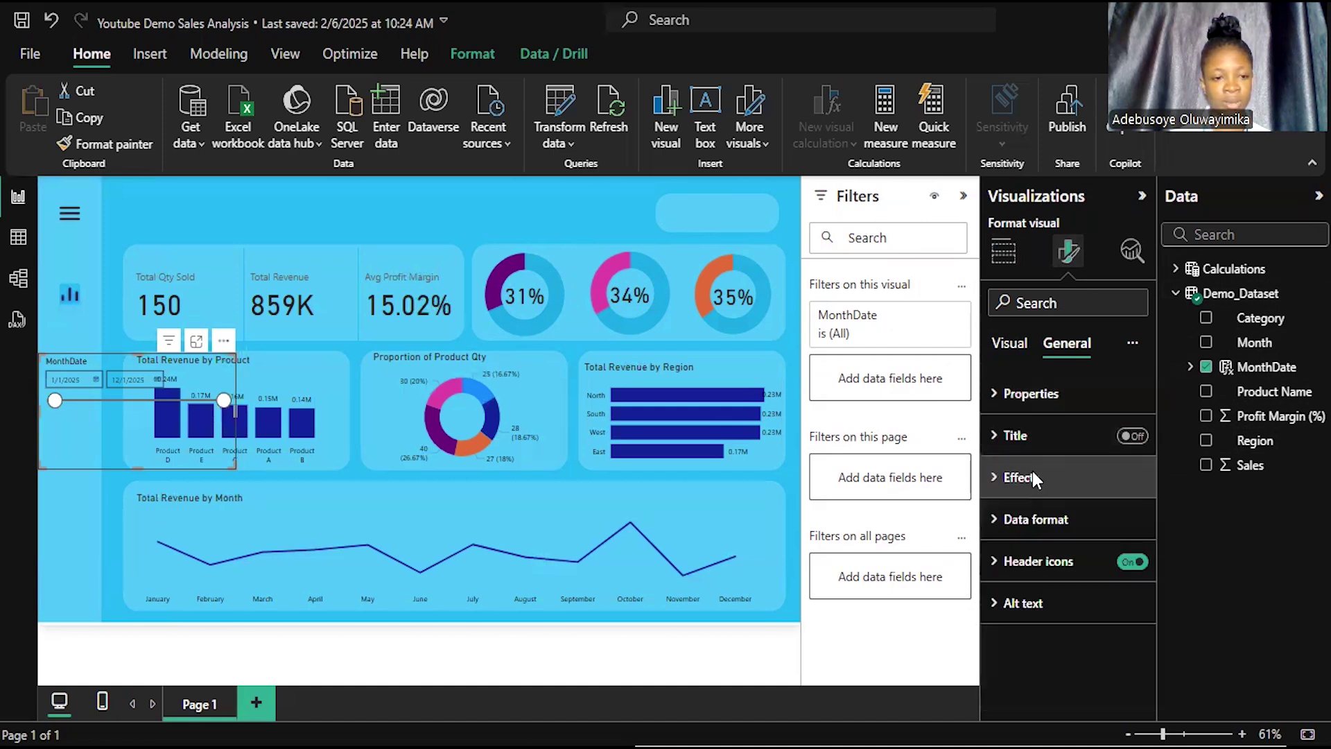
# Step: Change the MonthDate slicer's style to Dropdown
pyautogui.click(1009, 347)
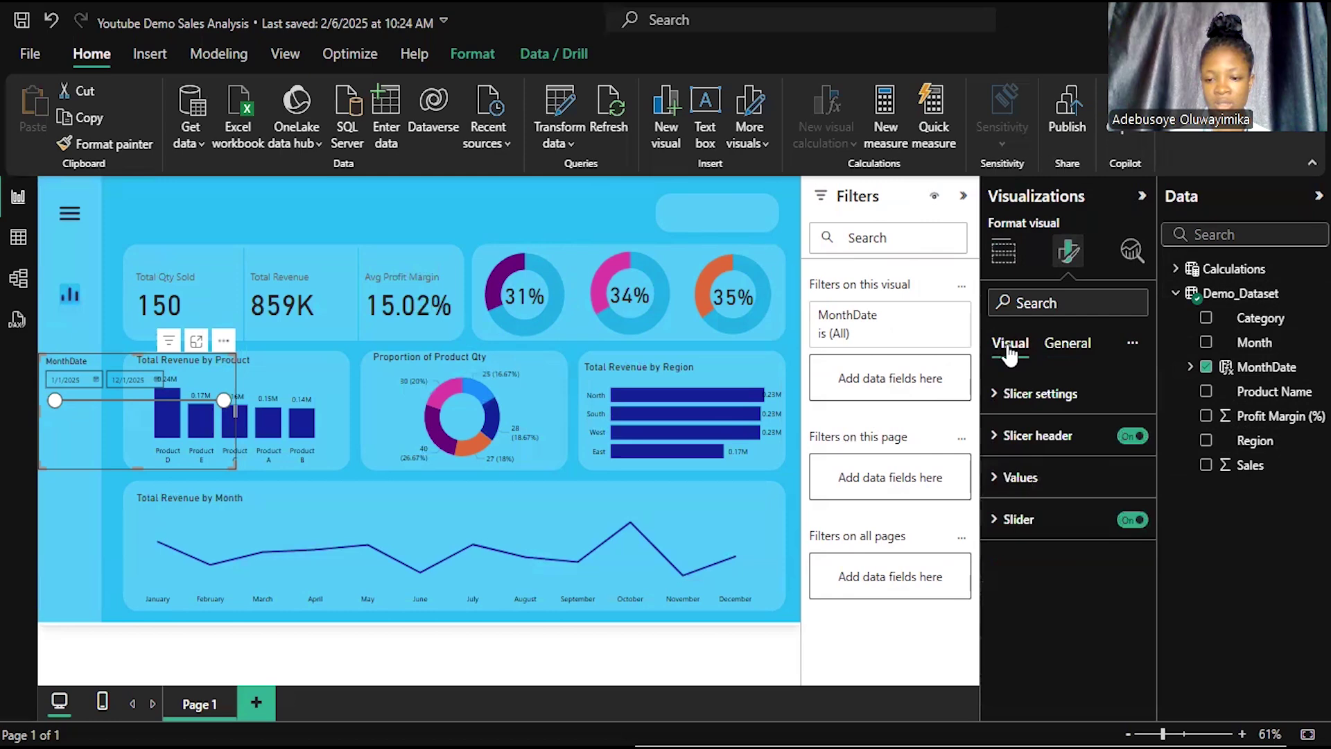
pyautogui.click(1057, 409)
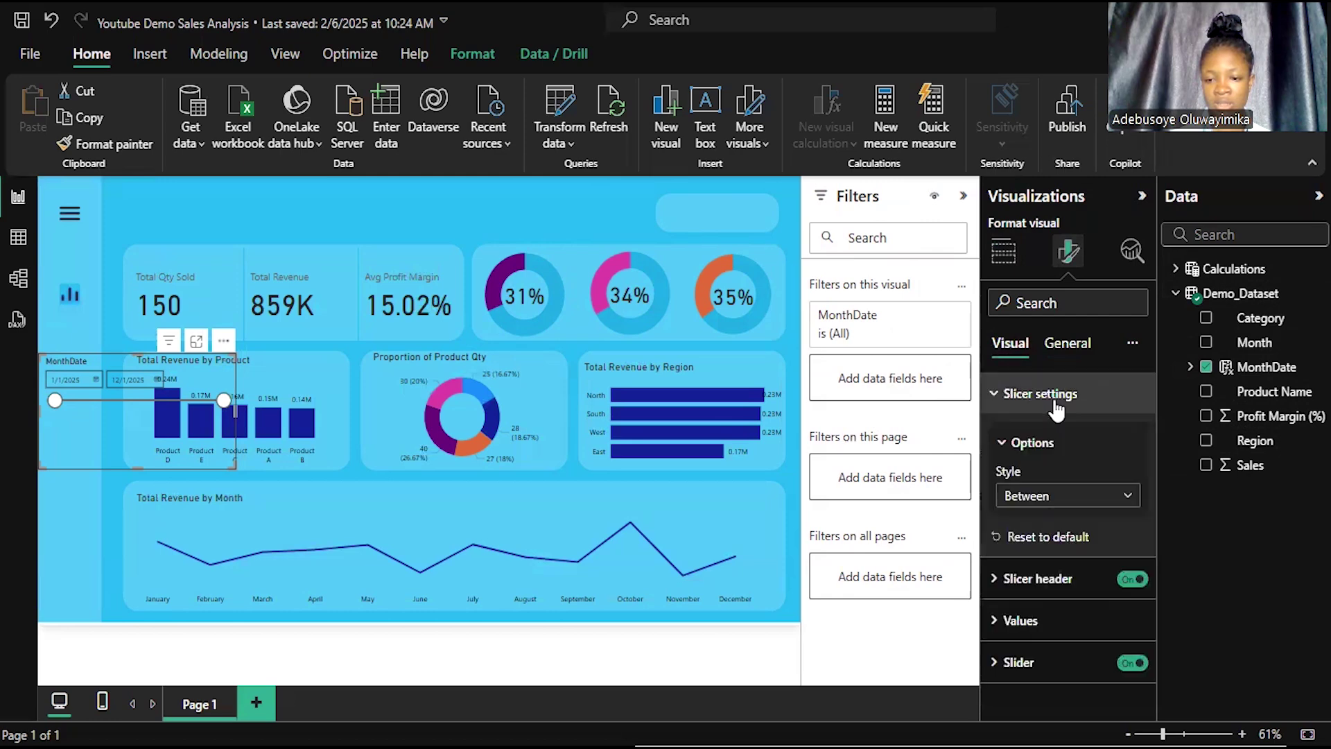
pyautogui.click(1126, 498)
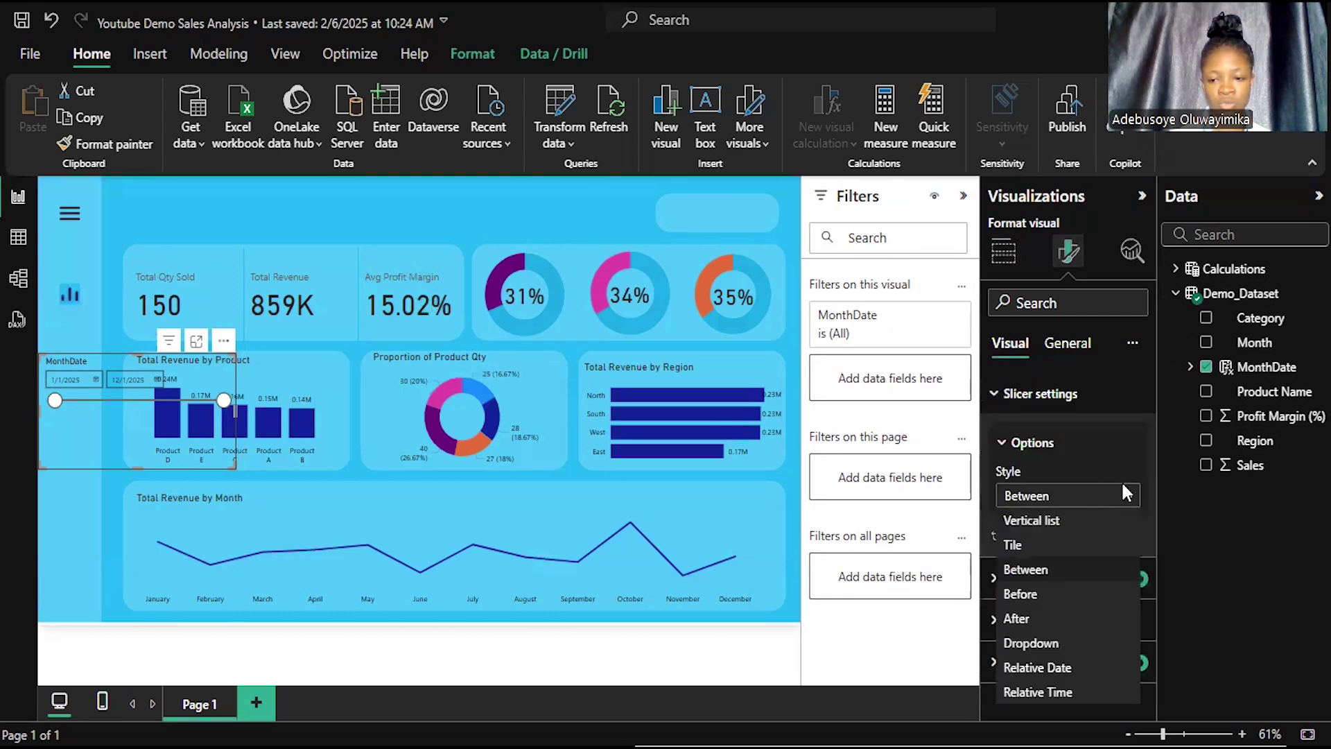
pyautogui.click(1031, 643)
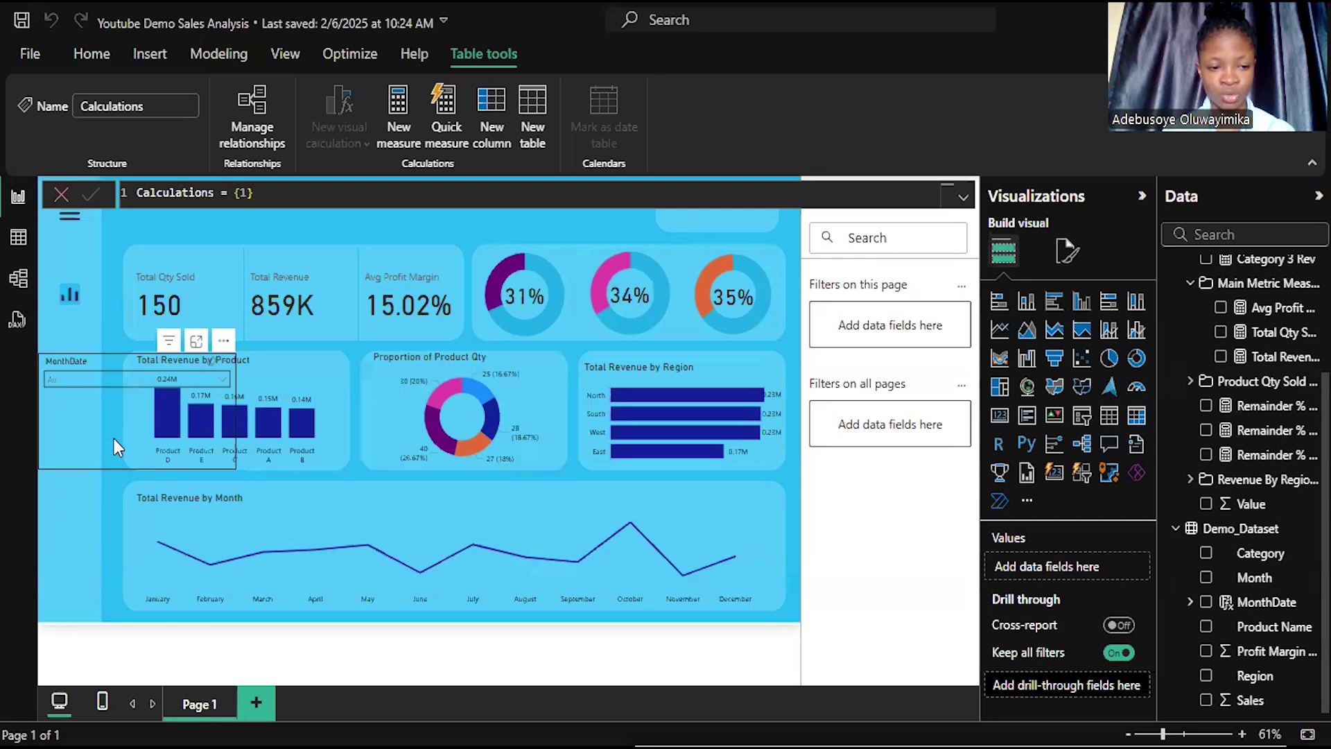
# Step: Shrink the MonthDate slicer to a compact box and move it onto the empty rounded card in the report header
pyautogui.click(115, 464)
pyautogui.moveTo(133, 466); pyautogui.dragTo(156, 398)
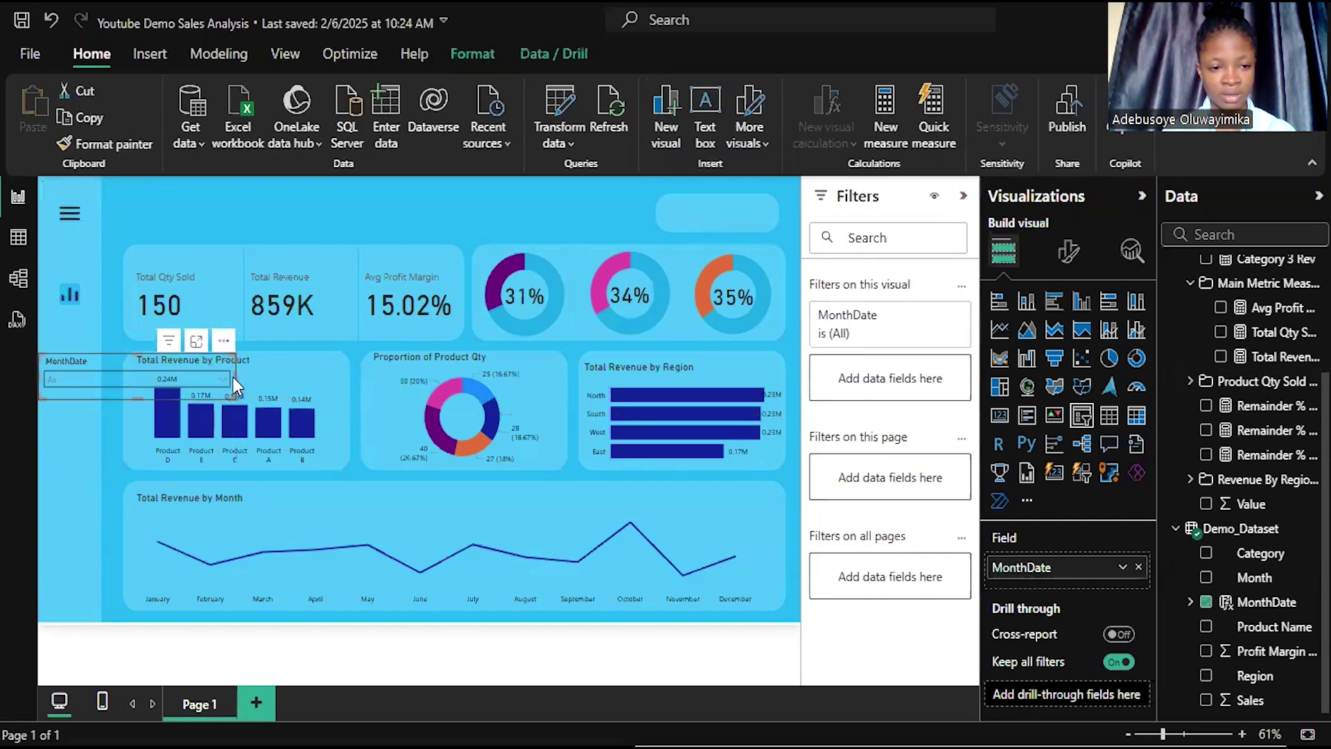
pyautogui.moveTo(233, 377); pyautogui.dragTo(122, 369)
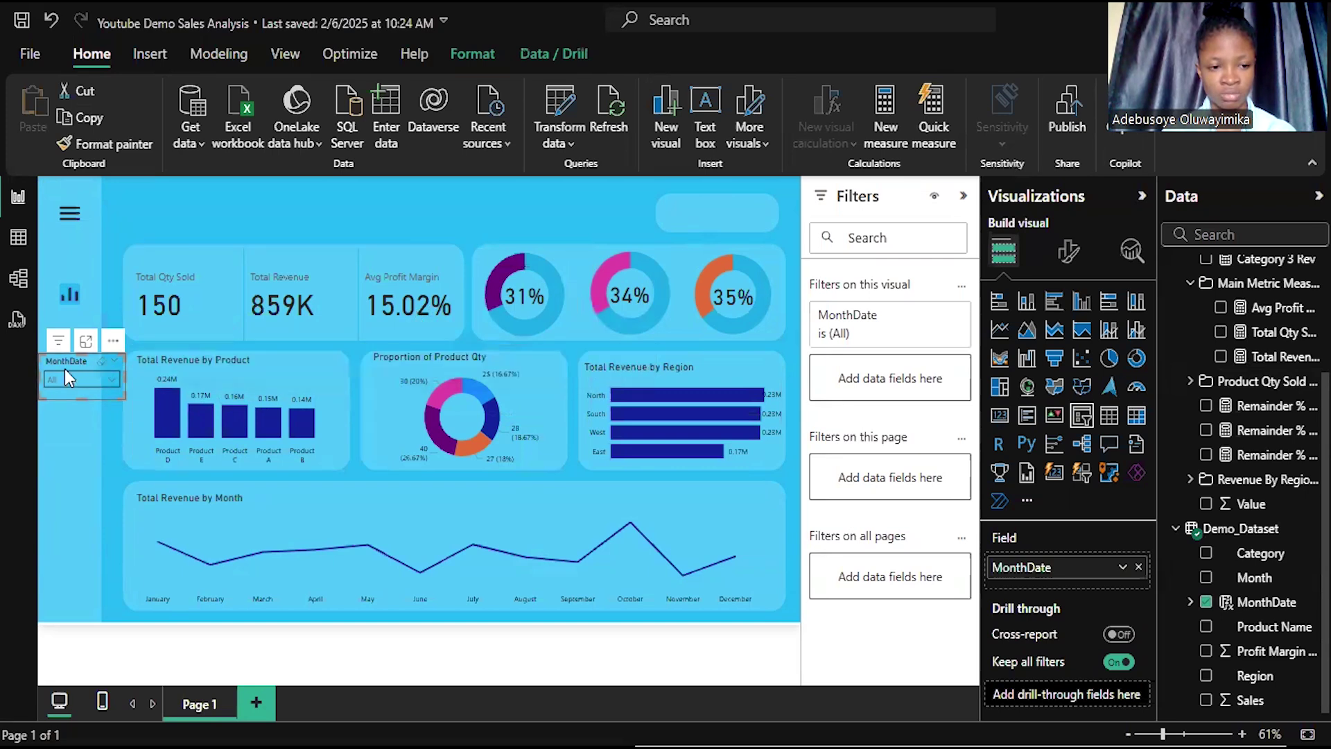
pyautogui.moveTo(65, 369); pyautogui.dragTo(747, 182)
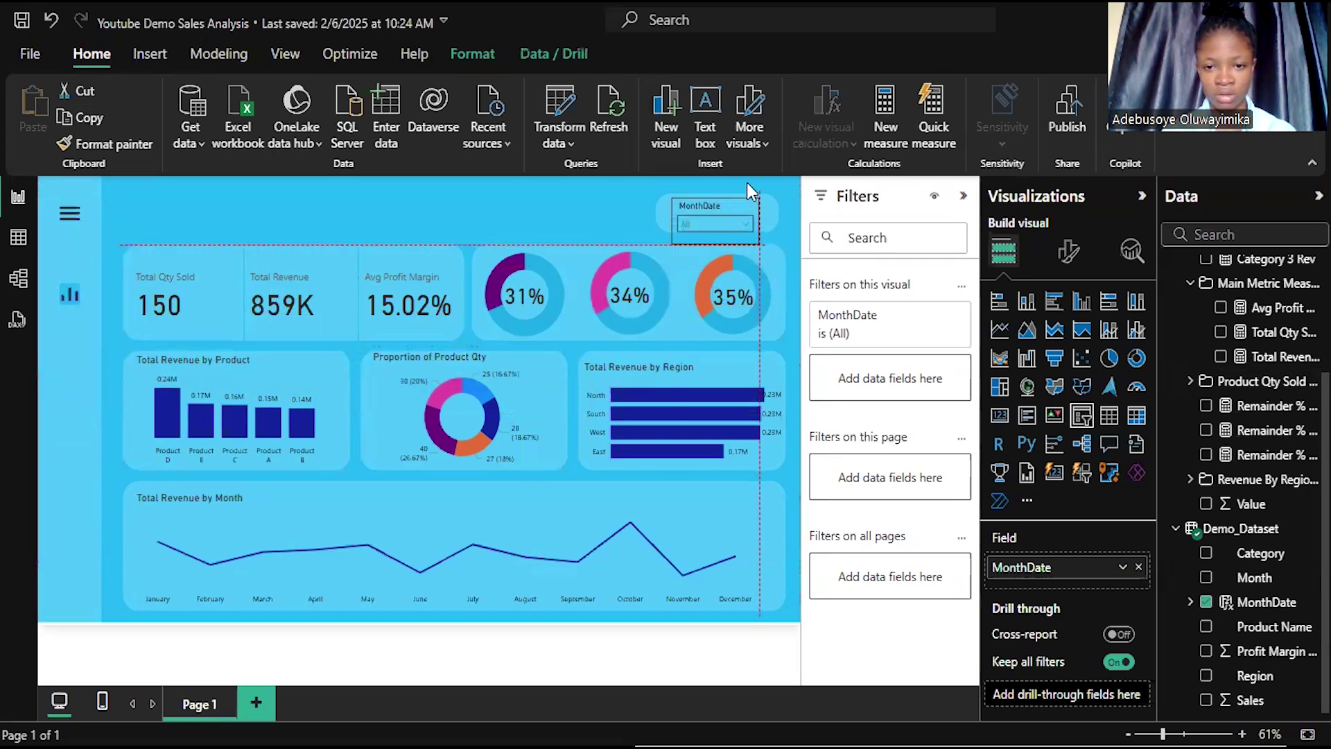
pyautogui.click(725, 226)
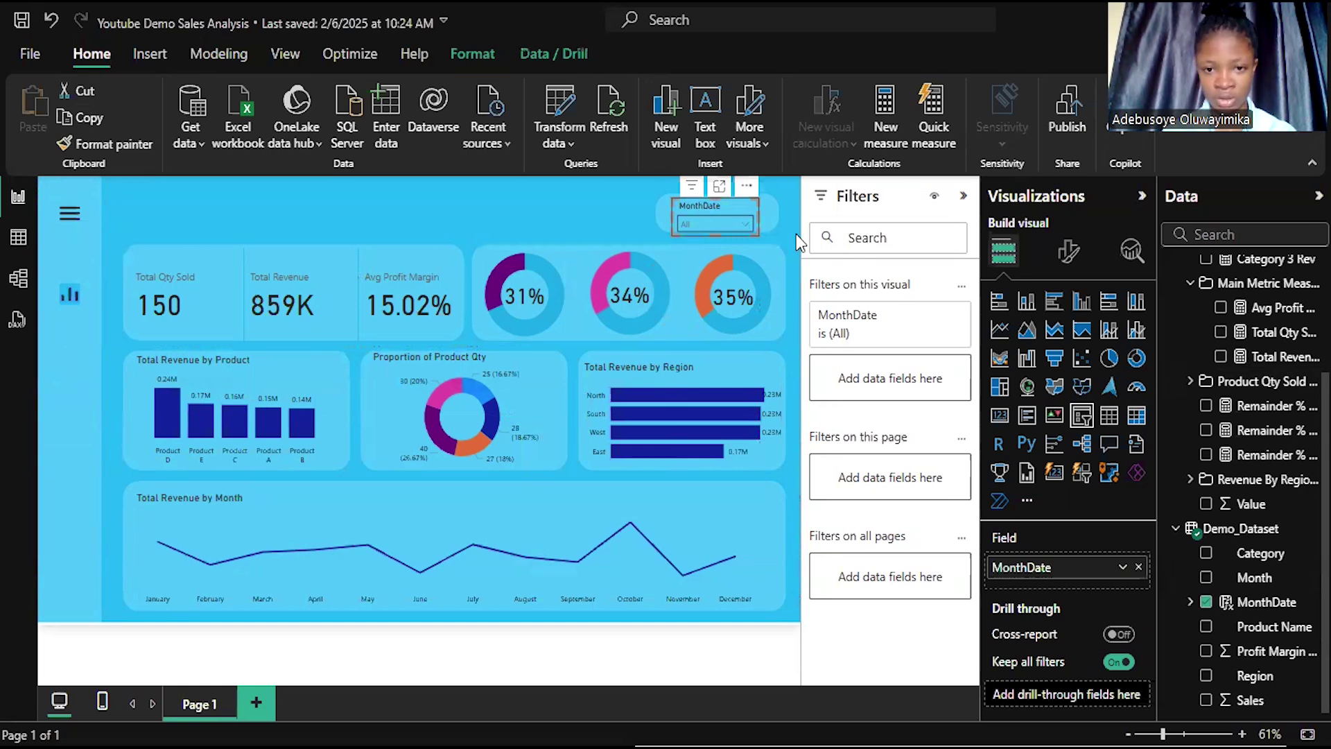
pyautogui.click(787, 201)
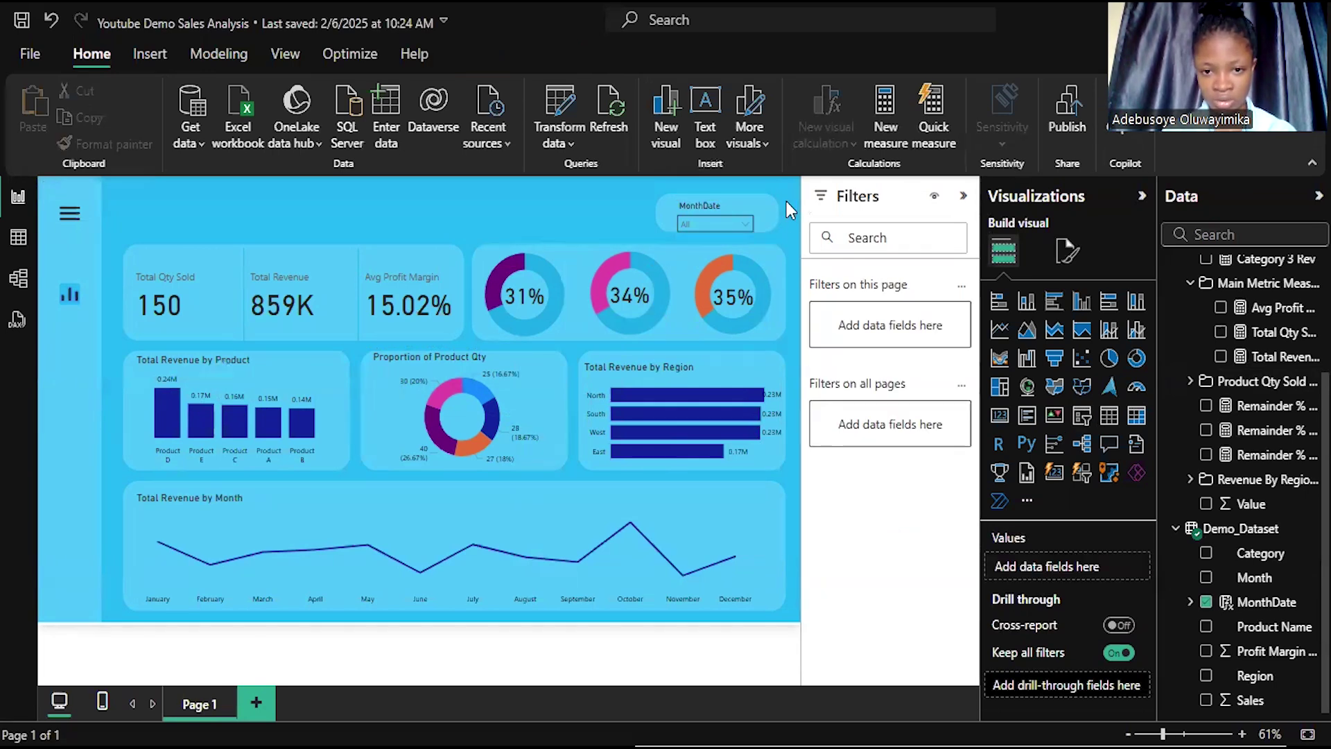
# Step: Widen the MonthDate slicer on both sides so it fills the width of the rounded header card
pyautogui.click(749, 210)
pyautogui.moveTo(749, 210); pyautogui.dragTo(775, 211)
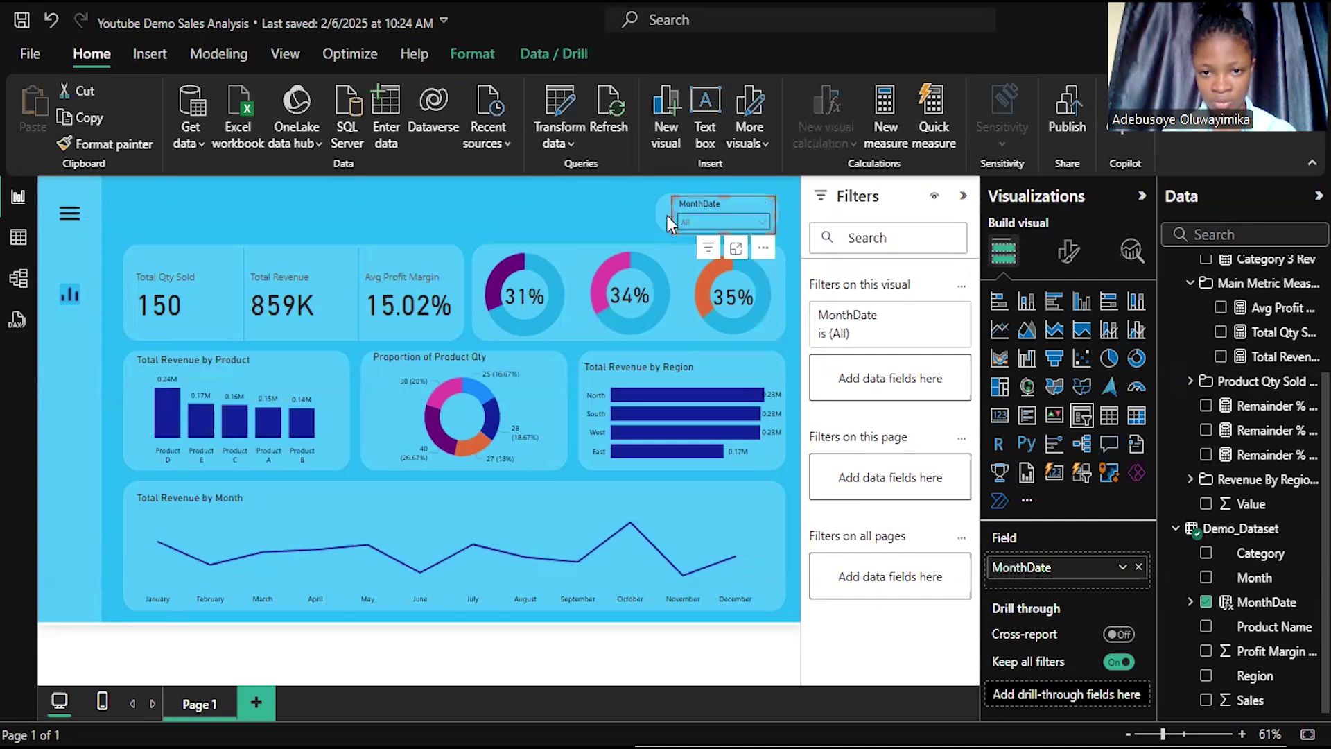
pyautogui.moveTo(676, 213); pyautogui.dragTo(659, 218)
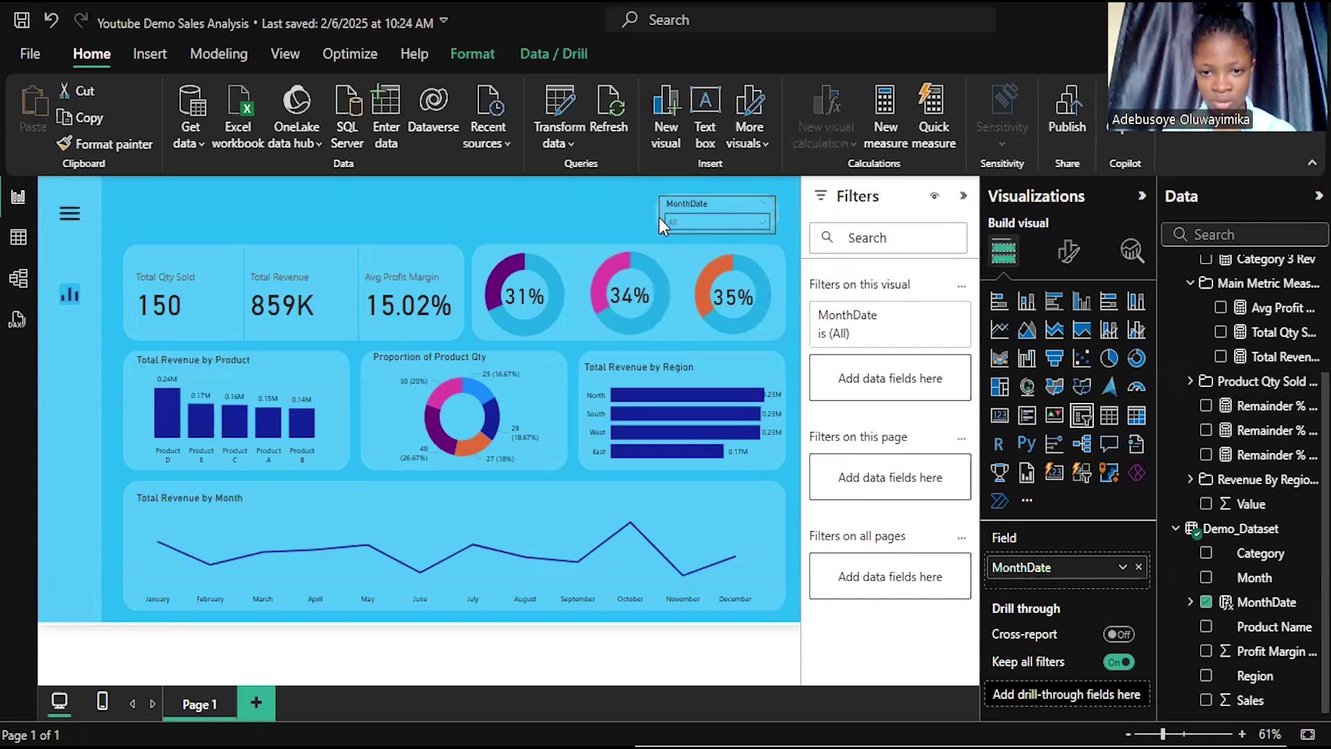
pyautogui.click(598, 218)
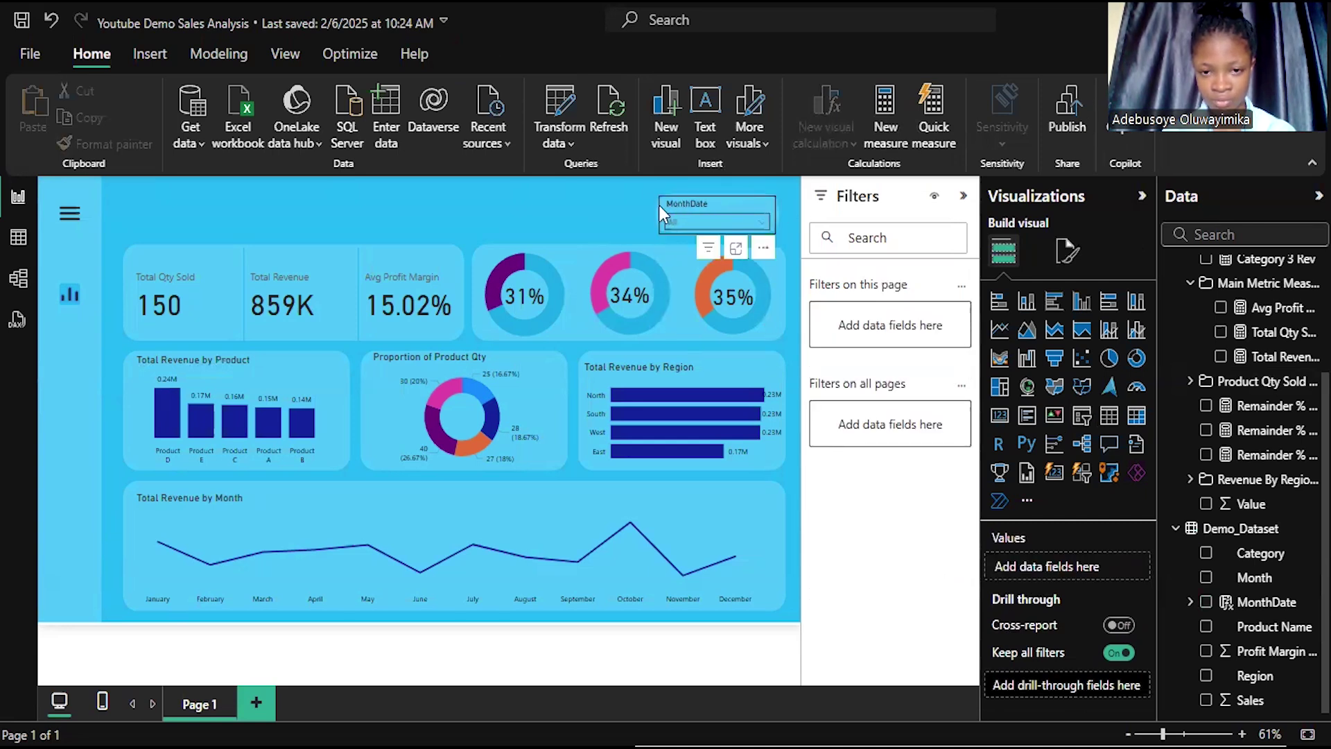
pyautogui.click(658, 206)
pyautogui.click(598, 217)
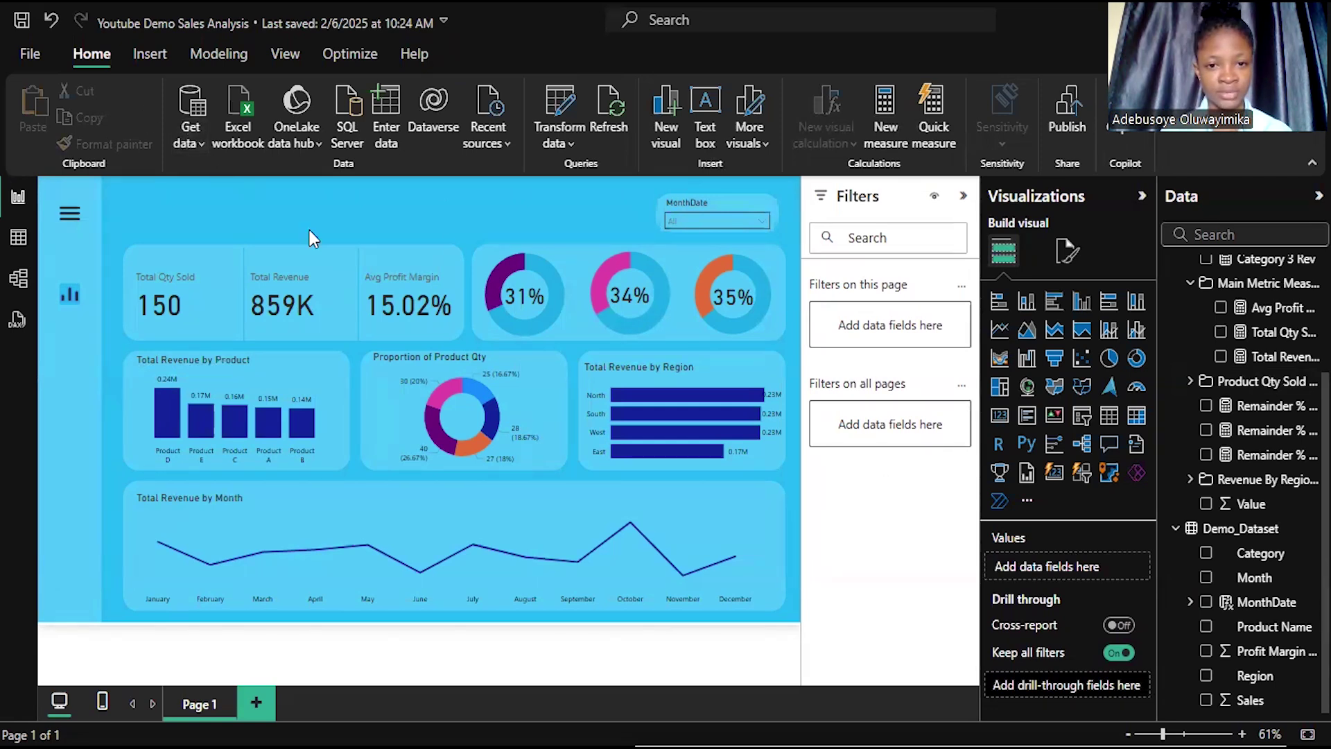
# Step: Insert a text box about 871 wide and 91 high in the report header, between the menu icon and the MonthDate slicer
pyautogui.click(706, 102)
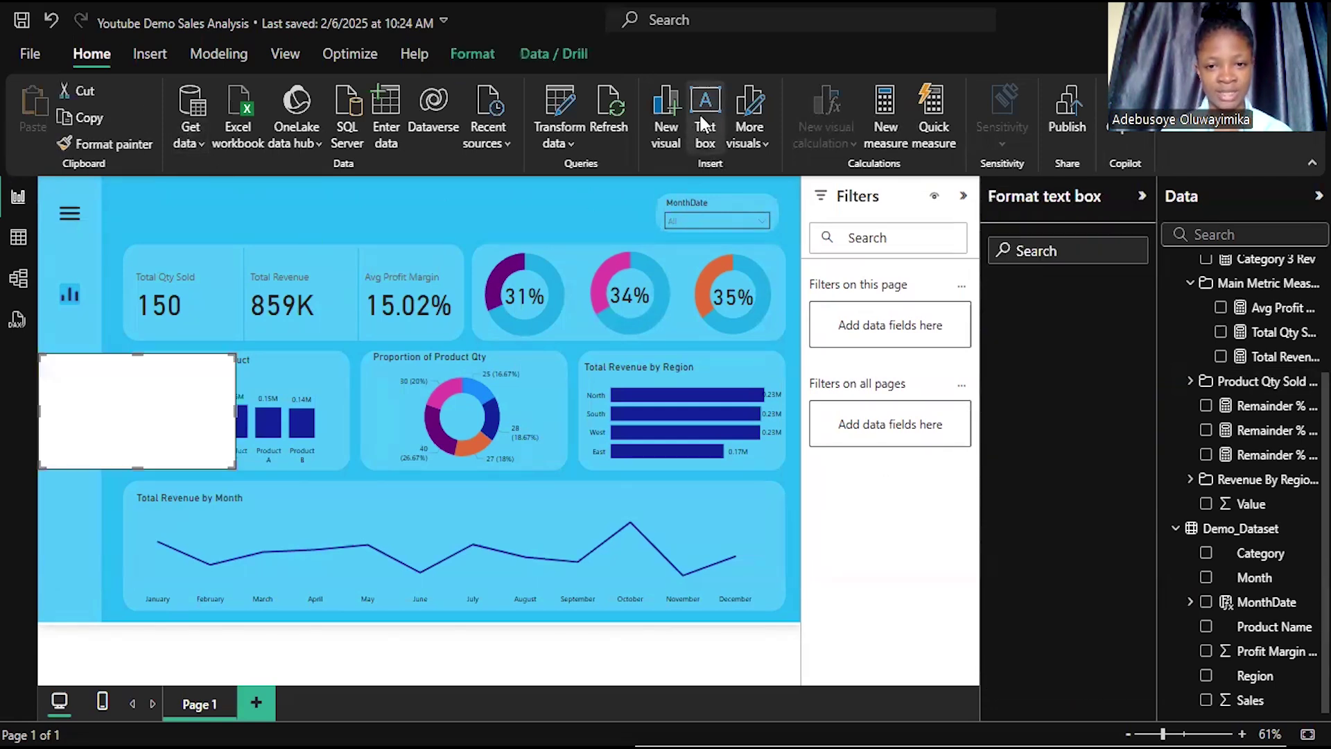
pyautogui.click(134, 433)
pyautogui.moveTo(133, 466); pyautogui.dragTo(173, 383)
pyautogui.click(181, 376)
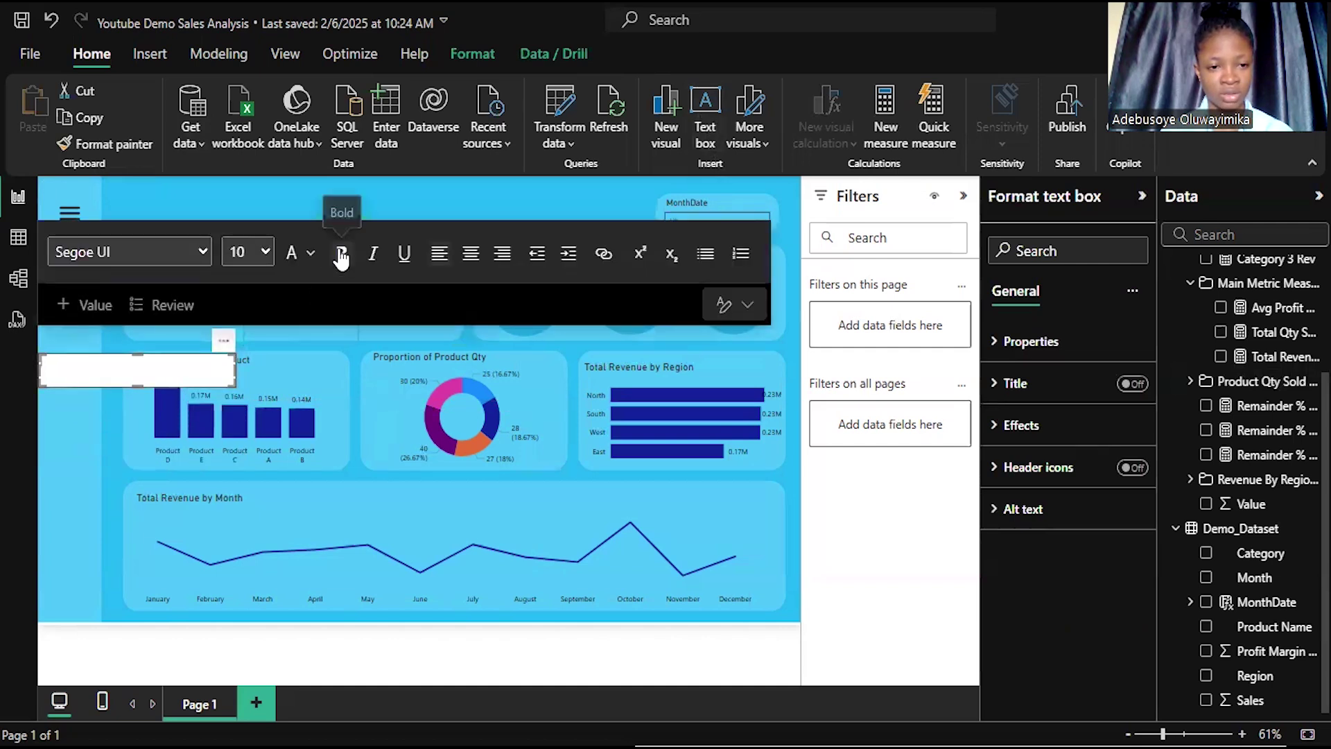
pyautogui.moveTo(217, 347); pyautogui.dragTo(642, 222)
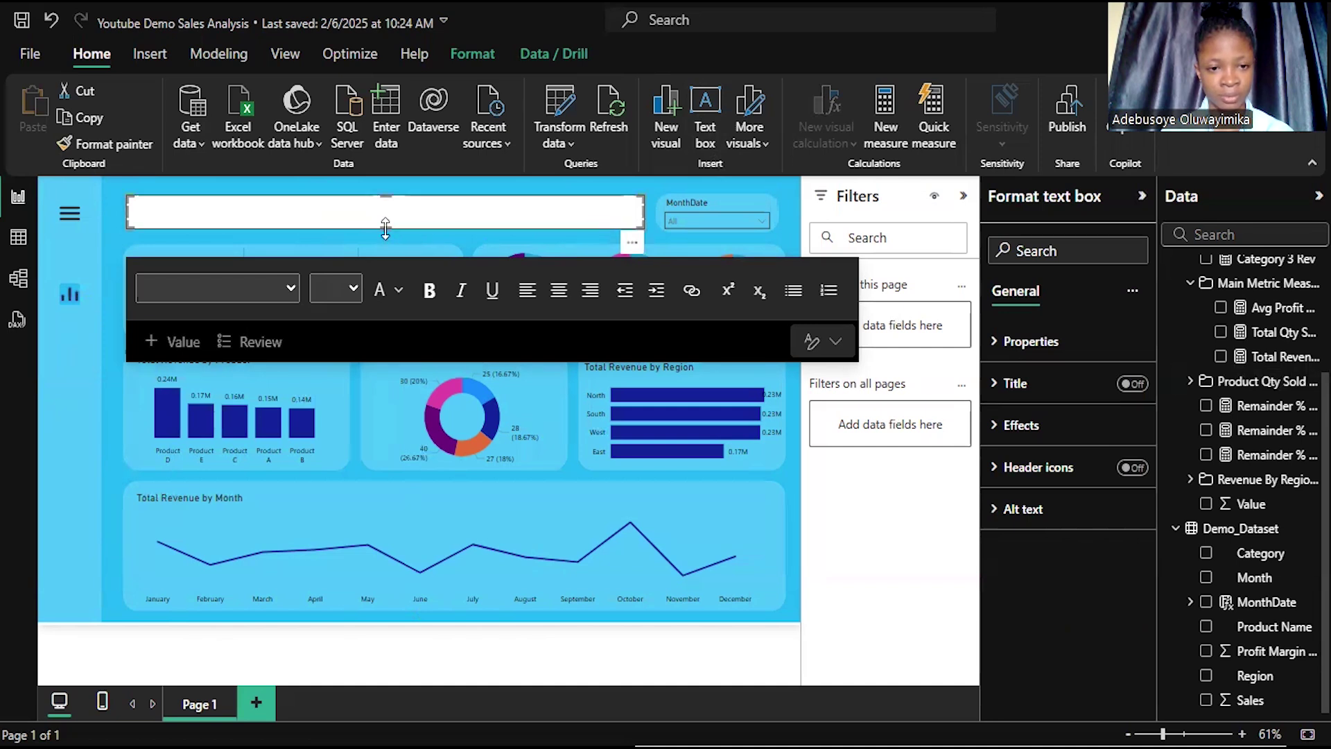
pyautogui.moveTo(389, 200); pyautogui.dragTo(385, 231)
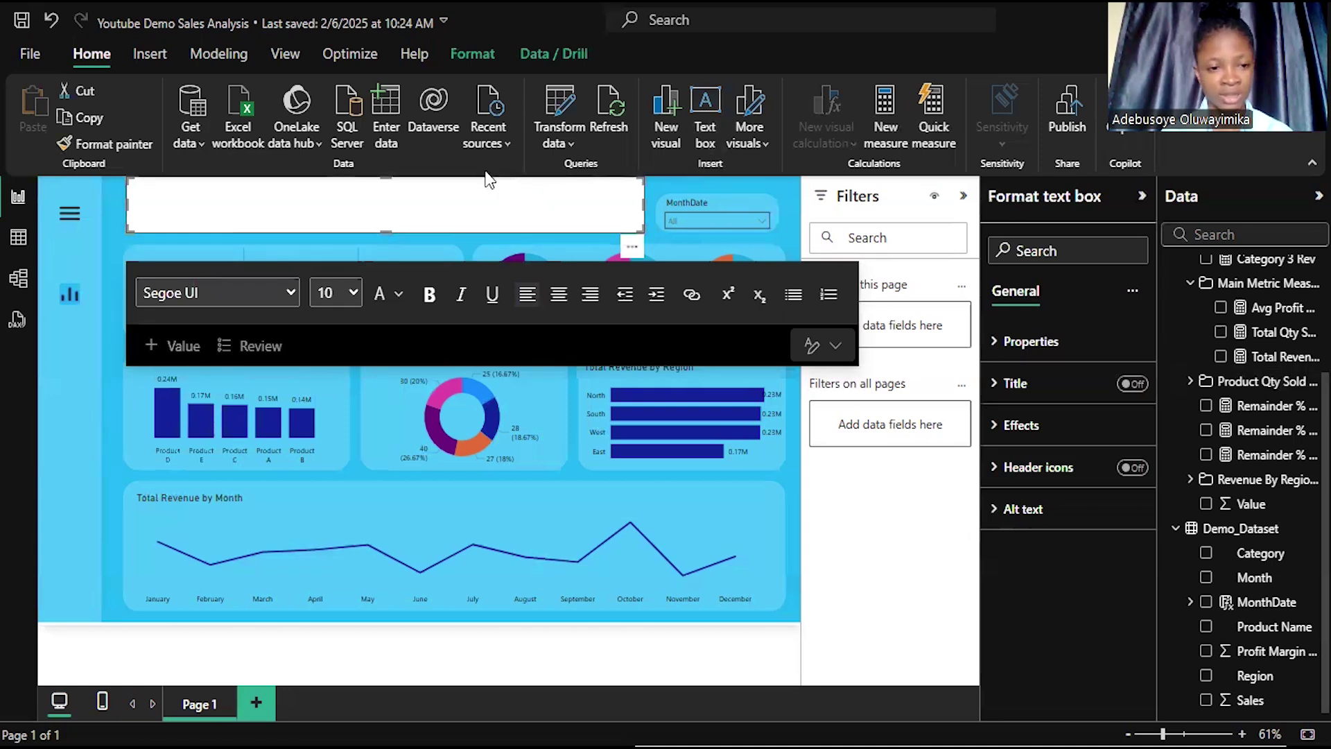
# Step: Turn off the background of the header text box
pyautogui.click(1077, 351)
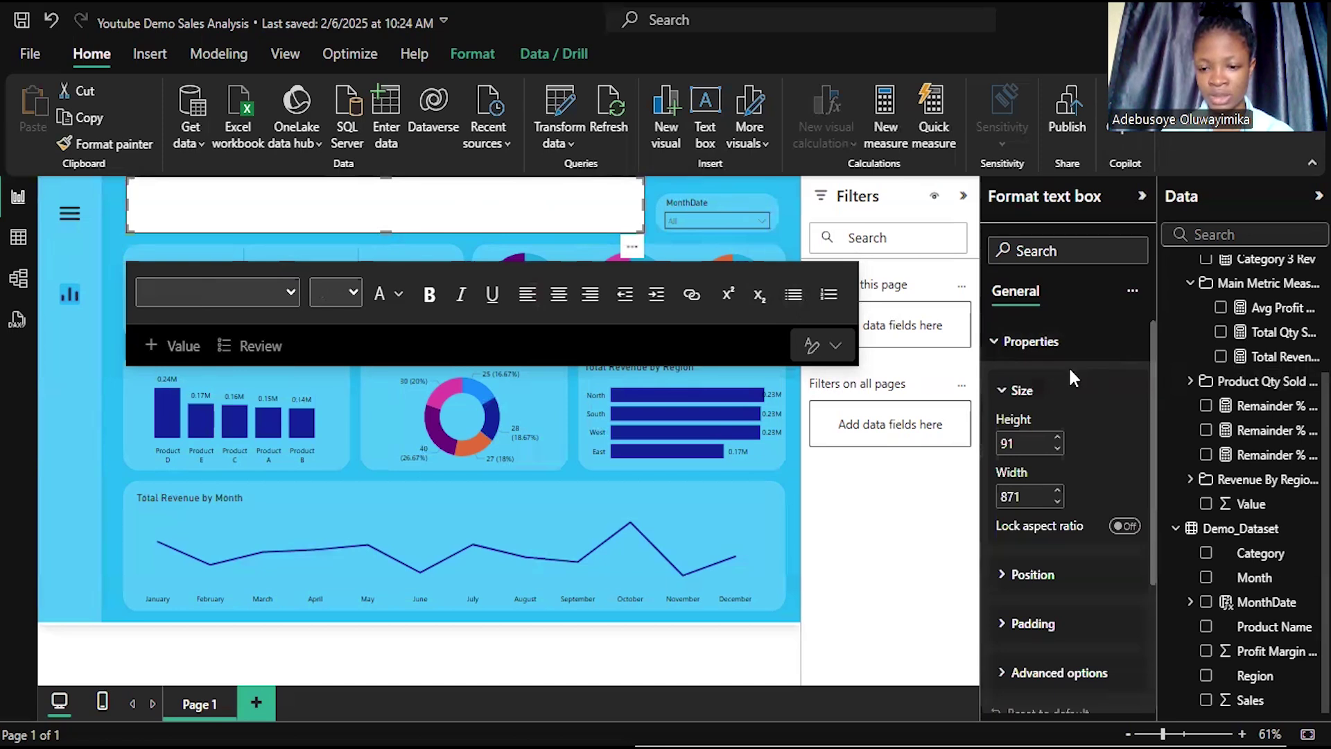
pyautogui.scroll(-3, 1079, 418)
pyautogui.scroll(3, 1079, 417)
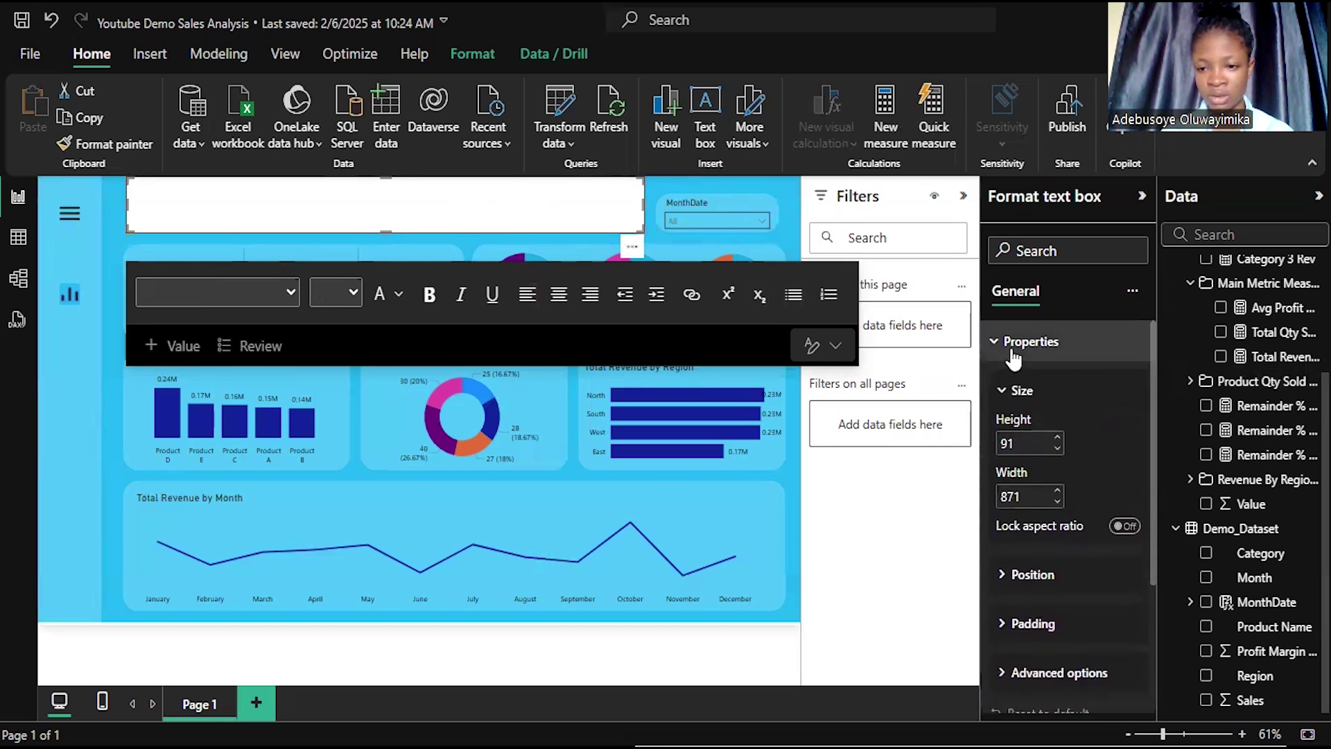
pyautogui.click(1034, 342)
pyautogui.click(1046, 425)
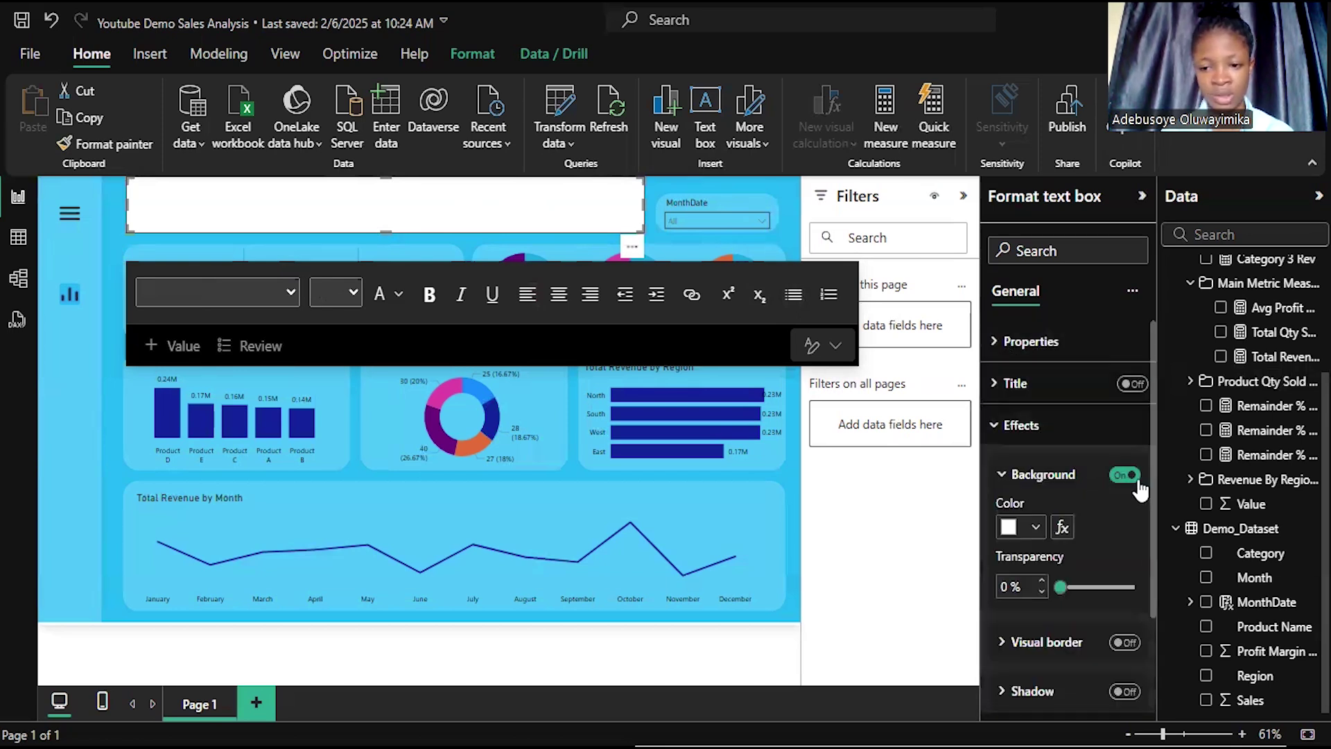
pyautogui.click(1125, 475)
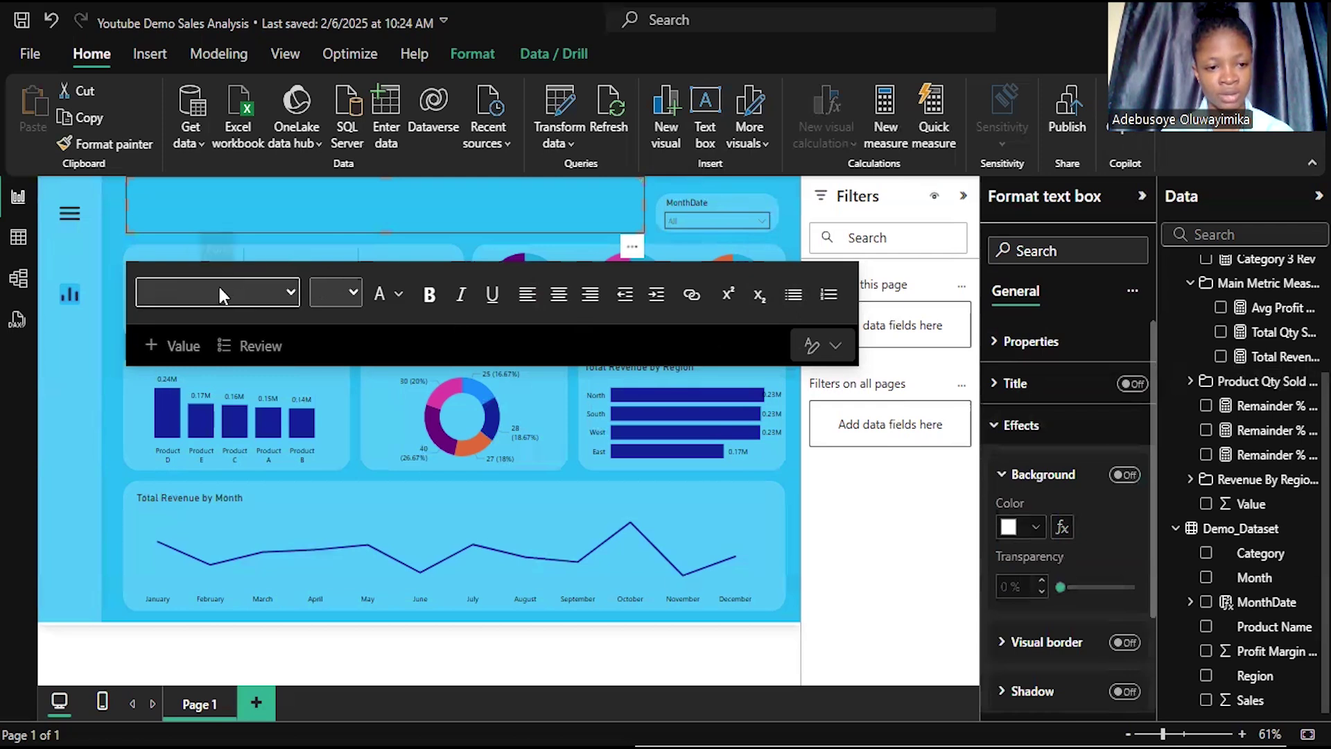
# Step: Enter the title DEMO DATASET ANALYSIS in the header text box
pyautogui.click(276, 221)
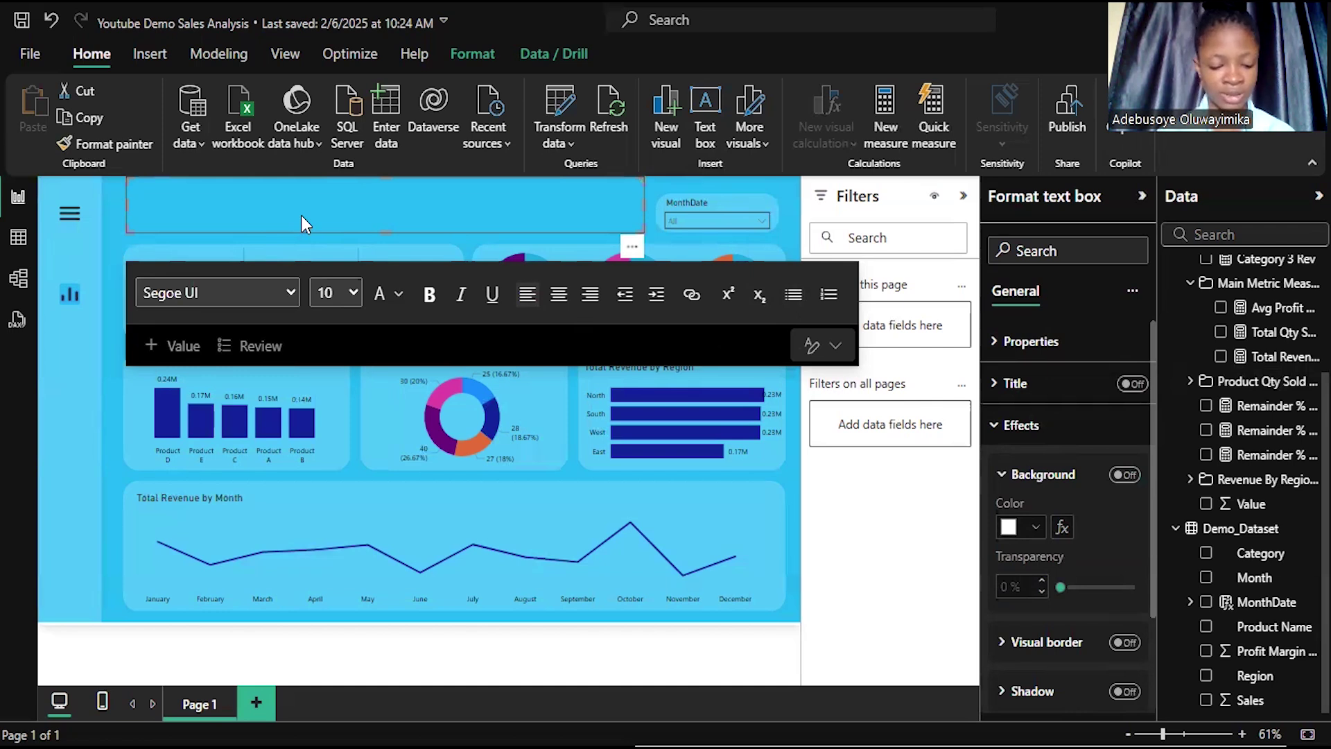
pyautogui.write('DEMO DA')
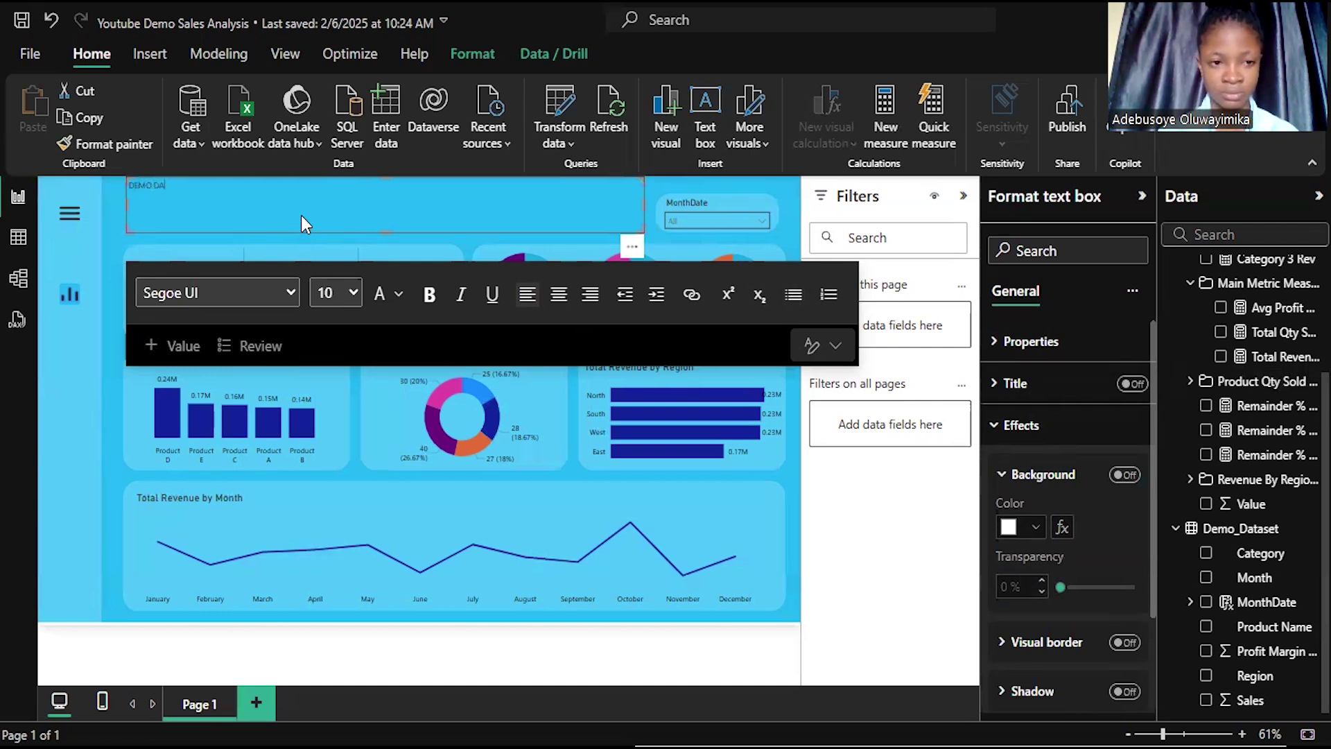
pyautogui.write('TASET ANALYSIS')
# Step: Format the whole dashboard title in the DIN font at size 44 and center it
pyautogui.hotkey('ctrl', 'a')
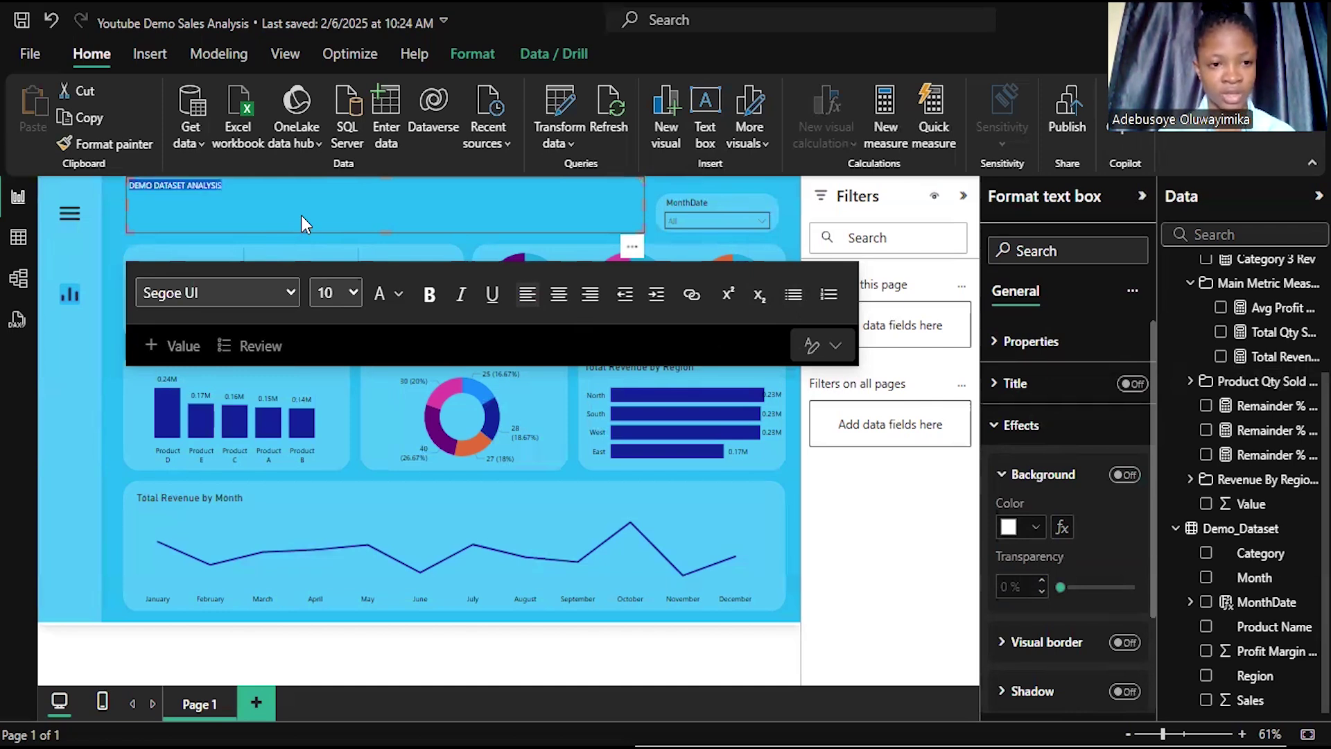
pyautogui.click(286, 290)
pyautogui.click(262, 397)
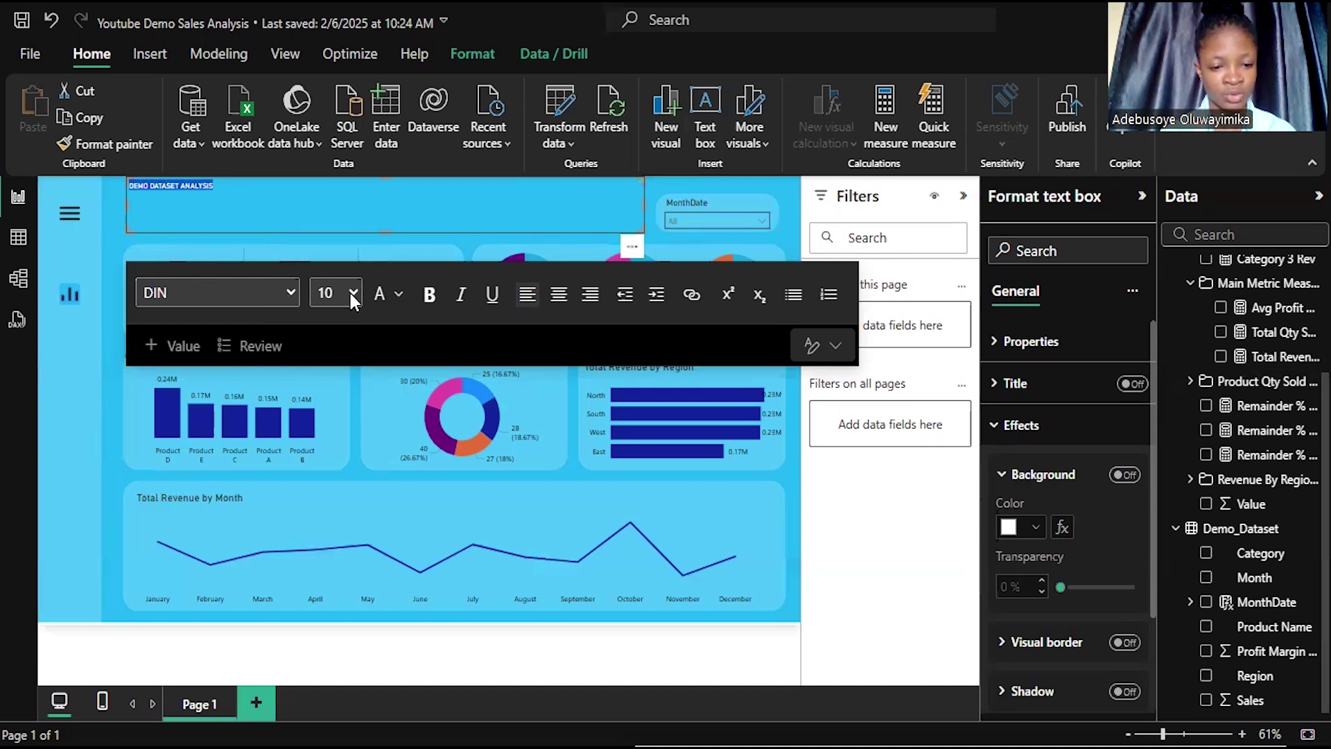
pyautogui.click(335, 577)
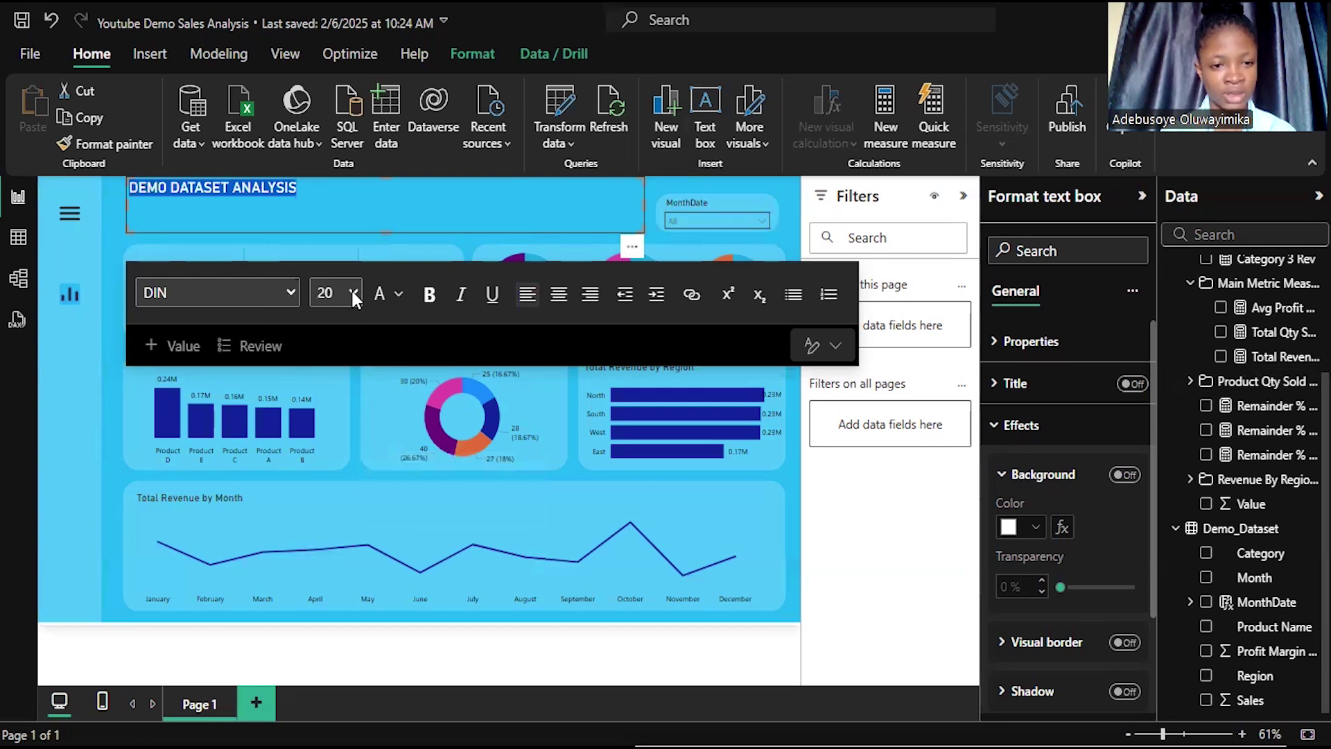
pyautogui.click(352, 291)
pyautogui.click(356, 322)
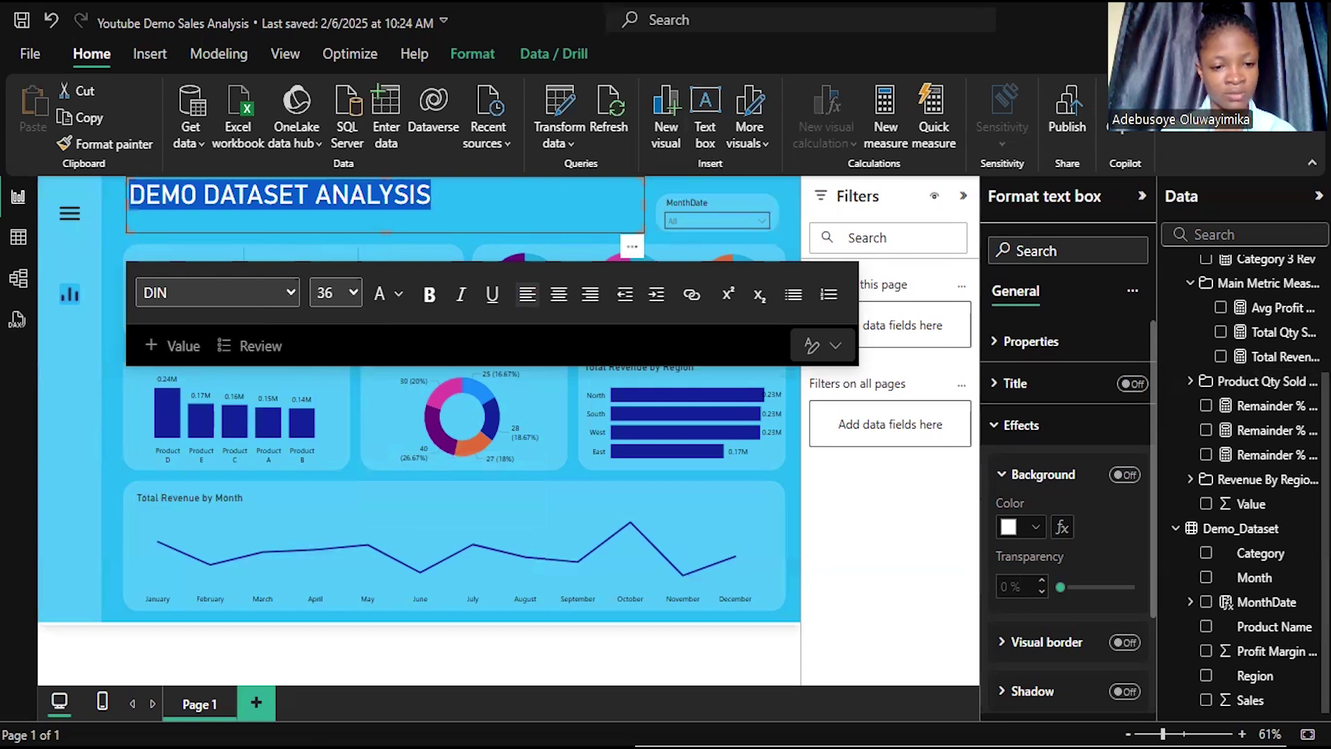
pyautogui.hotkey('ctrl', 'shift', '.')
pyautogui.hotkey('ctrl', 'shift', '.')
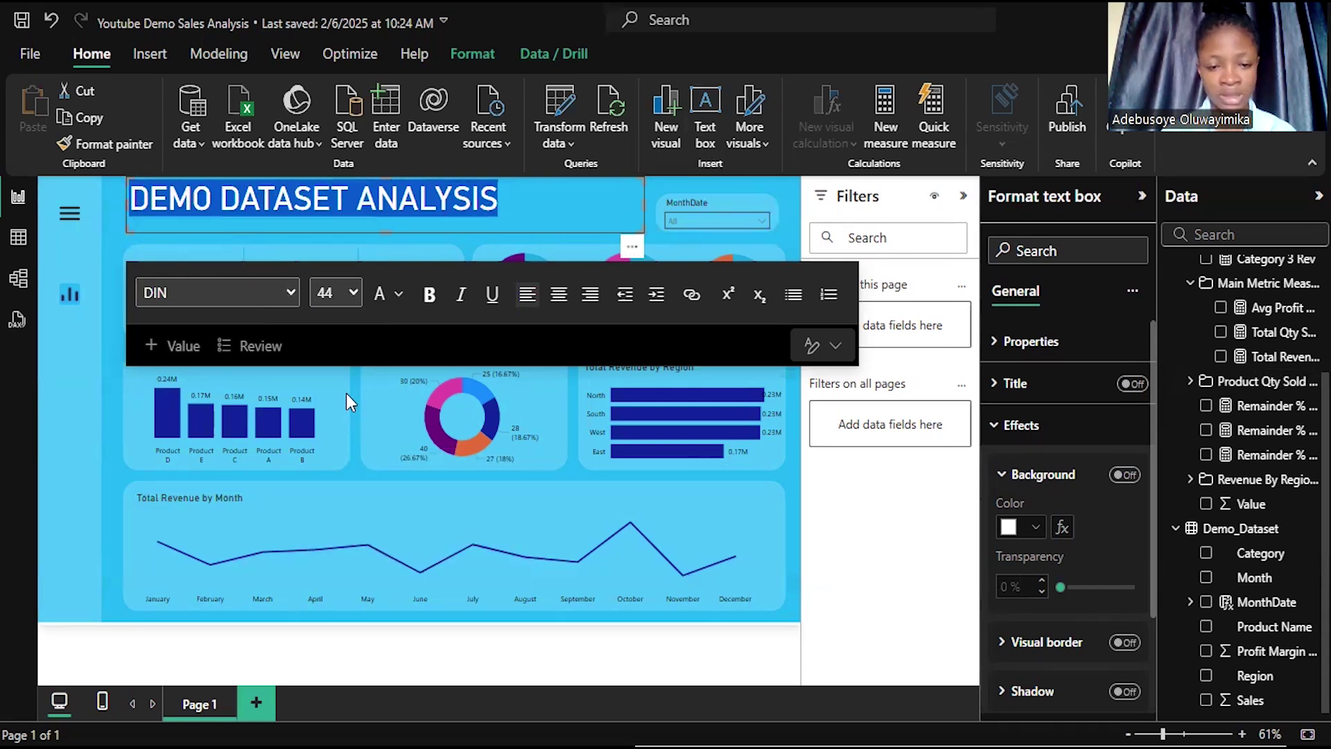
pyautogui.click(557, 301)
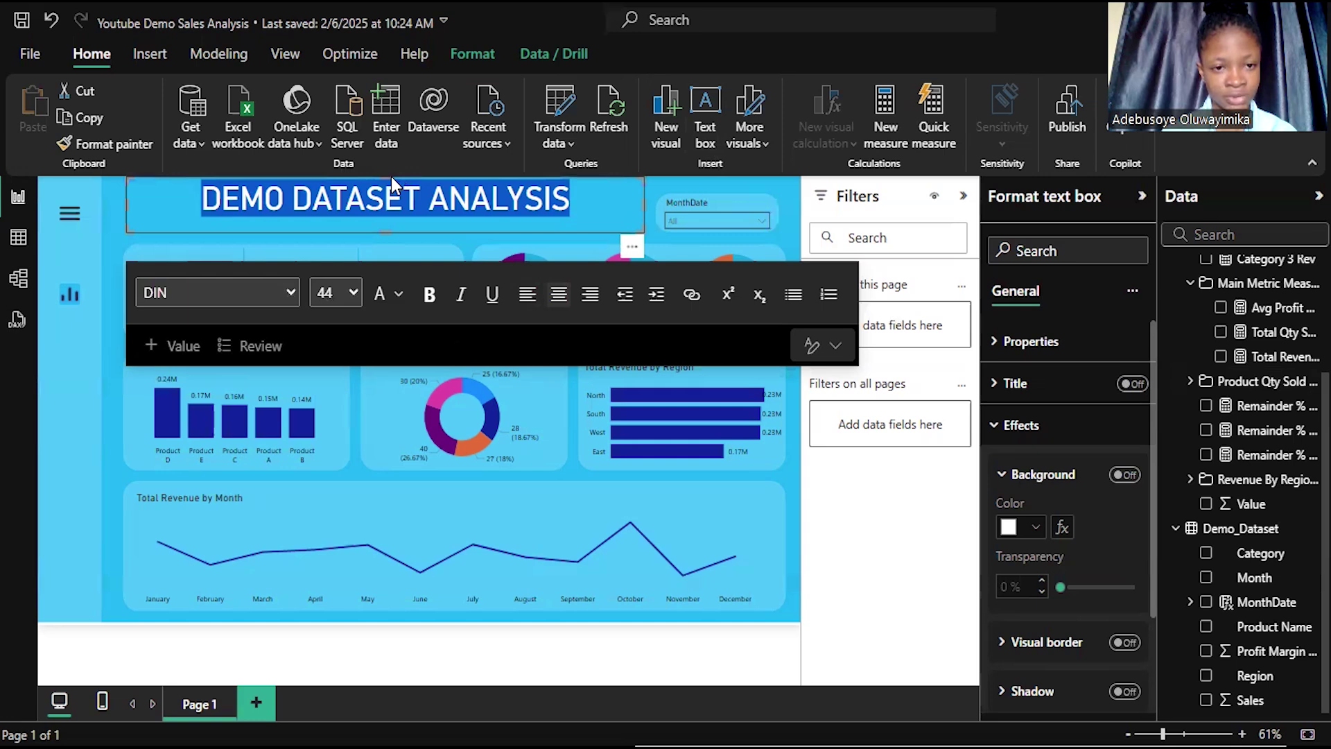
# Step: Lower the top edge of the title text box slightly and set the title's font color to black
pyautogui.moveTo(389, 177); pyautogui.dragTo(389, 188)
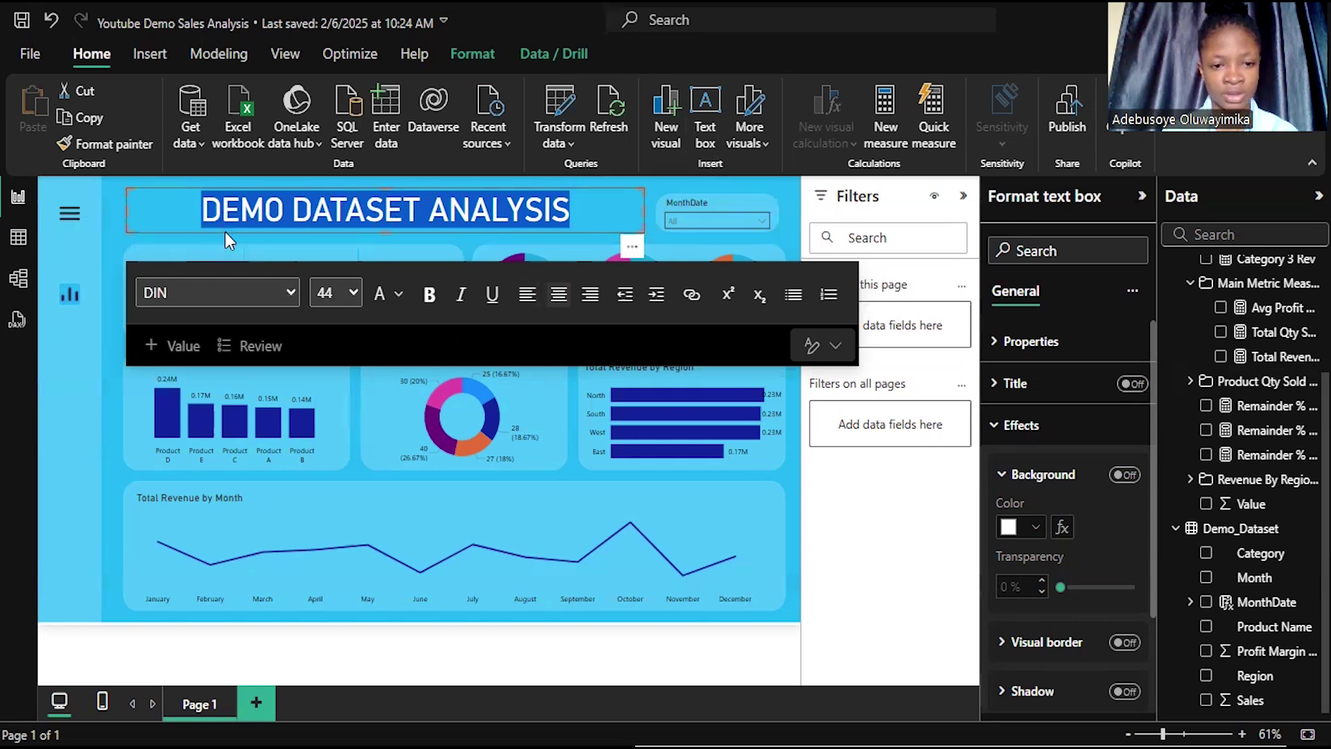
pyautogui.click(399, 294)
pyautogui.click(447, 364)
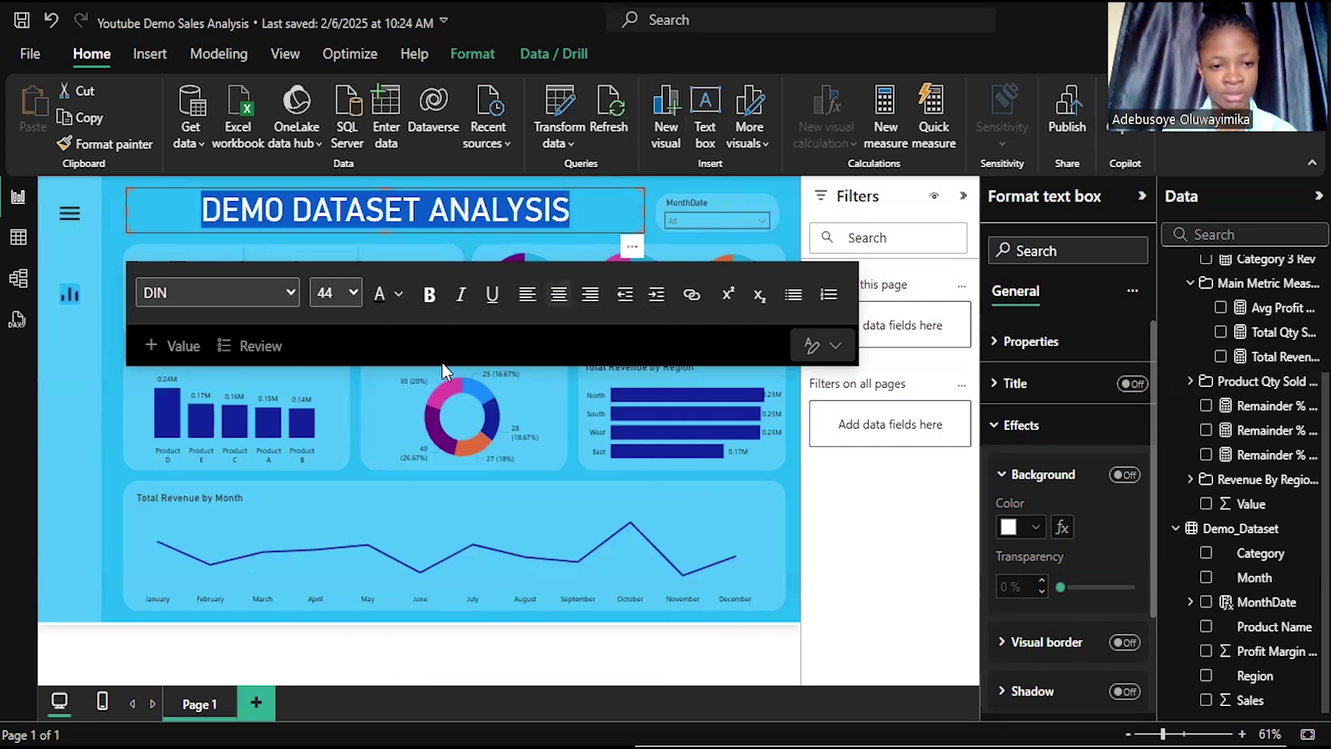
pyautogui.click(98, 383)
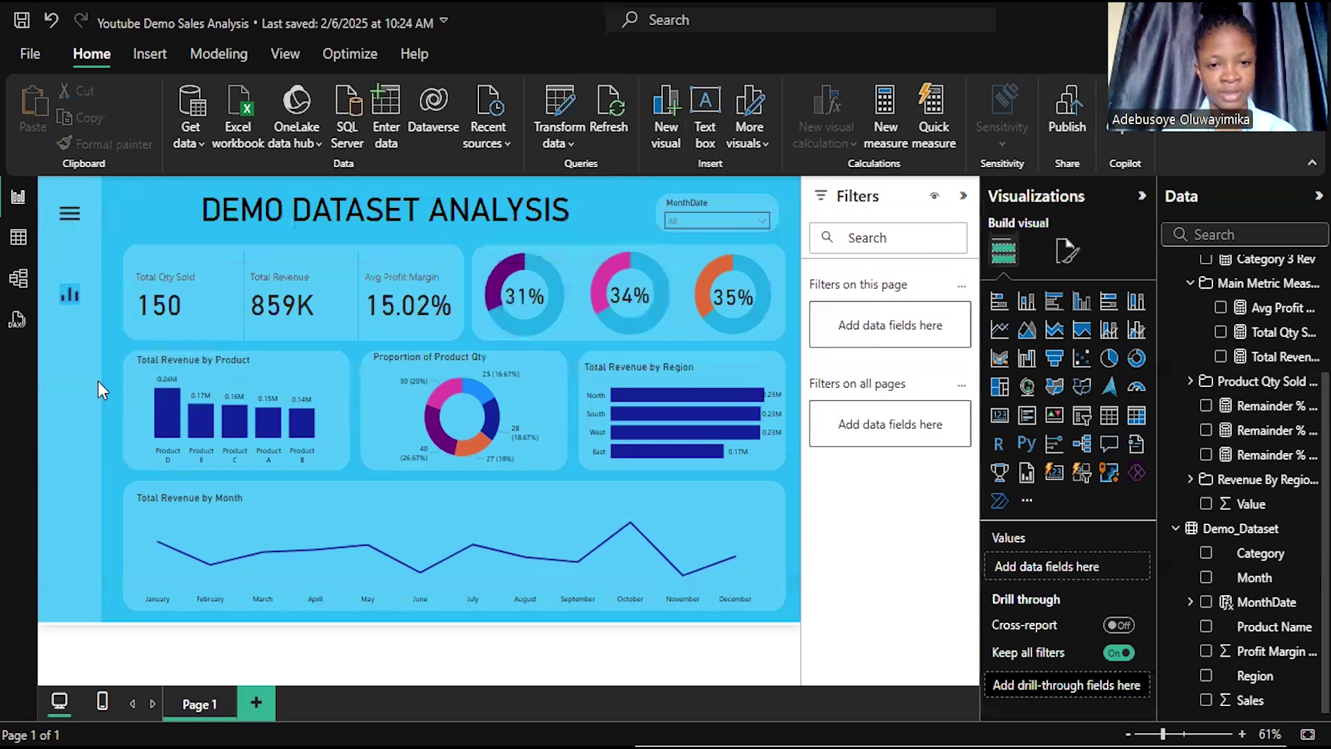